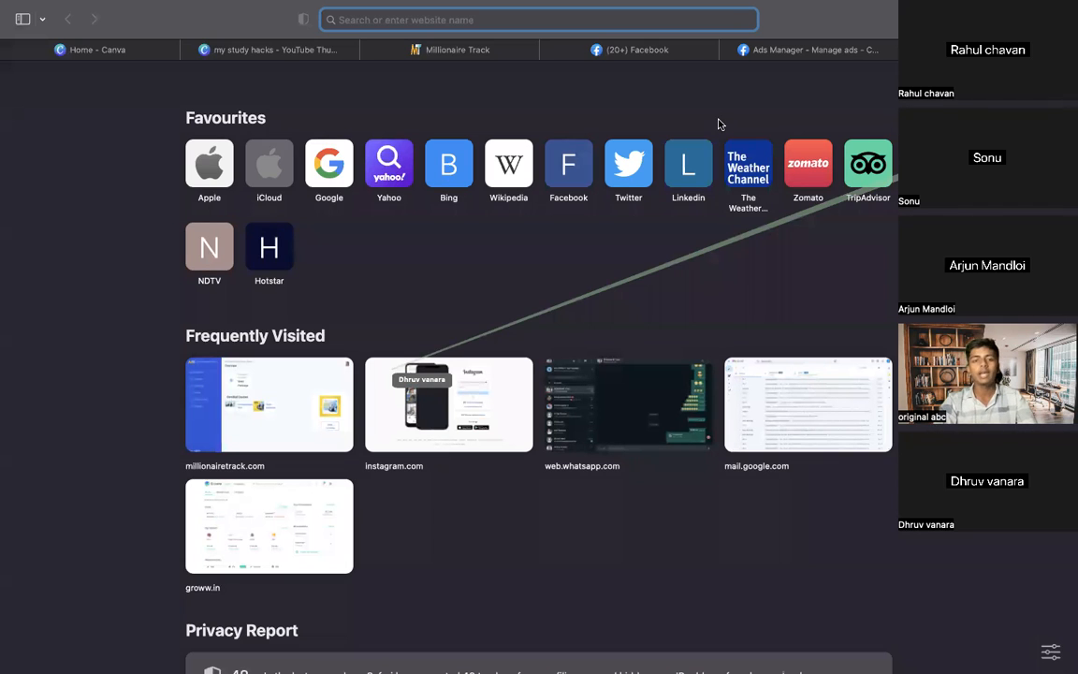
# Type 'fa' into the Safari address bar on a new tab to bring up Facebook suggestions
pyautogui.moveTo(800, 6)
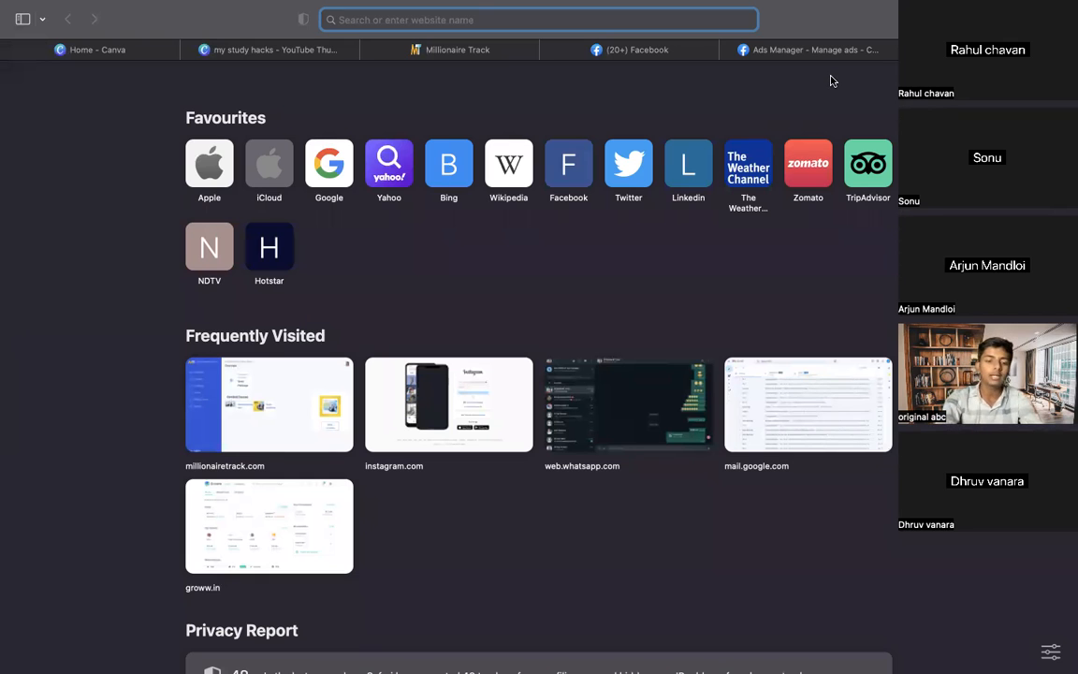
pyautogui.write('faa')
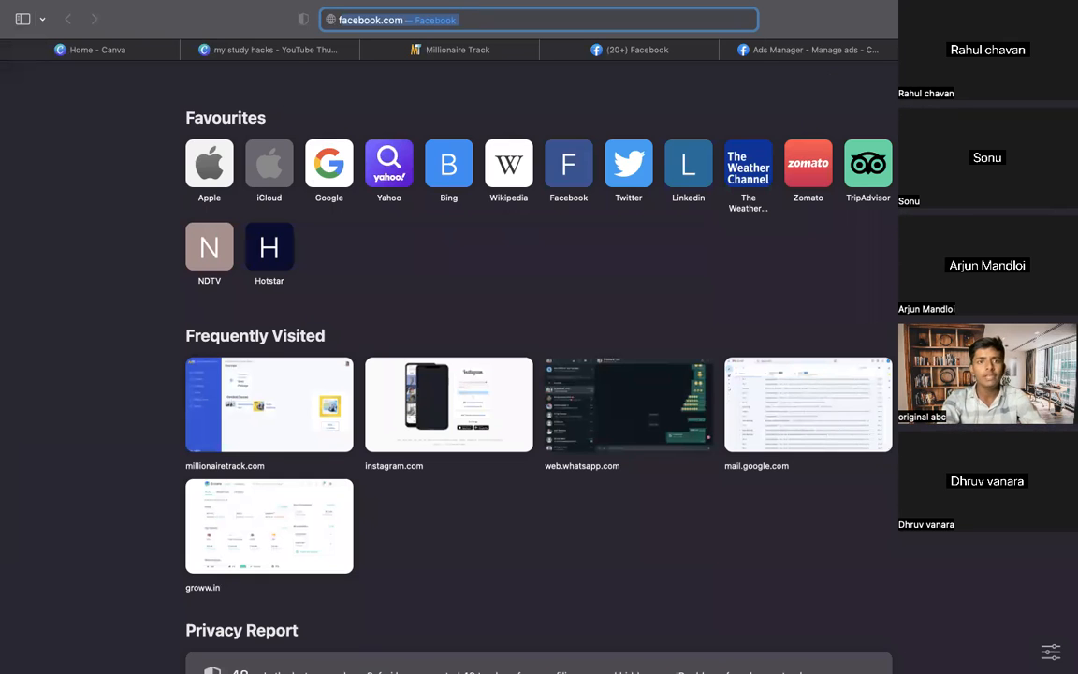
pyautogui.press('BackSpace')
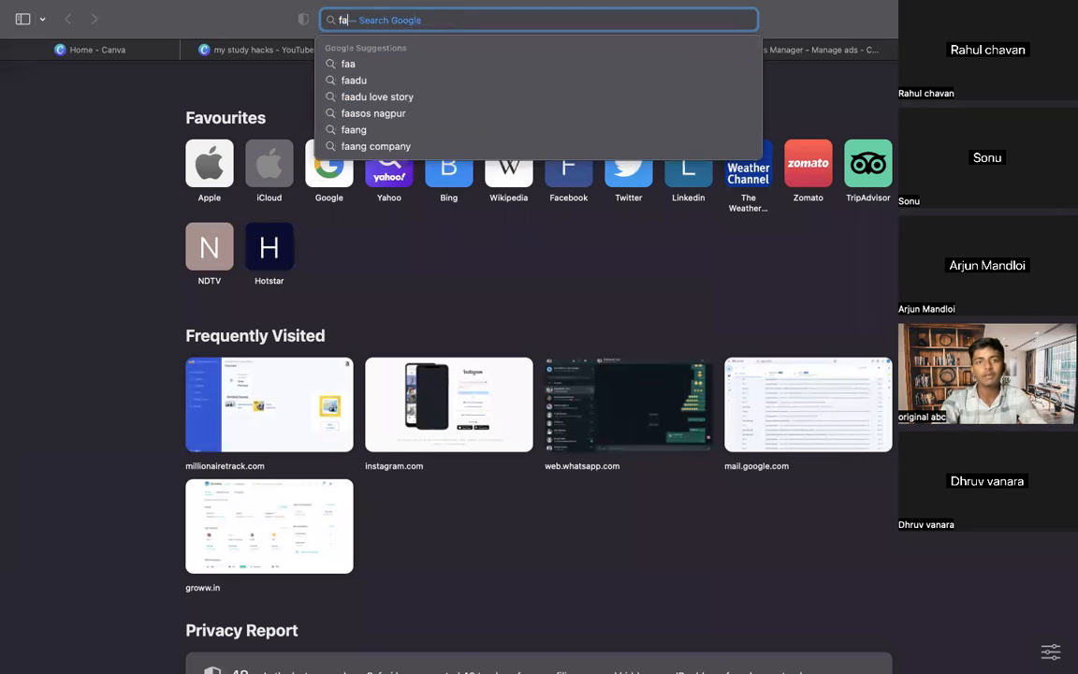
# Open Facebook from the address-bar suggestion, scroll the feed, and go to the Pages section
pyautogui.click(732, 64)
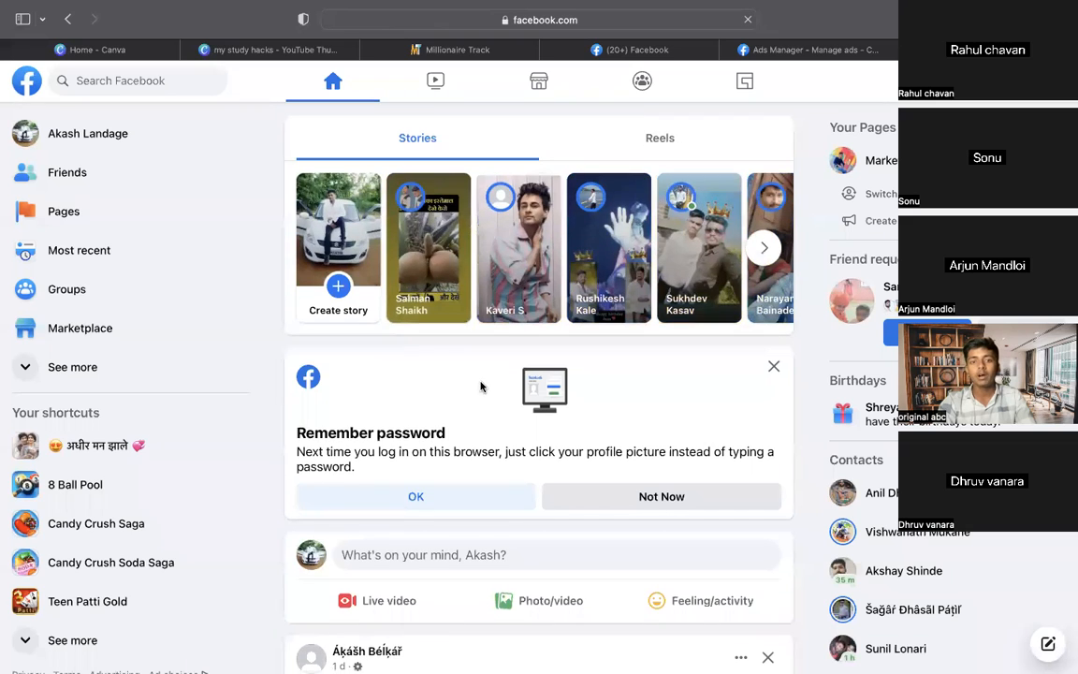
pyautogui.scroll(-3, 480, 386)
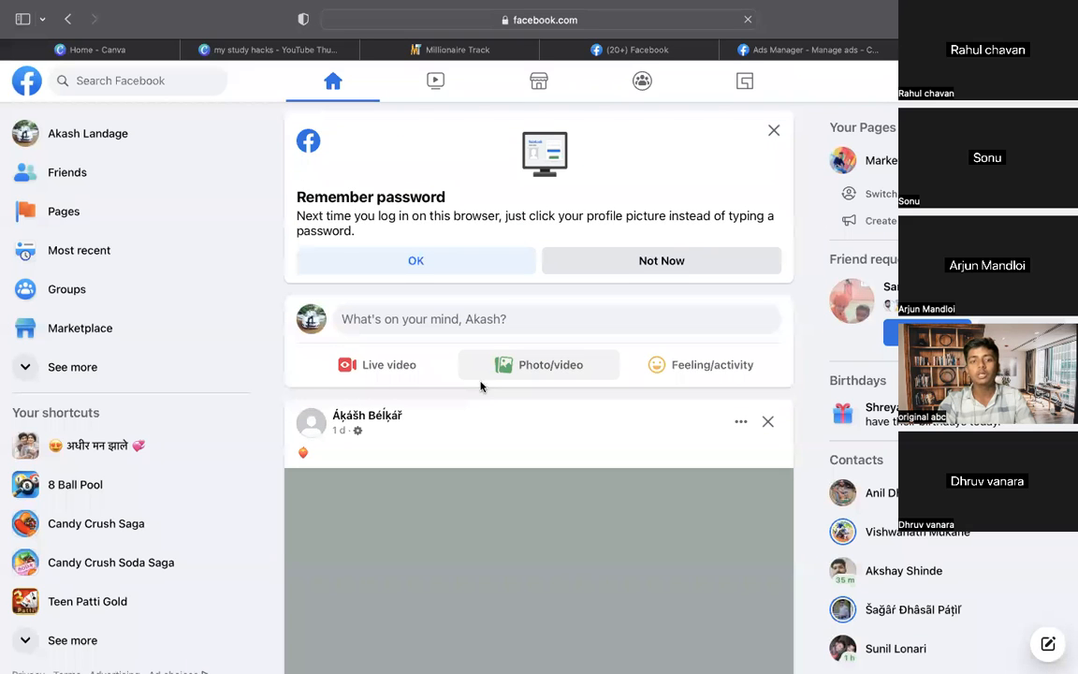
pyautogui.scroll(-1, 480, 387)
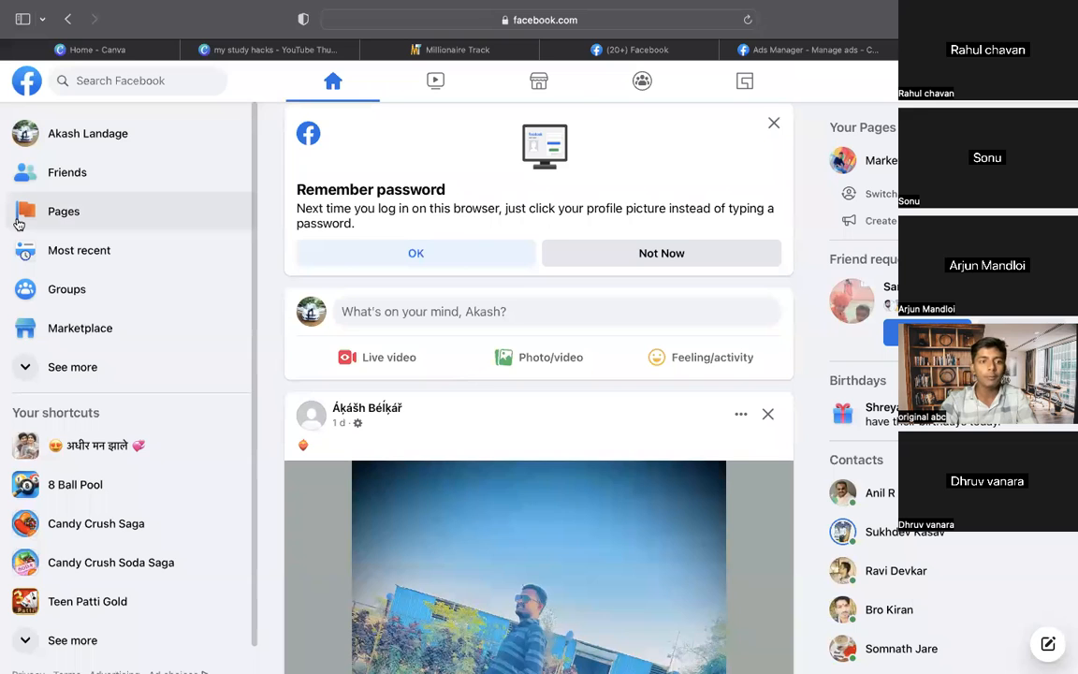
pyautogui.click(62, 211)
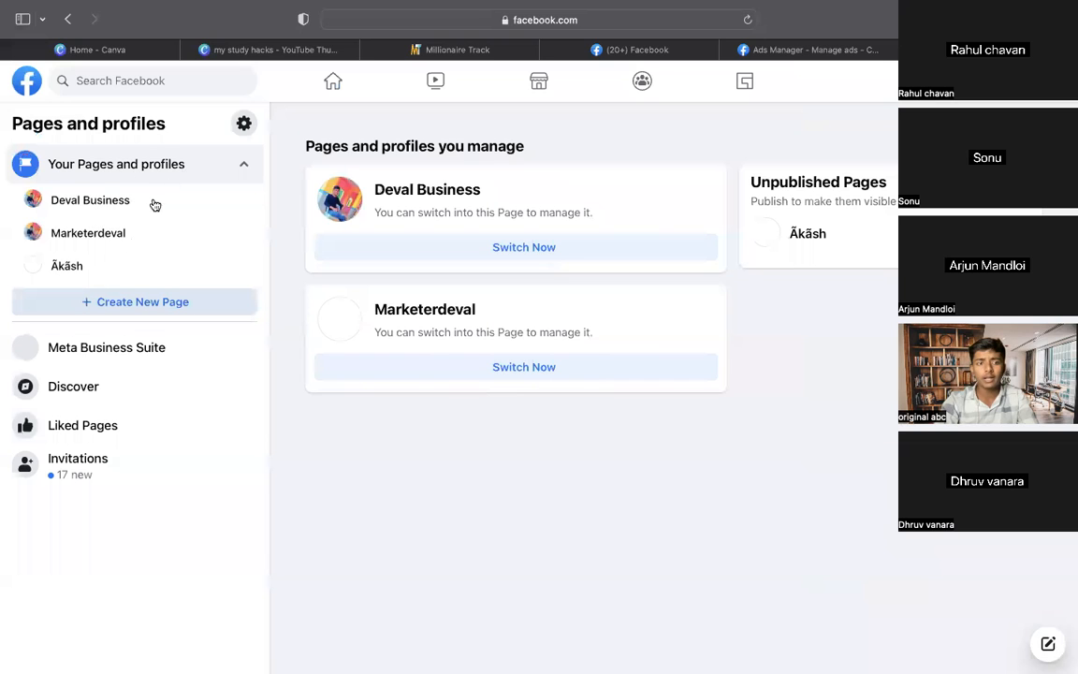
# Start a new Page with Create New Page and begin entering its name
pyautogui.click(165, 311)
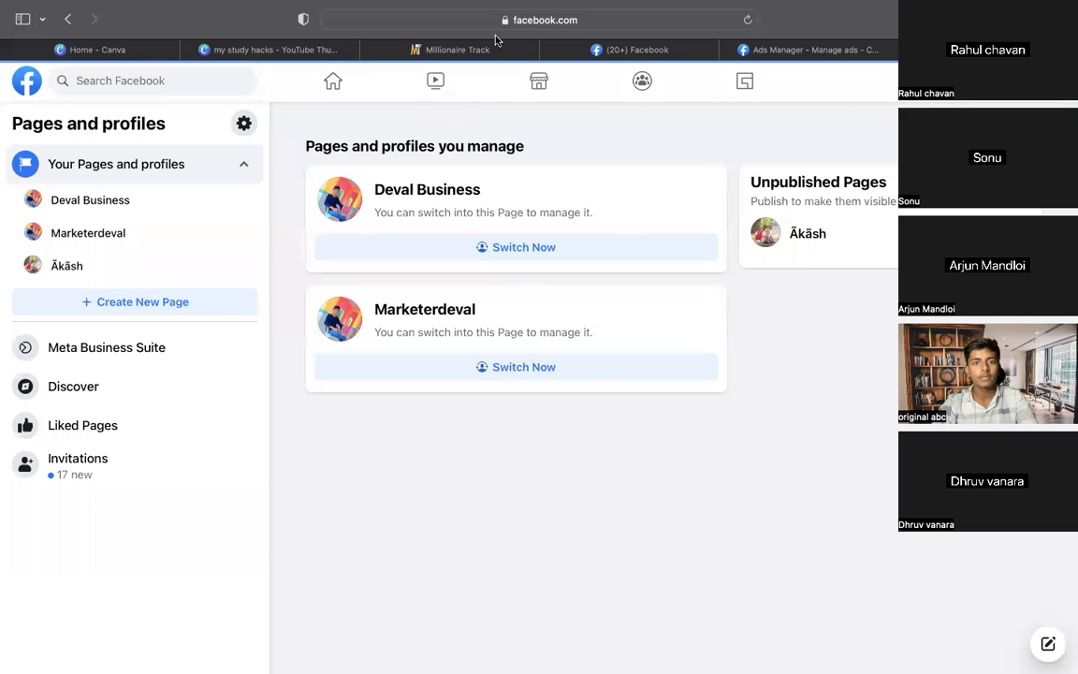
pyautogui.click(204, 301)
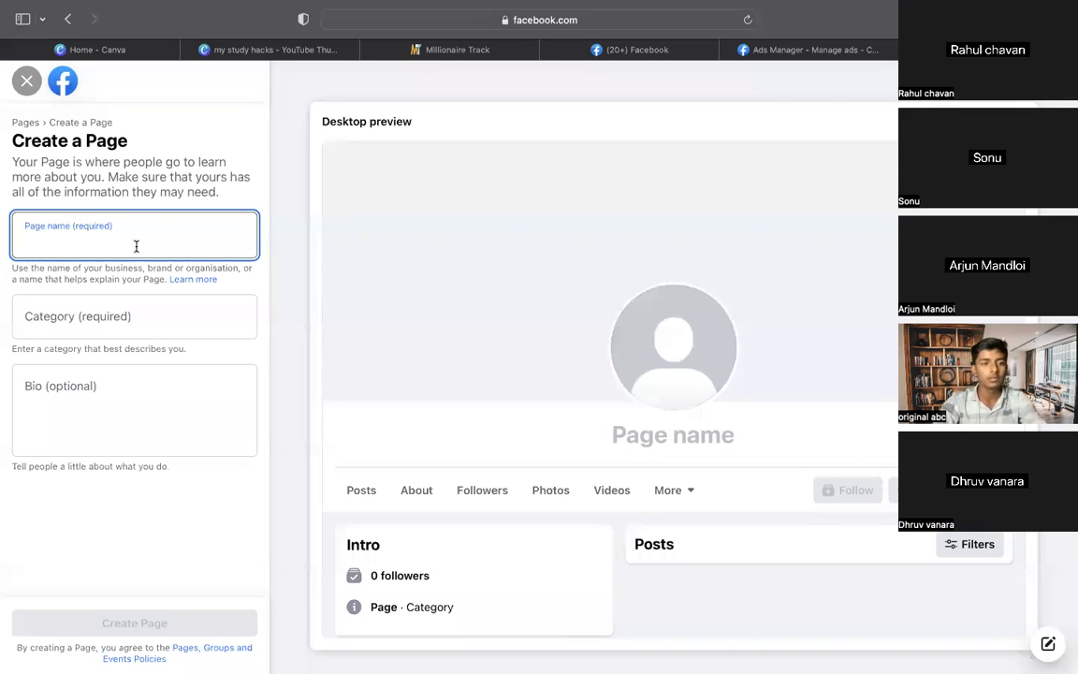
pyautogui.click(77, 303)
# Enter the Page name from the suggestion and set the category to Digital creator
pyautogui.click(73, 217)
pyautogui.write('D')
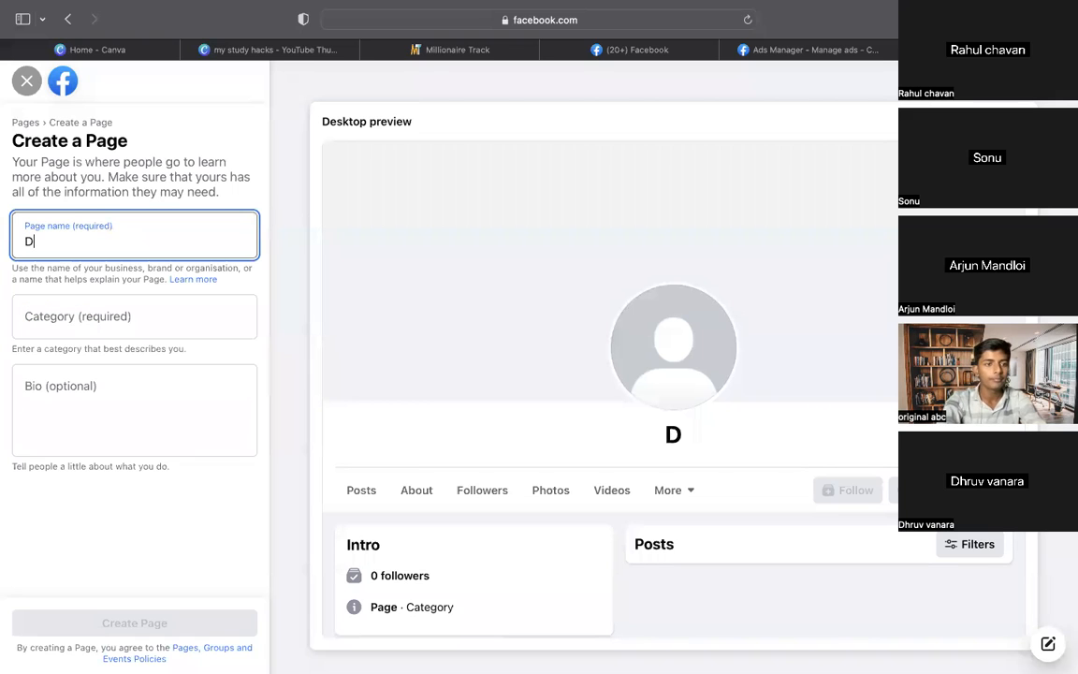
pyautogui.write('eval')
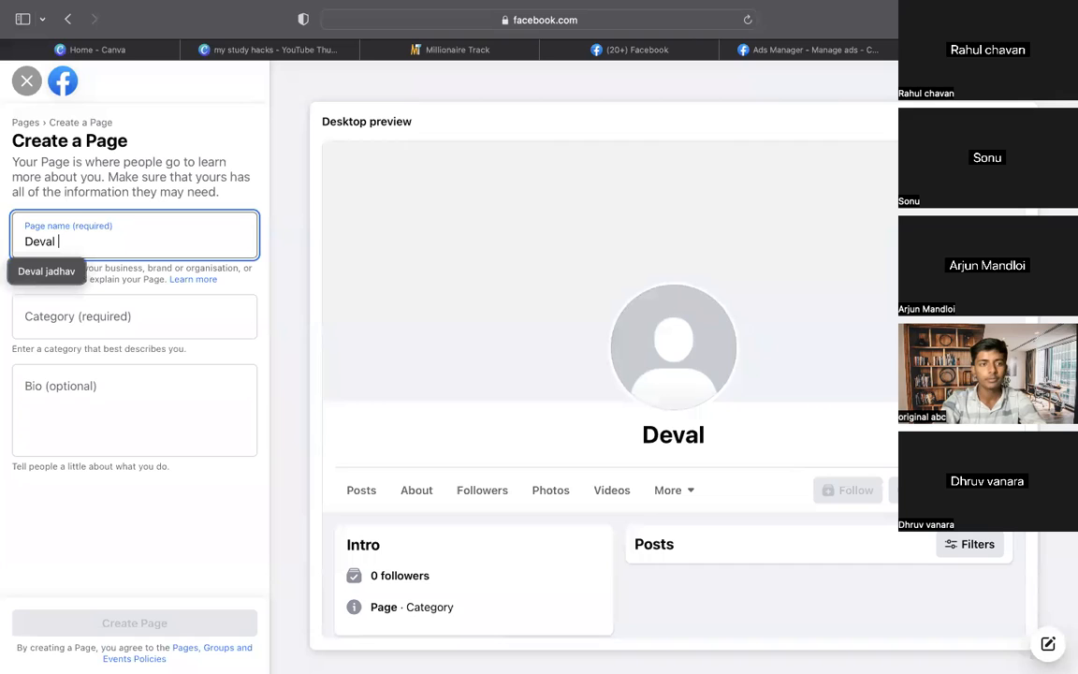
pyautogui.click(39, 267)
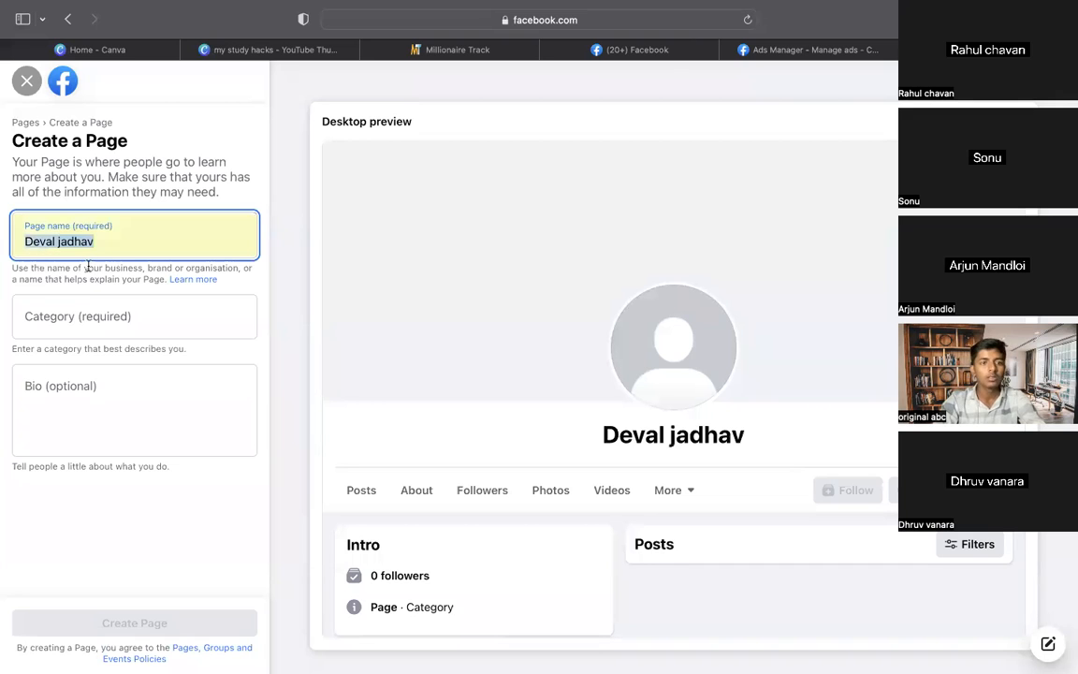
pyautogui.click(108, 325)
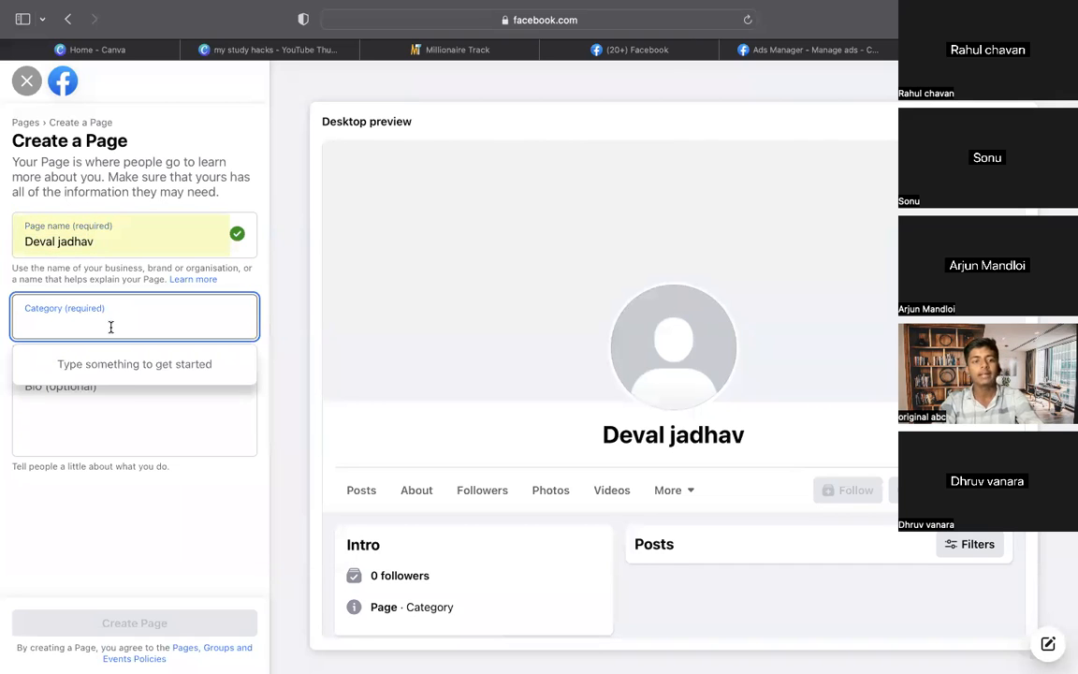
pyautogui.write('digit')
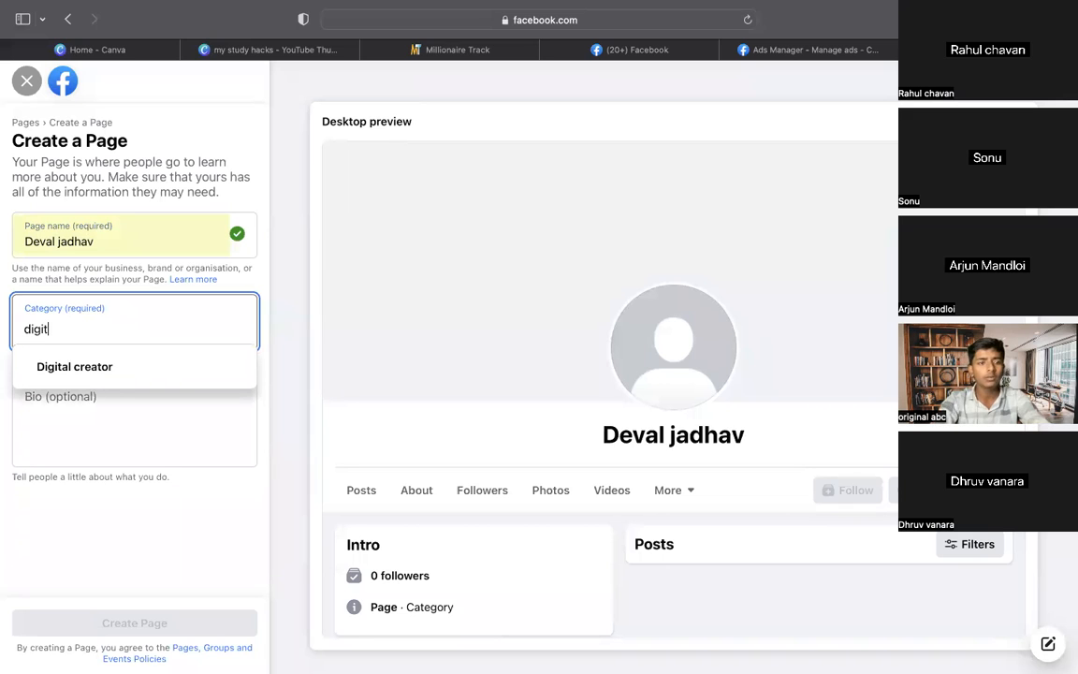
pyautogui.click(112, 364)
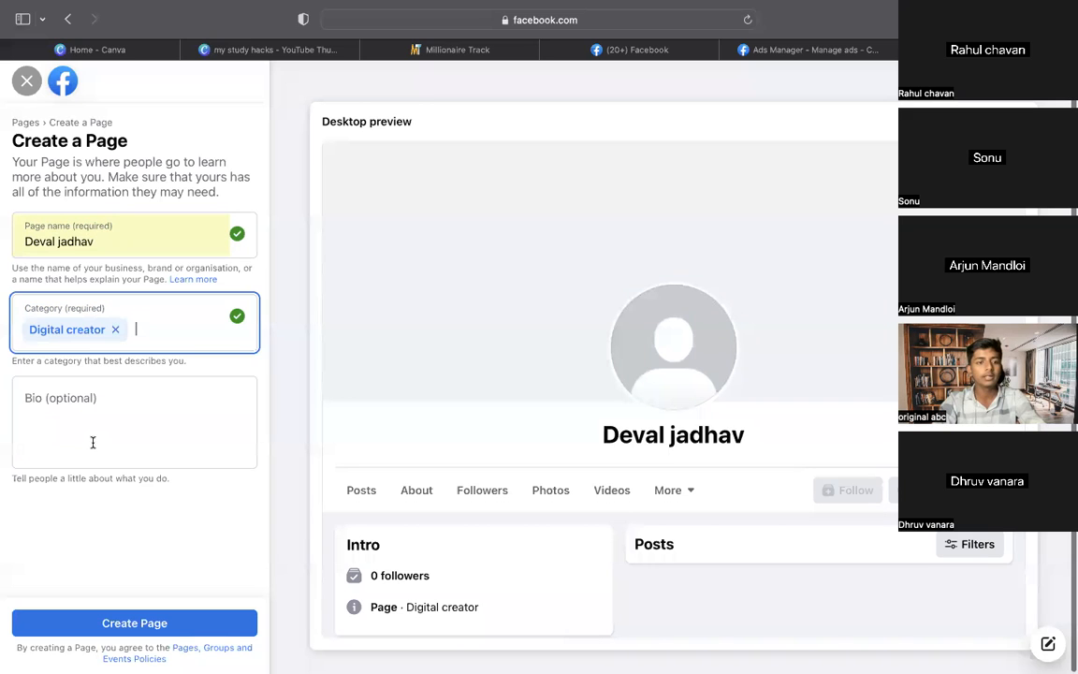
# Add a bio with a WhatsApp contact number and 'For More Info', then create the Page
pyautogui.click(93, 416)
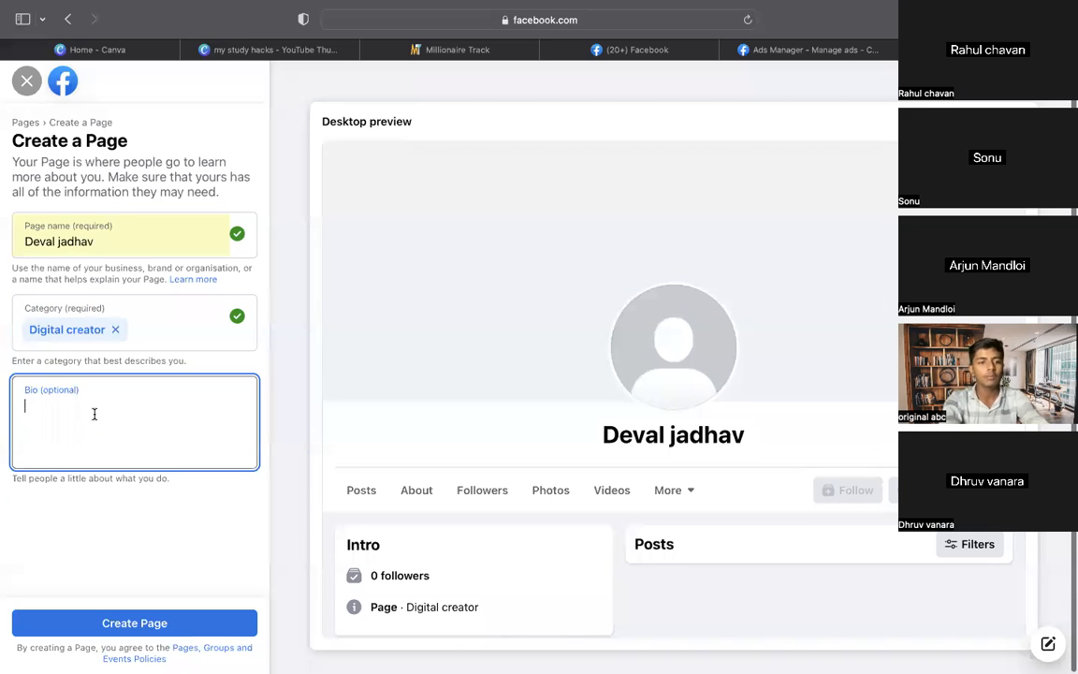
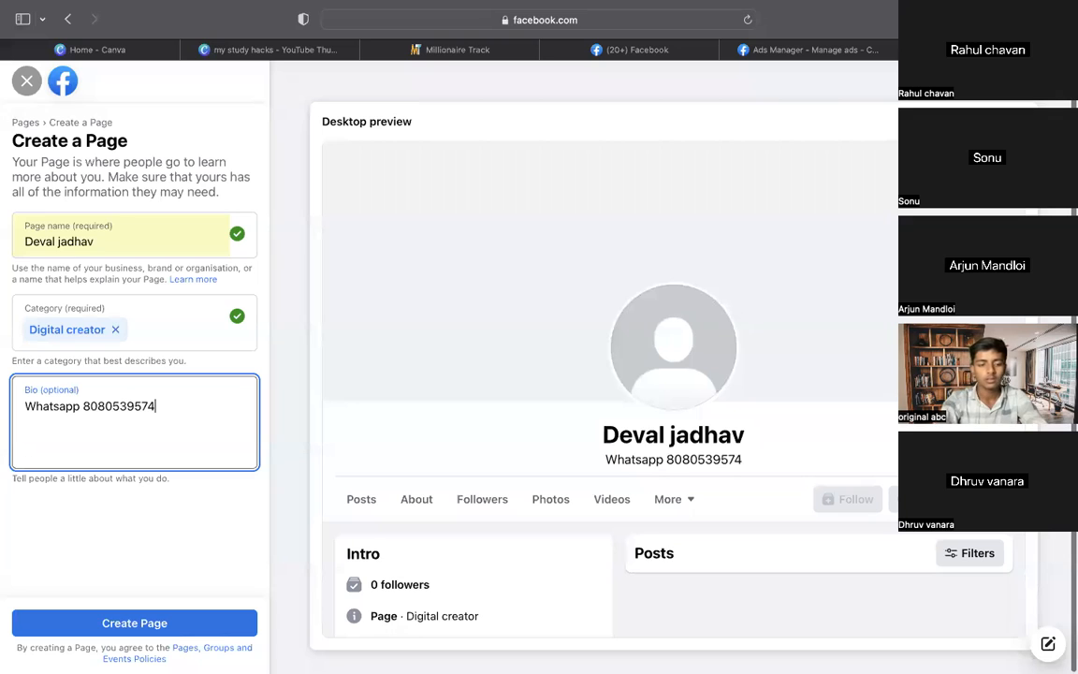
pyautogui.write(' Fo')
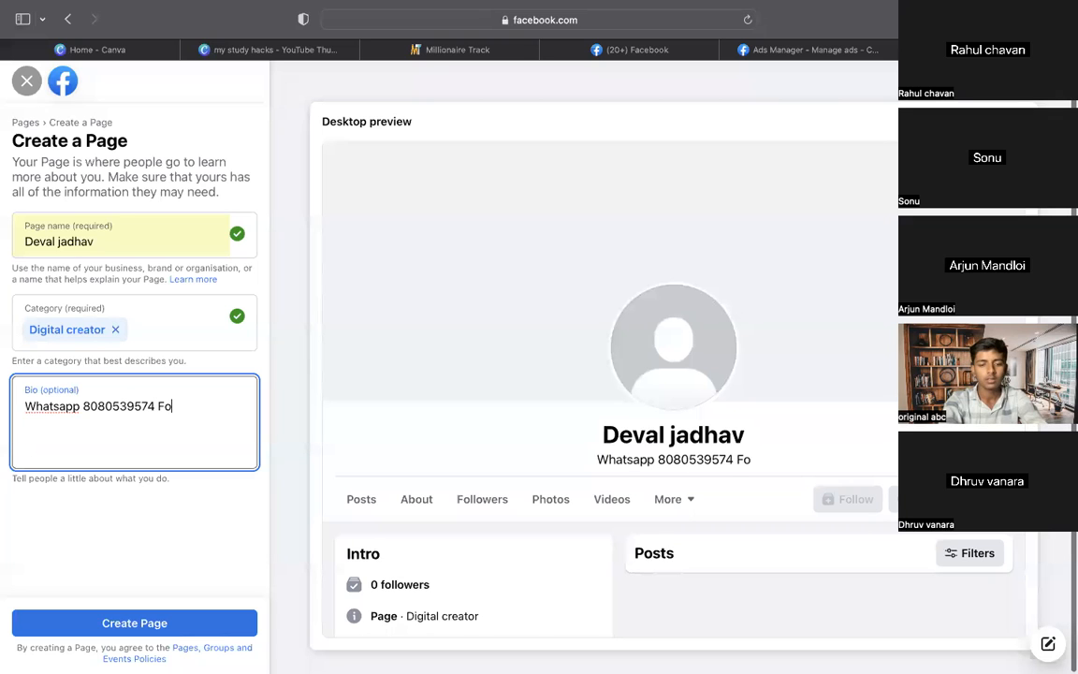
pyautogui.write('r More ')
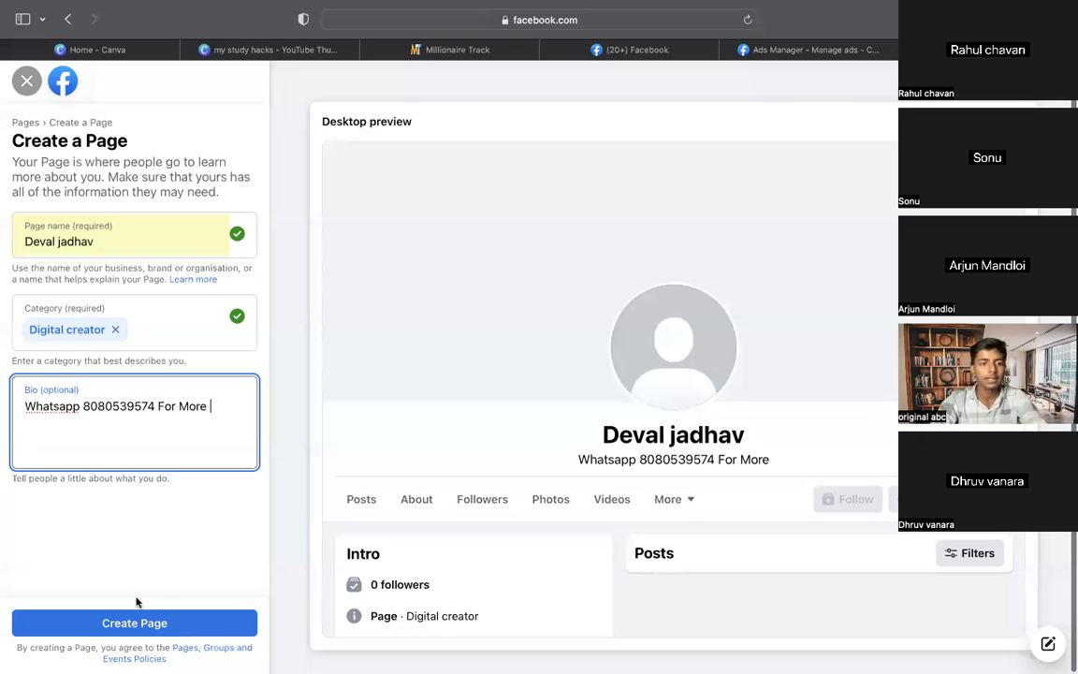
pyautogui.write('Info')
pyautogui.click(168, 570)
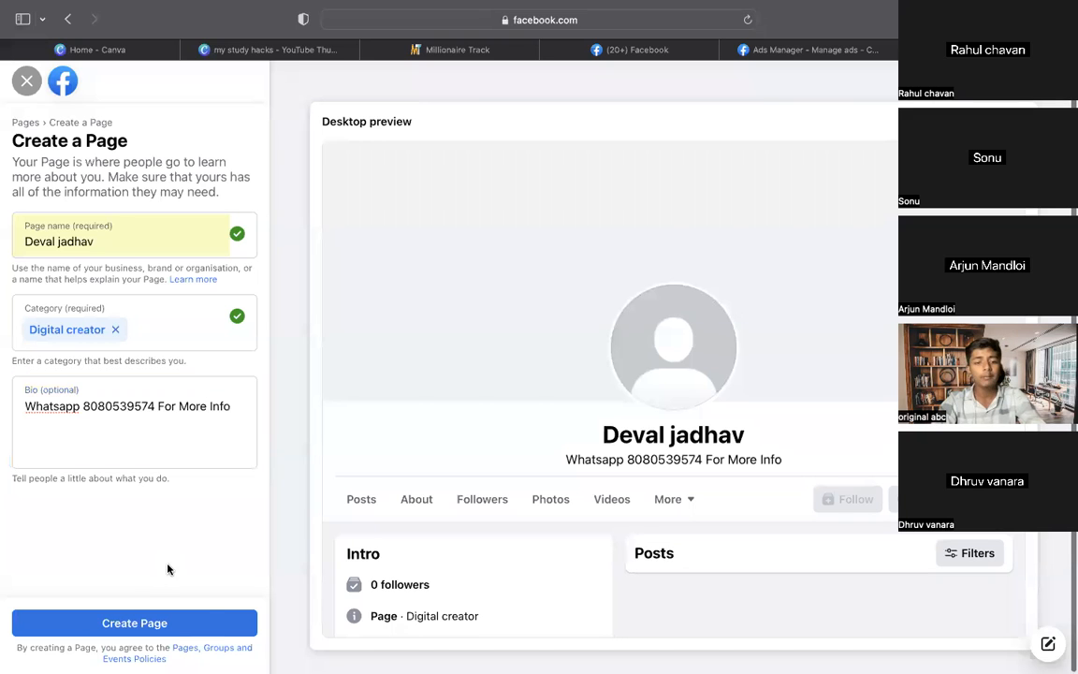
pyautogui.click(200, 625)
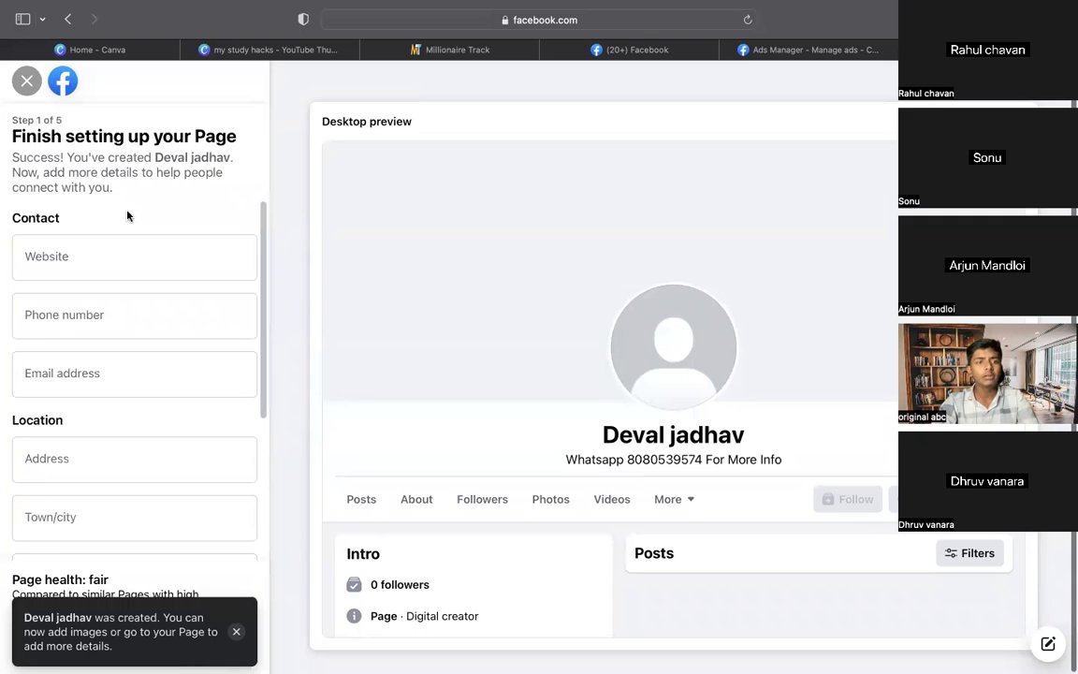
# Look over the Step 1 contact details form and continue to Customise your Page
pyautogui.scroll(-1, 141, 215)
pyautogui.scroll(-3, 143, 213)
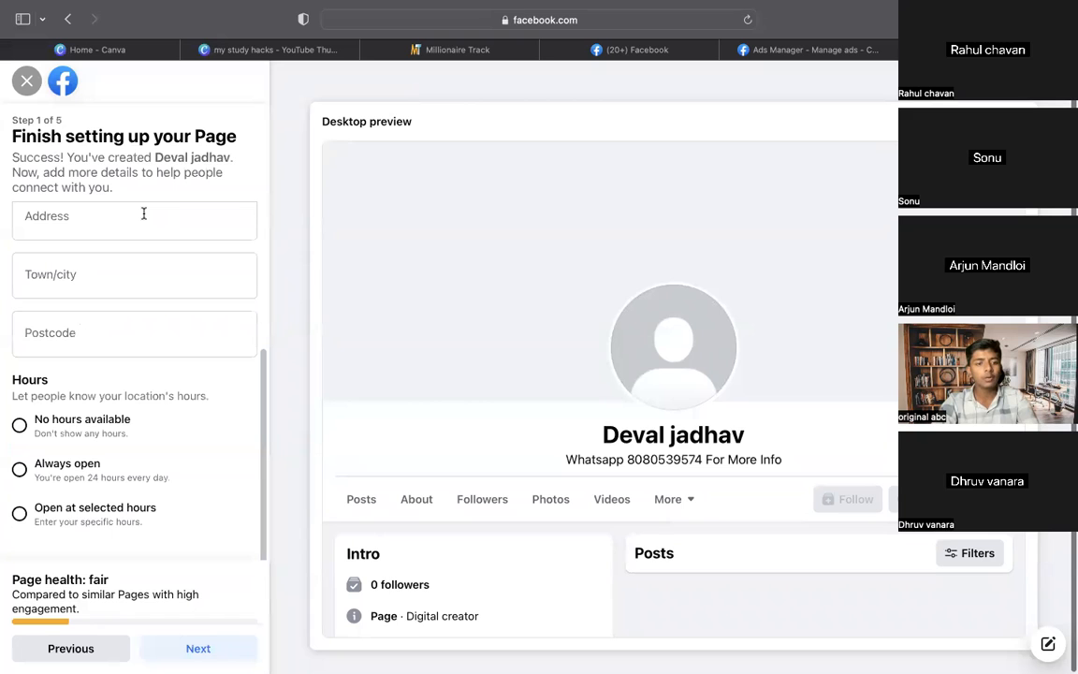
pyautogui.scroll(4, 144, 215)
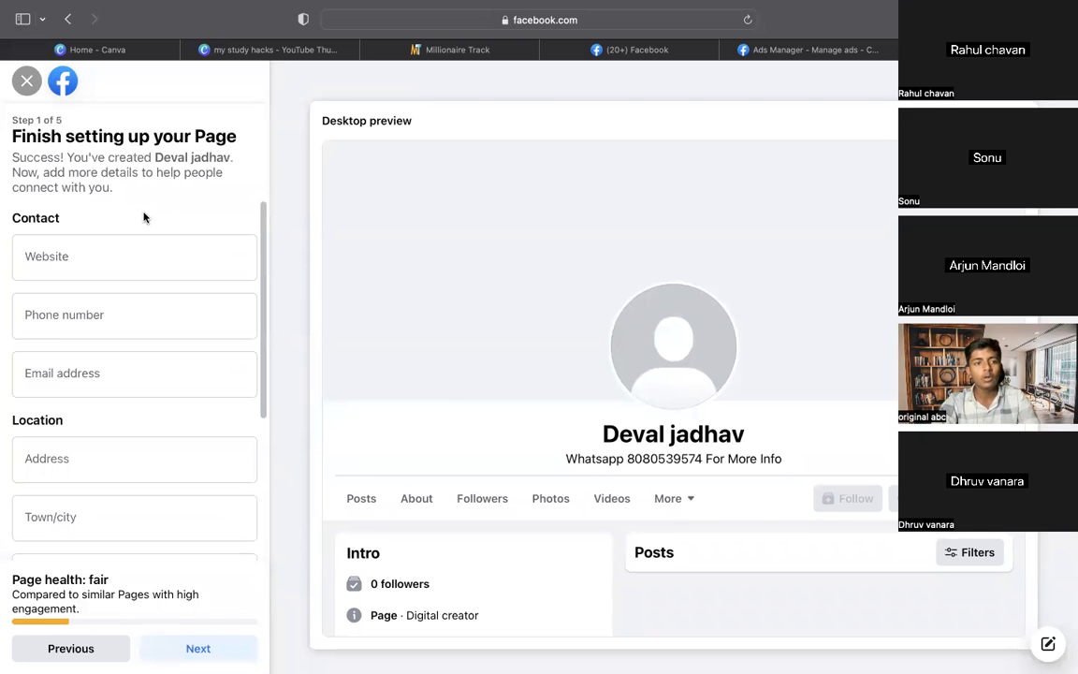
pyautogui.scroll(-4, 143, 217)
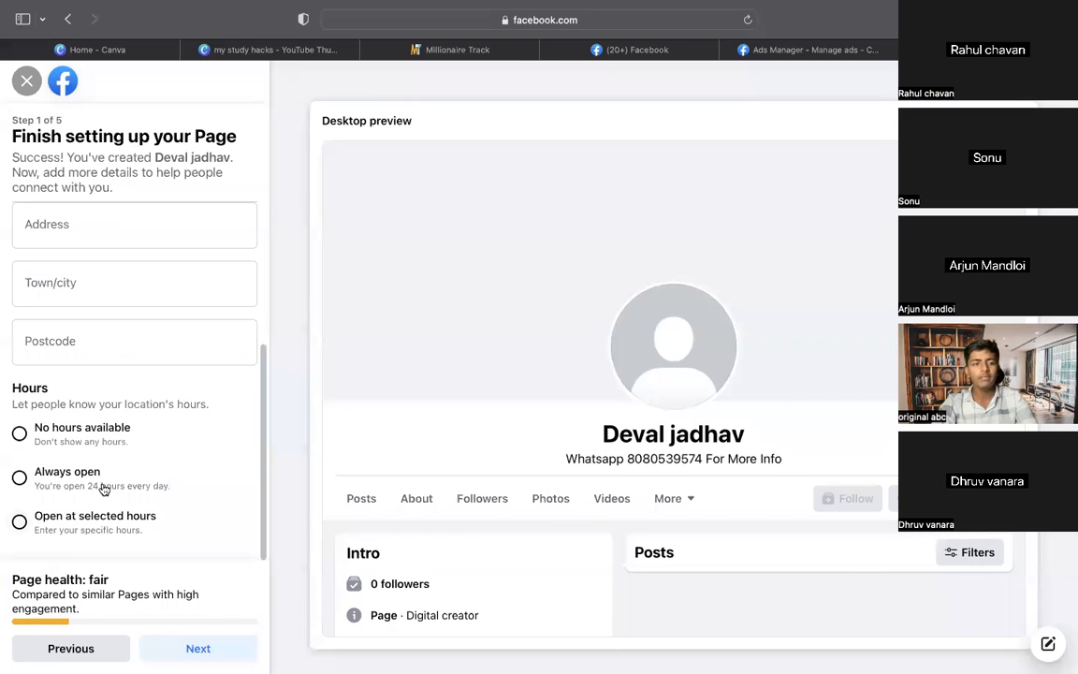
pyautogui.scroll(2, 140, 318)
pyautogui.scroll(-1, 140, 319)
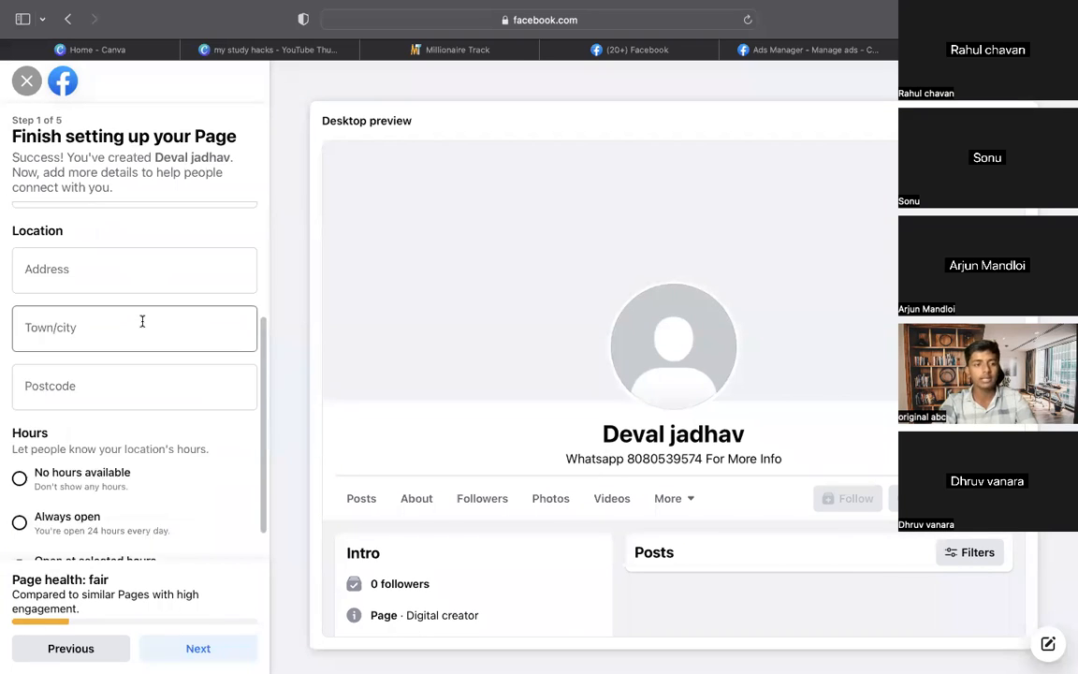
pyautogui.scroll(4, 125, 306)
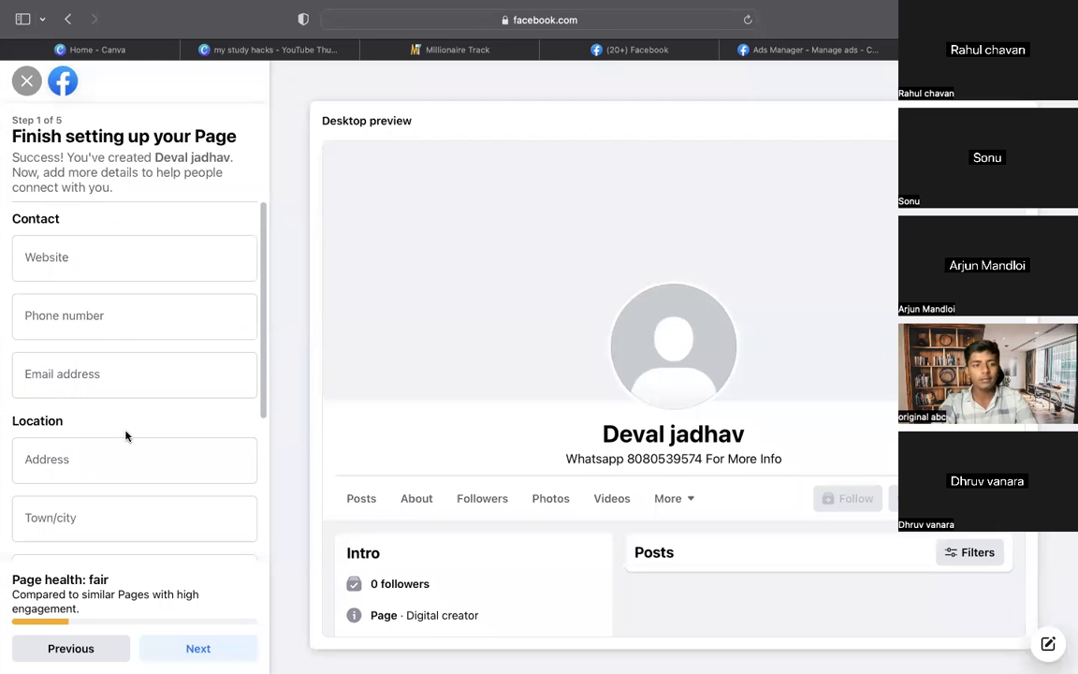
pyautogui.scroll(-5, 197, 229)
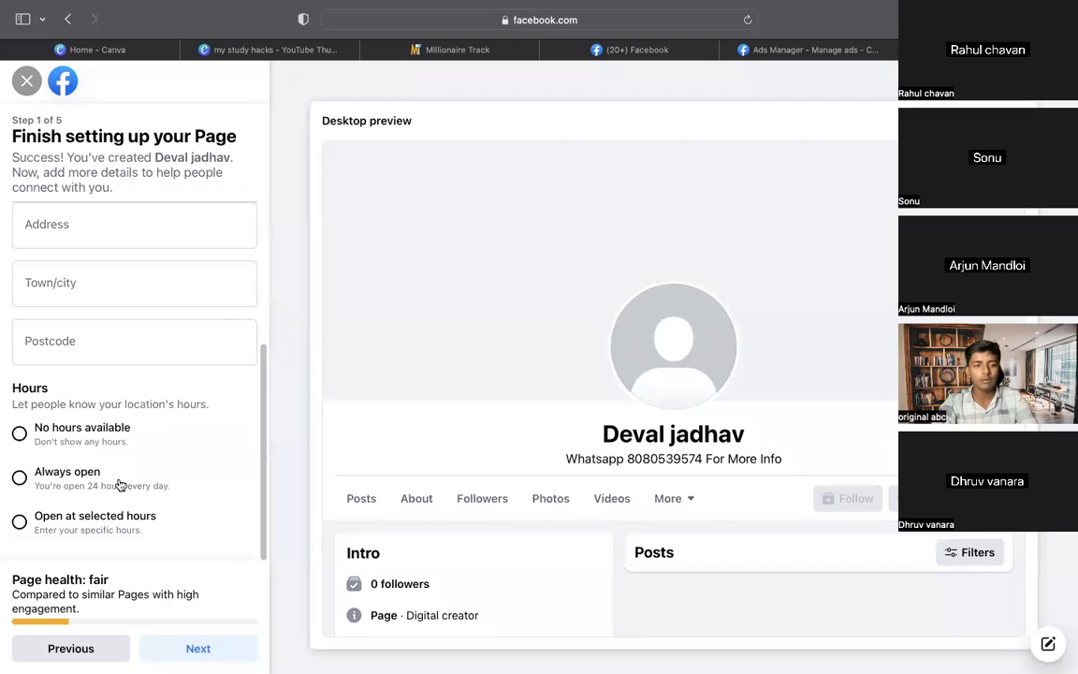
pyautogui.click(198, 650)
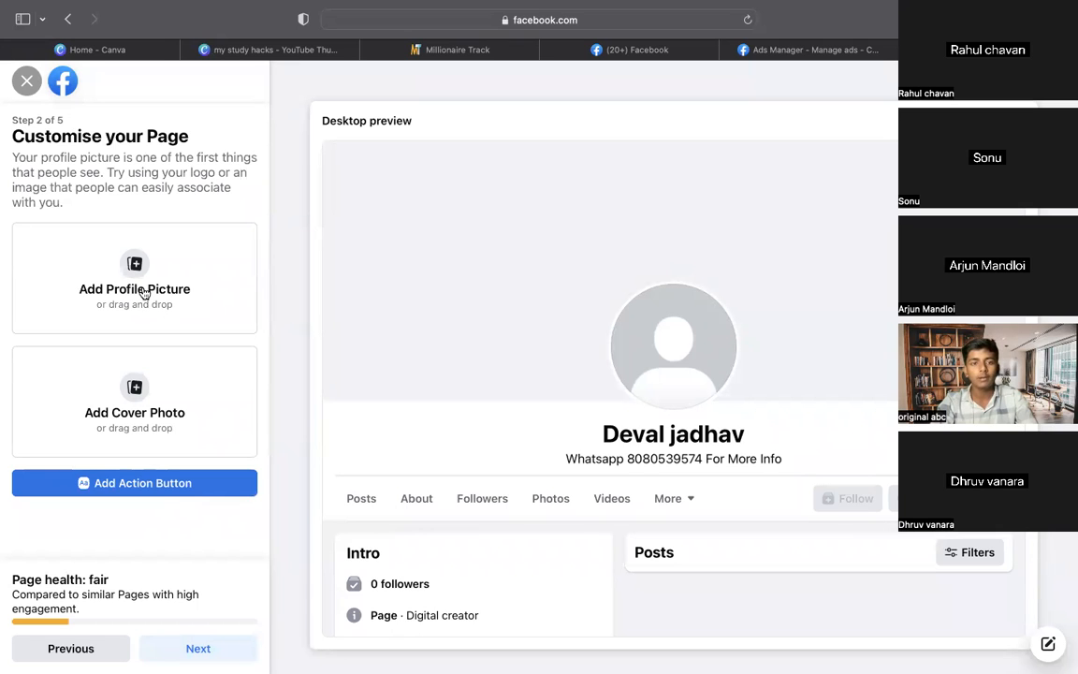
pyautogui.click(143, 293)
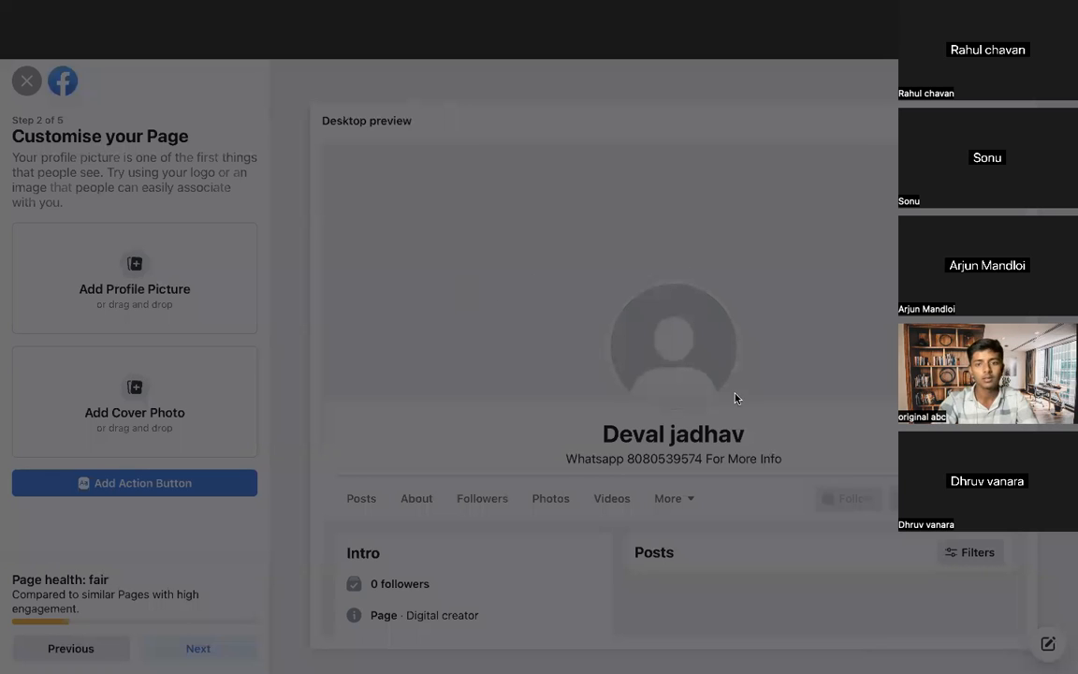
pyautogui.click(791, 487)
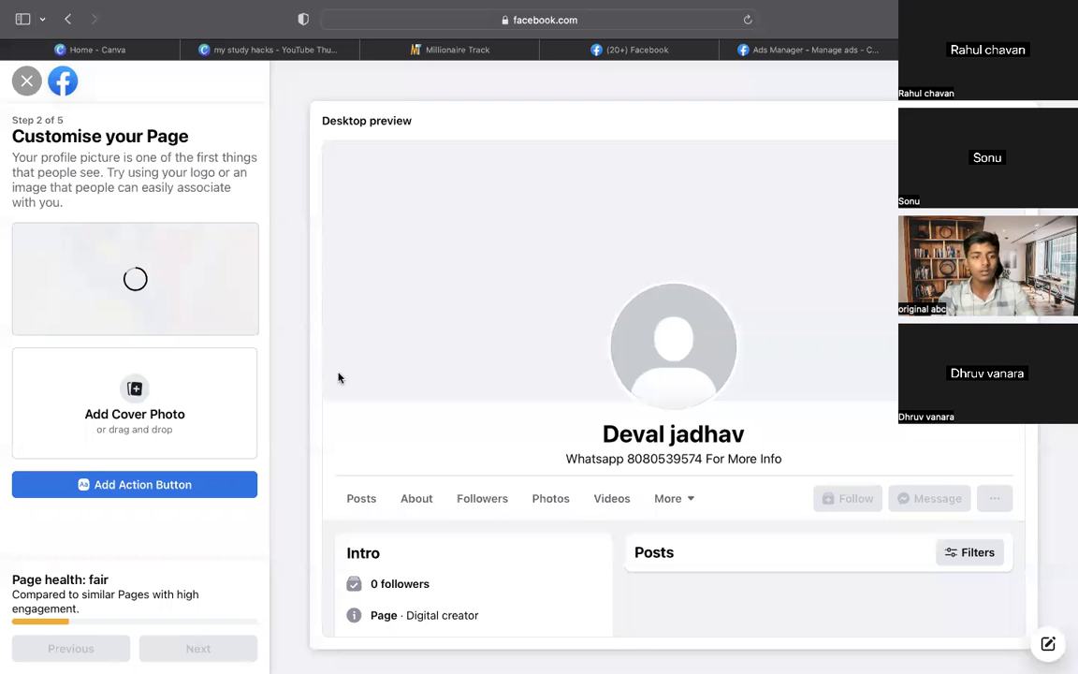
pyautogui.scroll(-1, 316, 464)
pyautogui.scroll(1, 316, 465)
pyautogui.scroll(-1, 315, 464)
pyautogui.scroll(1, 316, 464)
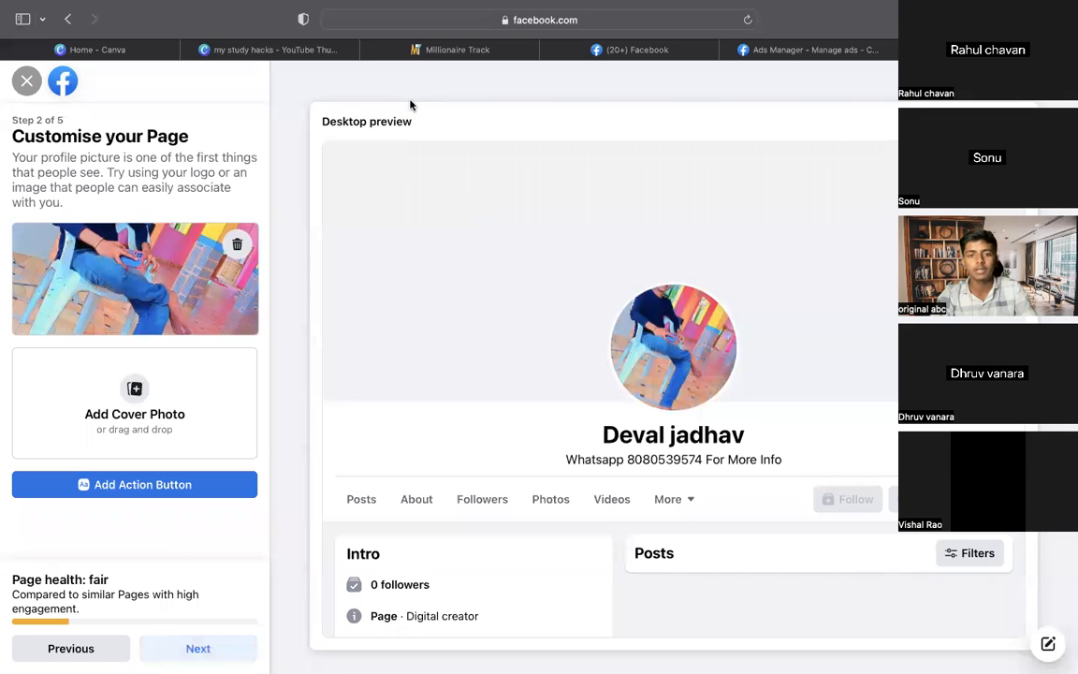
pyautogui.scroll(-1, 425, 351)
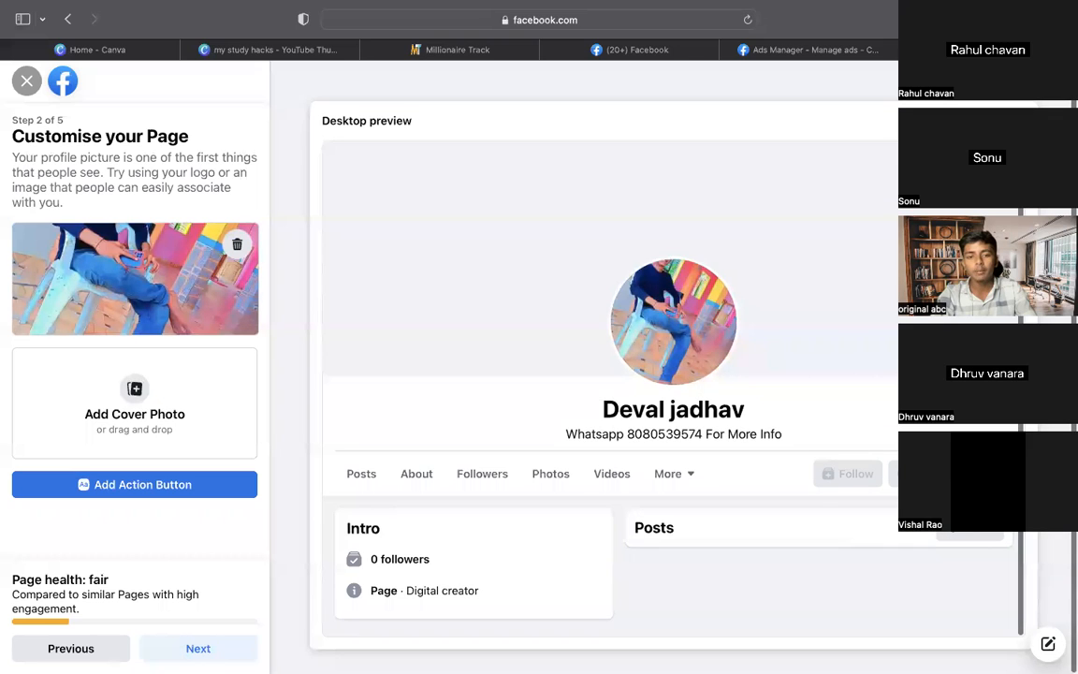
pyautogui.click(197, 647)
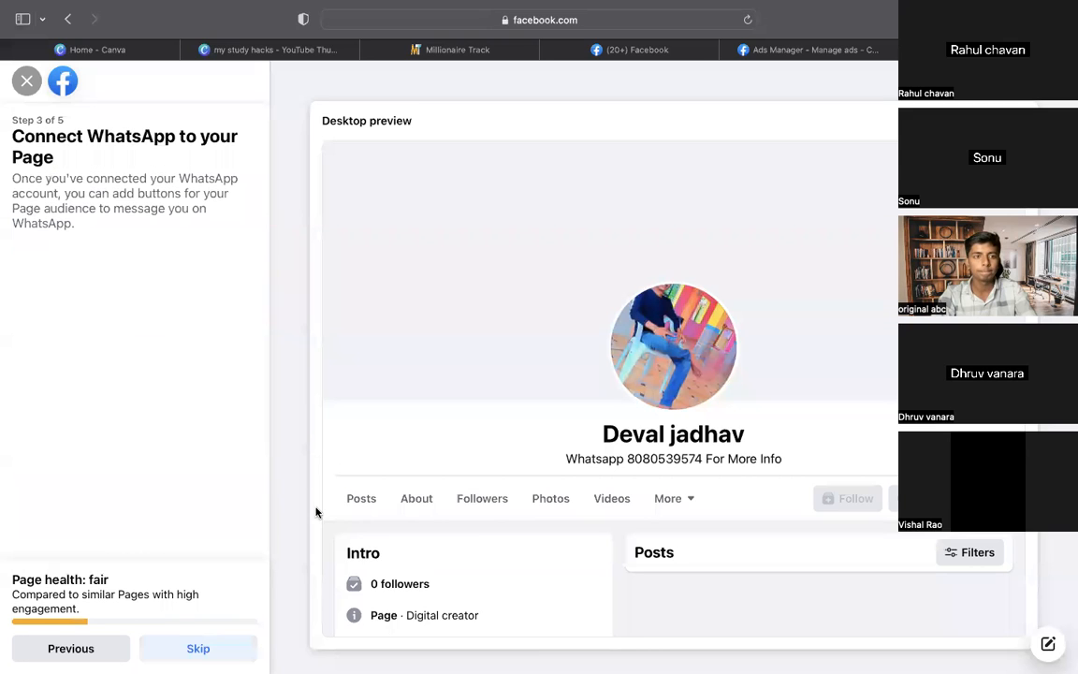
# Skip connecting WhatsApp and click Done to complete the Page setup
pyautogui.click(193, 643)
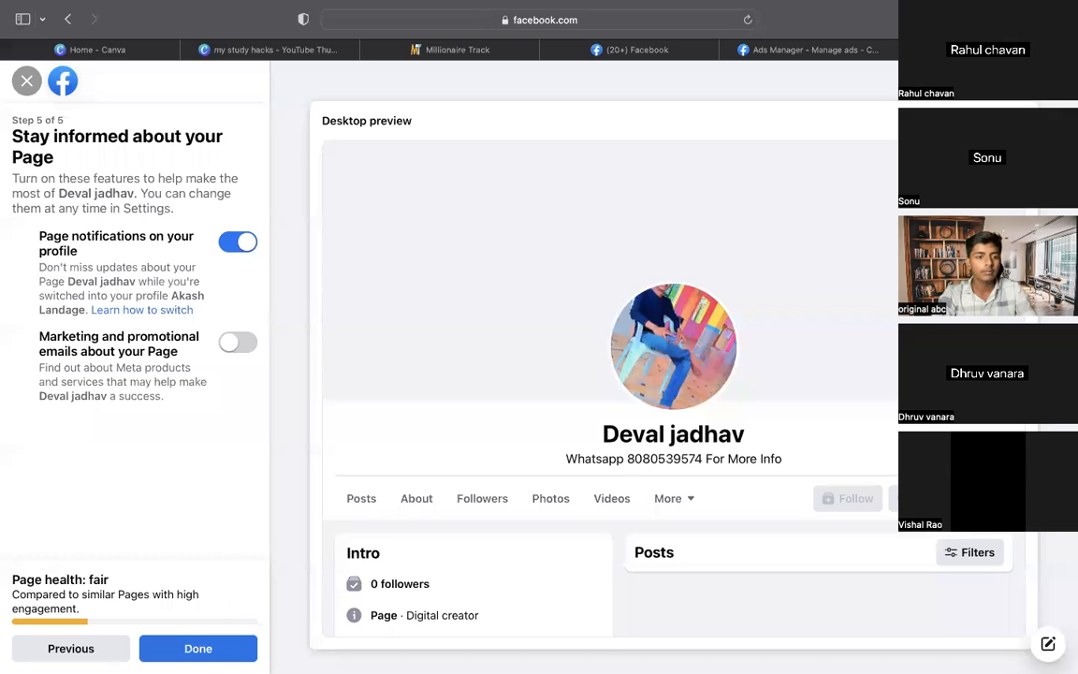
pyautogui.click(187, 645)
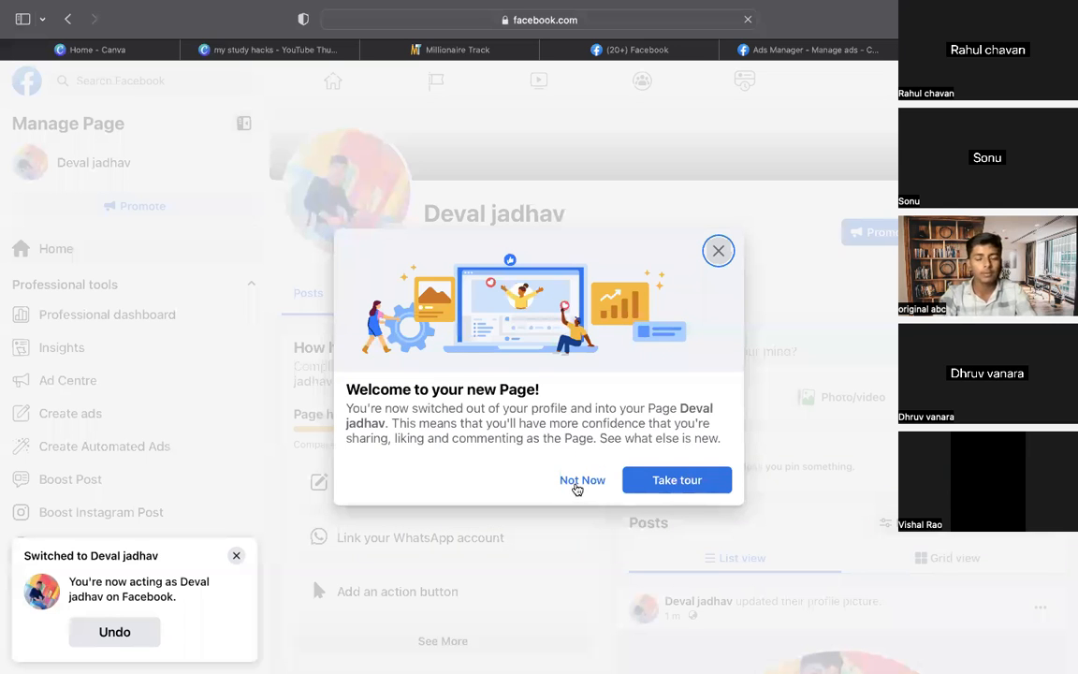
# Dismiss the welcome dialog with Not Now and scroll through the Page's health, Intro and Photos
pyautogui.click(580, 480)
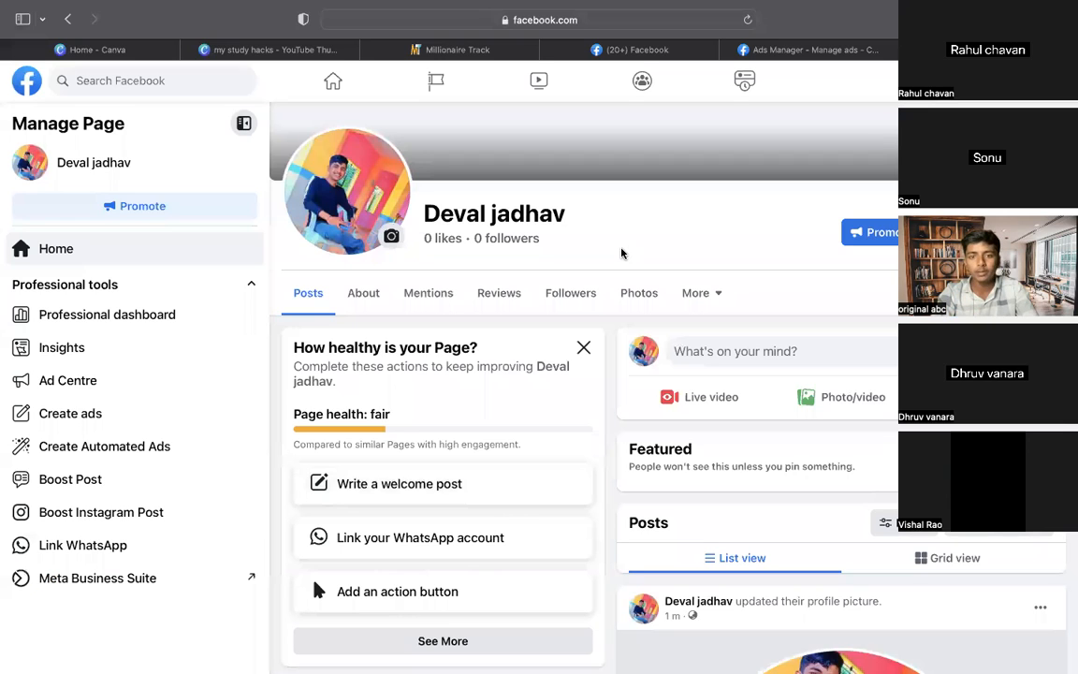
pyautogui.scroll(-1, 621, 254)
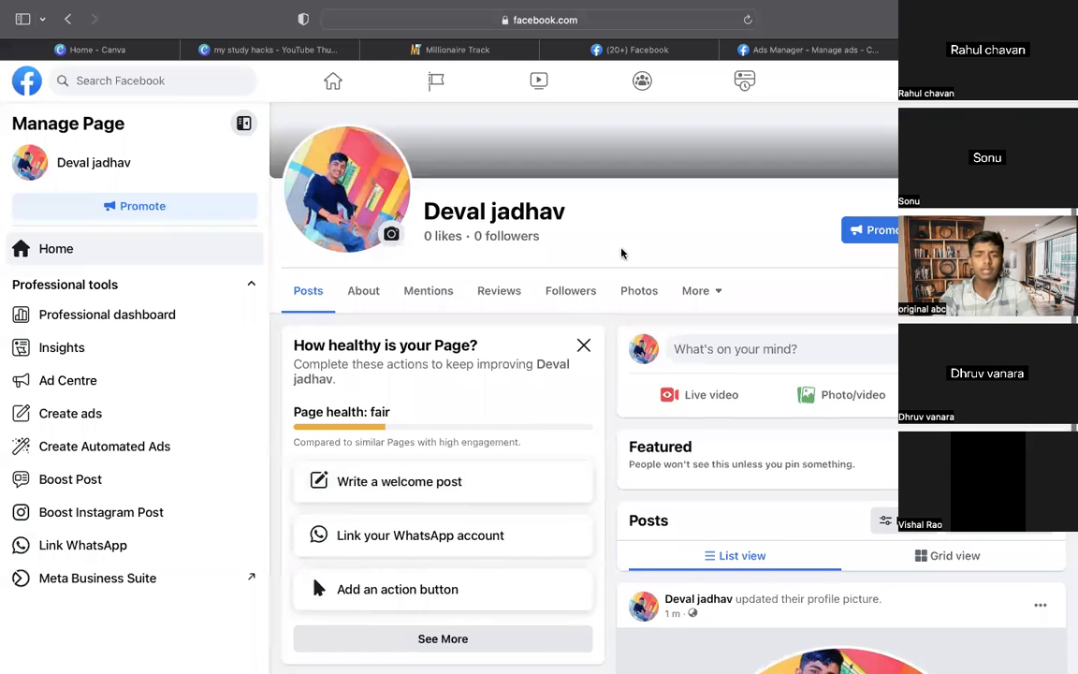
pyautogui.scroll(-1, 621, 254)
pyautogui.scroll(-4, 621, 254)
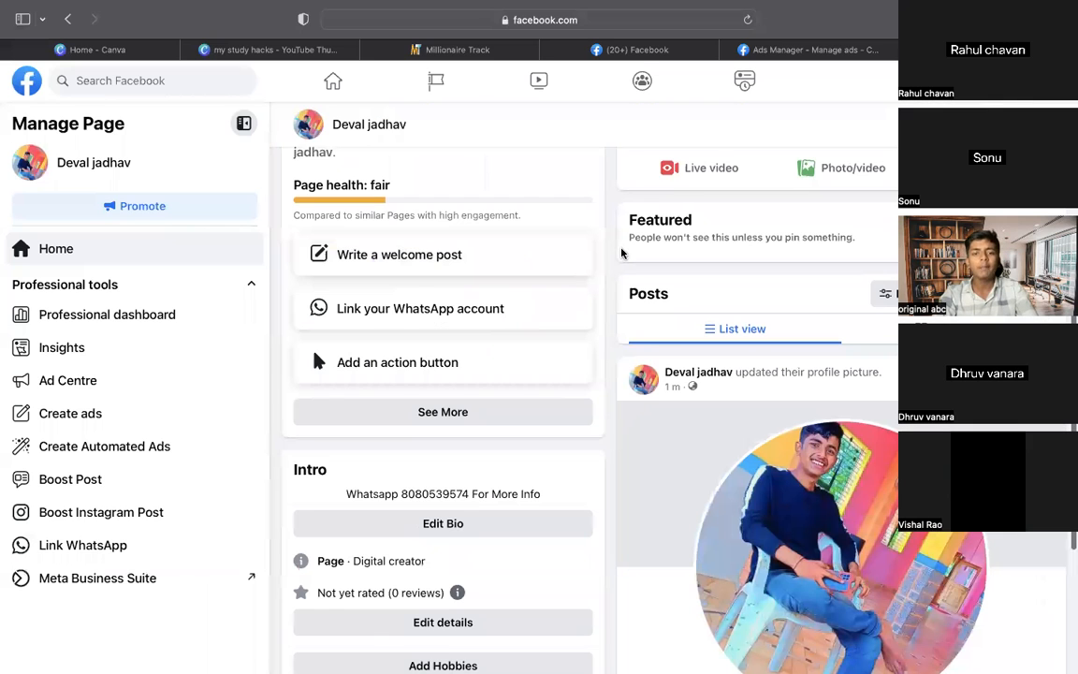
pyautogui.scroll(-5, 621, 253)
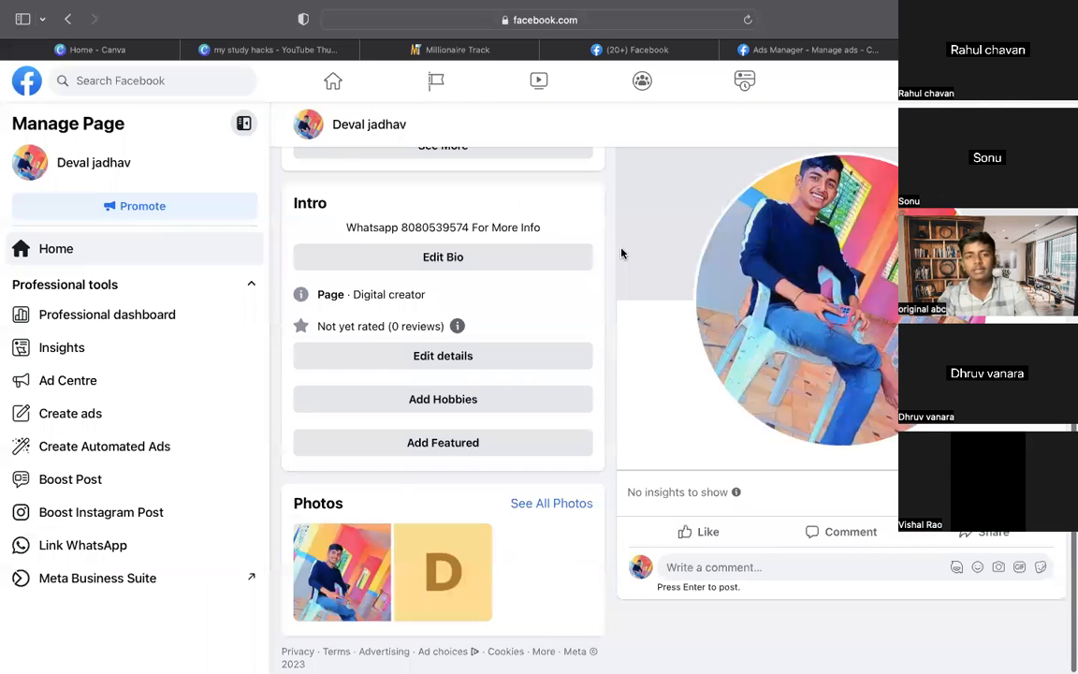
pyautogui.scroll(10, 622, 254)
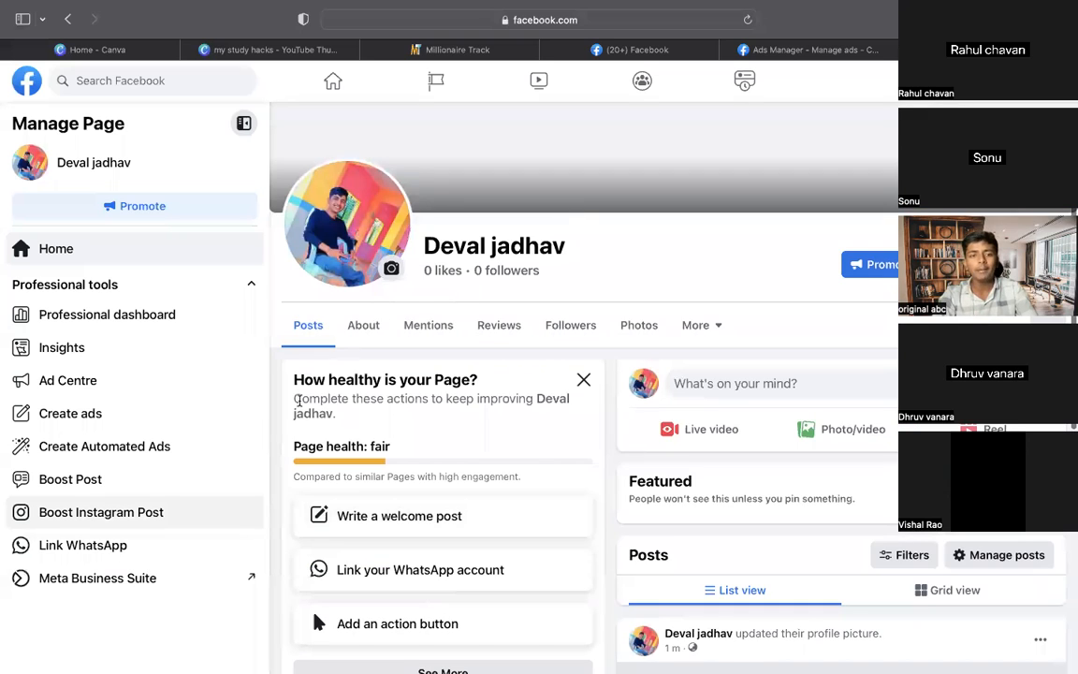
pyautogui.scroll(-3, 415, 512)
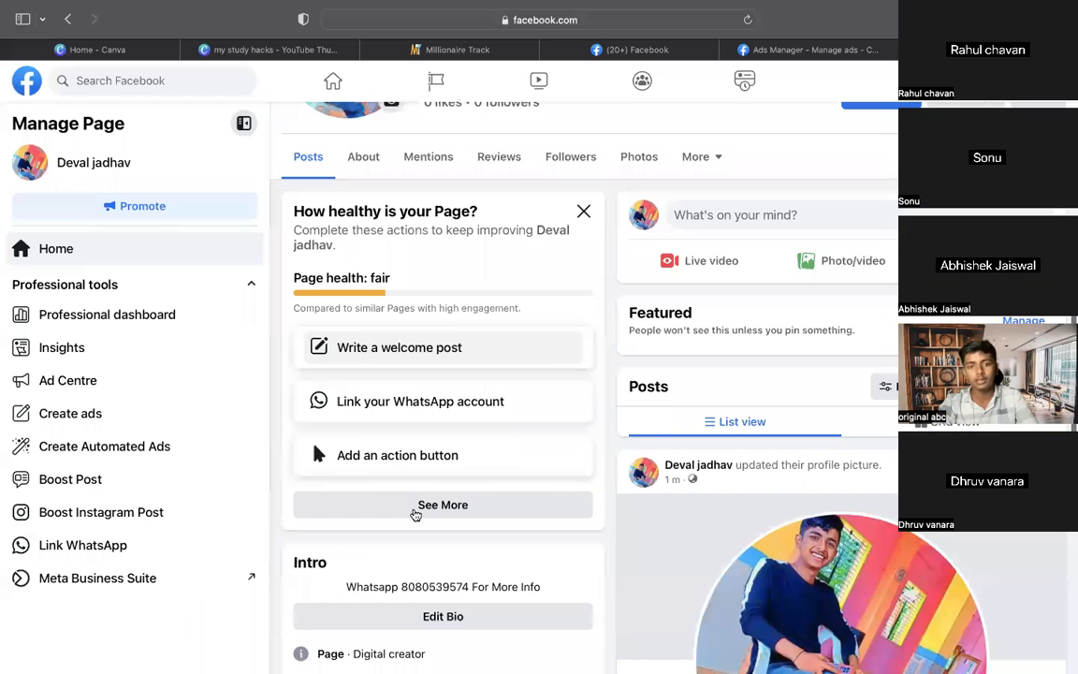
pyautogui.scroll(-4, 415, 513)
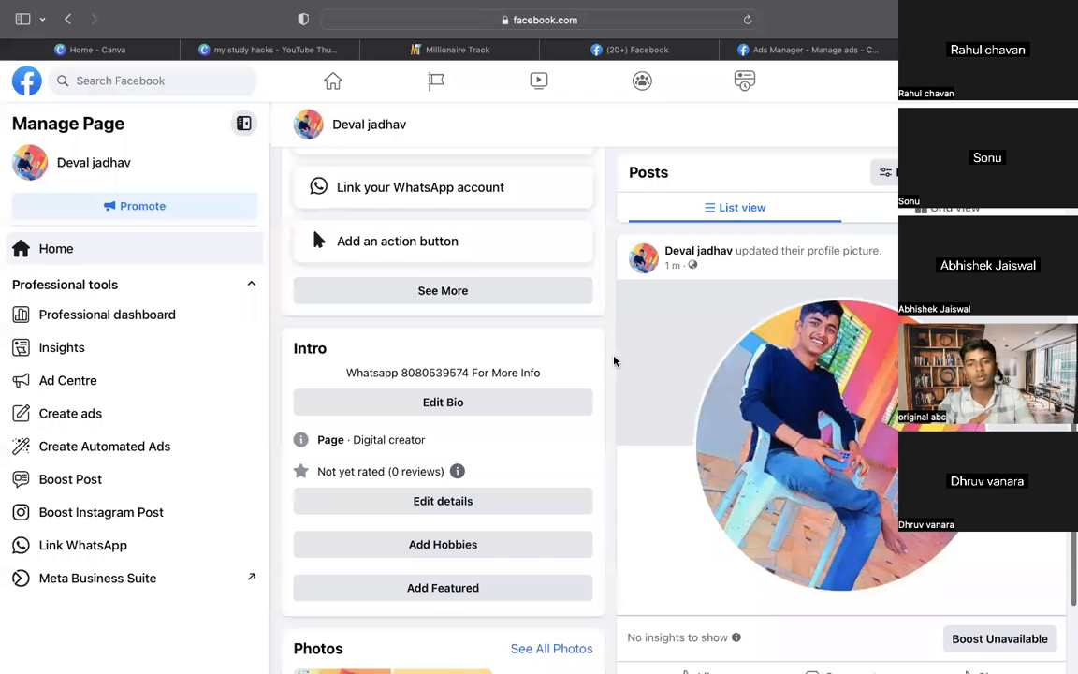
pyautogui.scroll(-2, 614, 361)
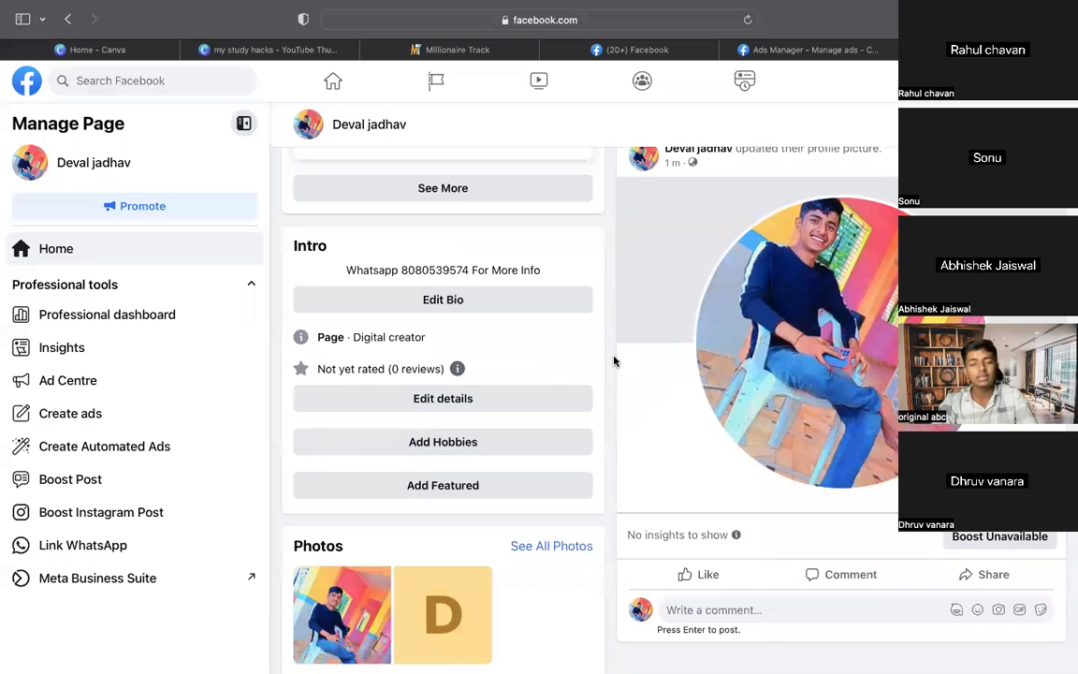
pyautogui.scroll(-1, 609, 363)
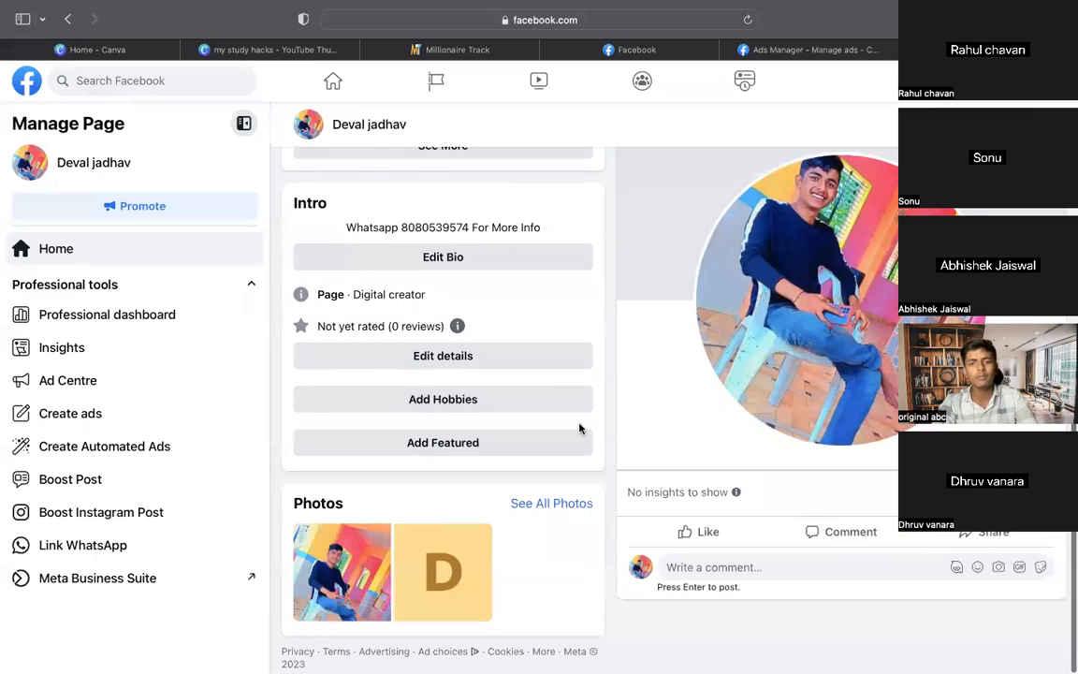
pyautogui.scroll(2, 580, 428)
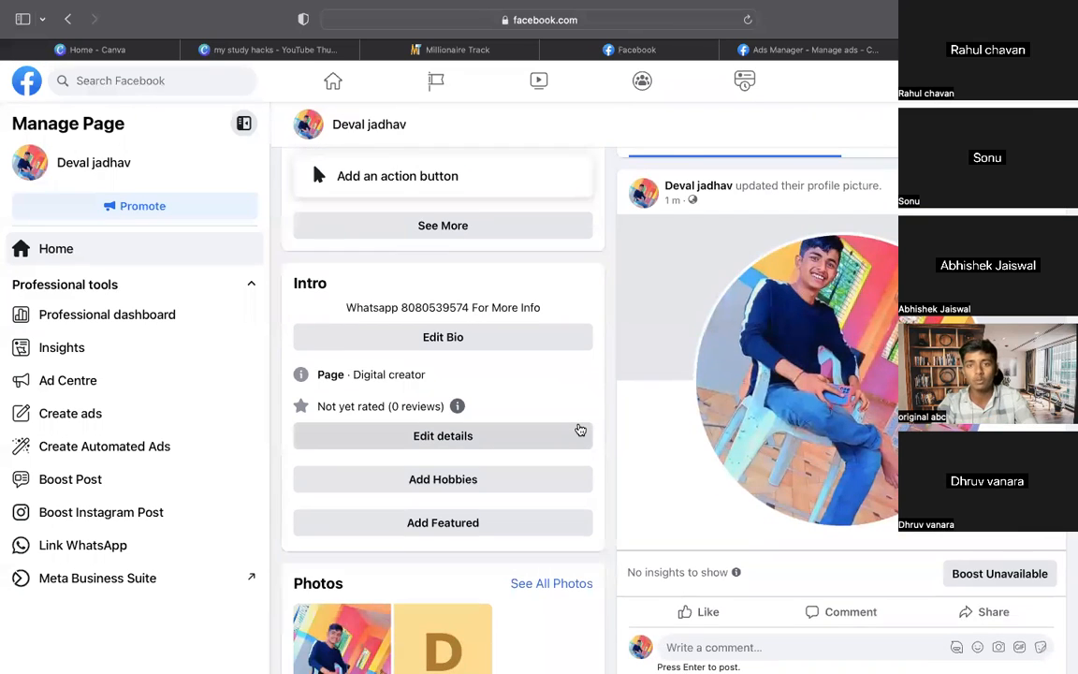
pyautogui.scroll(5, 671, 303)
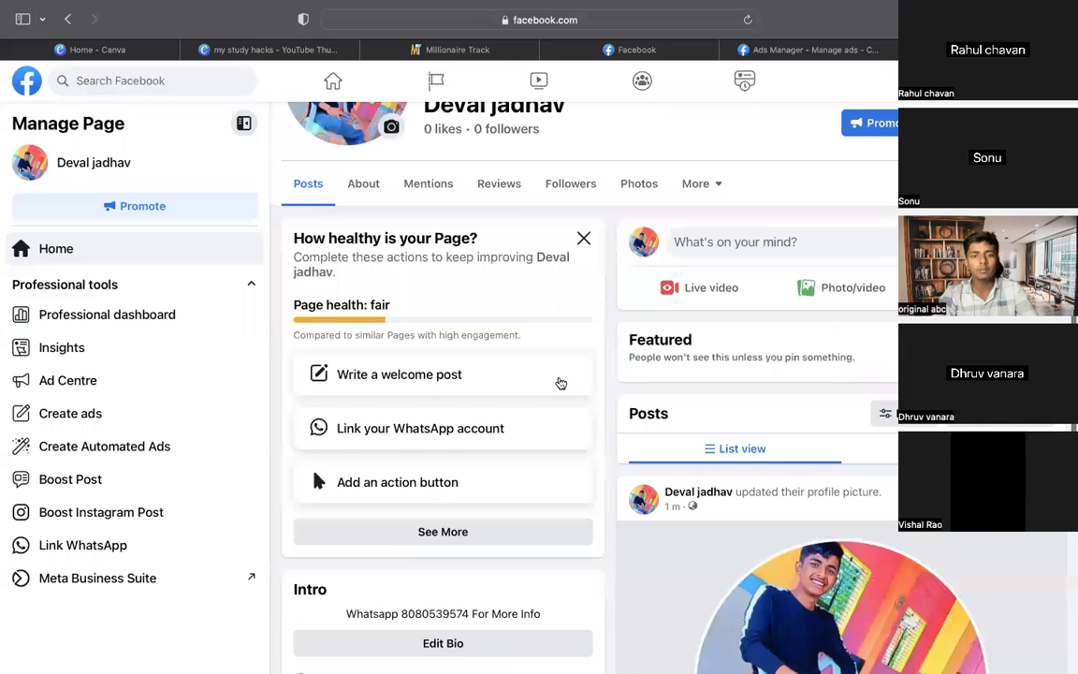
pyautogui.click(544, 383)
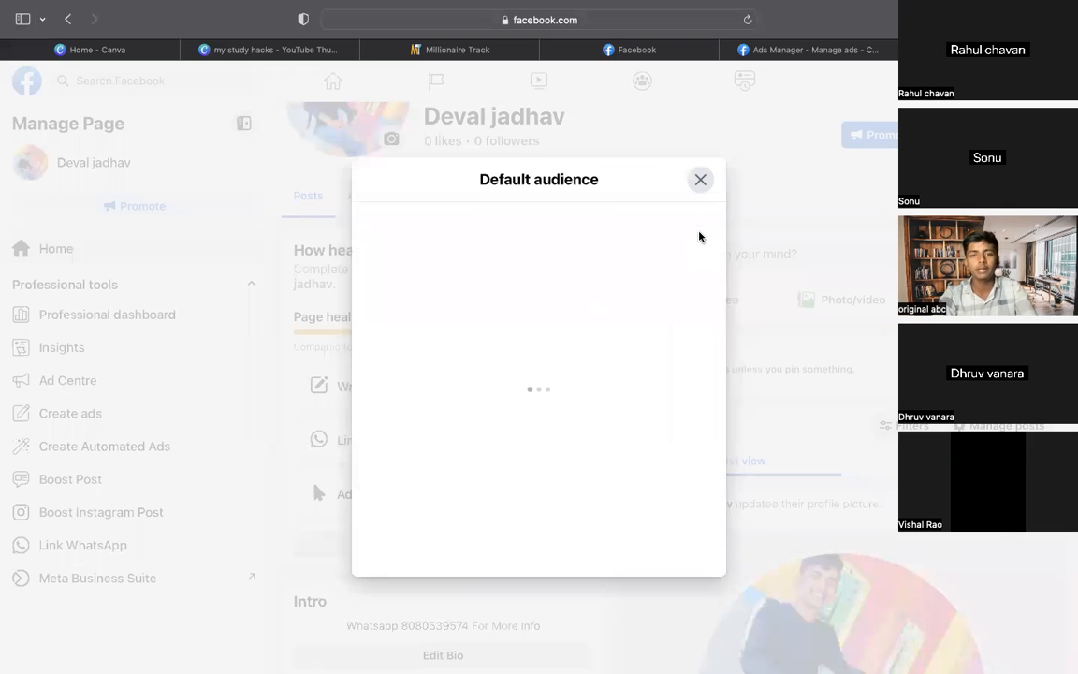
pyautogui.click(700, 183)
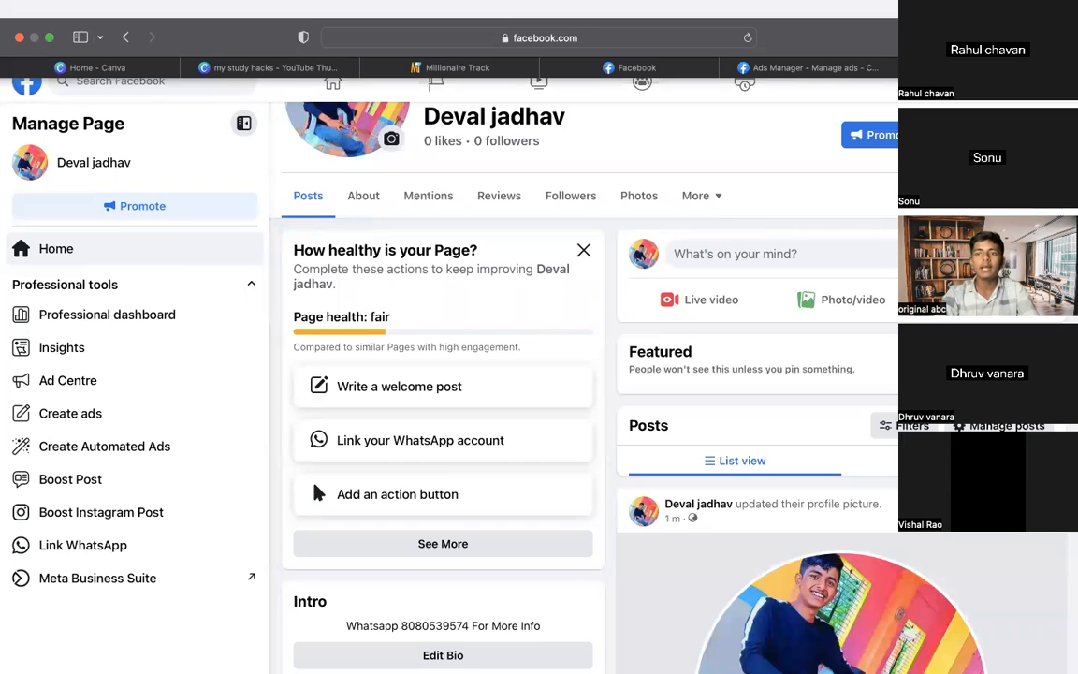
# Search 'fb ads manager' on Google in a new tab and open the 'Ads management for Facebook, Instagram' result
pyautogui.press('super+t')
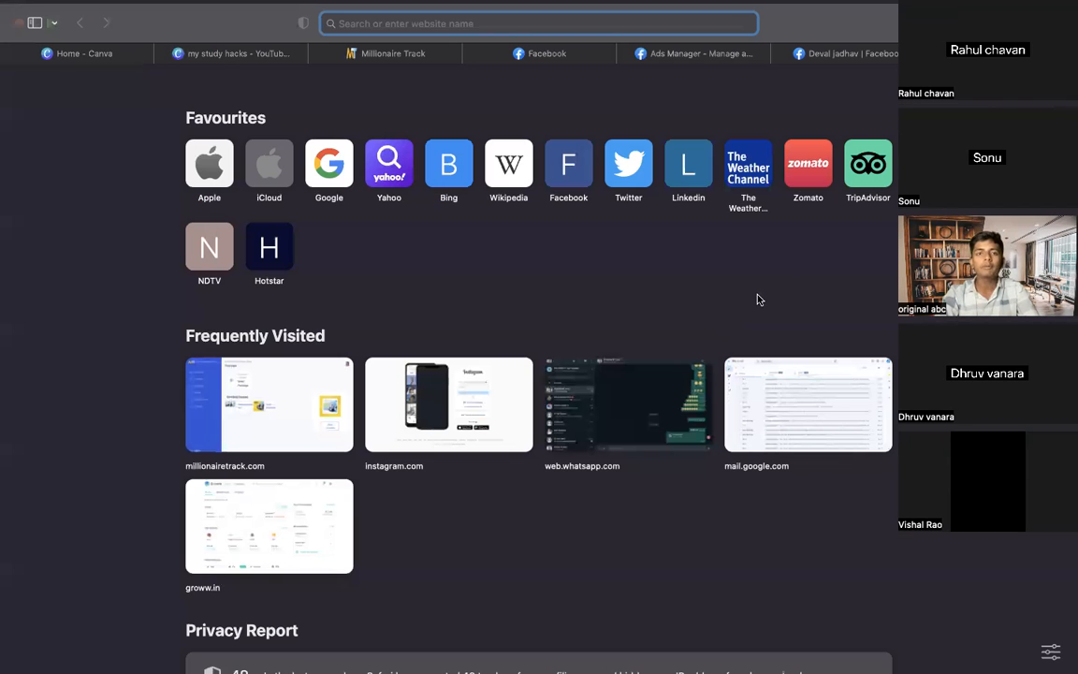
pyautogui.write('fb ad')
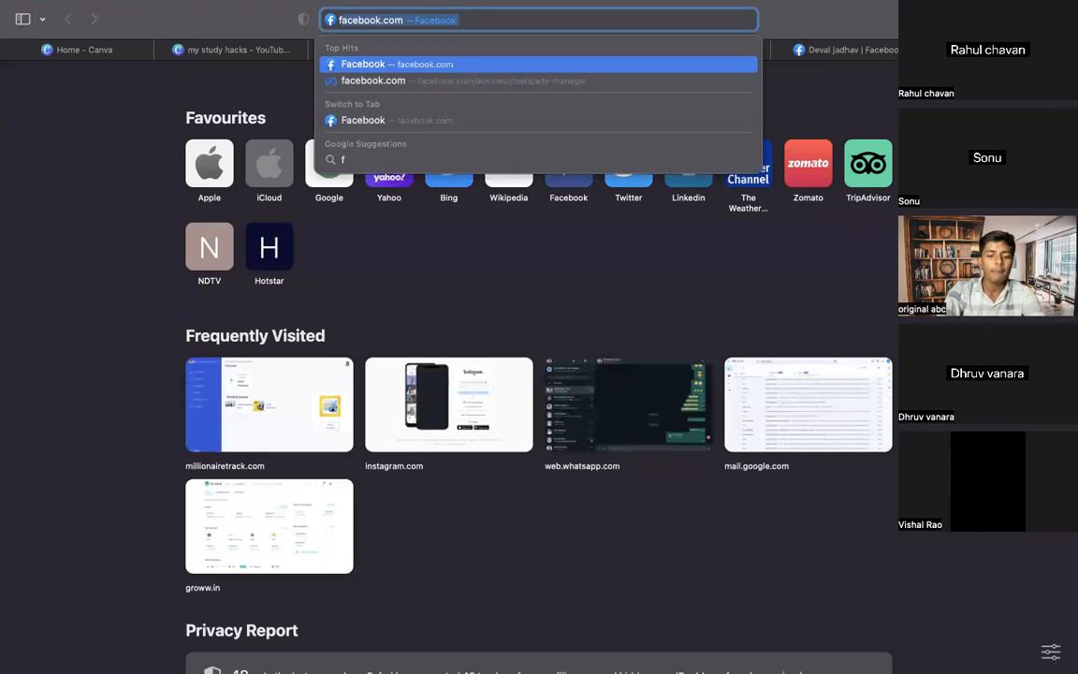
pyautogui.write('s n')
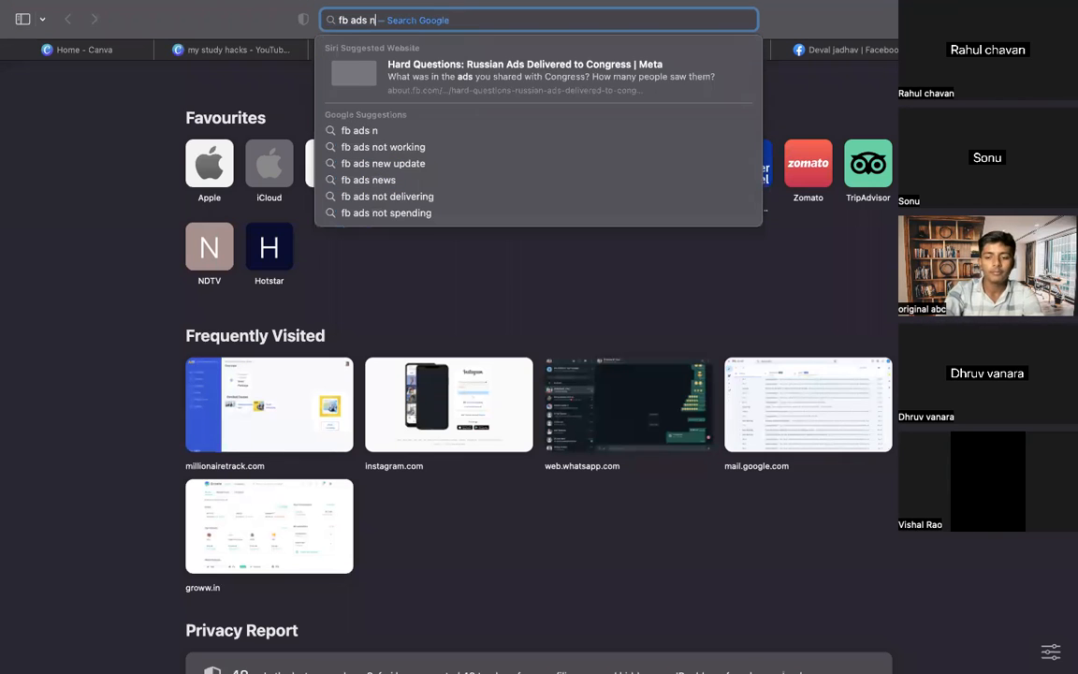
pyautogui.press('BackSpace')
pyautogui.write('m')
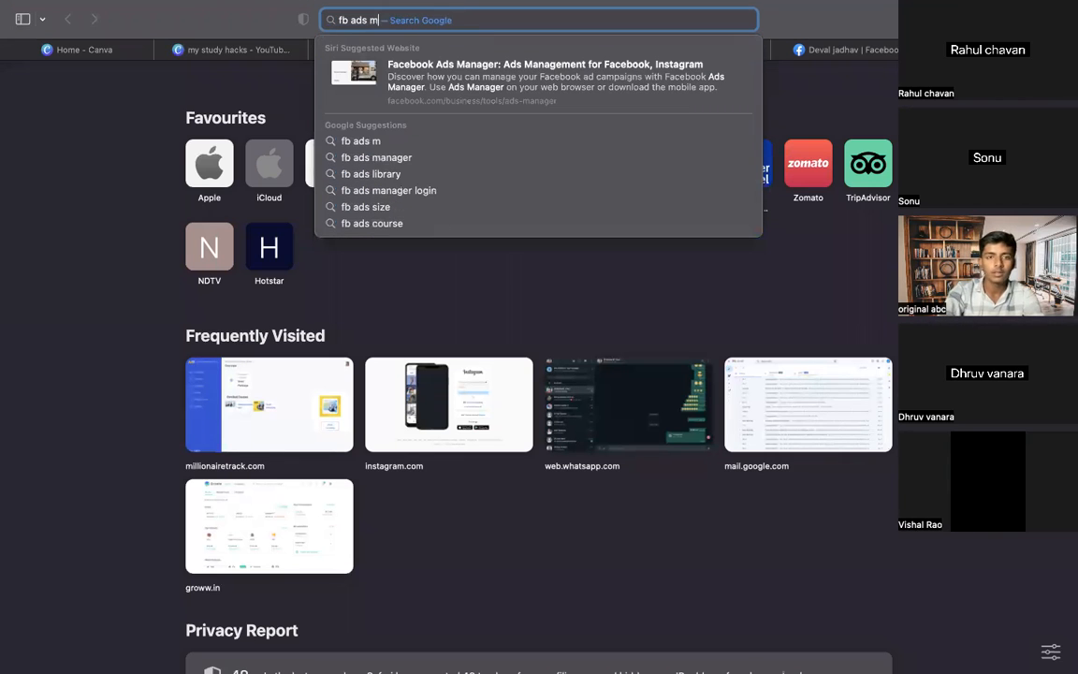
pyautogui.write('anager')
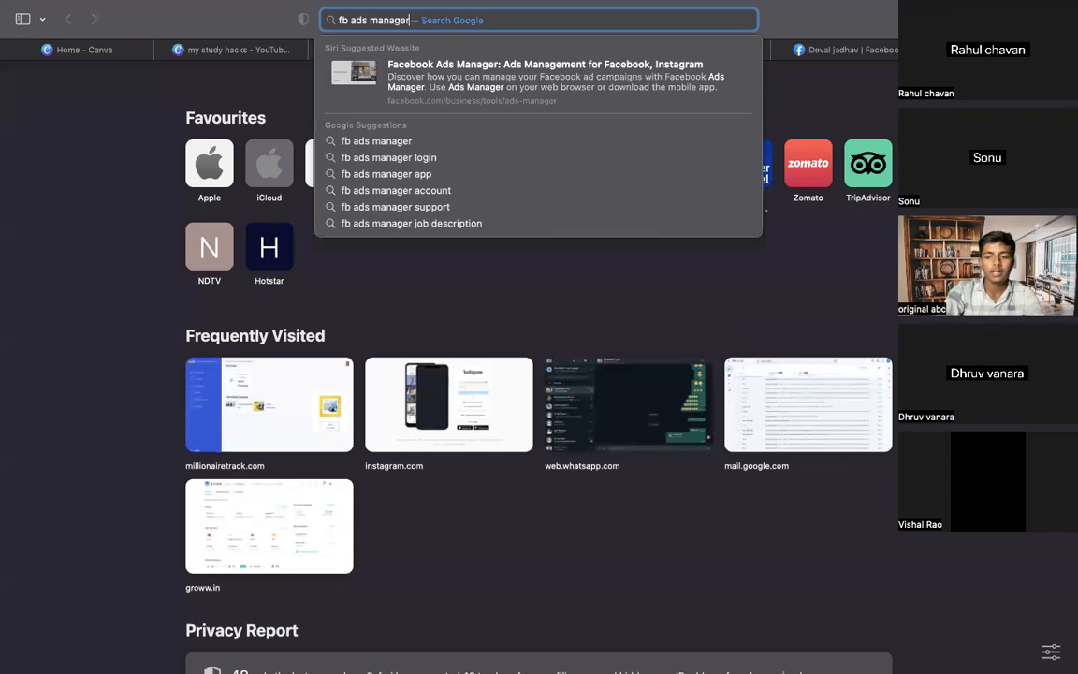
pyautogui.press('Return')
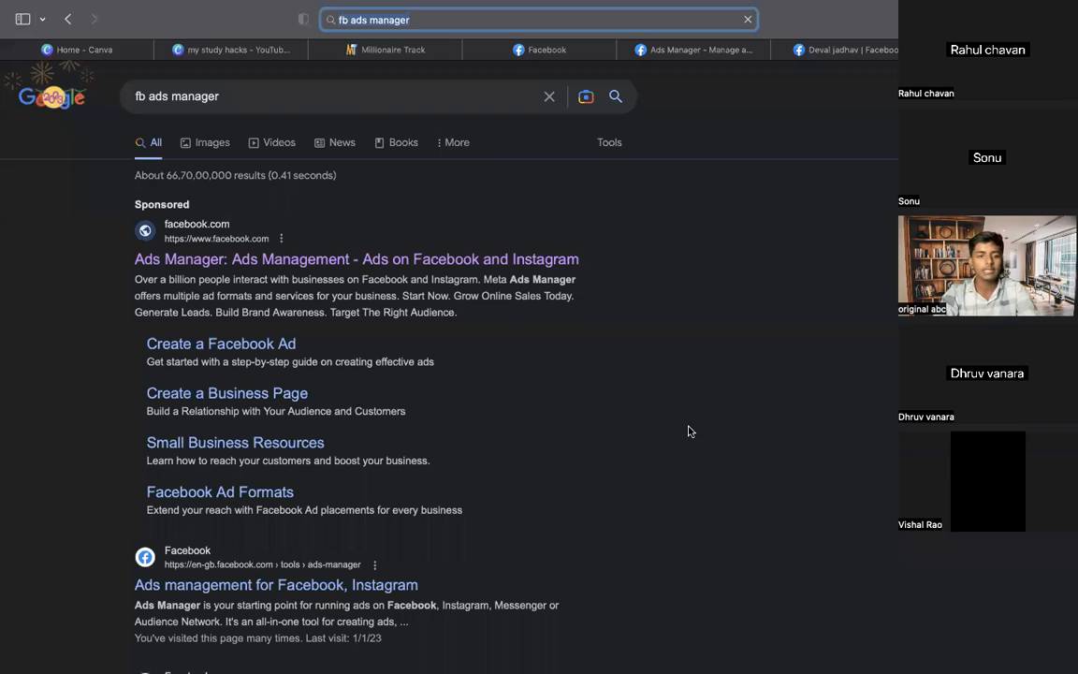
pyautogui.scroll(-3, 688, 431)
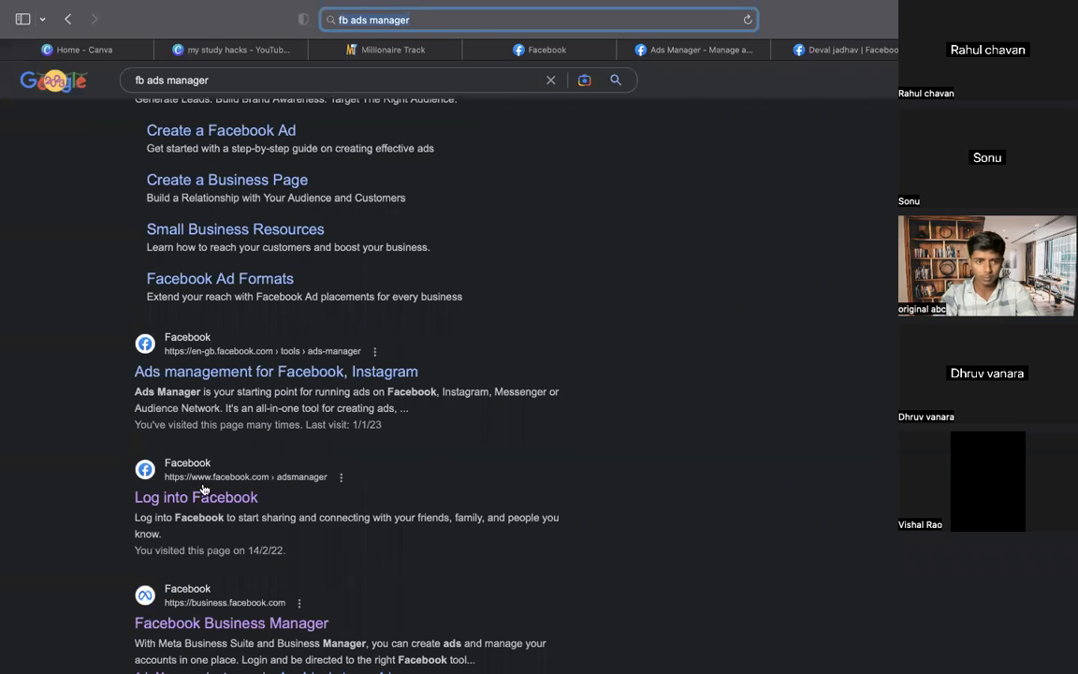
pyautogui.click(272, 372)
pyautogui.click(272, 372)
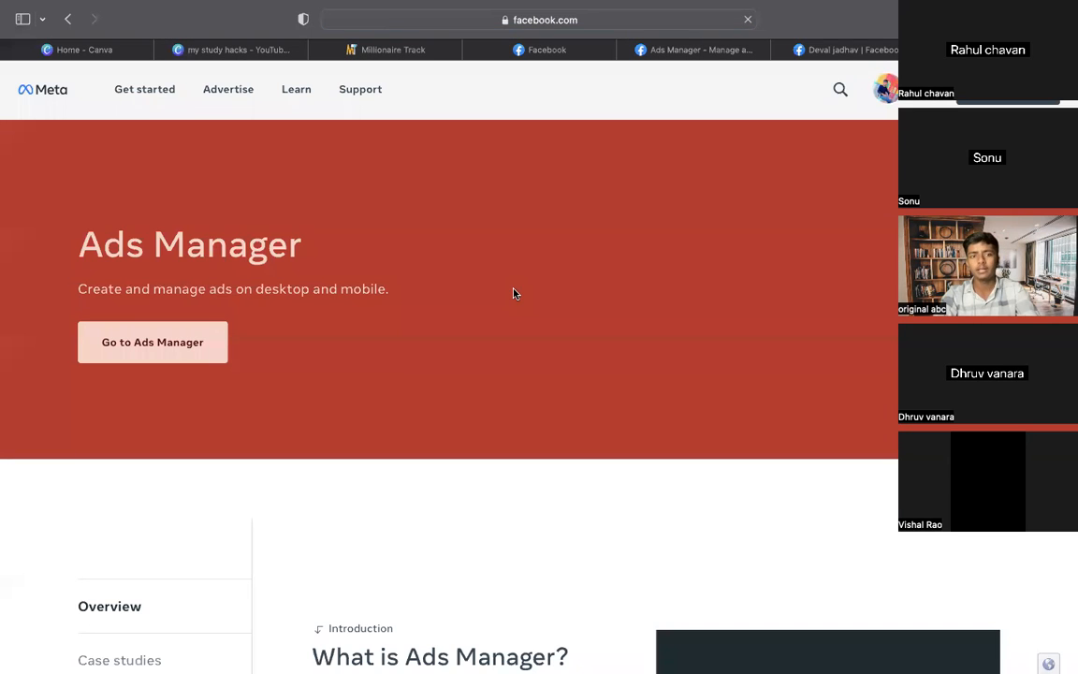
# Enter Ads Manager and open the ad account's Campaigns view listing six campaigns
pyautogui.click(174, 347)
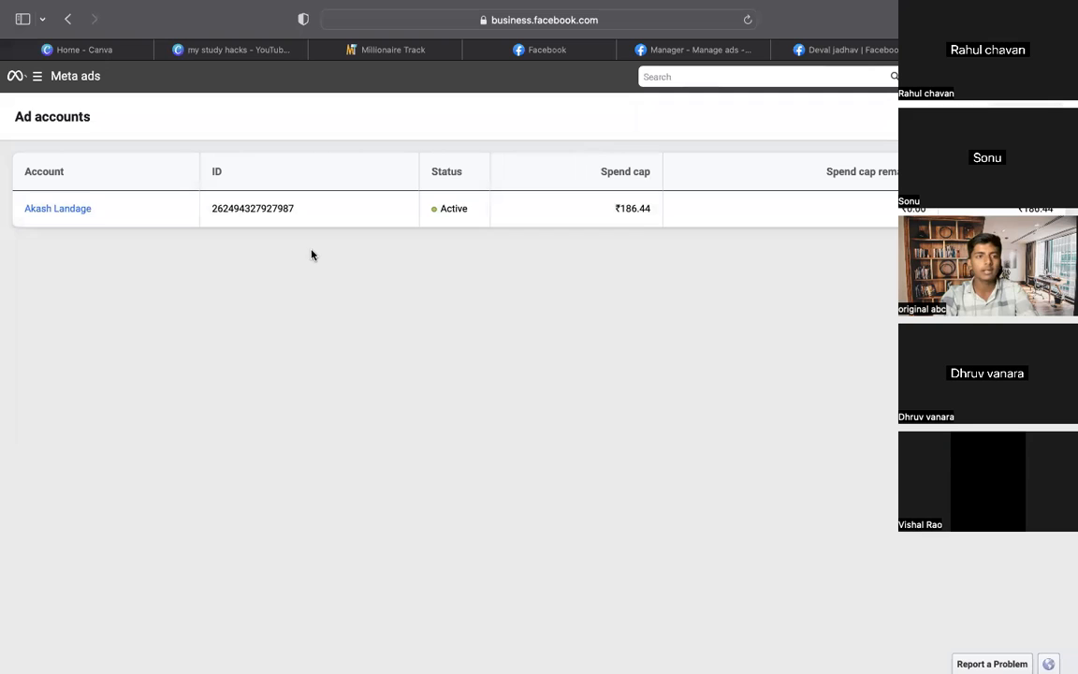
pyautogui.click(63, 208)
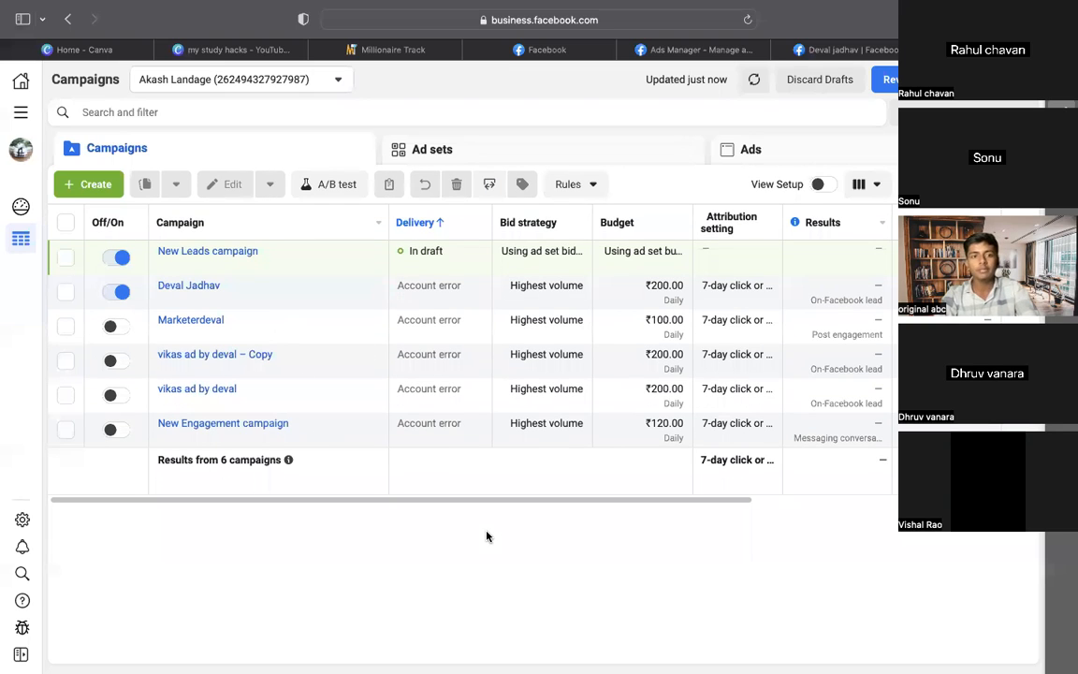
# Go to Billing's payment activity from All tools and bring up the Add funds amount field
pyautogui.click(20, 120)
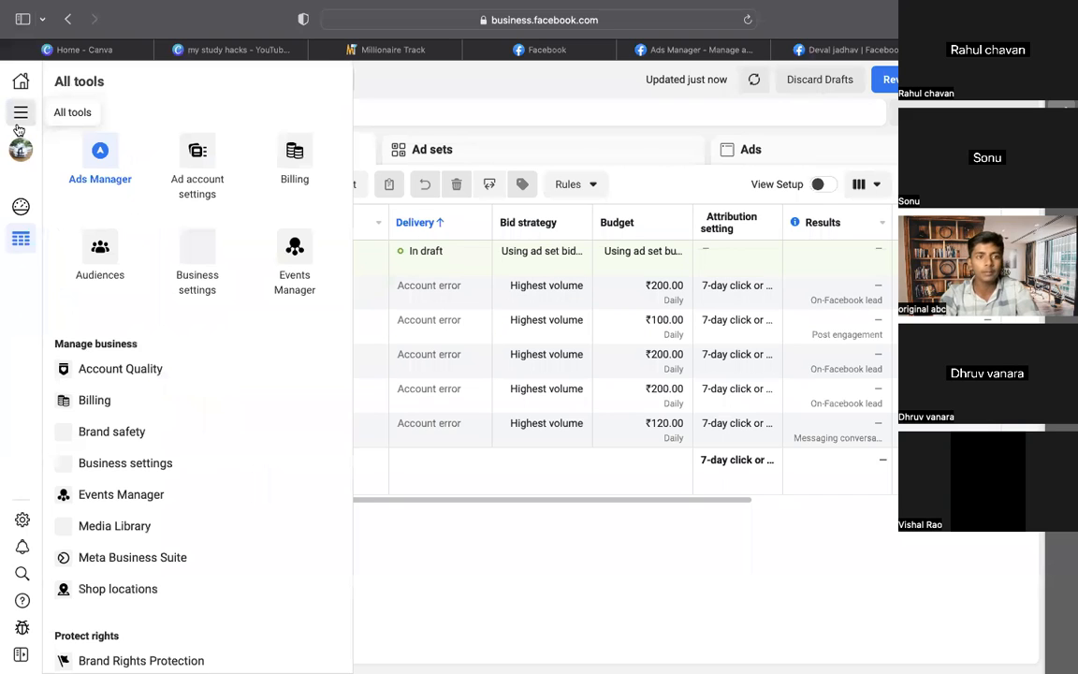
pyautogui.click(306, 152)
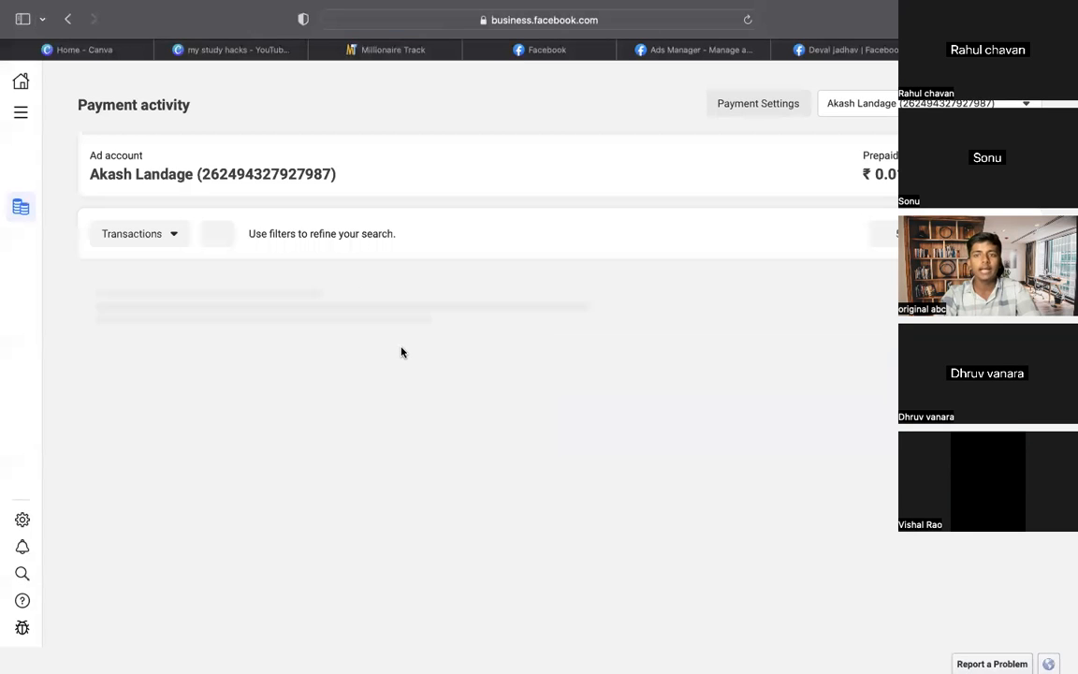
pyautogui.scroll(-10, 499, 374)
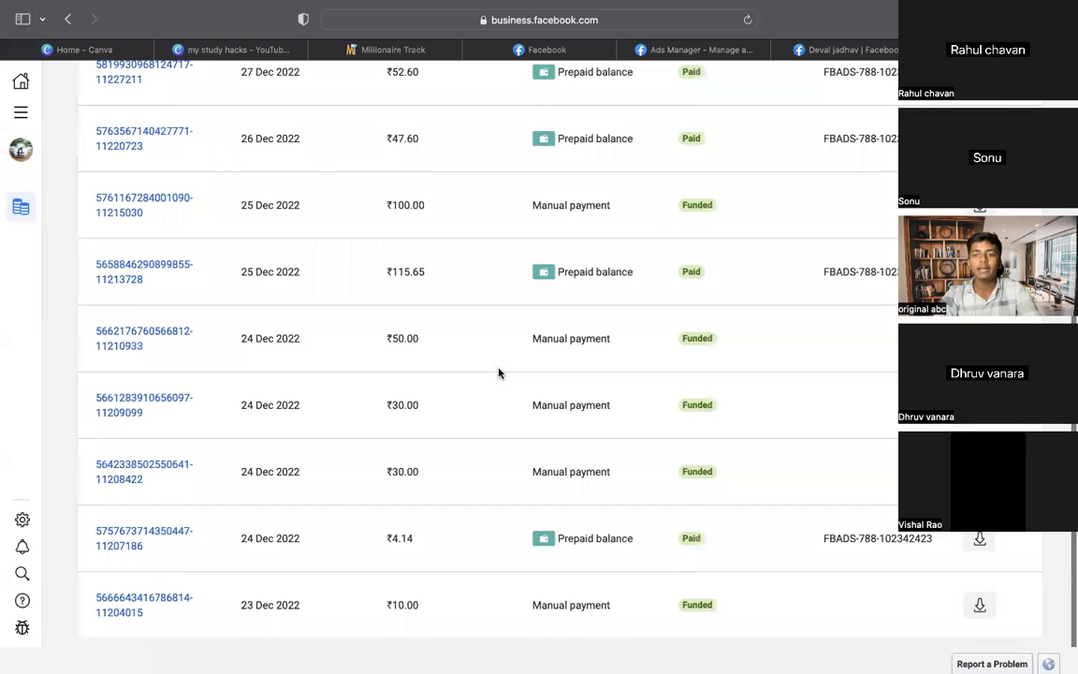
pyautogui.scroll(10, 805, 154)
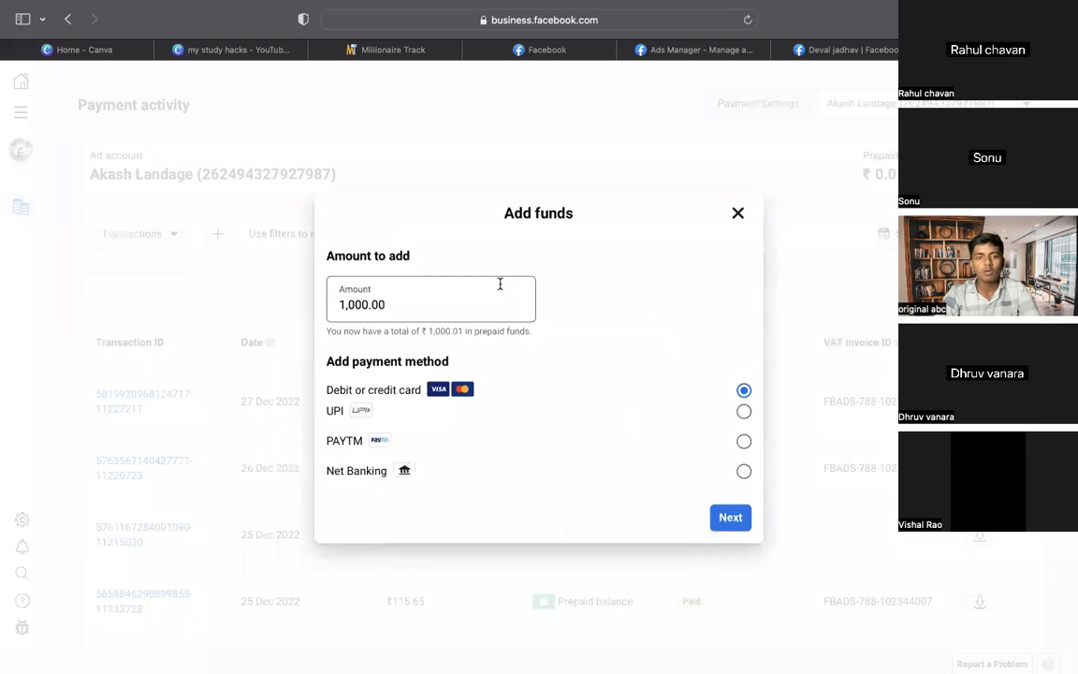
pyautogui.click(398, 302)
# Dismiss the Add funds dialog without adding the 1,000.00 amount, and open a new Safari tab
pyautogui.moveTo(325, 306); pyautogui.dragTo(323, 305)
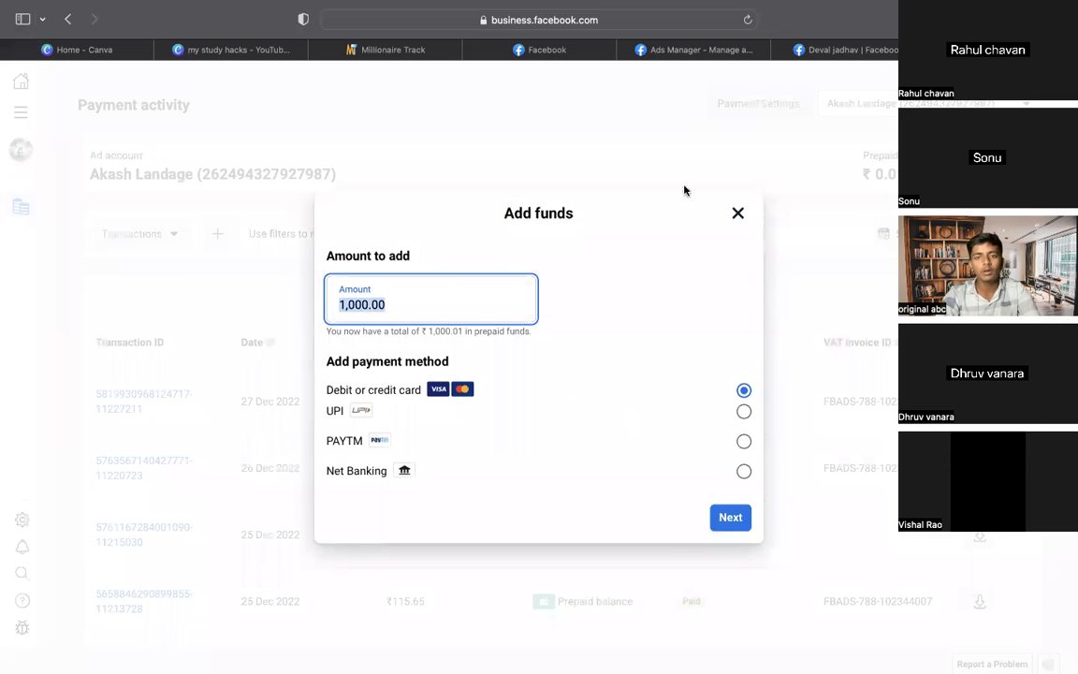
pyautogui.click(738, 214)
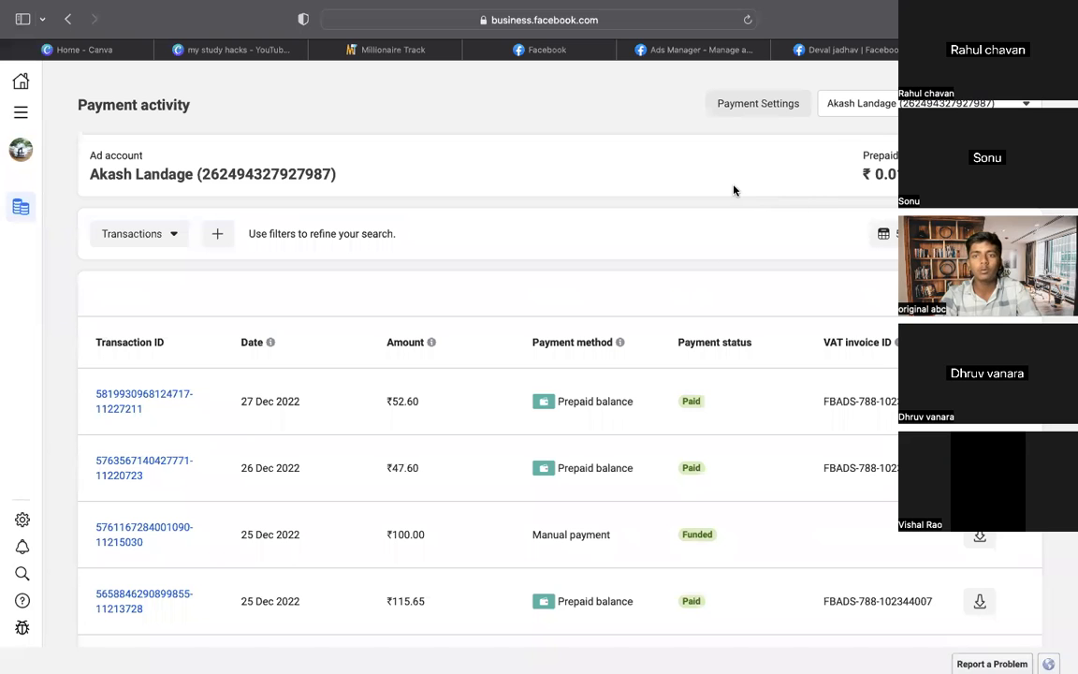
pyautogui.press('super+t')
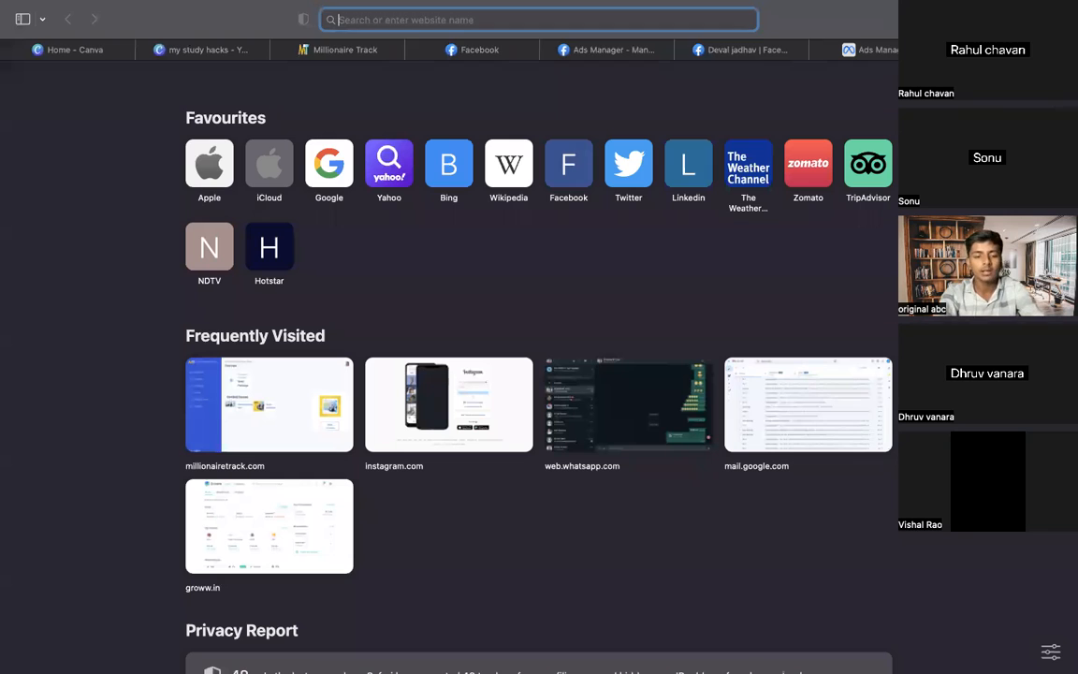
# Search Google for 'gst number example maharashtra' using the address bar suggestion
pyautogui.write('gs')
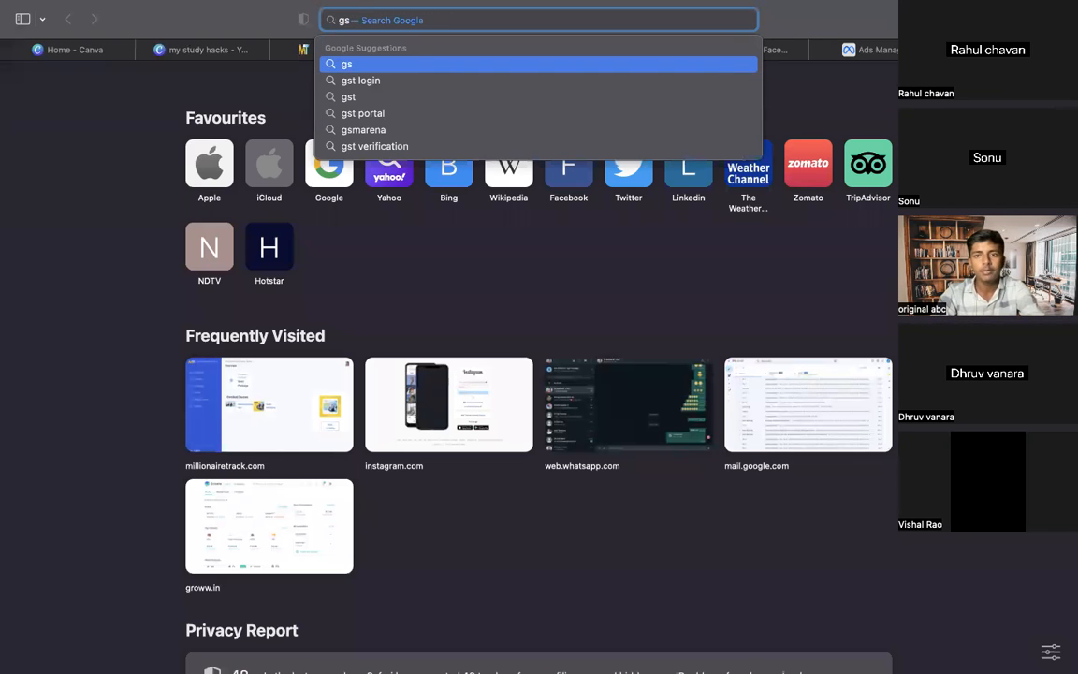
pyautogui.press('Return')
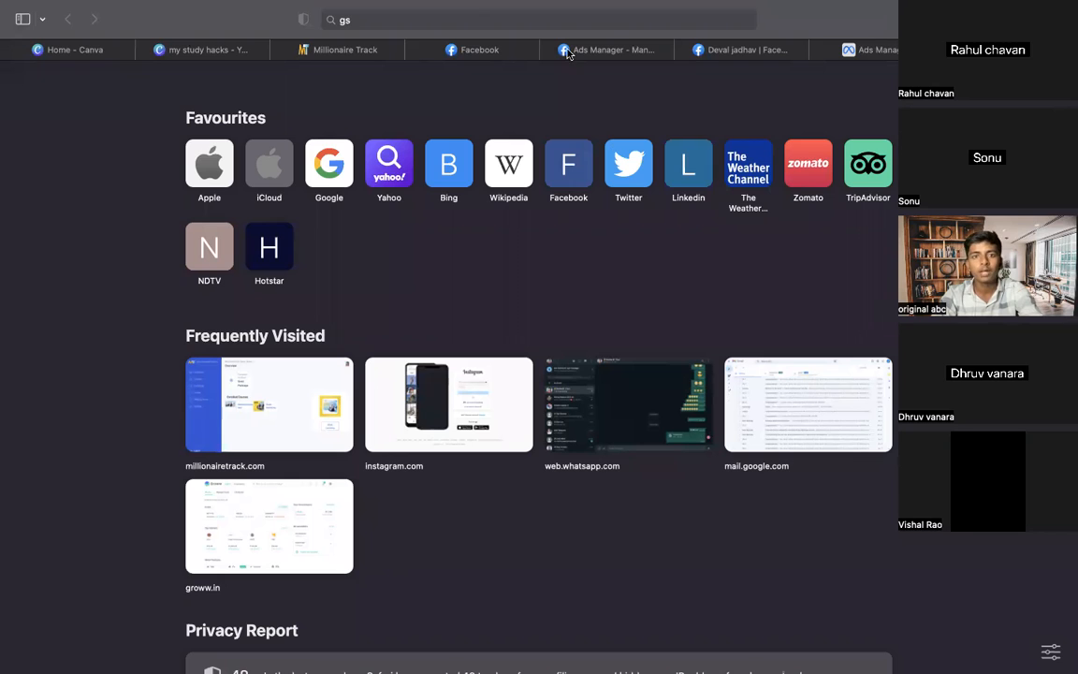
pyautogui.click(544, 12)
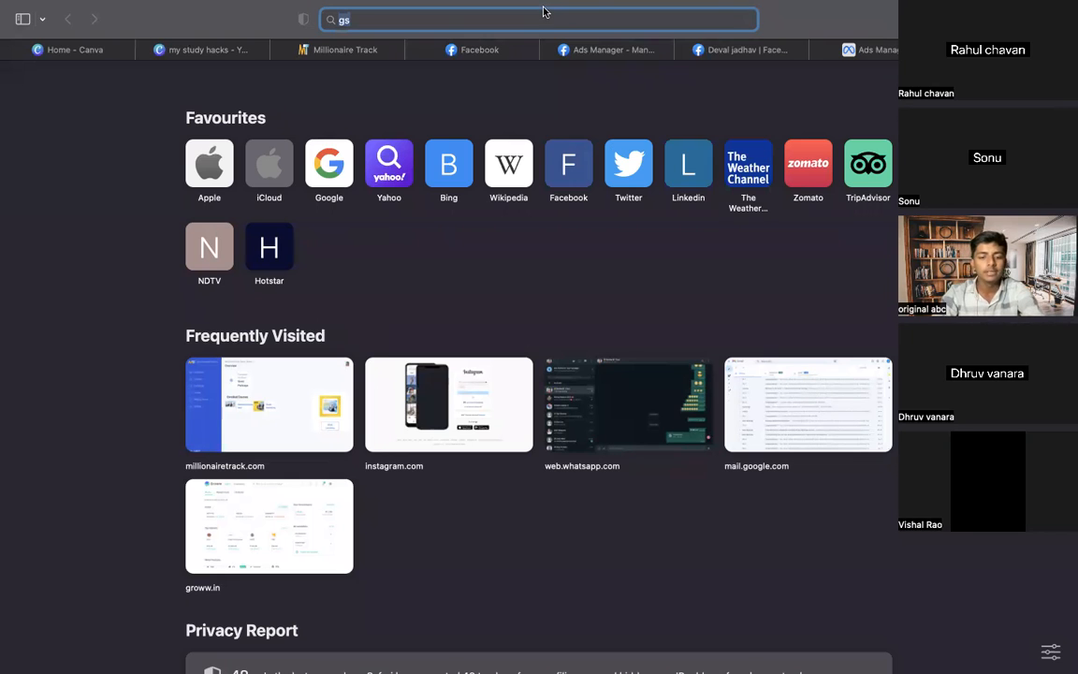
pyautogui.write('gst num')
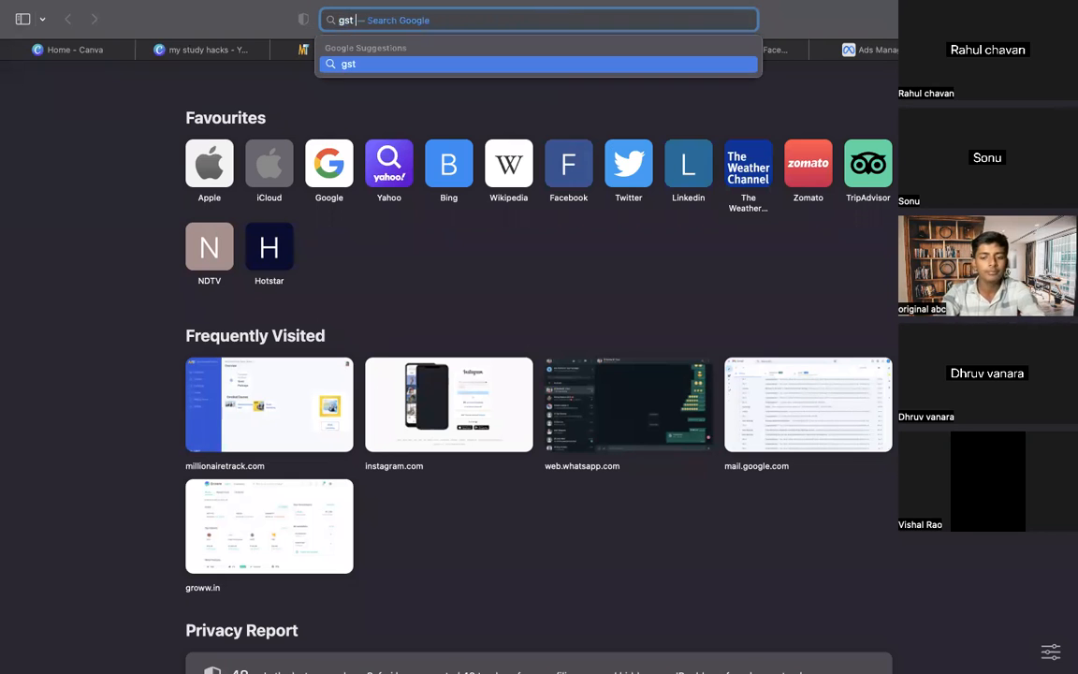
pyautogui.write('b')
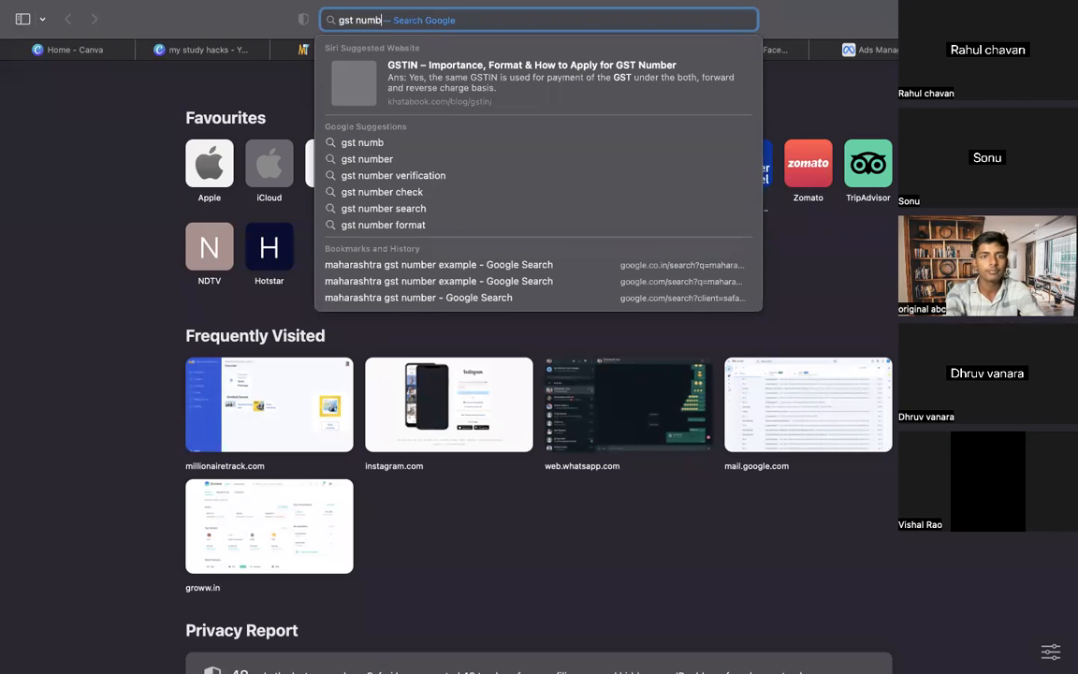
pyautogui.write('er')
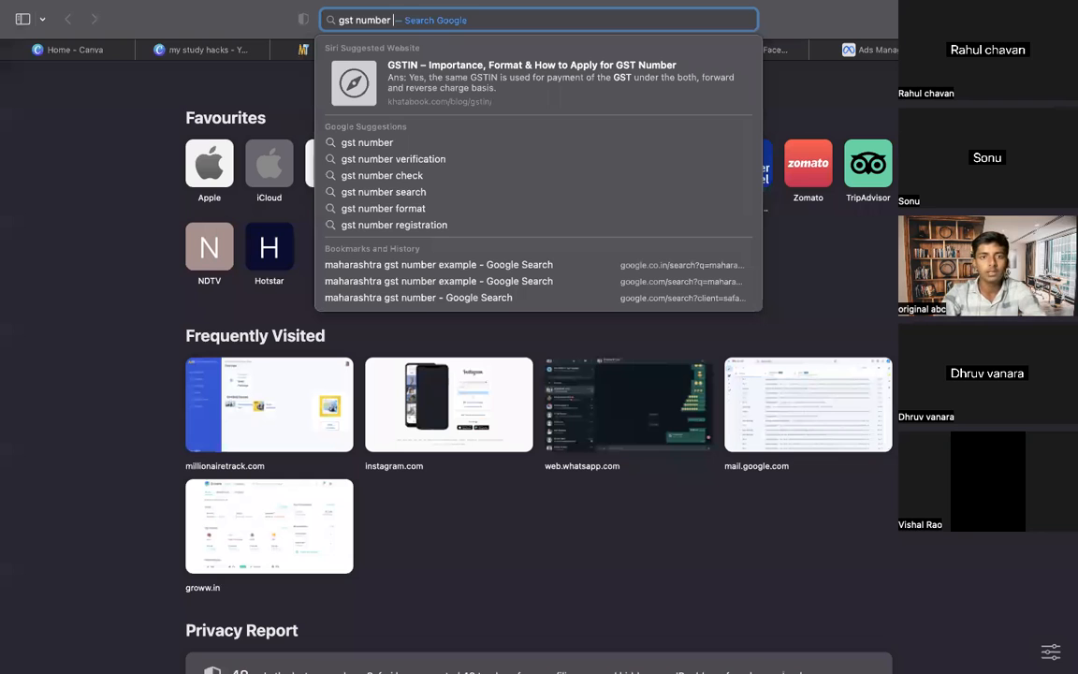
pyautogui.write(' exm')
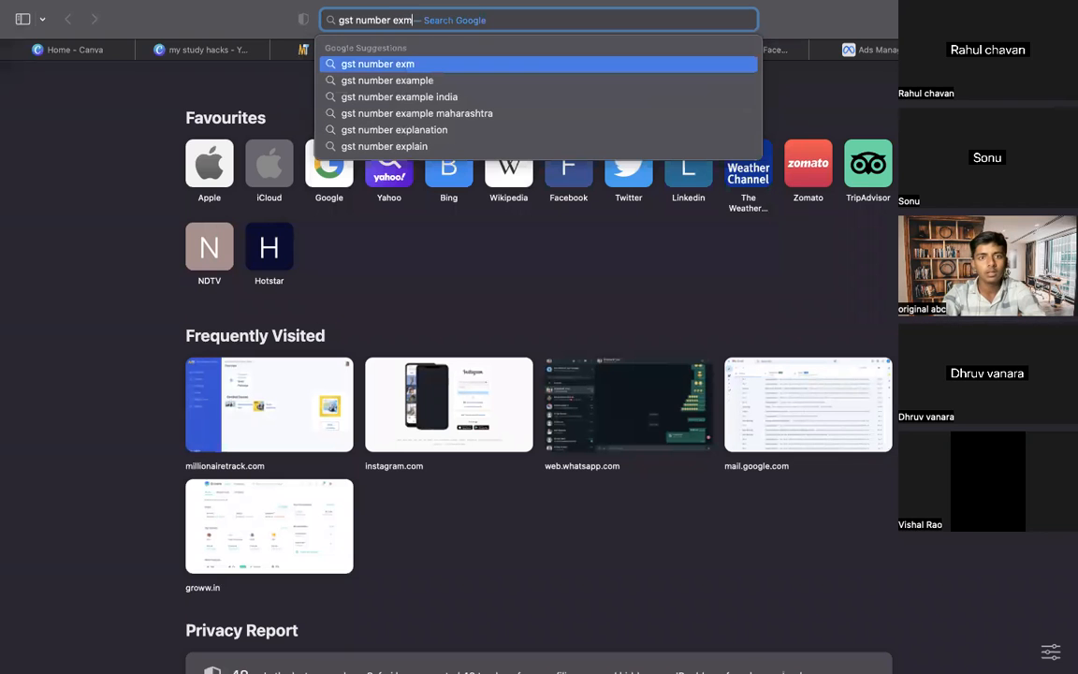
pyautogui.press('Down')
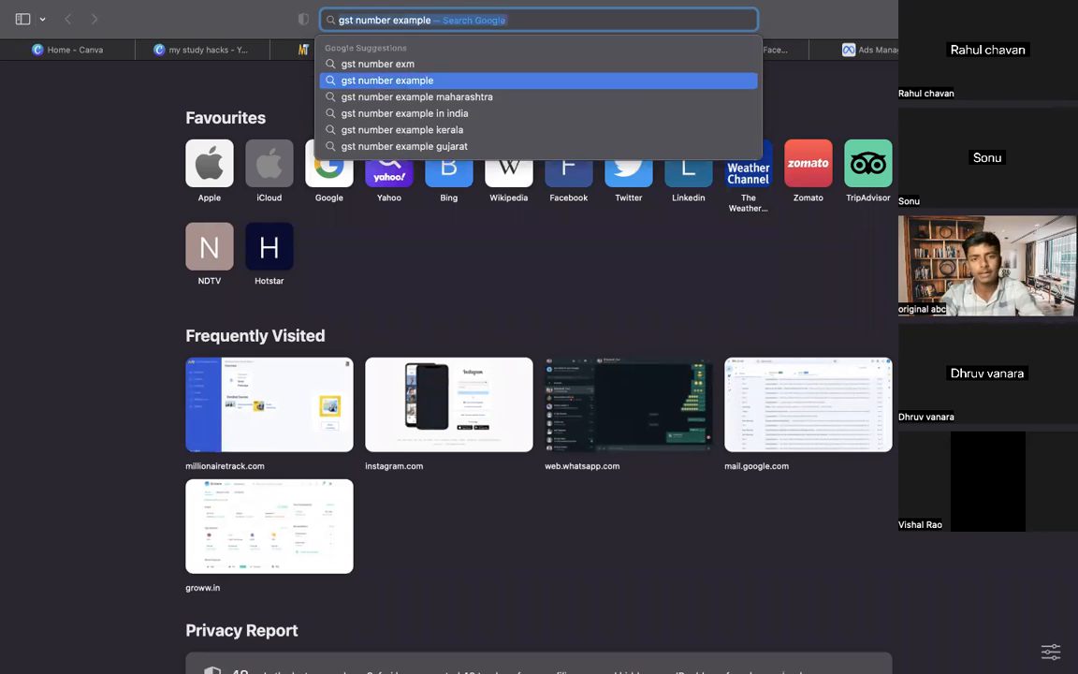
pyautogui.press('Down')
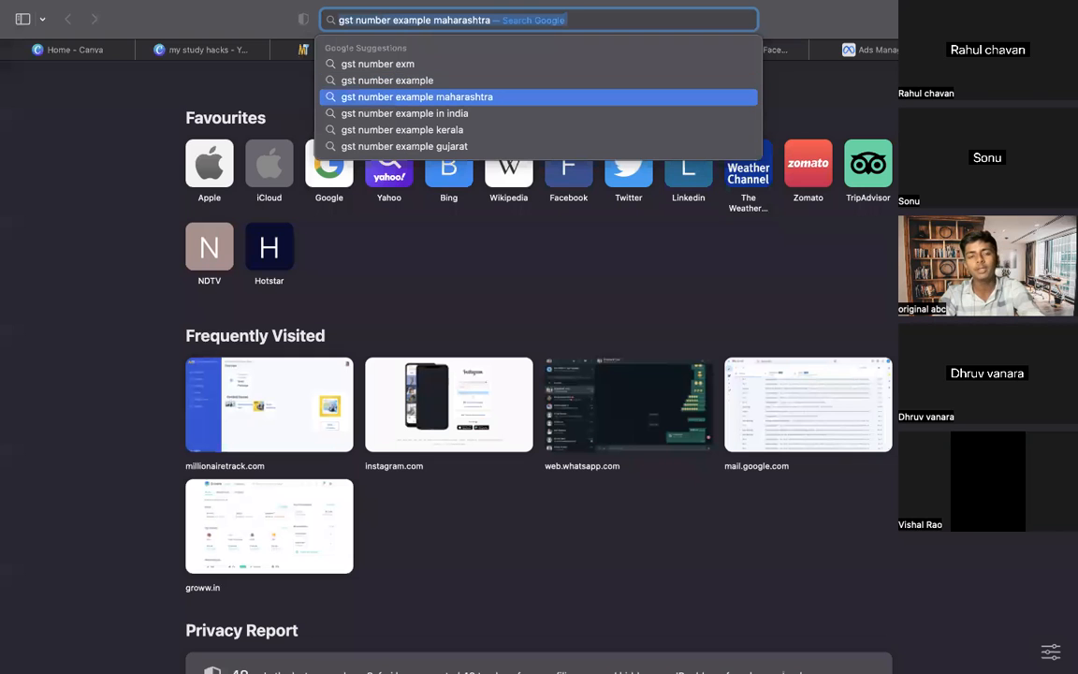
pyautogui.press('Return')
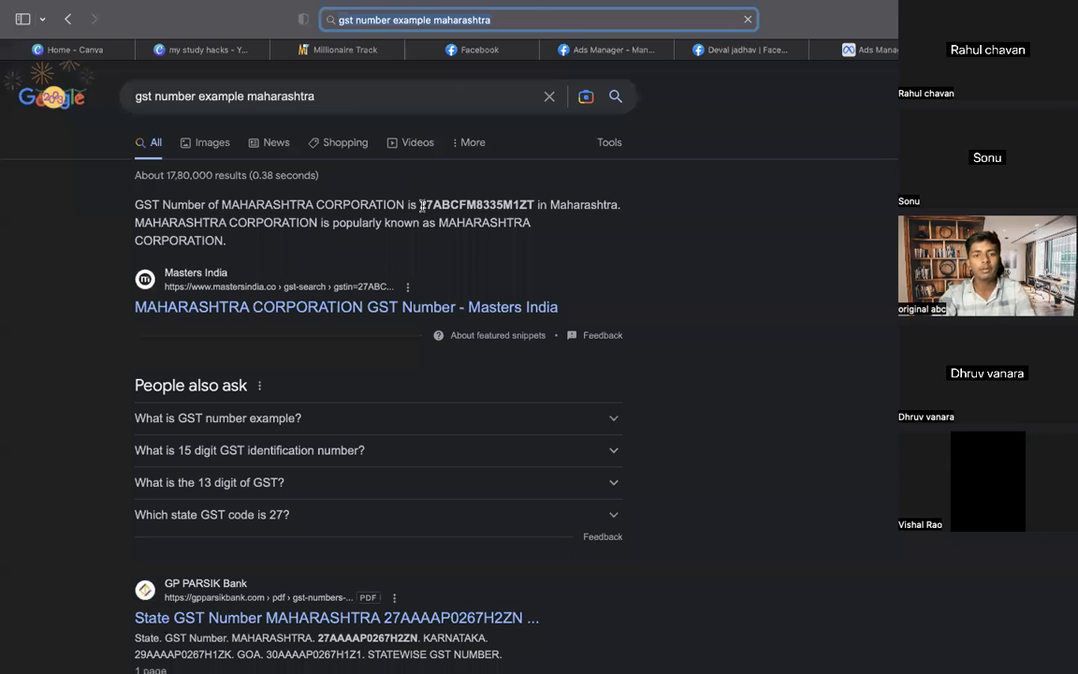
# Select the example GSTIN shown in the Google results snippet
pyautogui.moveTo(419, 204); pyautogui.dragTo(520, 201)
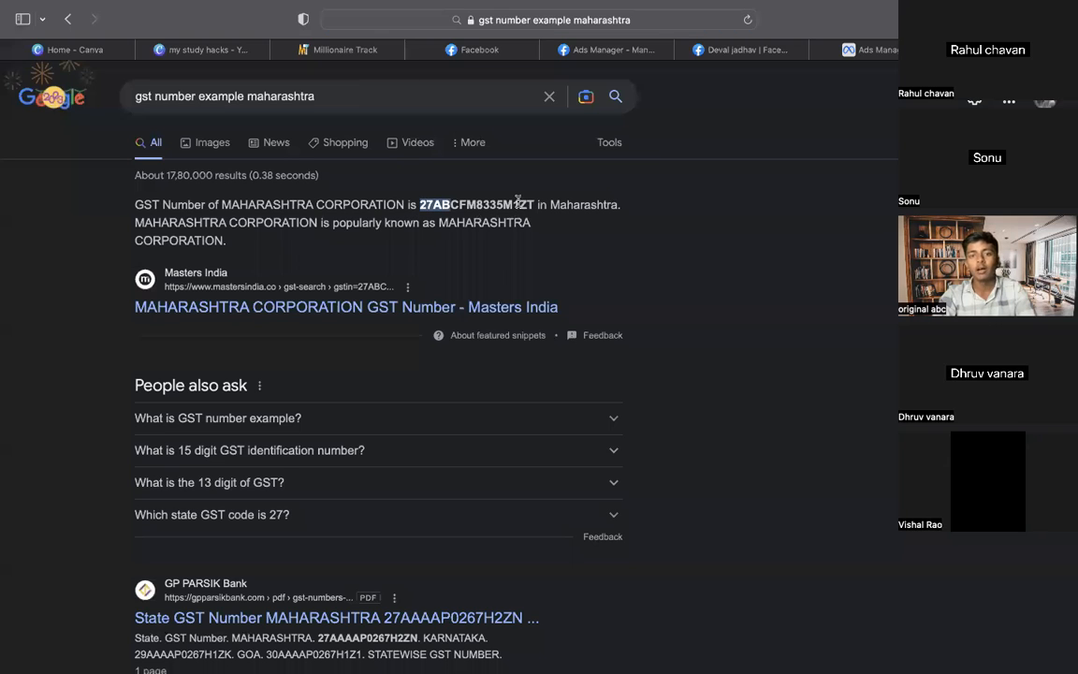
pyautogui.click(423, 202)
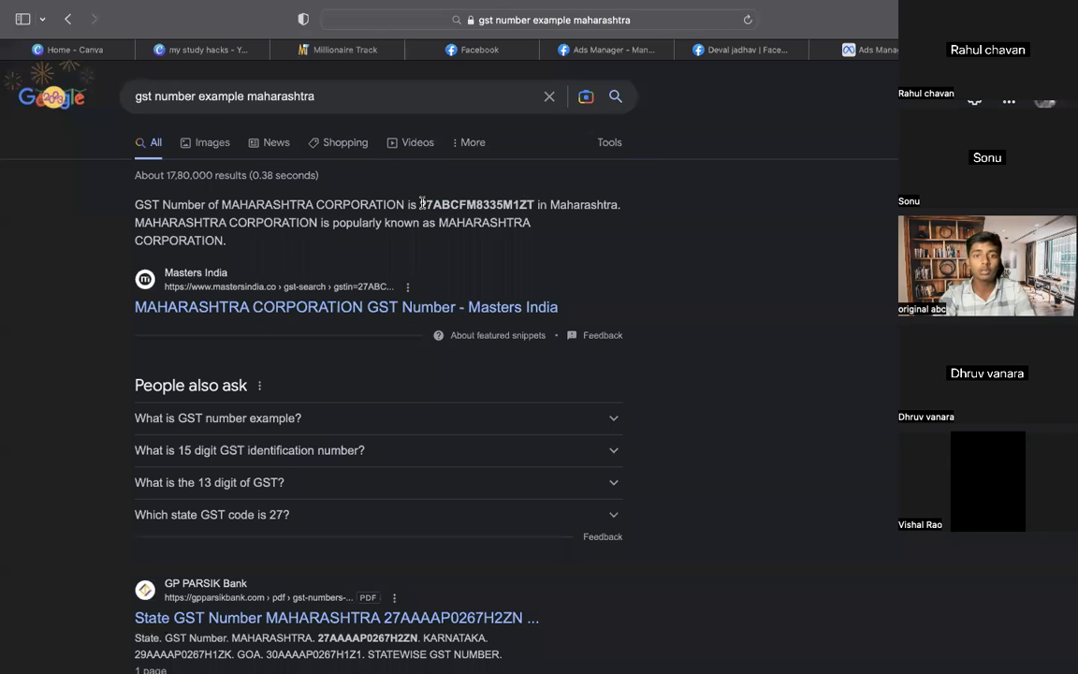
pyautogui.doubleClick(522, 203)
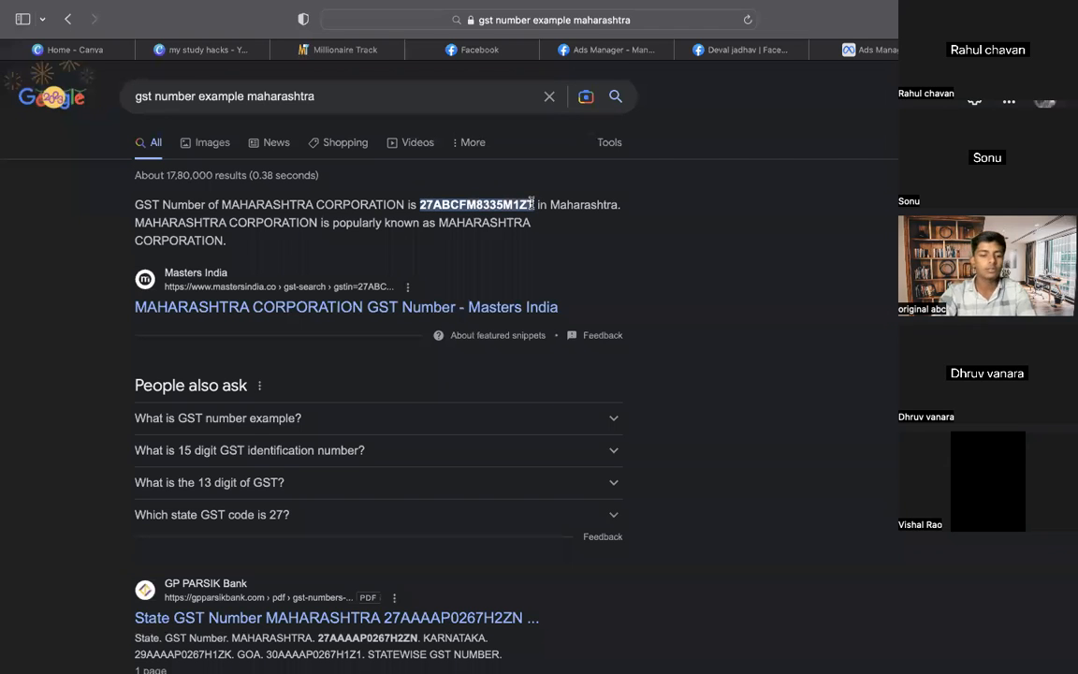
pyautogui.click(643, 206)
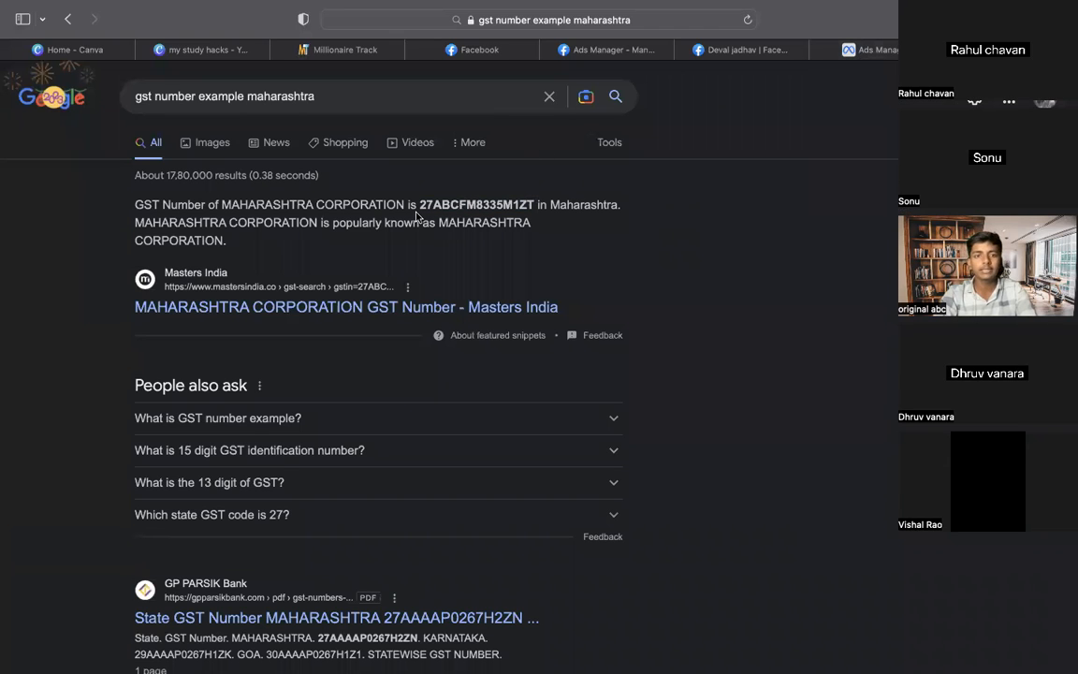
pyautogui.moveTo(419, 204); pyautogui.dragTo(546, 204)
pyautogui.doubleClick(540, 204)
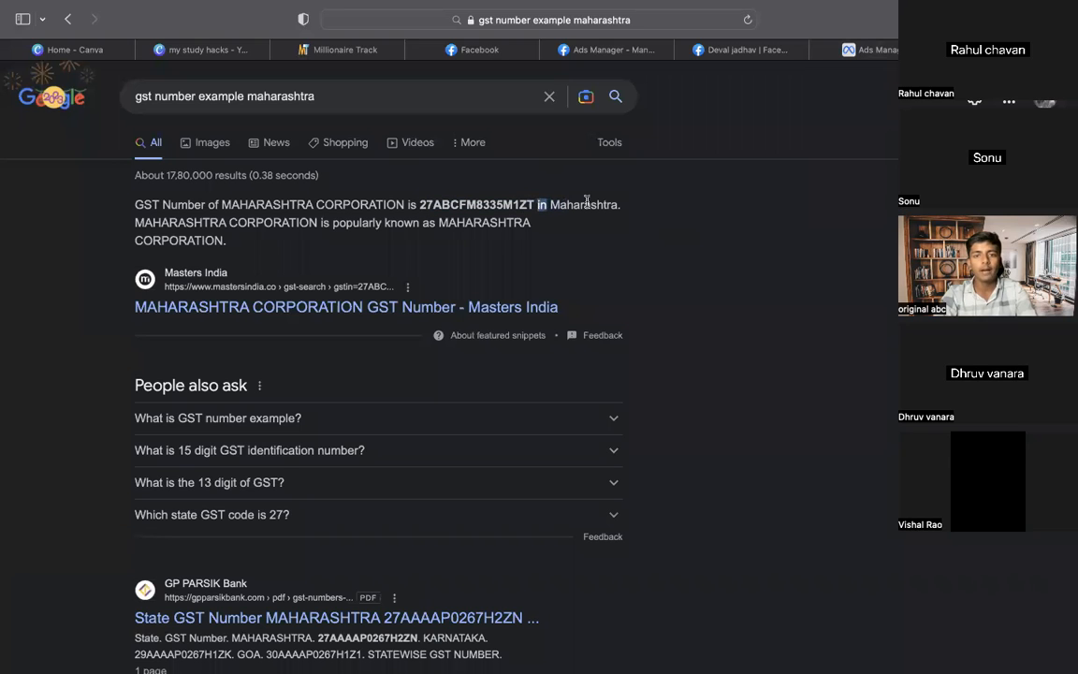
# Return to the Meta billing page and show the All tools list
pyautogui.click(861, 50)
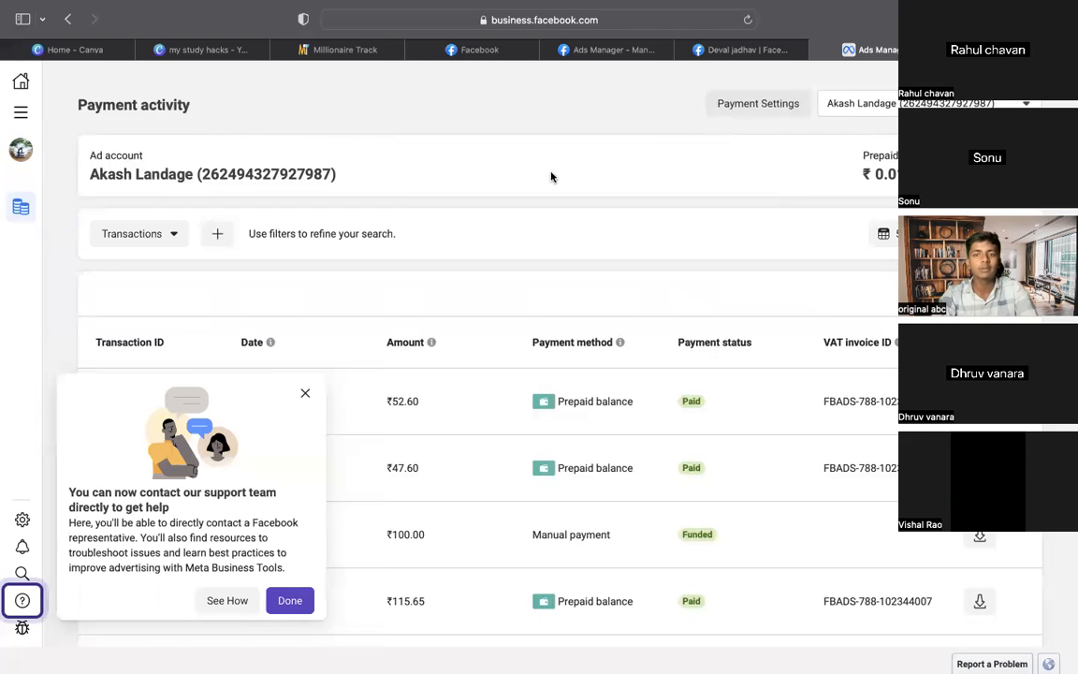
pyautogui.moveTo(23, 117)
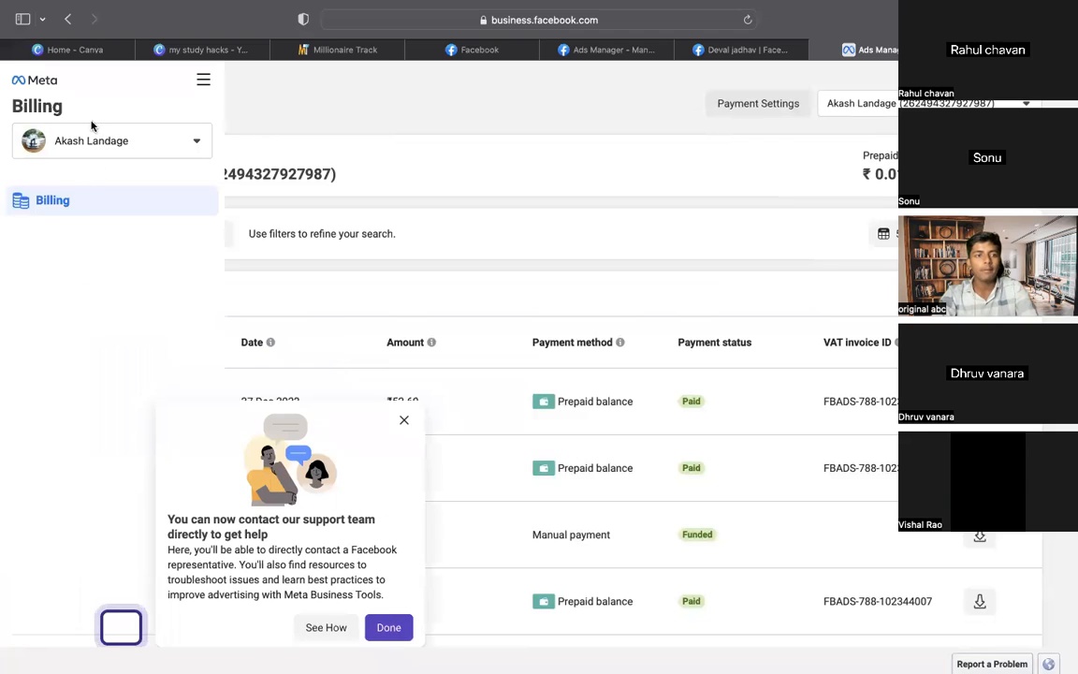
pyautogui.click(203, 79)
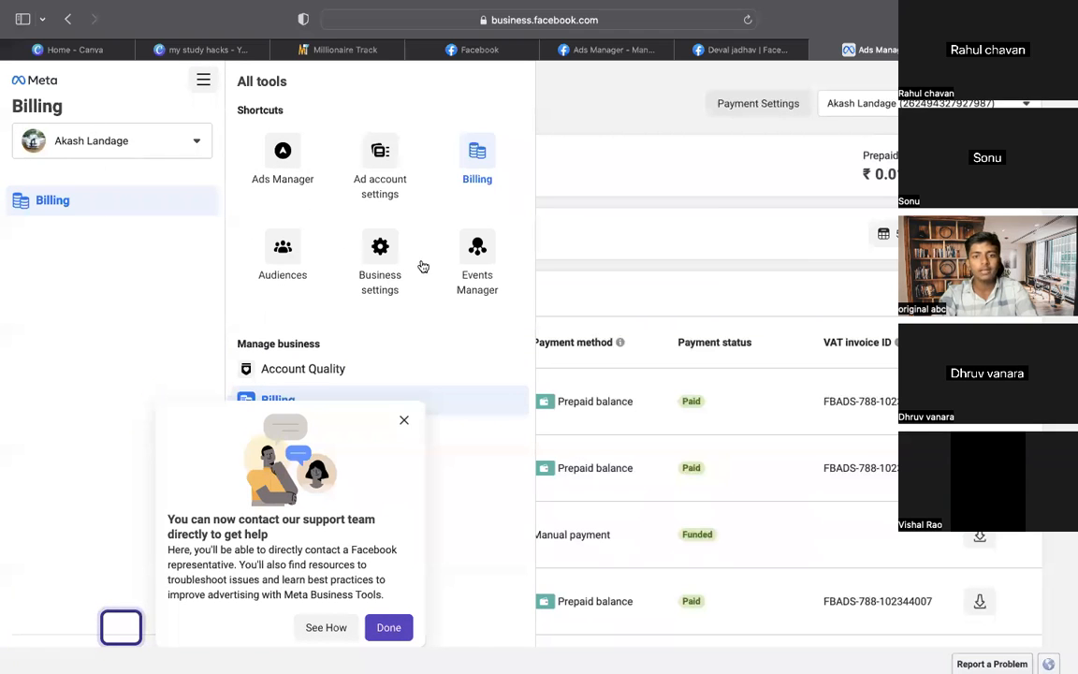
# Return to the Ads Manager Campaigns table and scan the six existing campaigns
pyautogui.click(289, 170)
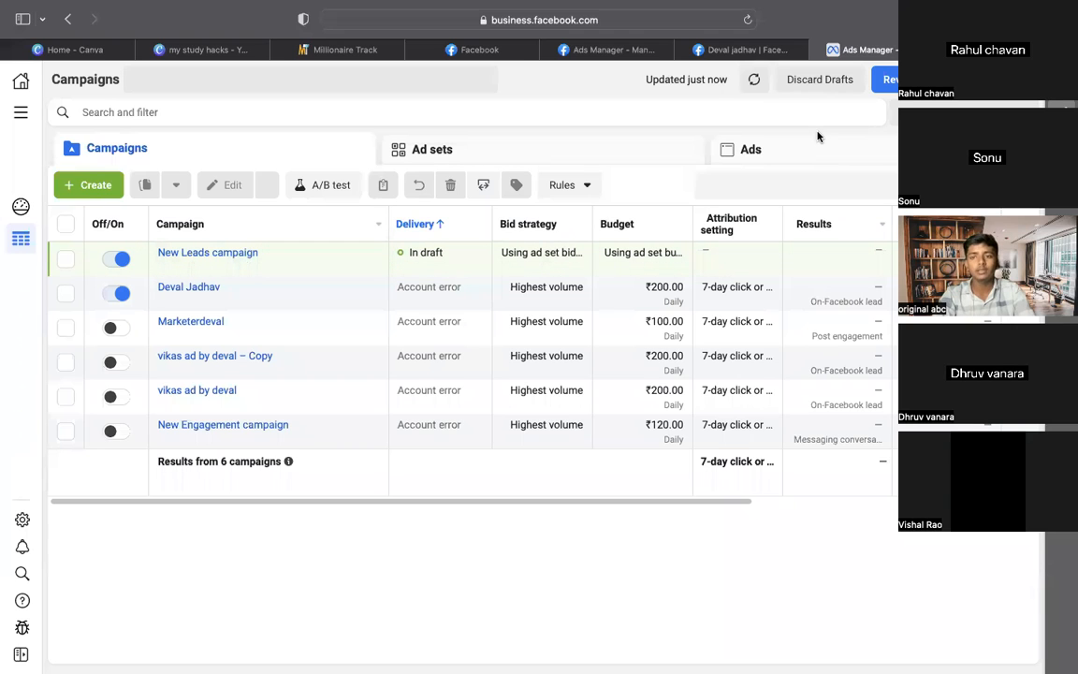
pyautogui.hscroll(5, 720, 314)
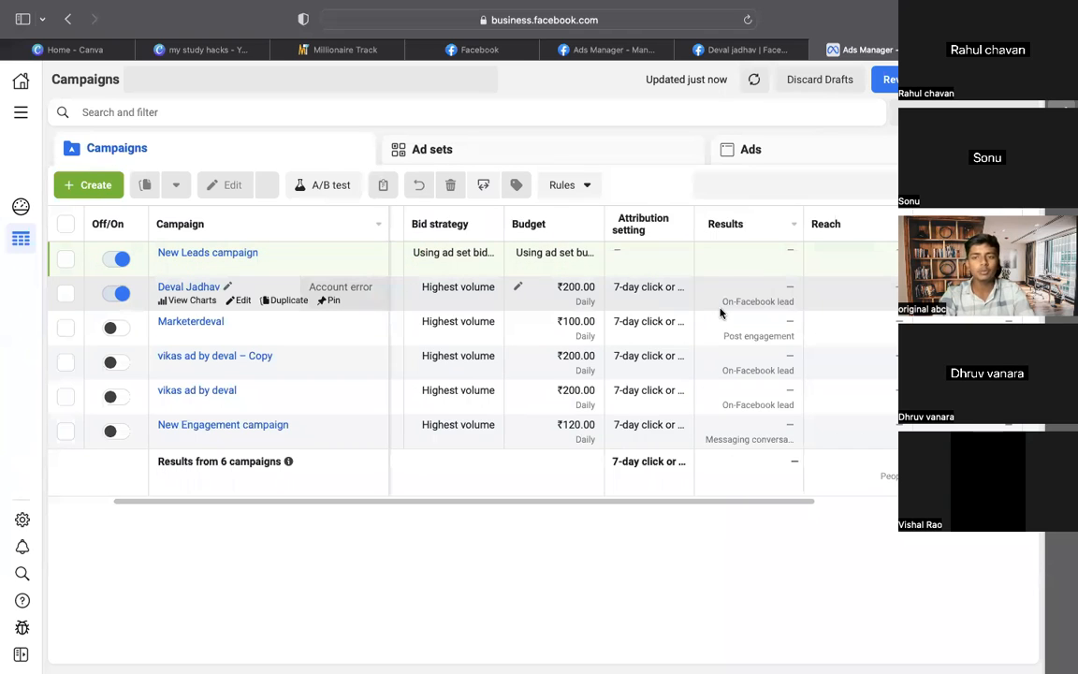
pyautogui.hscroll(-5, 721, 314)
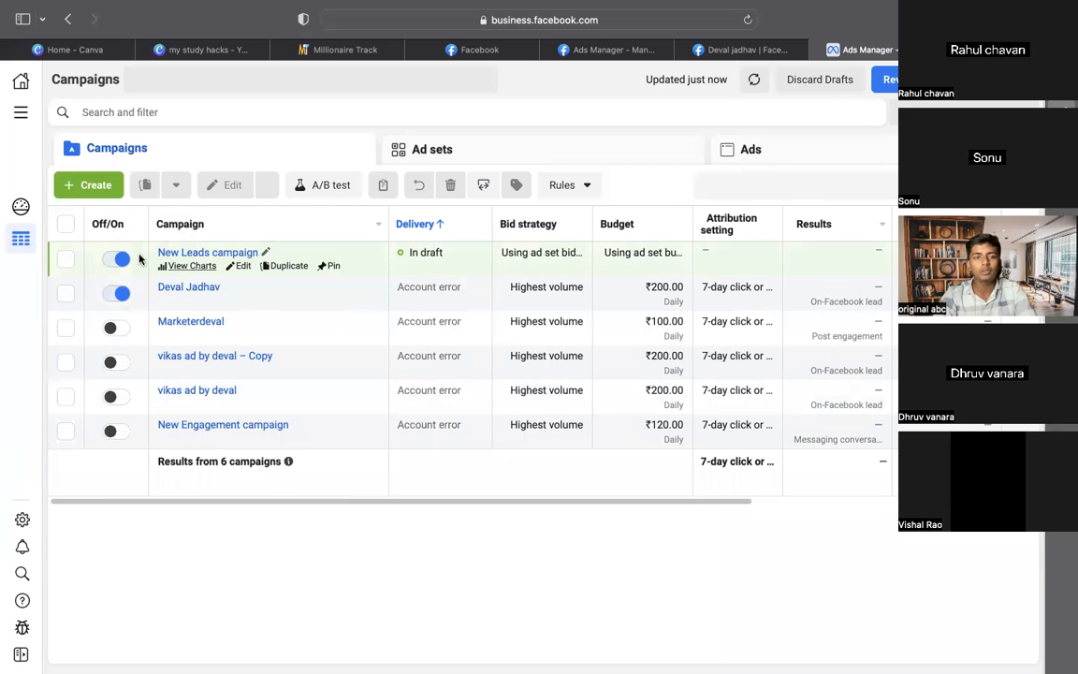
# Create a new campaign, choosing Traffic over Engagement as the objective
pyautogui.click(85, 192)
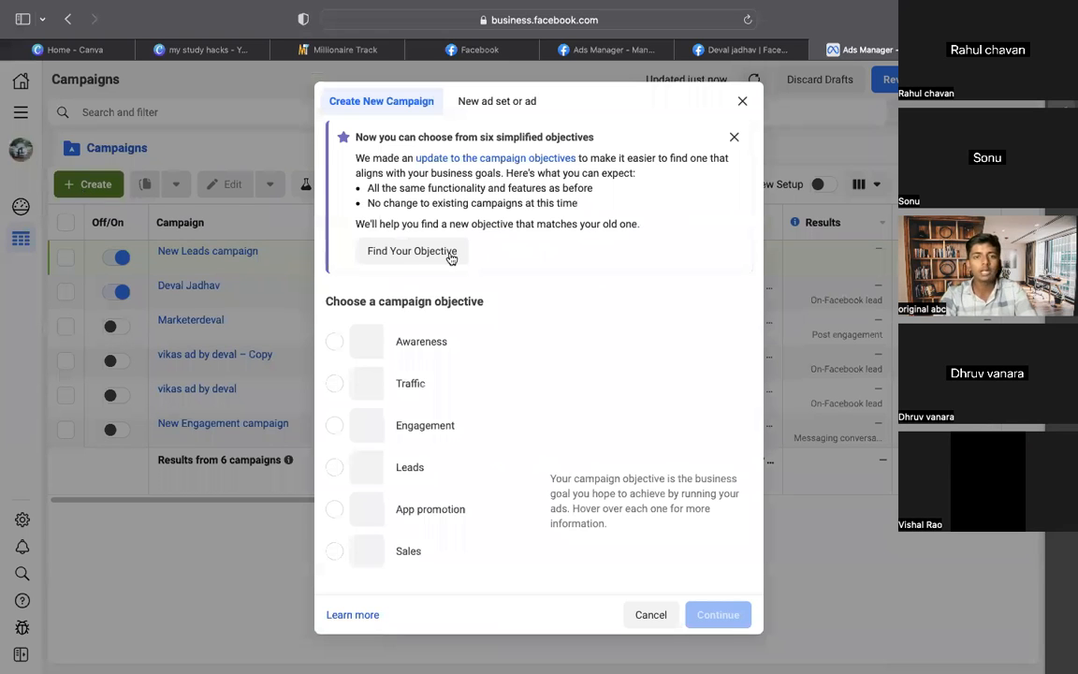
pyautogui.scroll(-2, 450, 258)
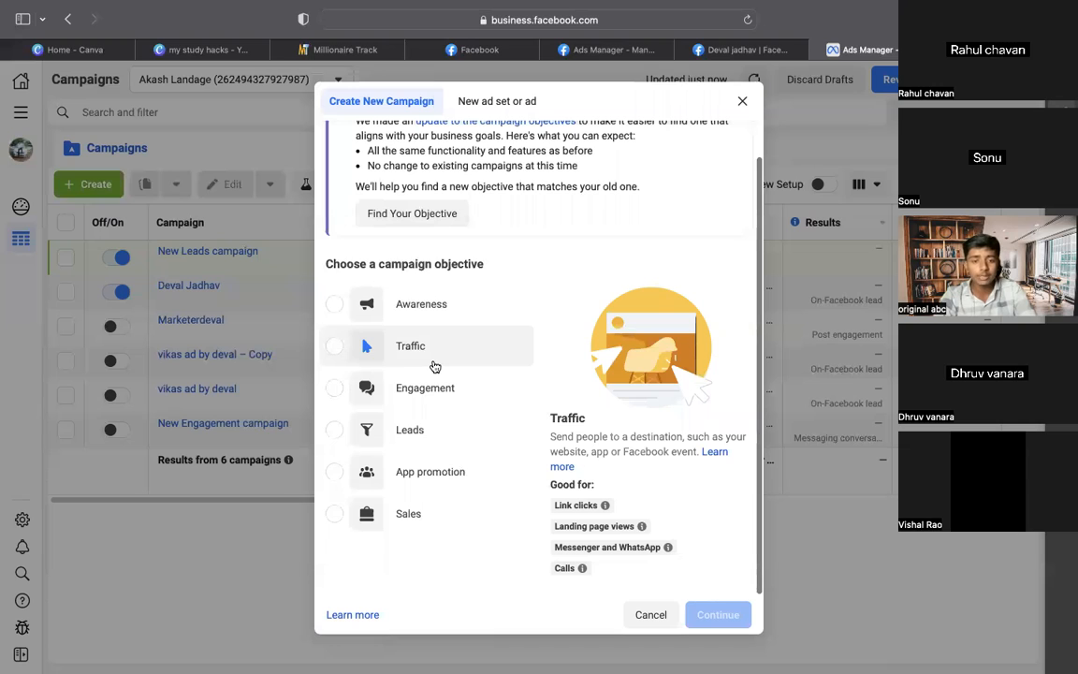
pyautogui.click(432, 397)
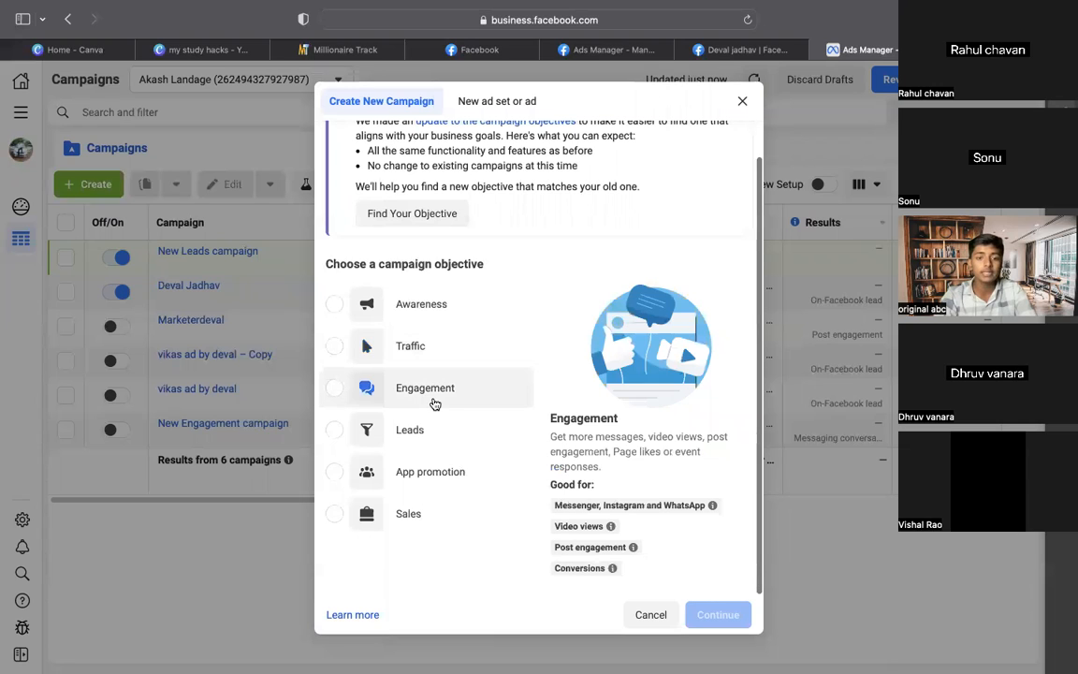
pyautogui.click(465, 348)
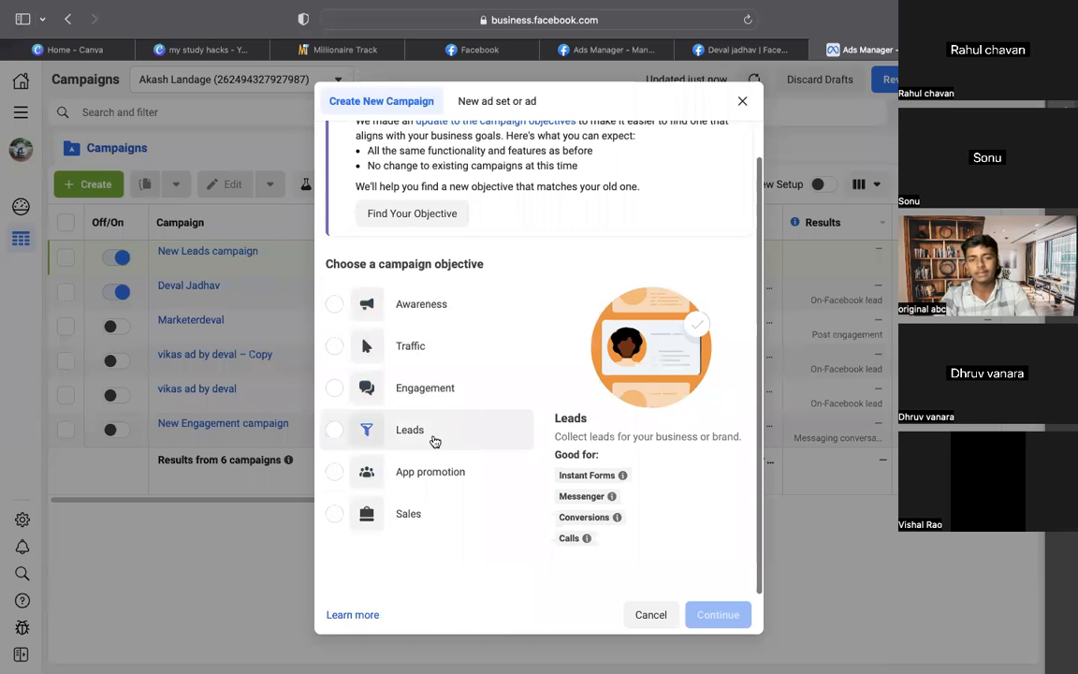
pyautogui.click(412, 348)
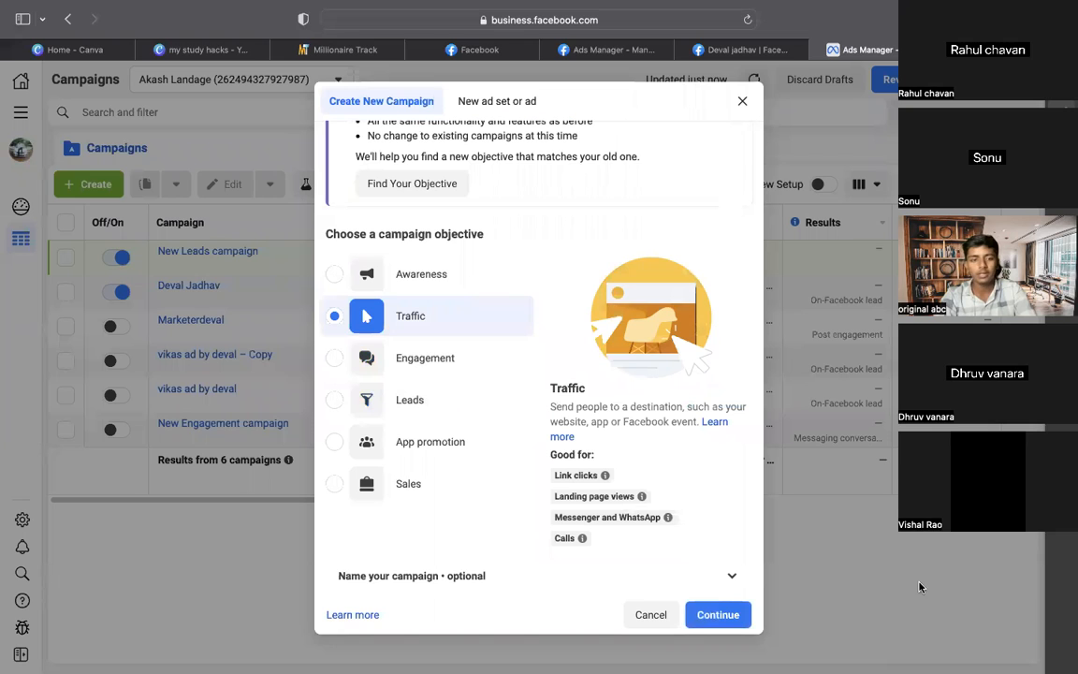
pyautogui.click(725, 619)
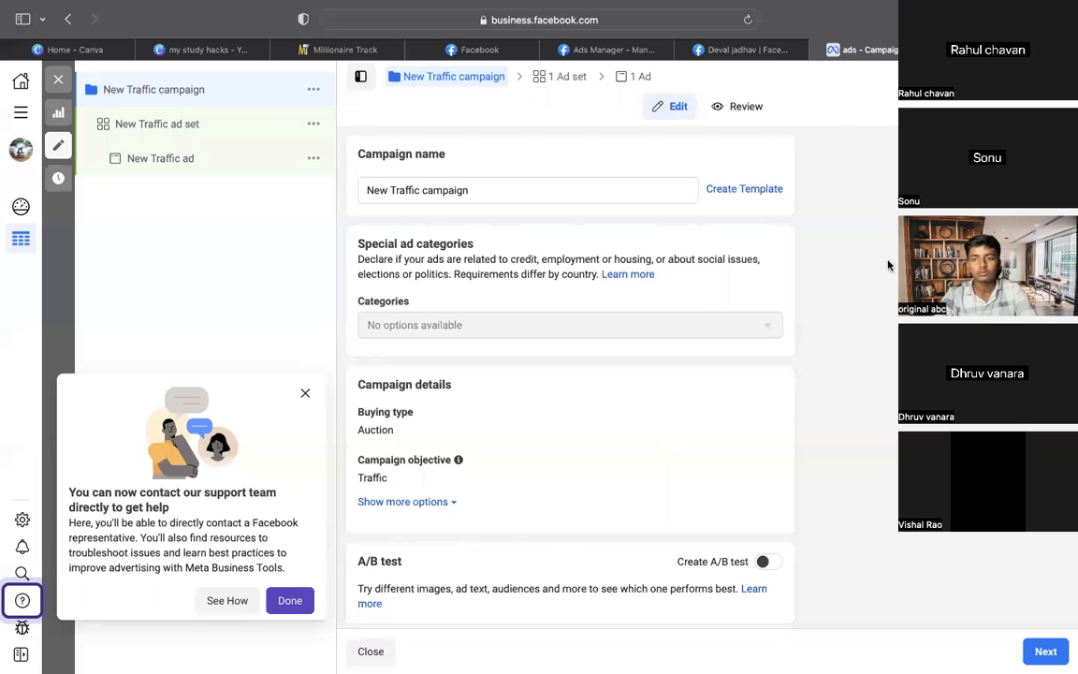
# Rename the campaign to 'deval test'
pyautogui.click(517, 187)
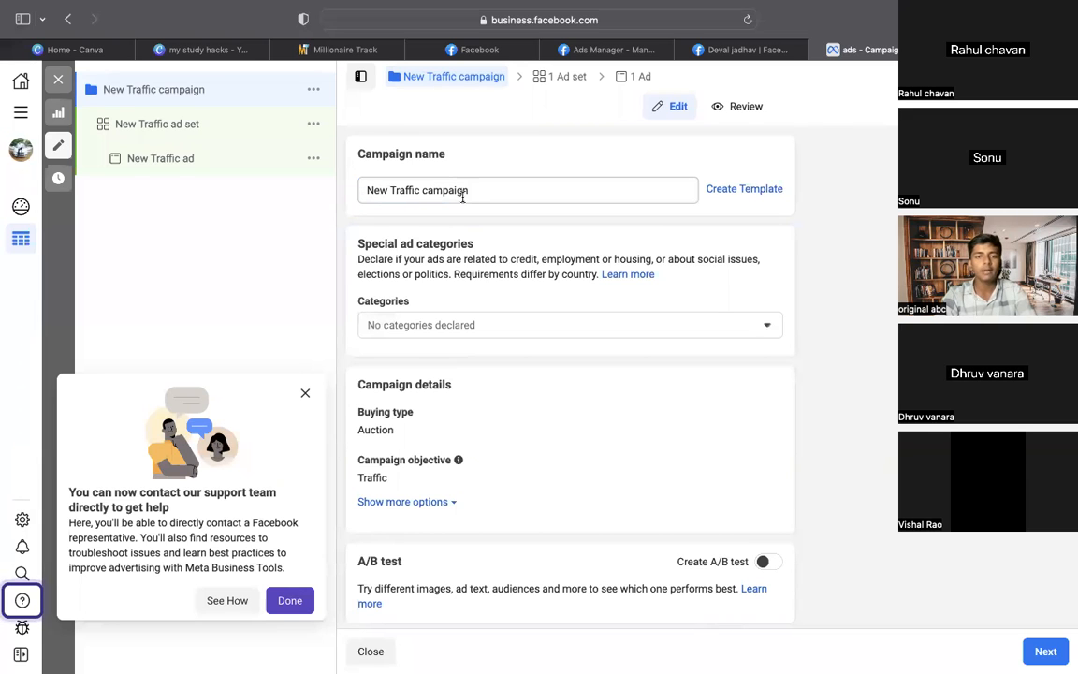
pyautogui.click(477, 195)
pyautogui.press('super+a')
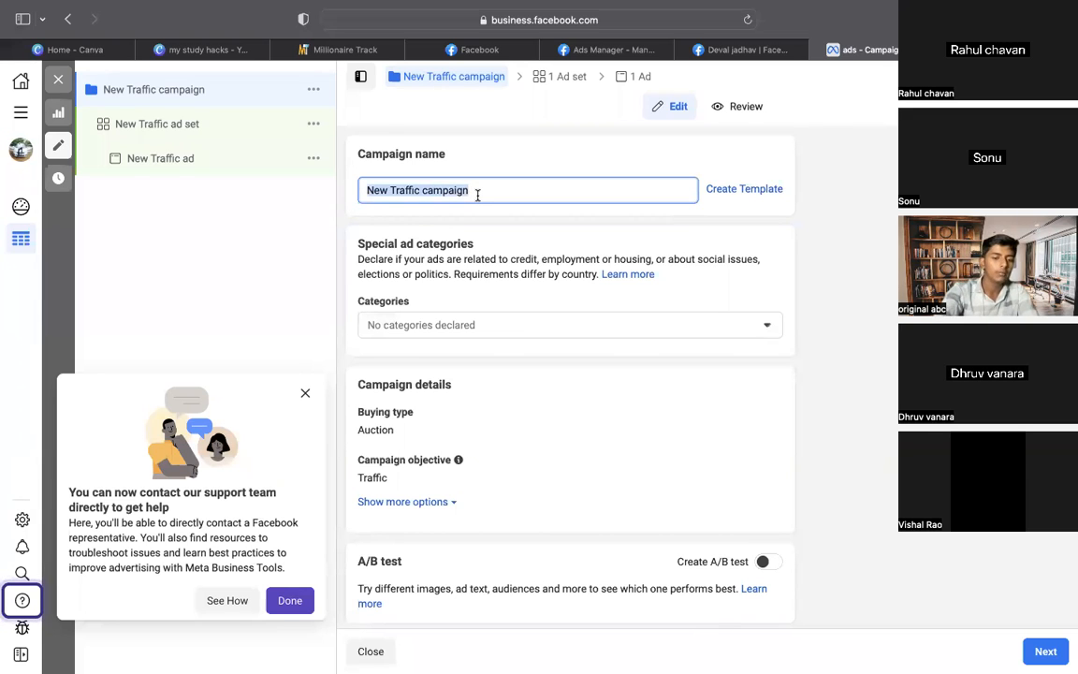
pyautogui.write('deva')
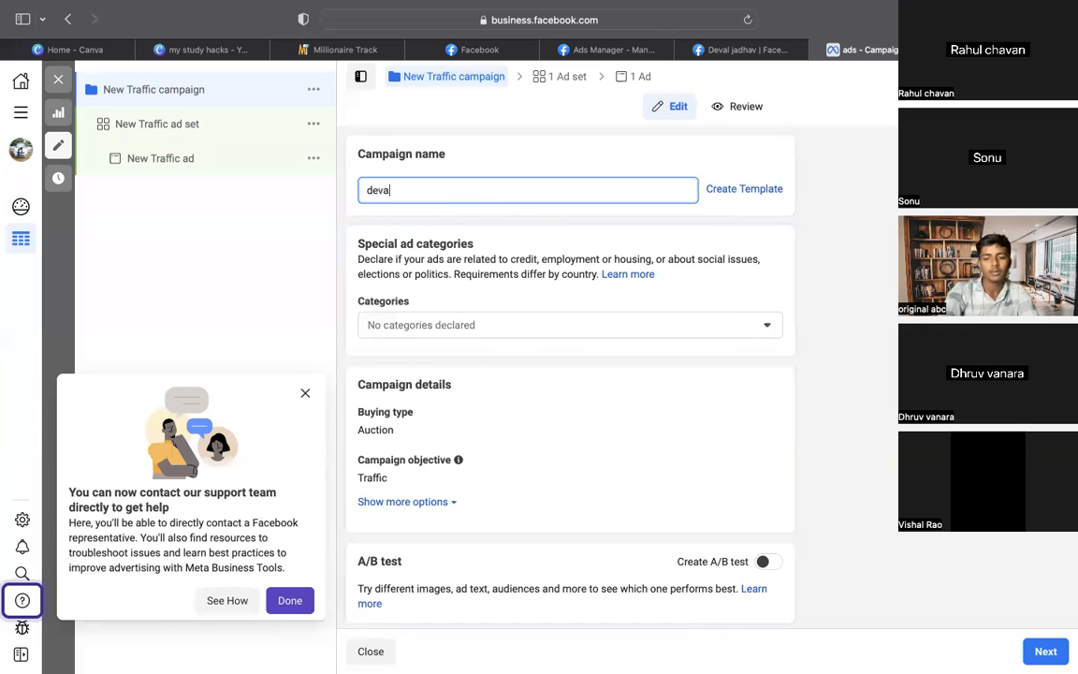
pyautogui.write('l test')
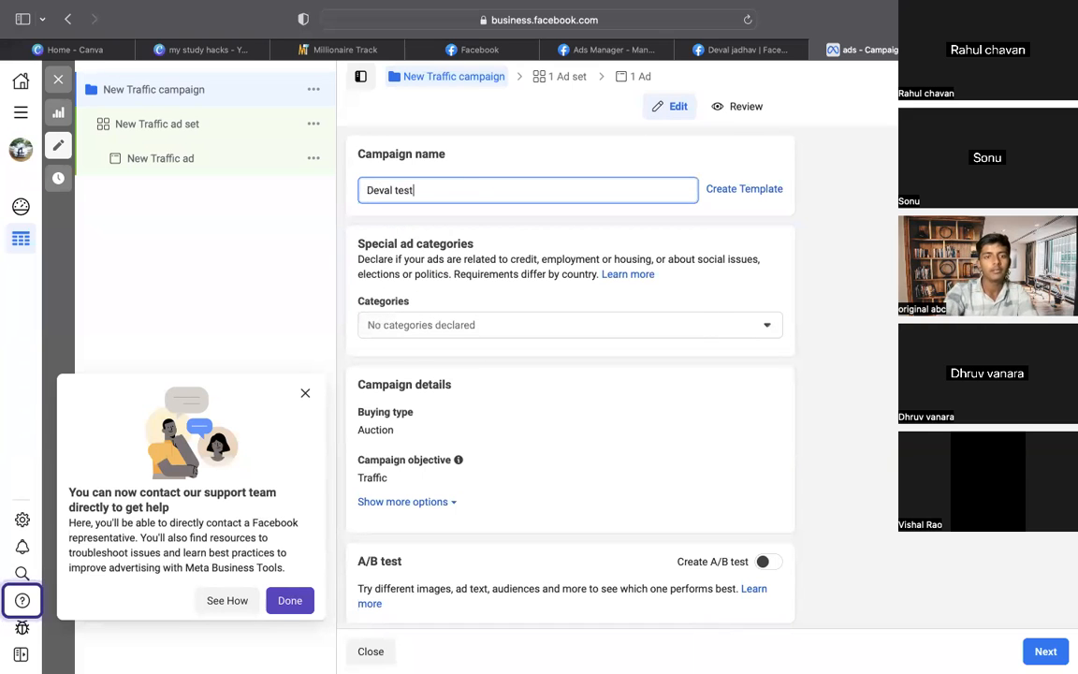
pyautogui.click(892, 401)
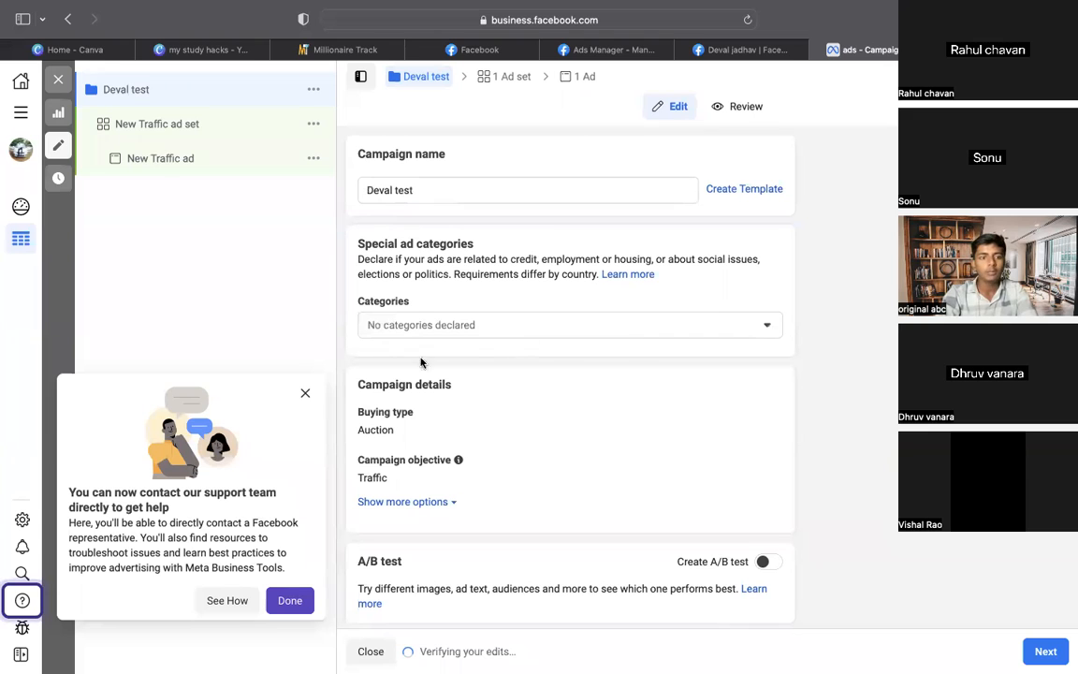
# Turn on Advantage campaign budget and change the daily budget from 800 to 200
pyautogui.scroll(-2, 485, 332)
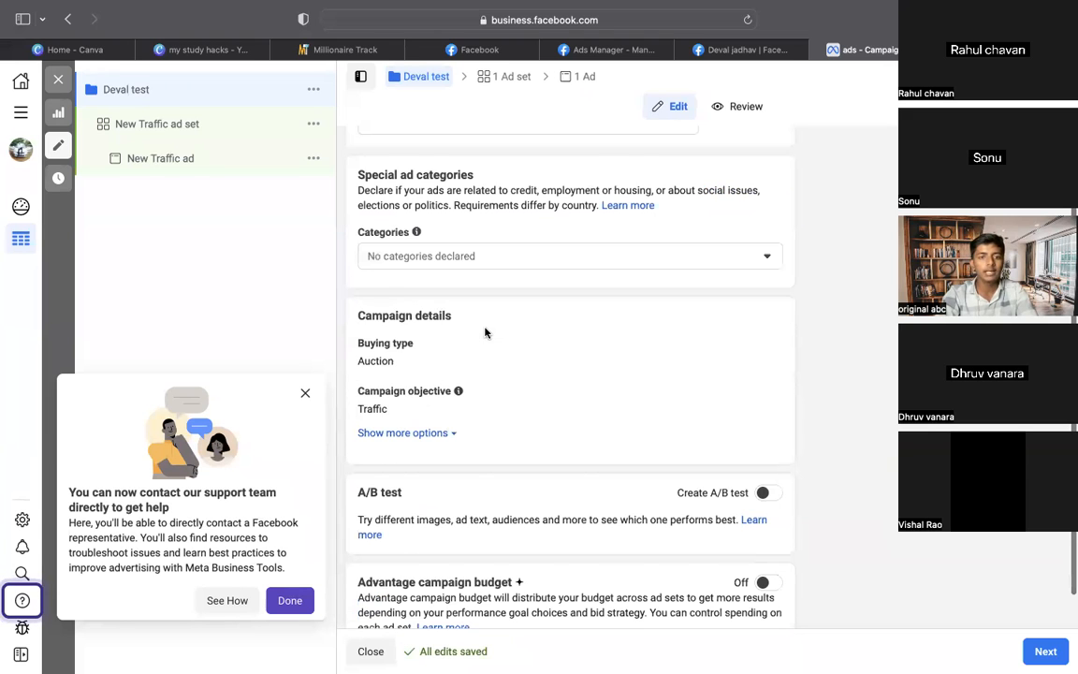
pyautogui.scroll(-1, 484, 332)
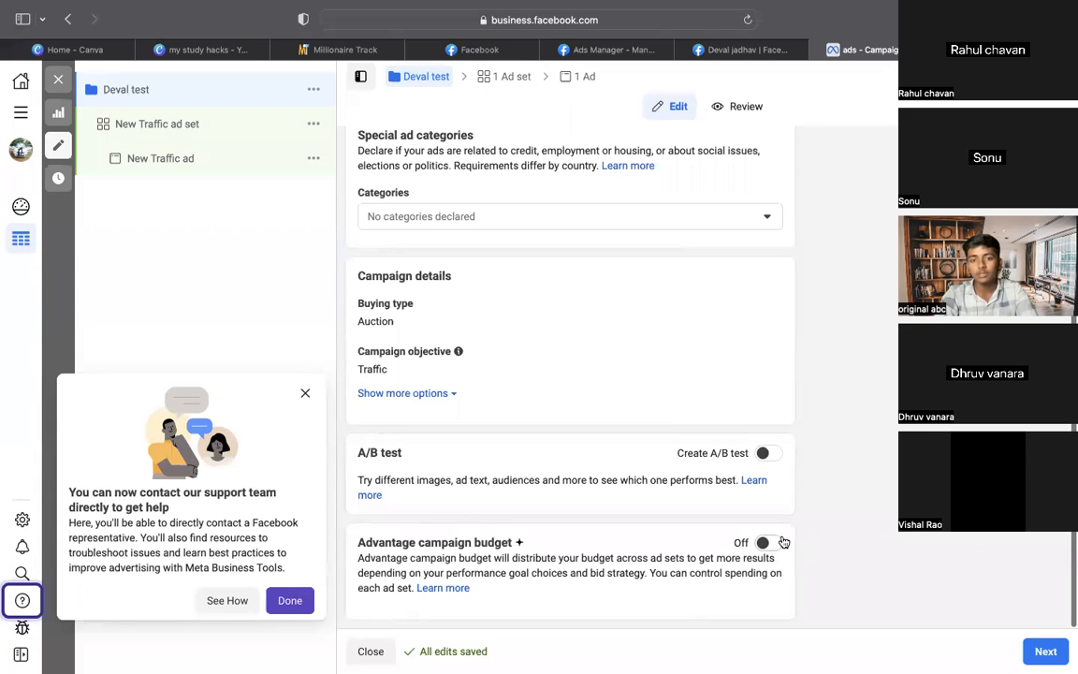
pyautogui.click(781, 542)
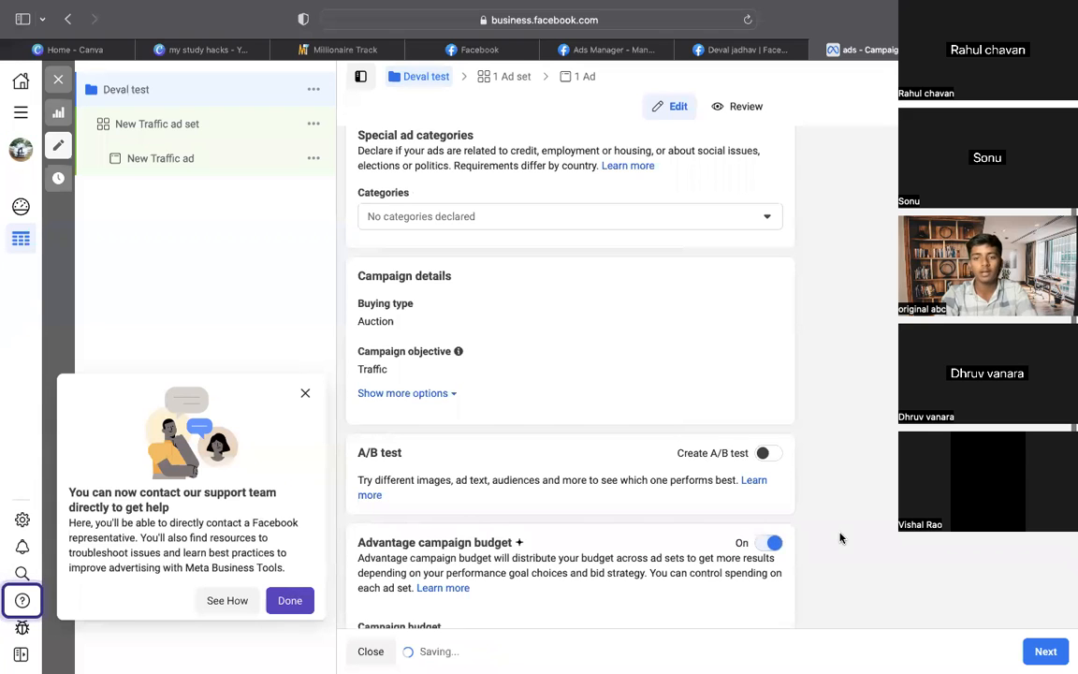
pyautogui.scroll(-4, 839, 537)
pyautogui.scroll(-3, 839, 536)
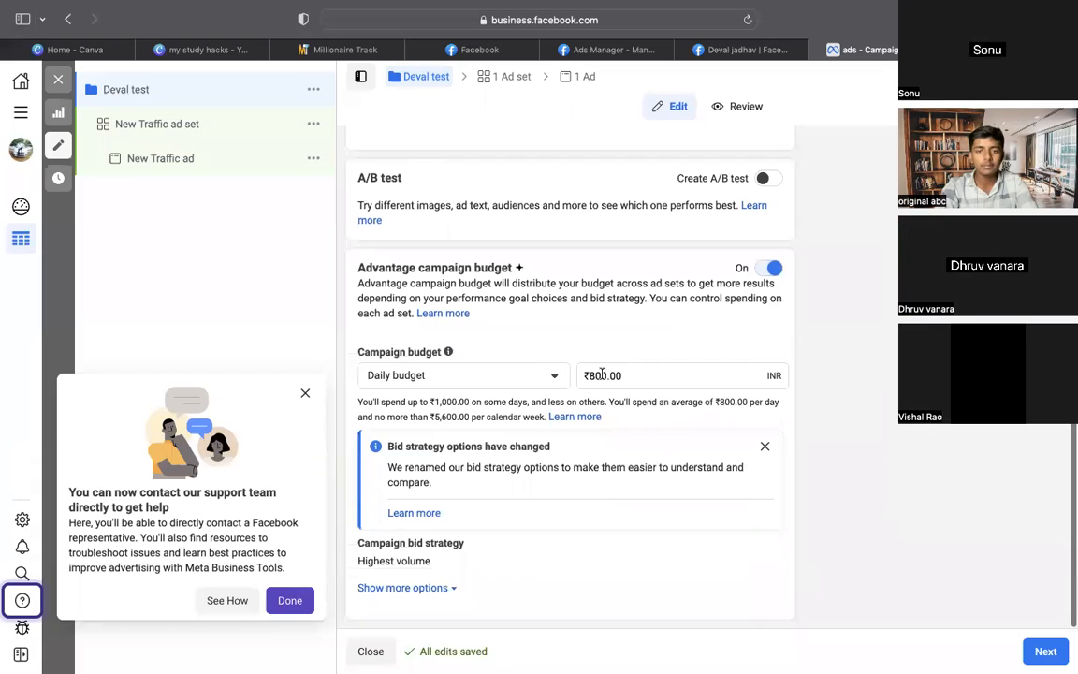
pyautogui.doubleClick(649, 374)
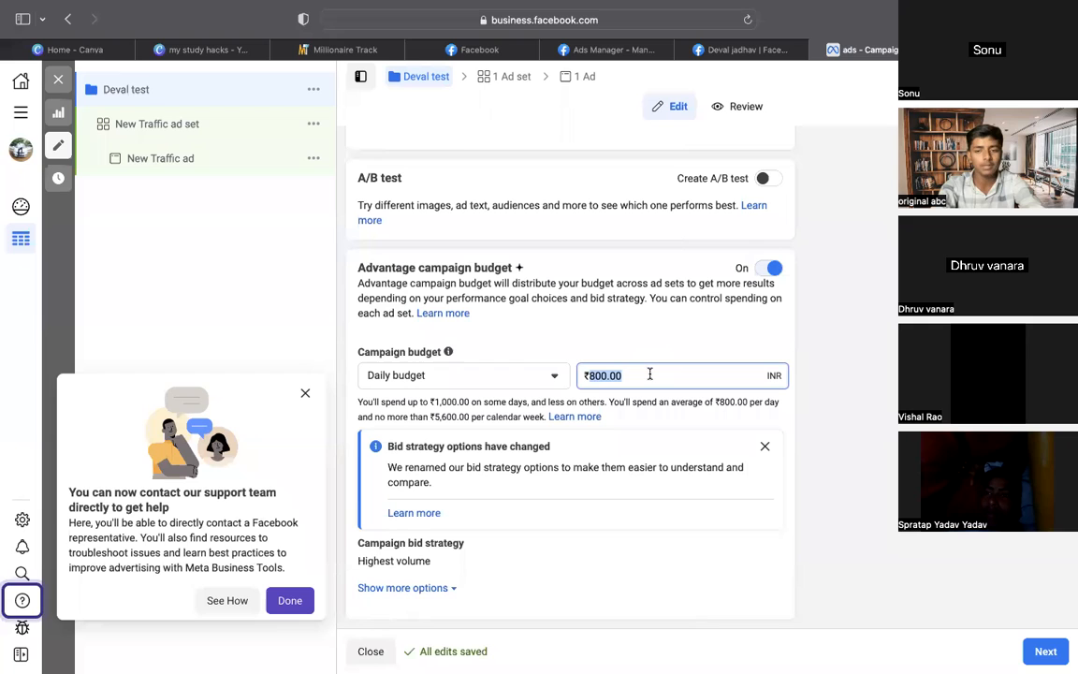
pyautogui.write('200')
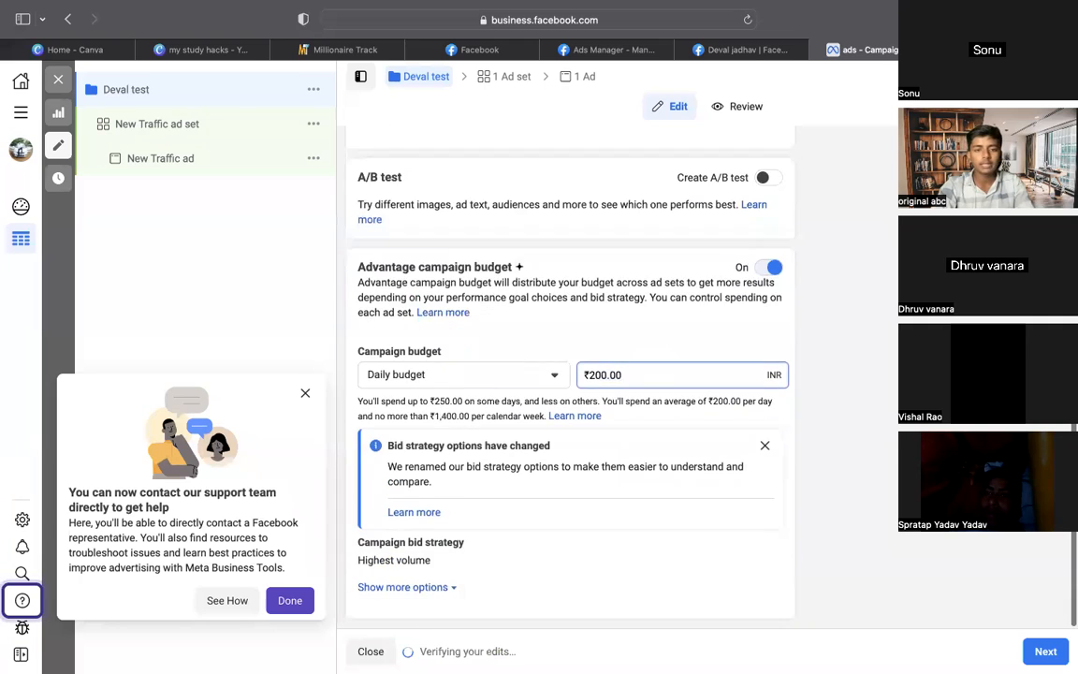
pyautogui.click(1046, 651)
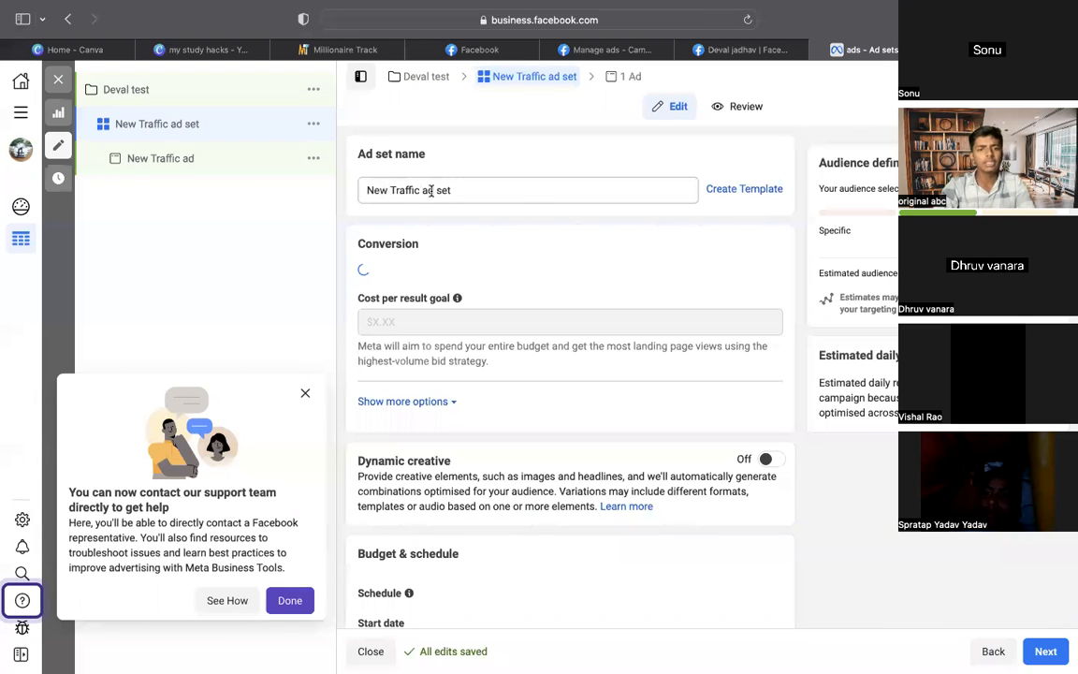
# Set the ad set start date to 2/1/2023 with a 06:00 start time
pyautogui.scroll(-2, 543, 206)
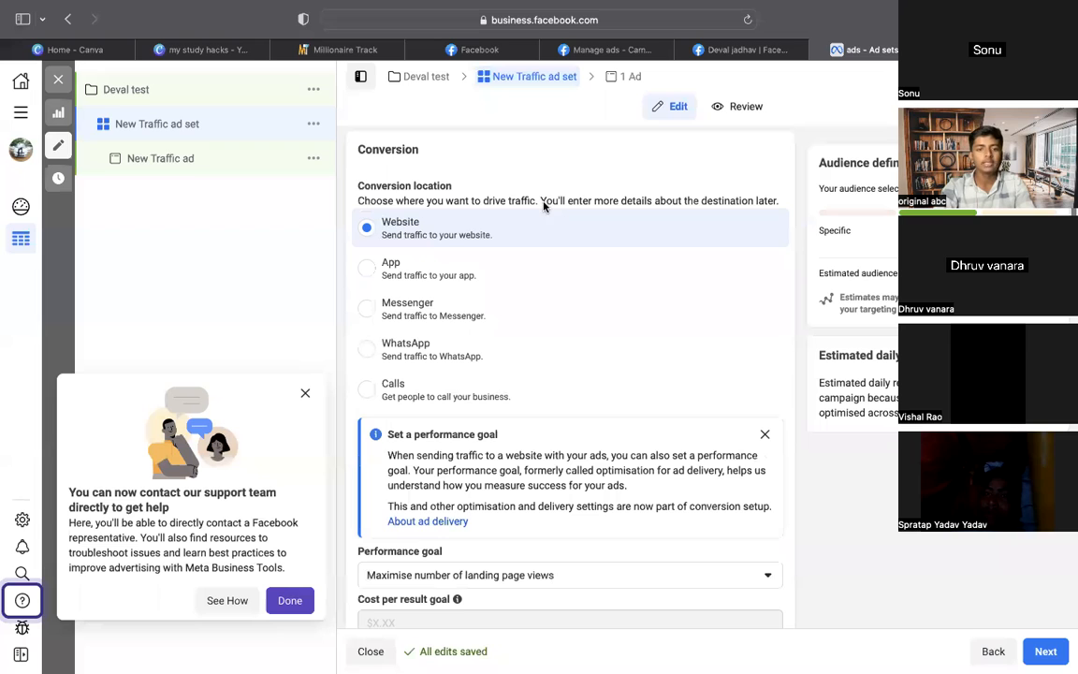
pyautogui.scroll(-10, 542, 204)
pyautogui.scroll(-3, 544, 206)
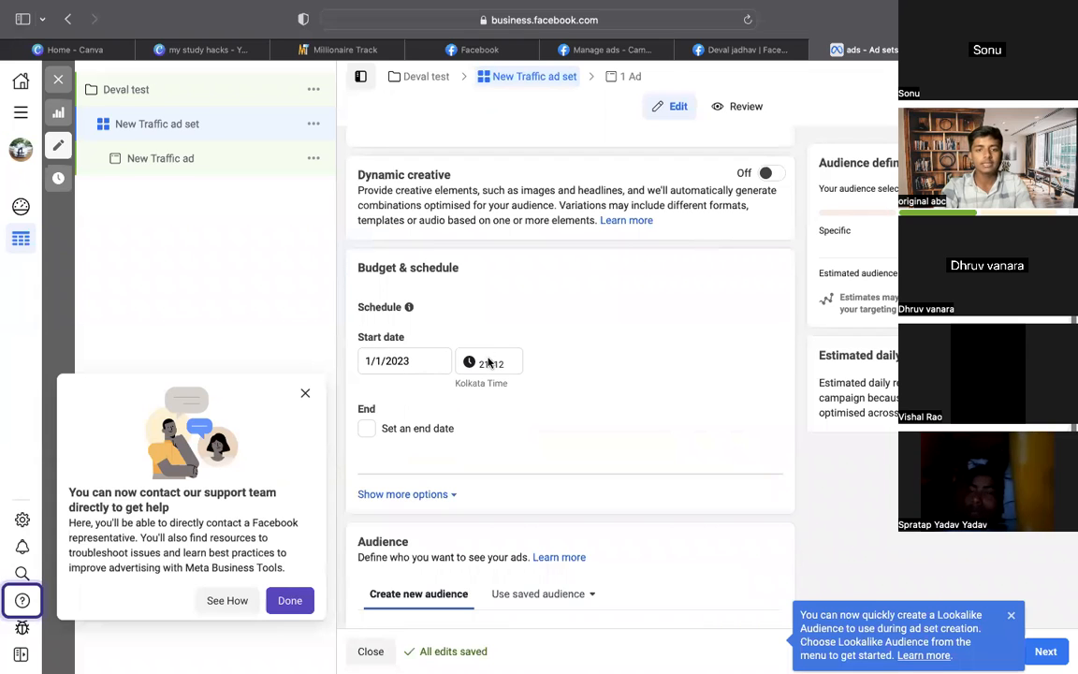
pyautogui.click(401, 360)
pyautogui.click(400, 431)
pyautogui.click(480, 364)
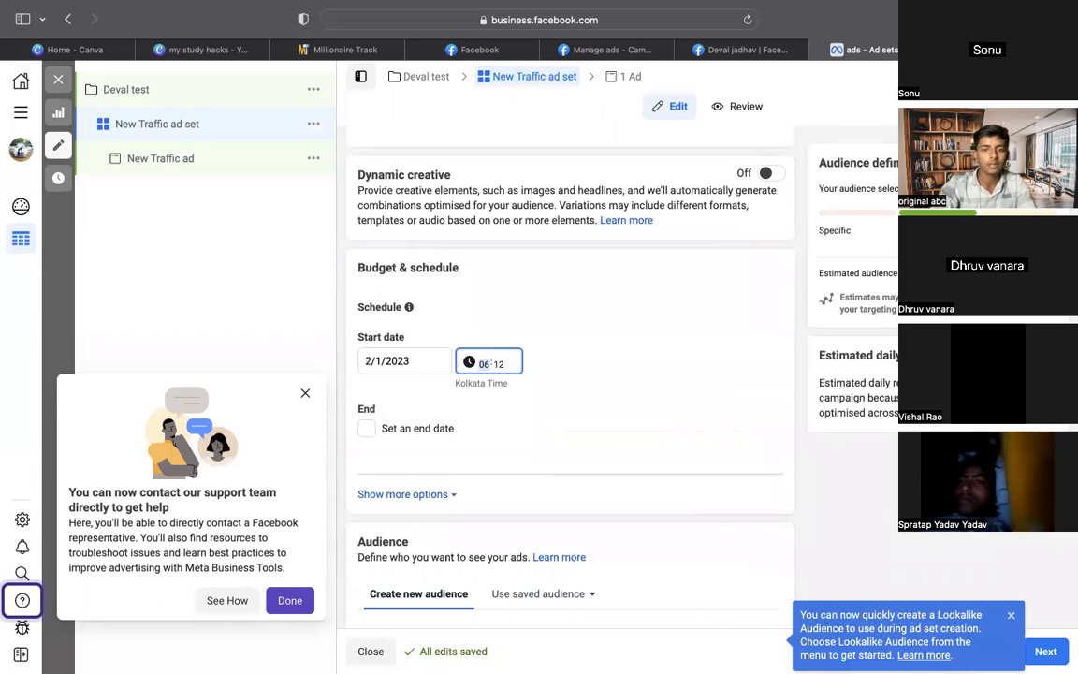
pyautogui.write('06:00')
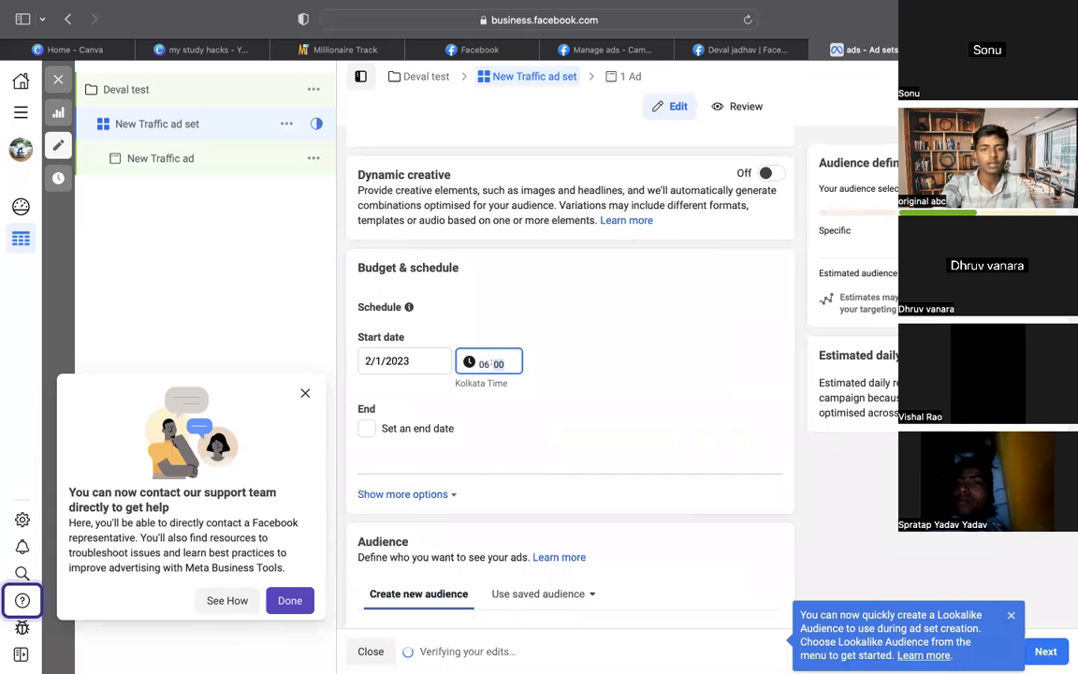
pyautogui.click(659, 412)
# Review the extra schedule options, then open the audience Locations editor
pyautogui.scroll(-1, 561, 393)
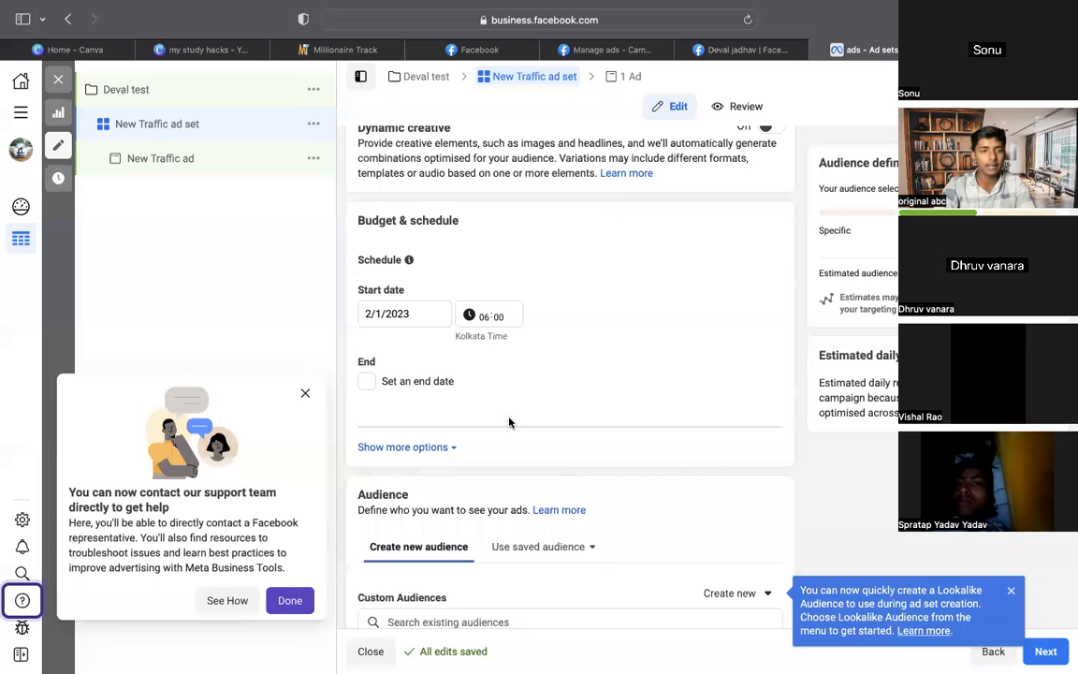
pyautogui.click(438, 447)
pyautogui.scroll(-5, 576, 407)
pyautogui.scroll(2, 579, 396)
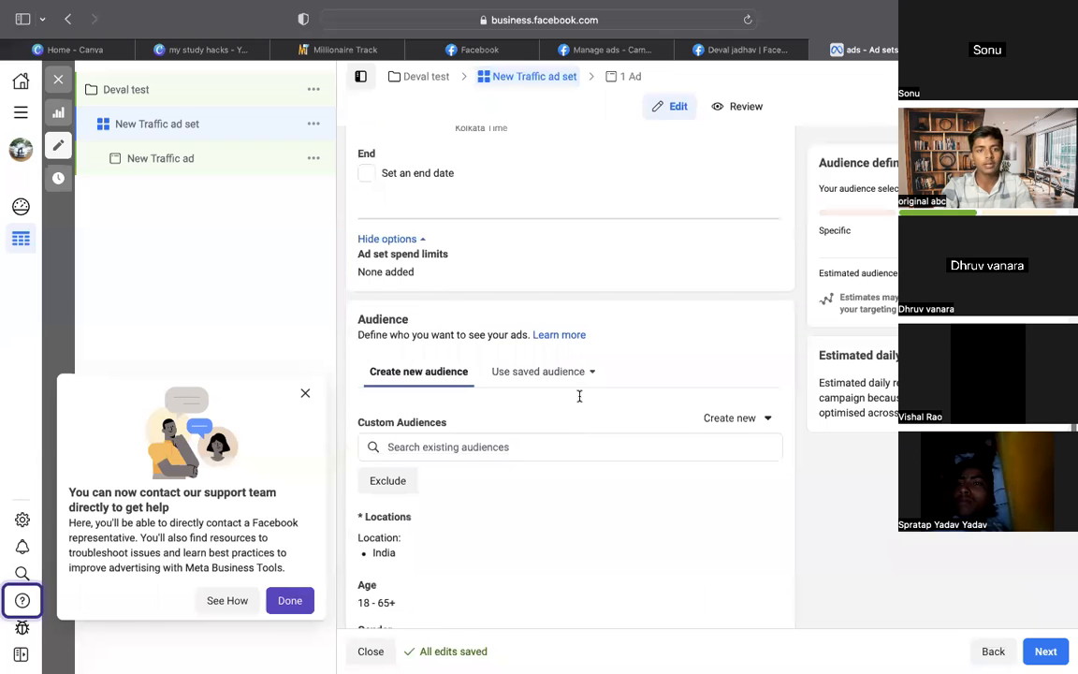
pyautogui.click(418, 250)
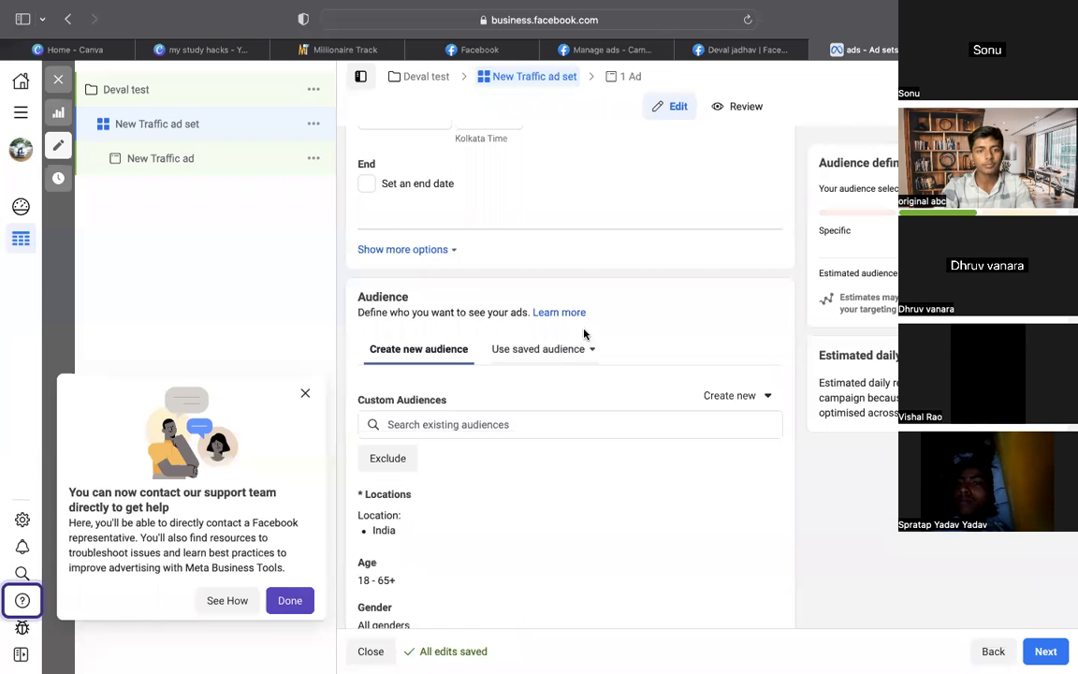
pyautogui.scroll(-3, 585, 332)
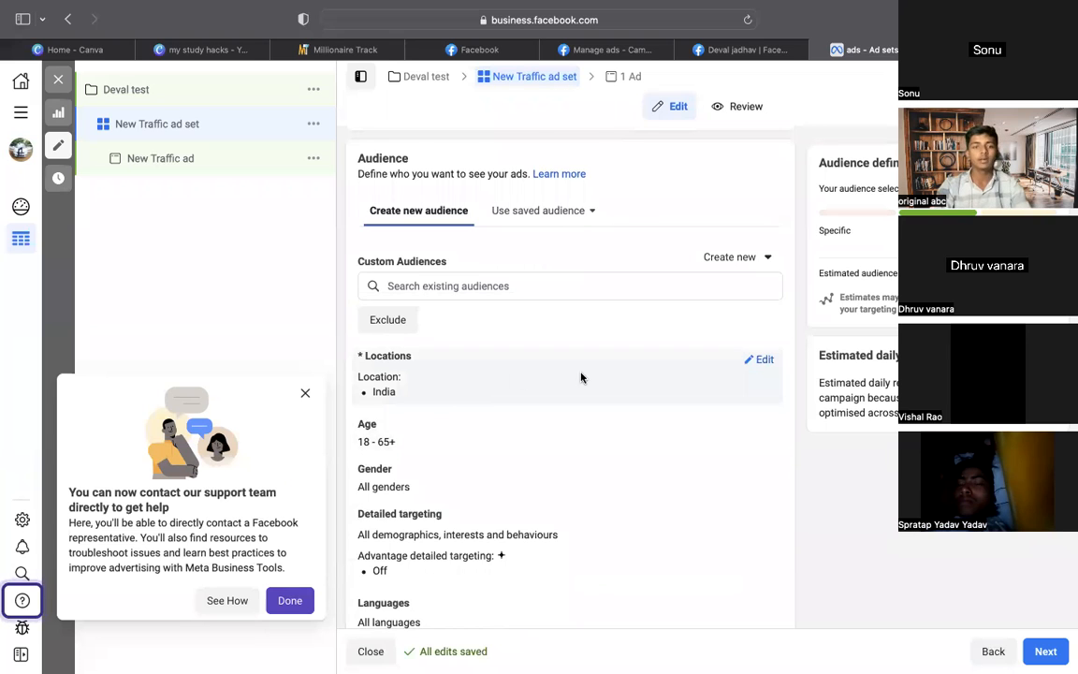
pyautogui.click(763, 362)
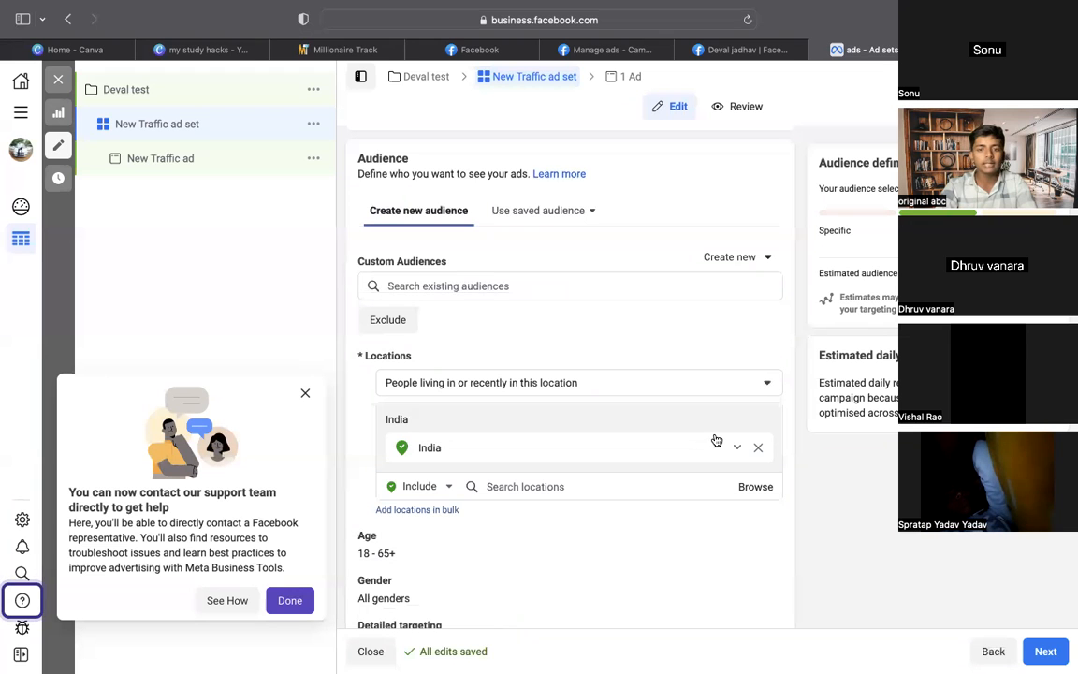
# Remove India, add Maharashtra, India, then remove it too, leaving no locations
pyautogui.click(760, 450)
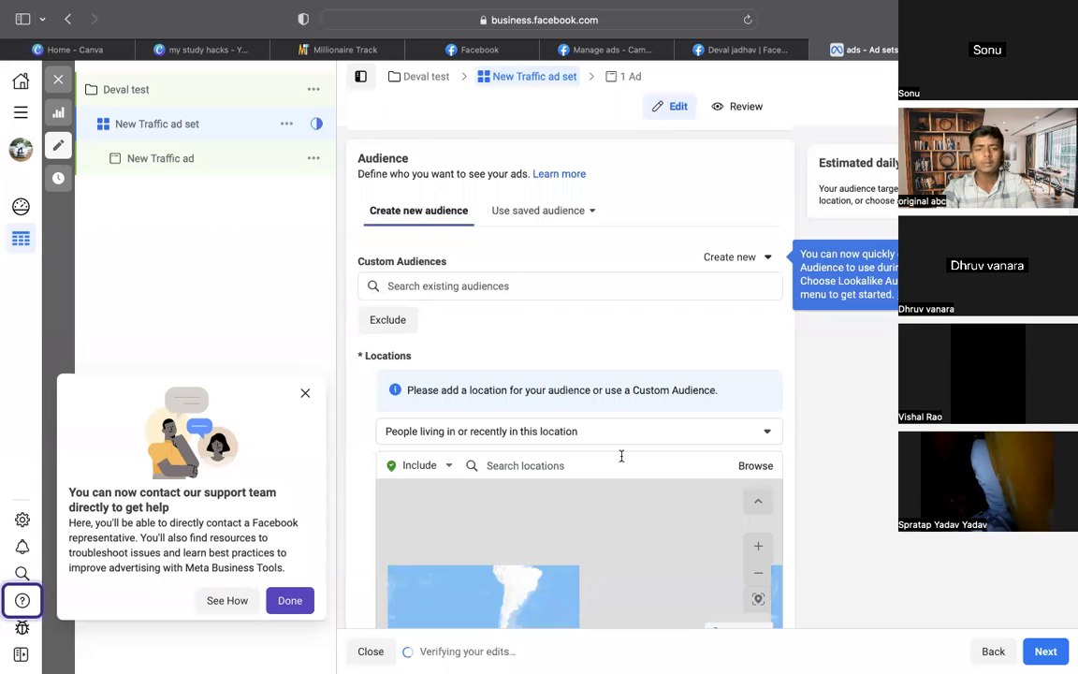
pyautogui.click(584, 467)
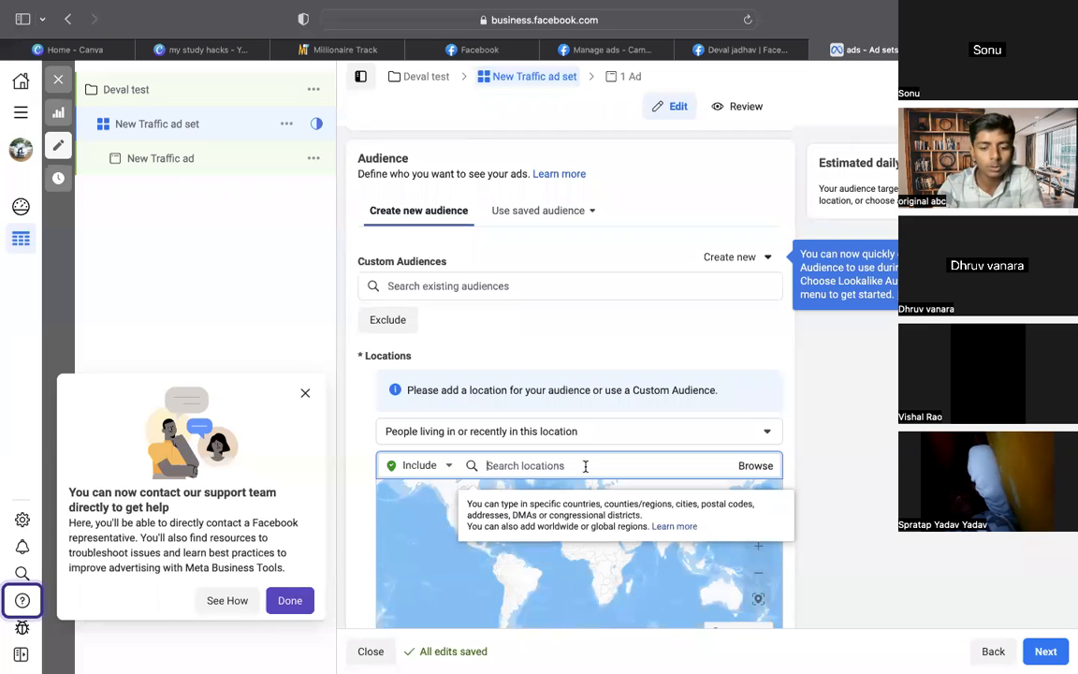
pyautogui.write('mahara')
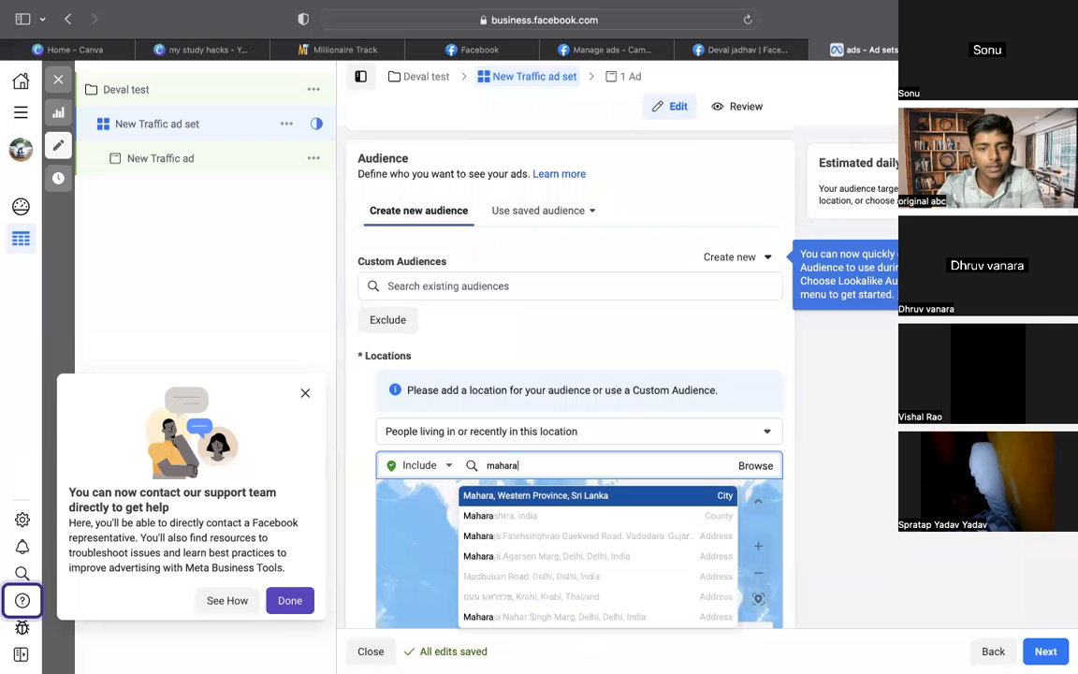
pyautogui.write('shtra')
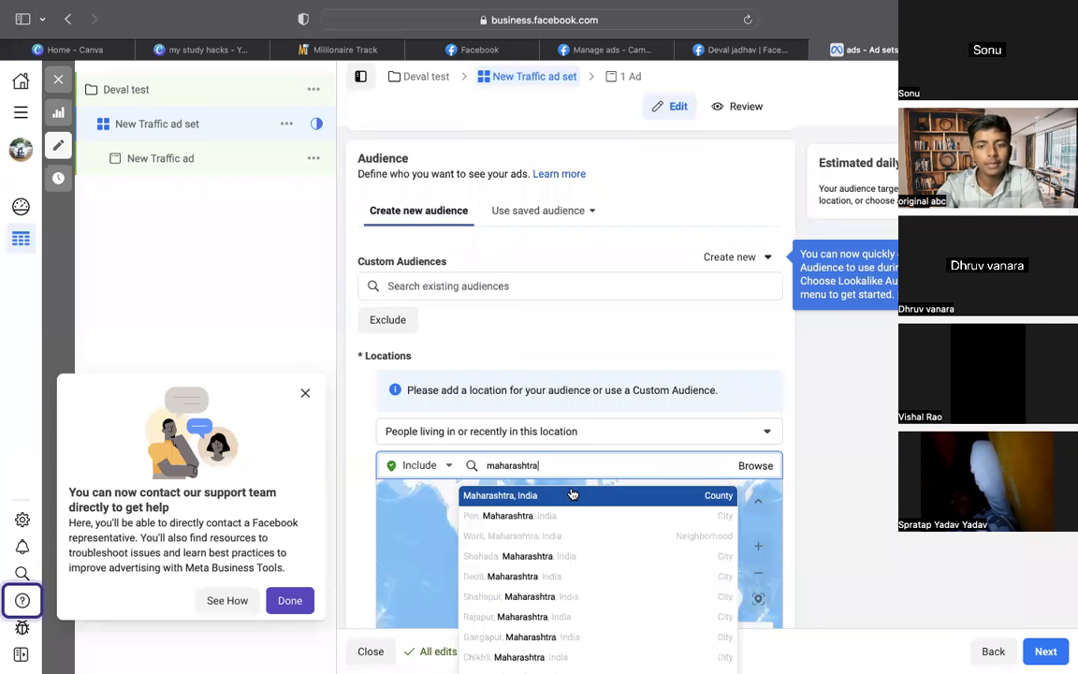
pyautogui.click(572, 495)
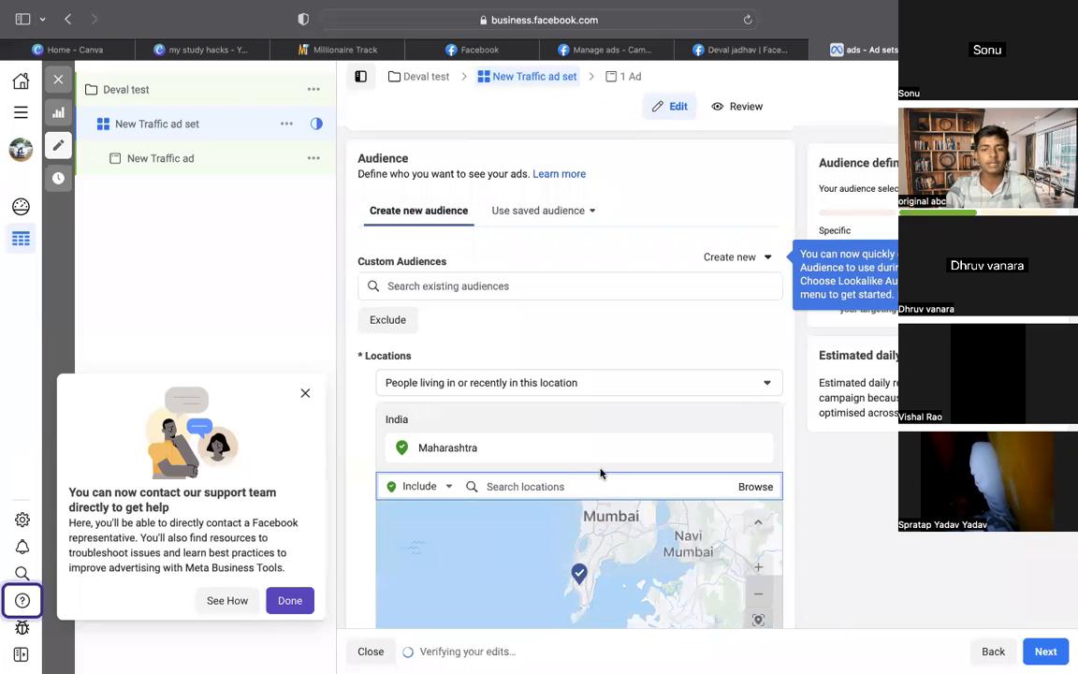
pyautogui.click(762, 447)
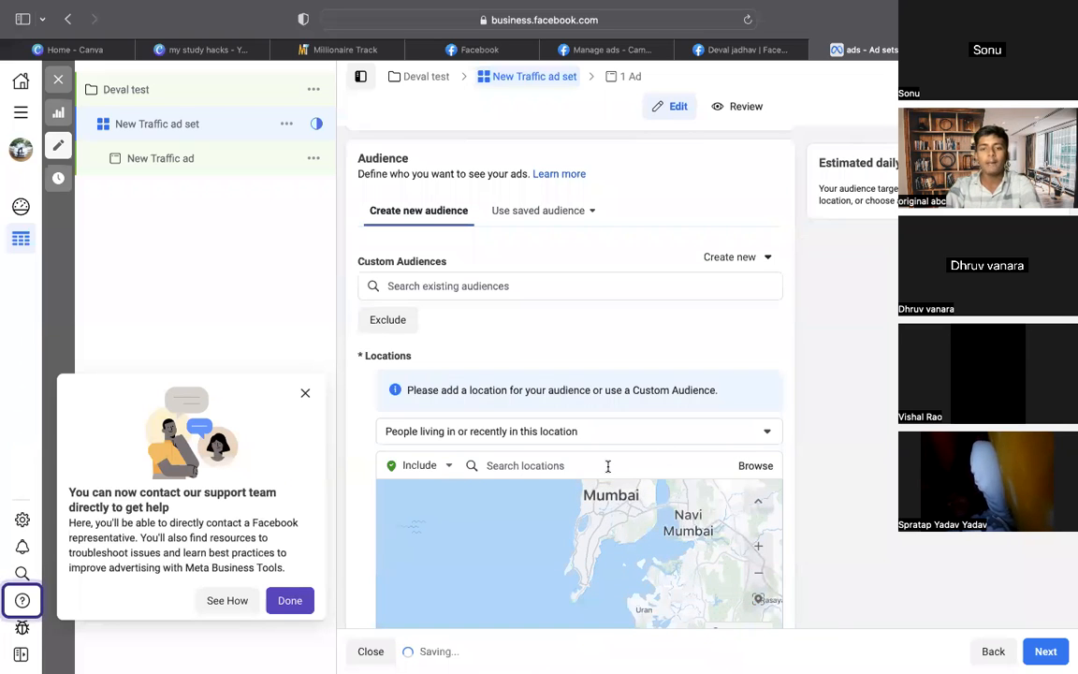
pyautogui.click(607, 465)
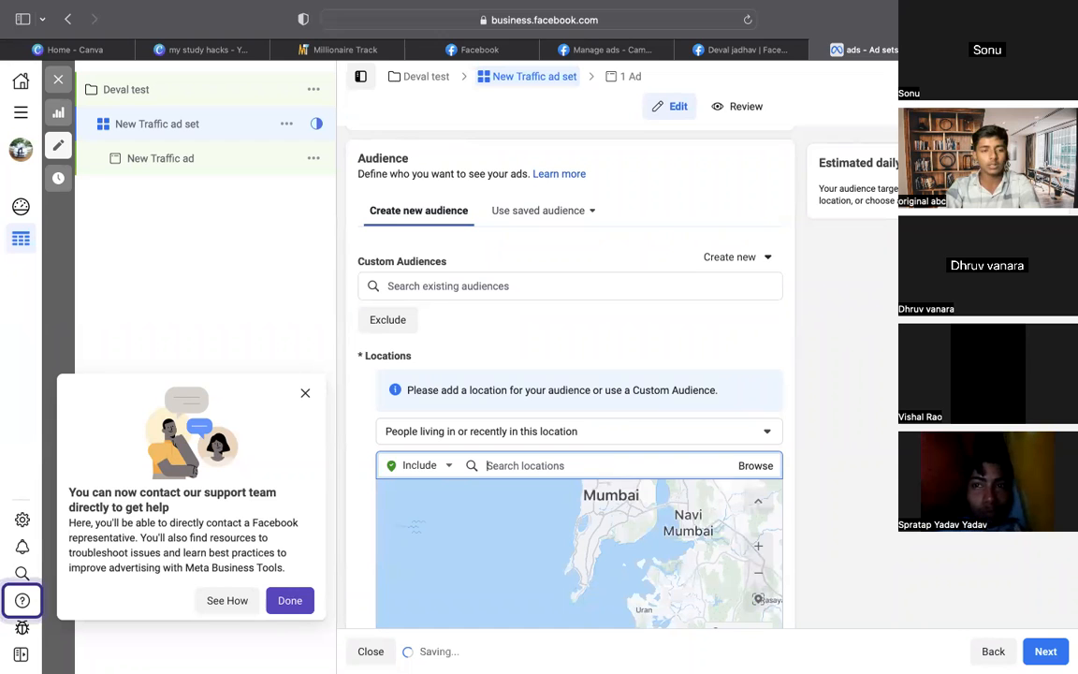
pyautogui.click(1011, 49)
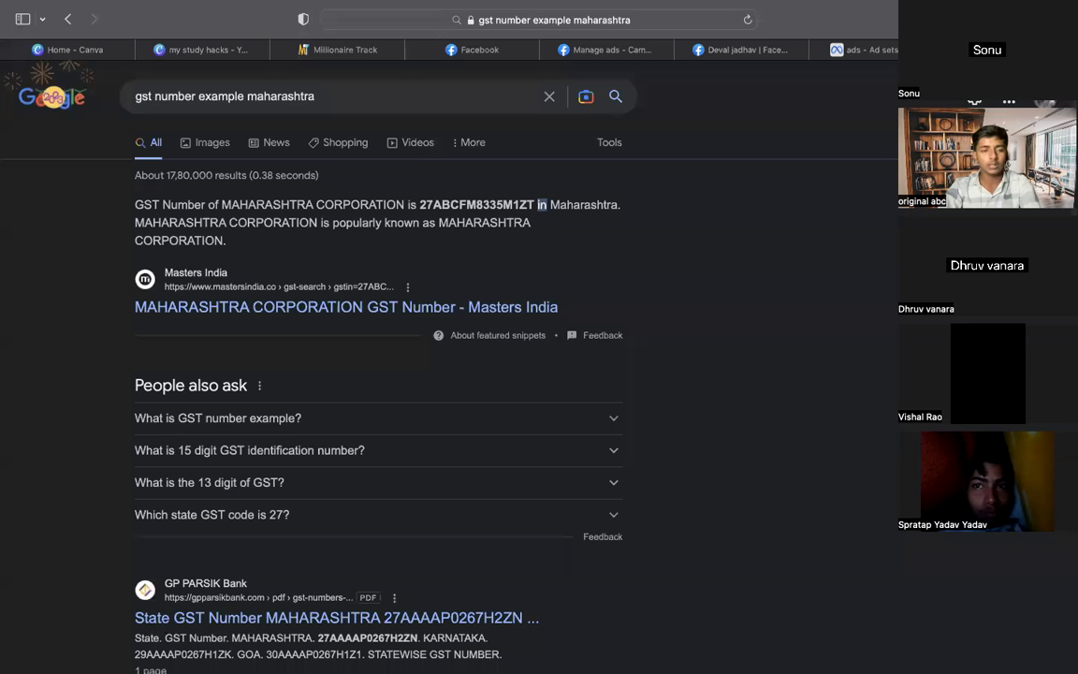
# Search Google for 'tier 1 cities in india' and begin selecting Delhi from the results
pyautogui.click(549, 101)
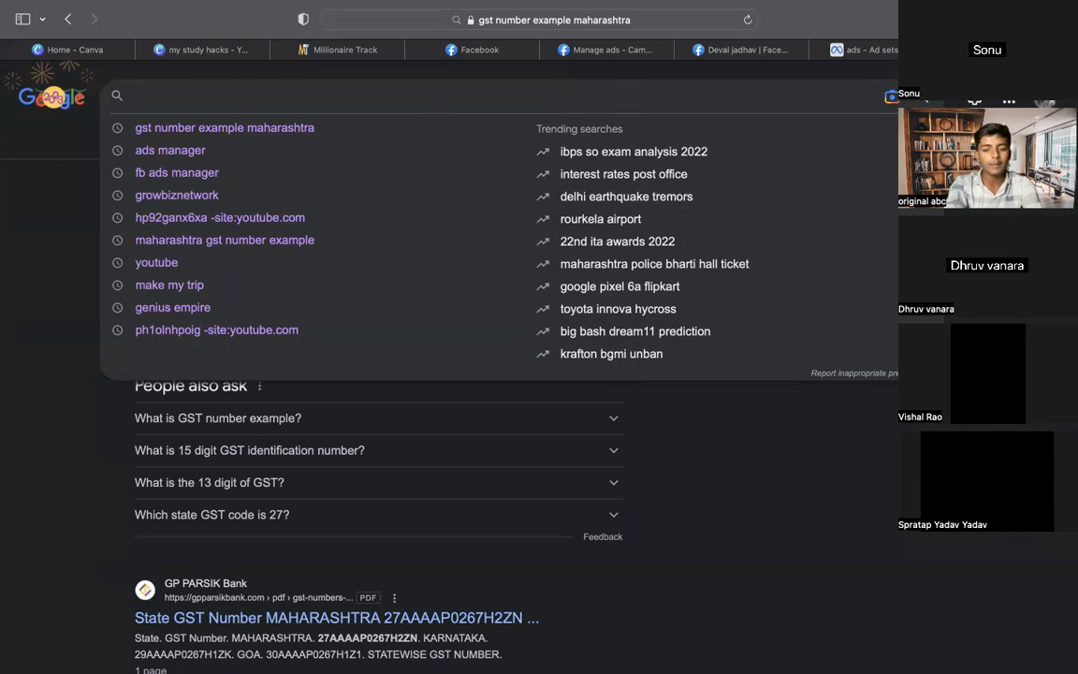
pyautogui.write('tier')
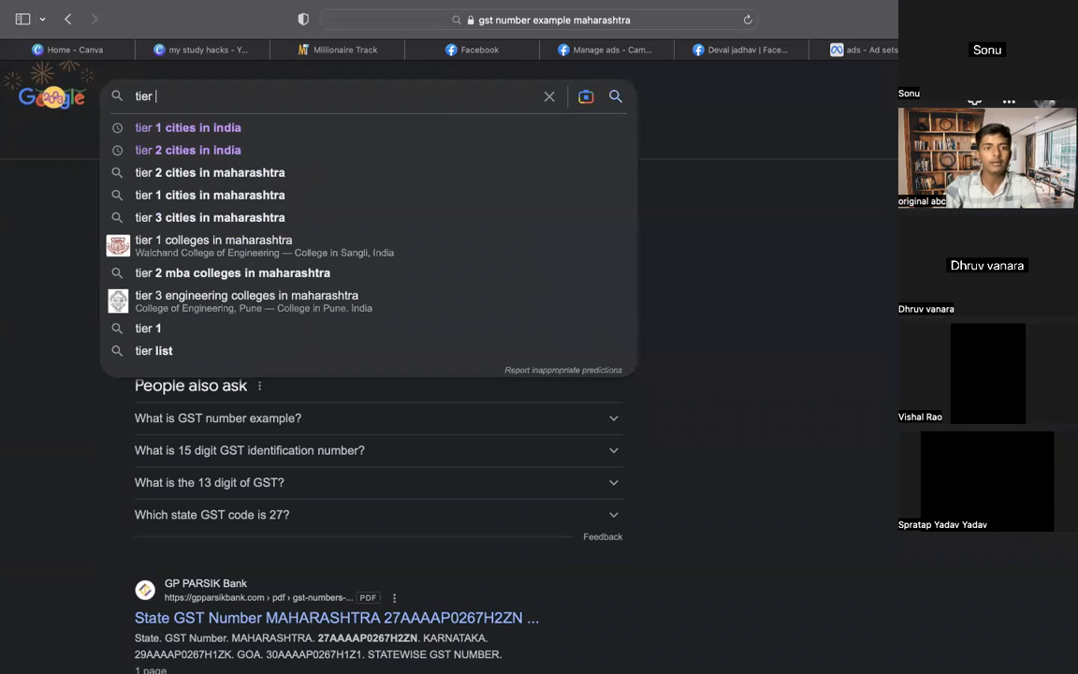
pyautogui.click(429, 131)
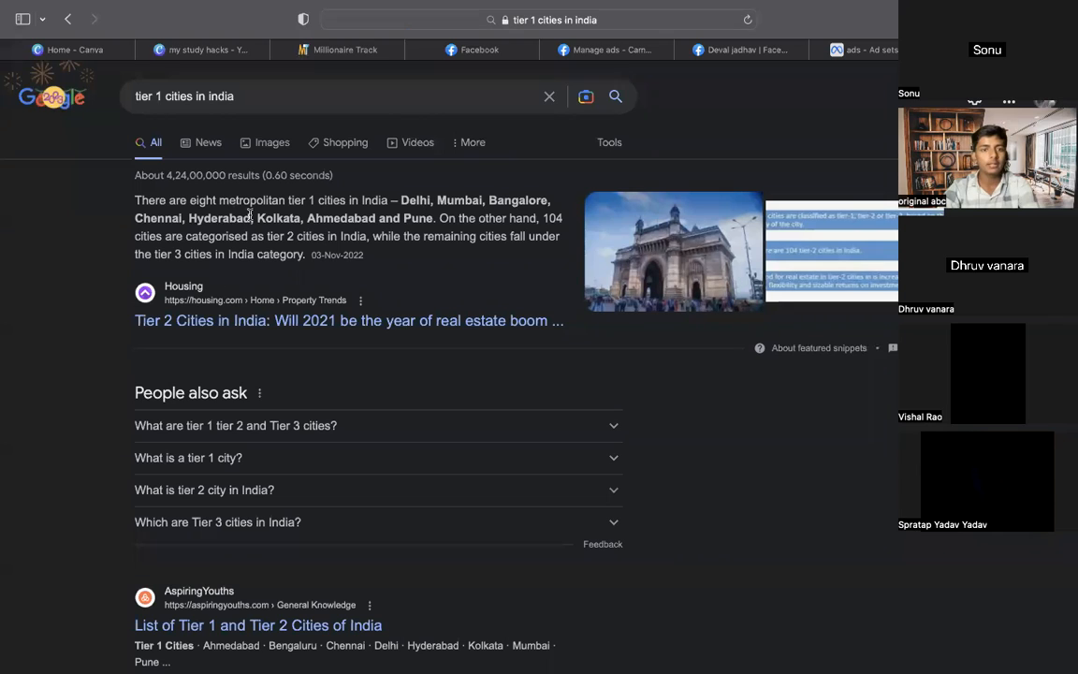
pyautogui.moveTo(401, 201); pyautogui.dragTo(428, 204)
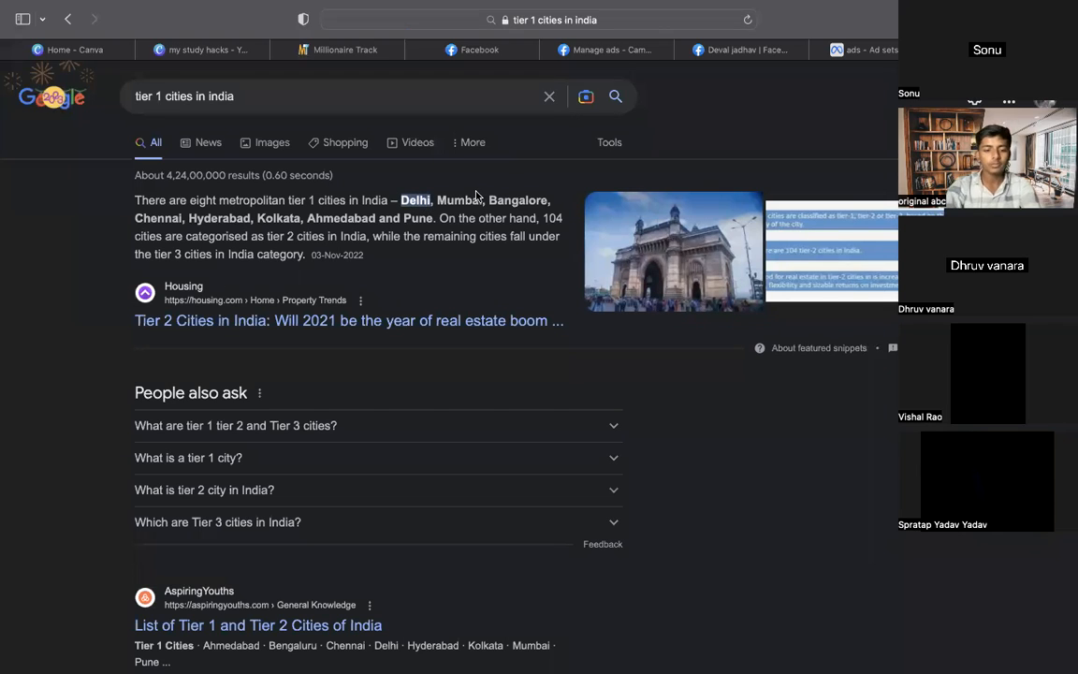
# Add Delhi, India as a target location in the ad set
pyautogui.click(865, 50)
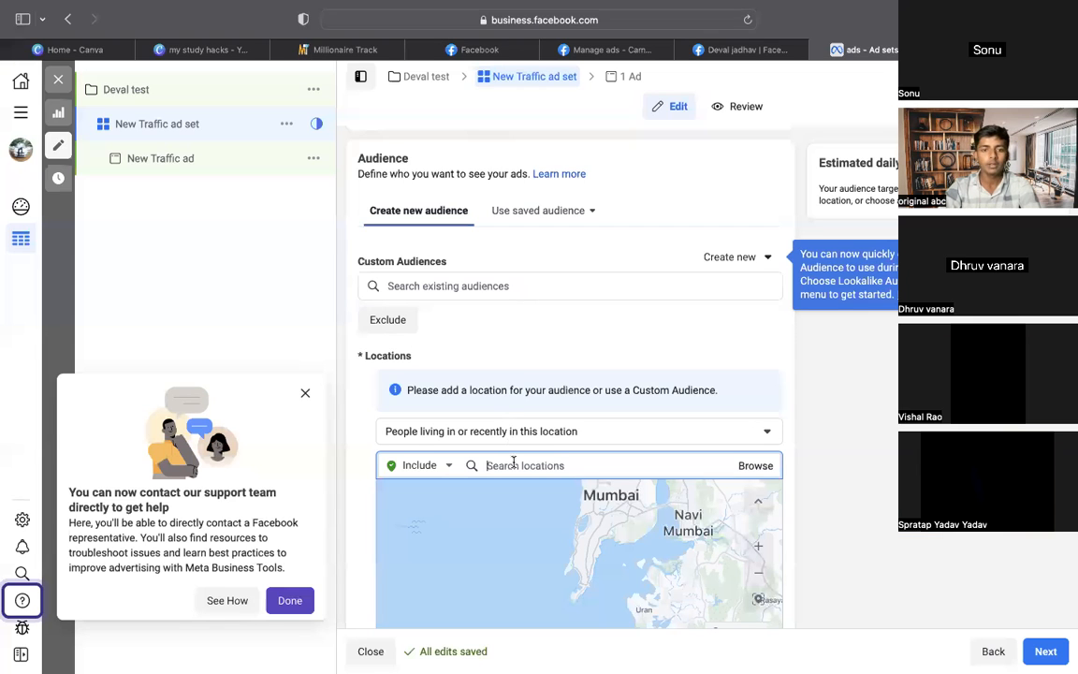
pyautogui.write('Delhi')
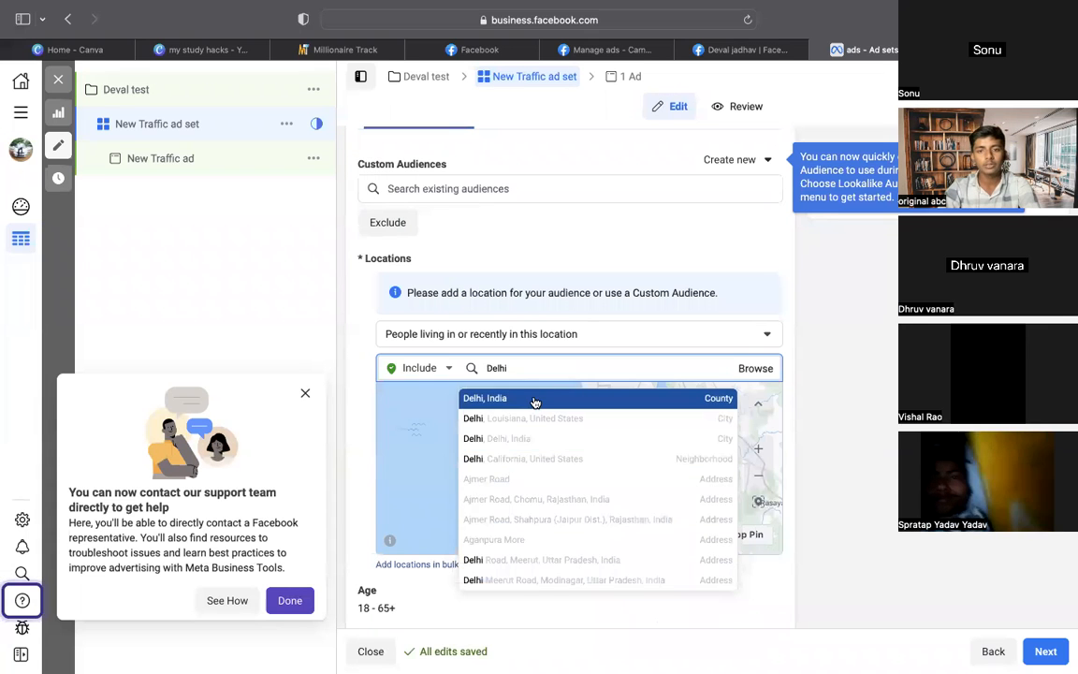
pyautogui.click(532, 401)
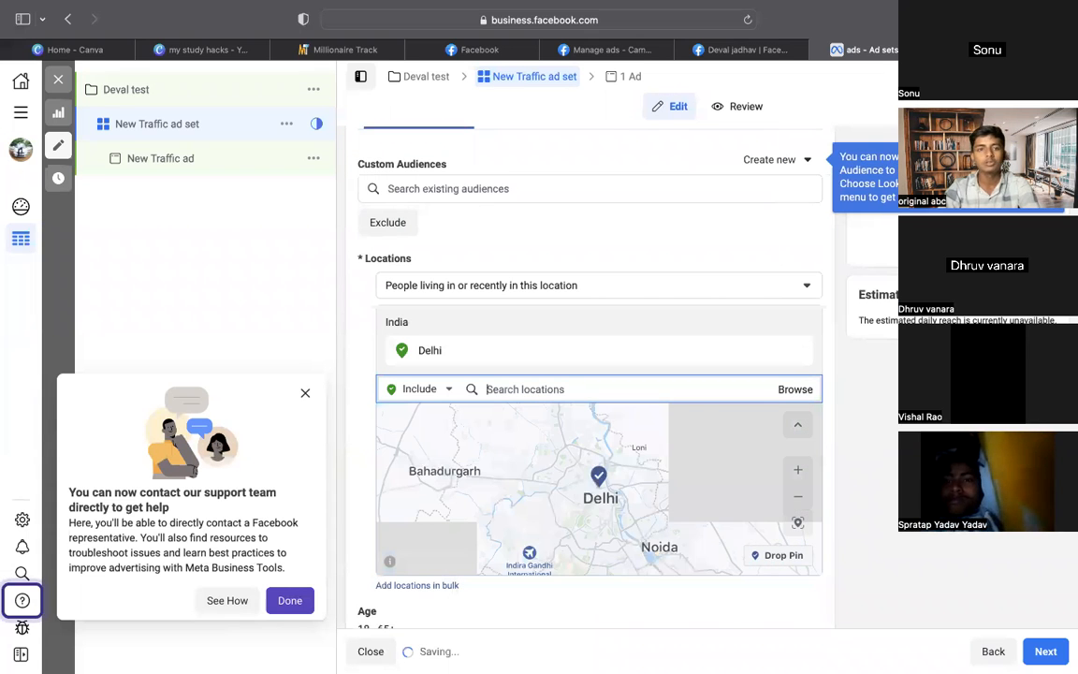
# Add Mumbai, Maharashtra from the Google snippet, then copy Bangalore
pyautogui.hotkey('ctrl', 'Tab')
pyautogui.doubleClick(449, 201)
pyautogui.press('super+c')
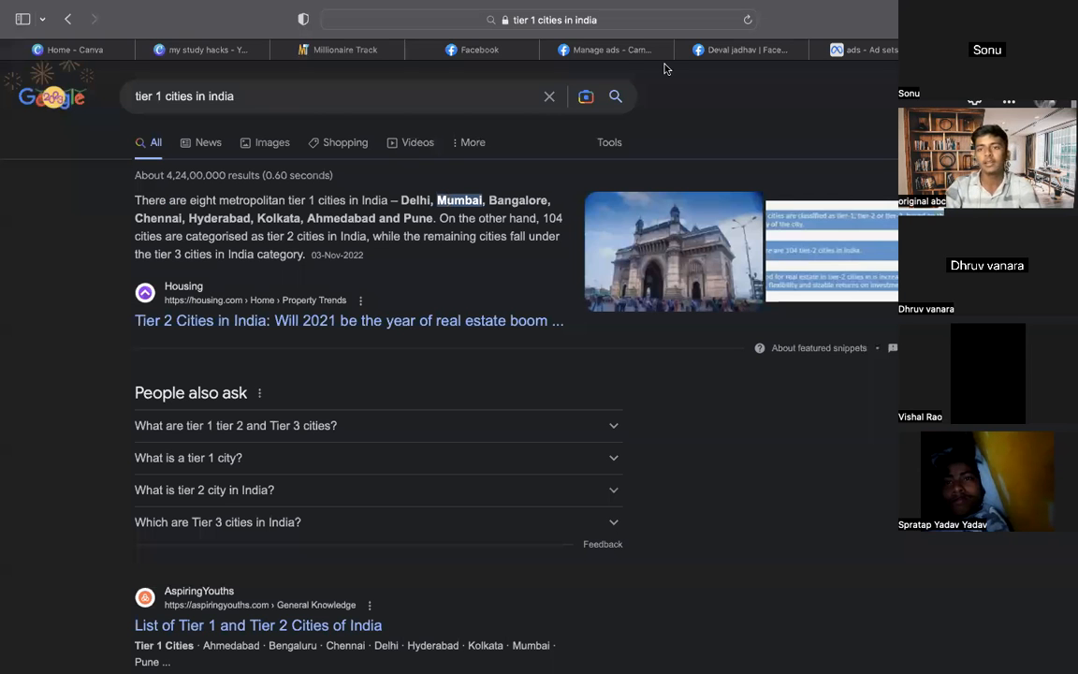
pyautogui.hotkey('ctrl', 'shift', 'Tab')
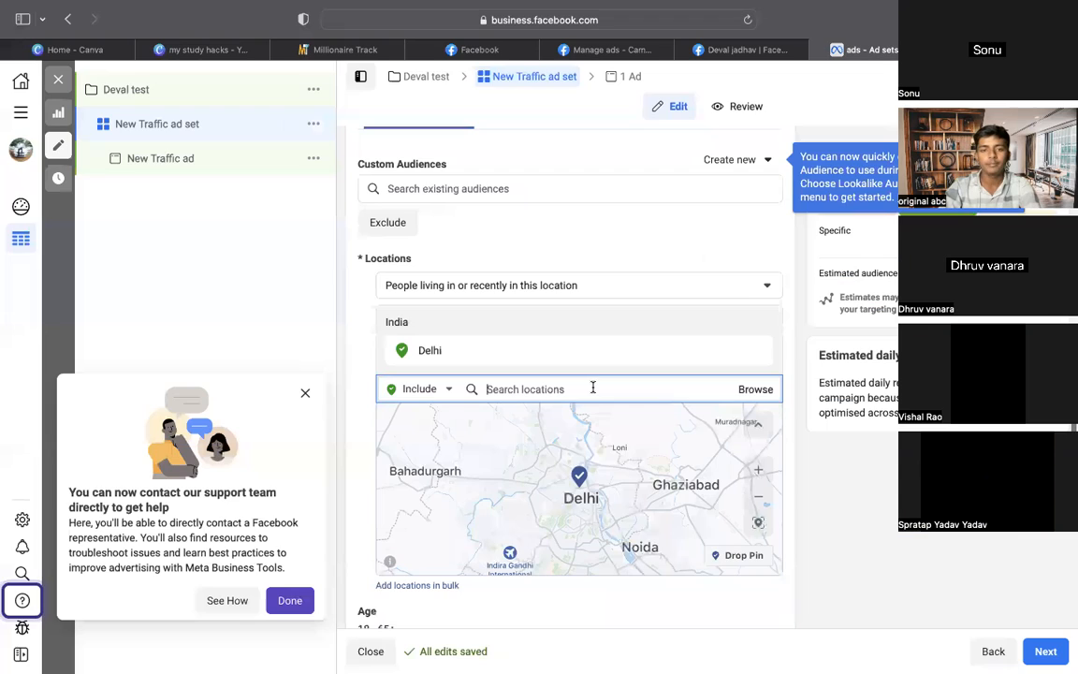
pyautogui.press('super+v')
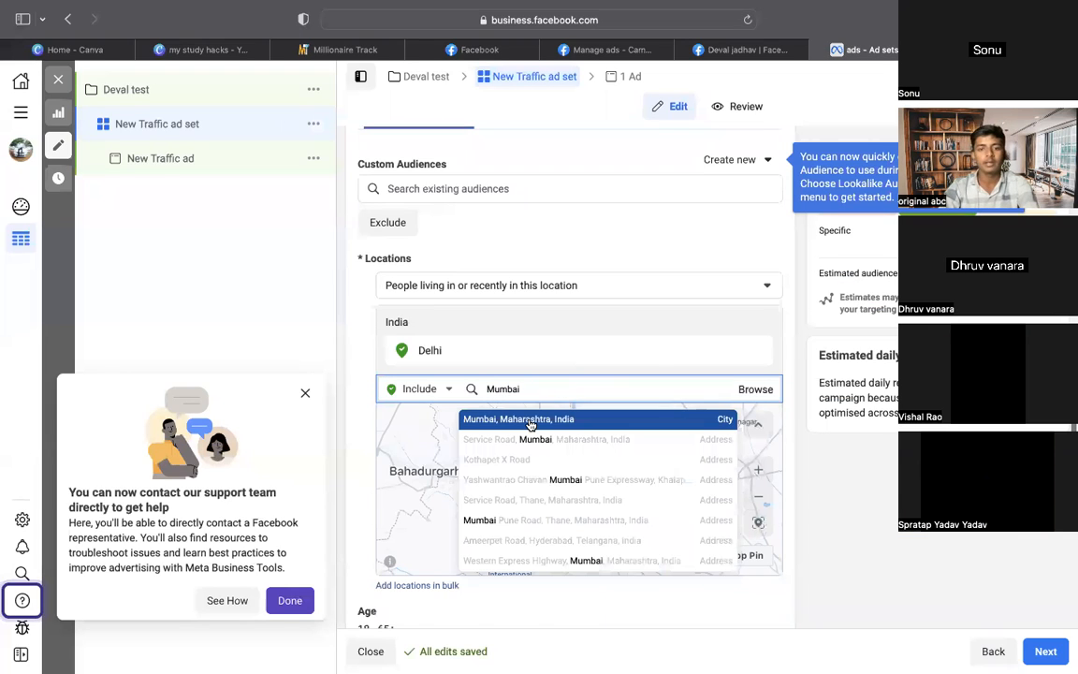
pyautogui.click(529, 421)
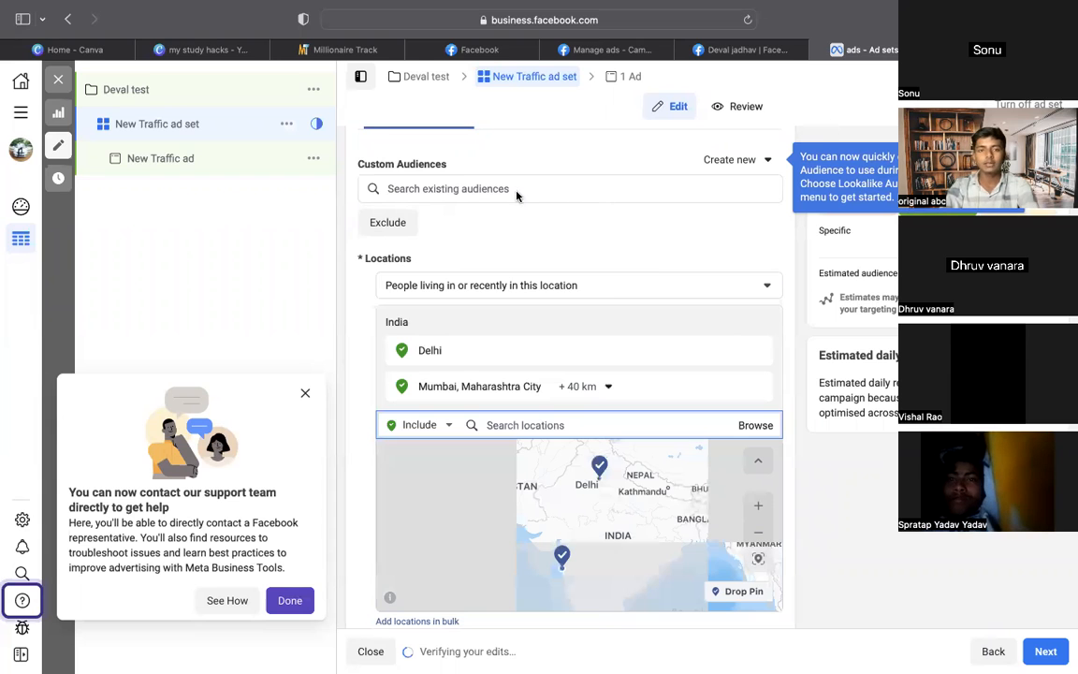
pyautogui.hotkey('ctrl', 'Tab')
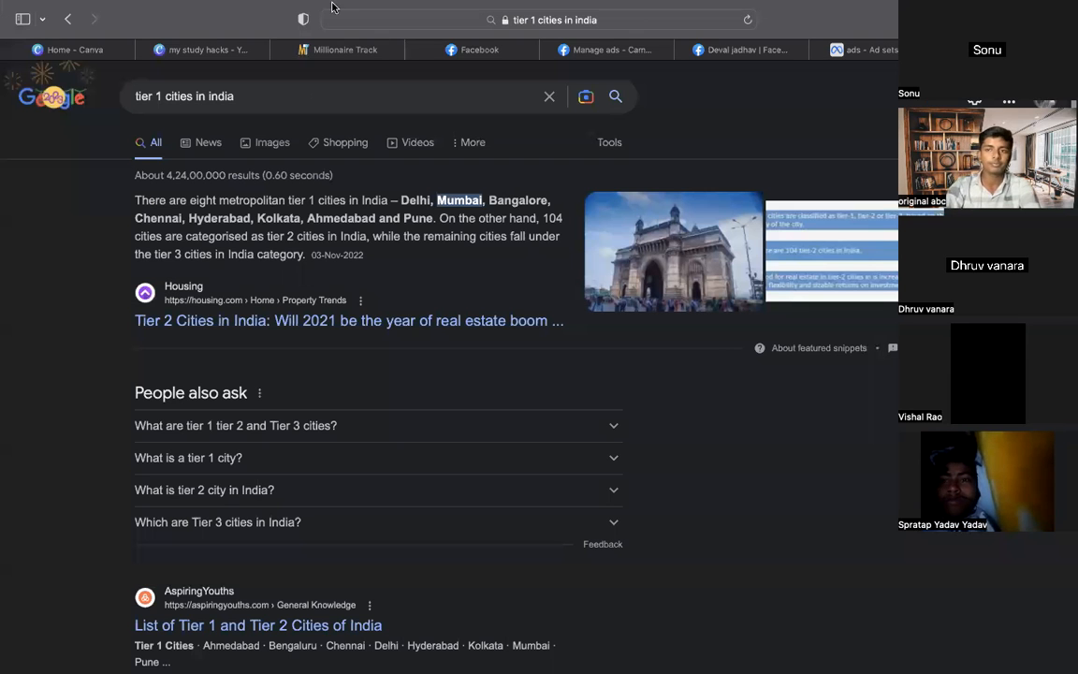
pyautogui.doubleClick(517, 200)
pyautogui.click(842, 67)
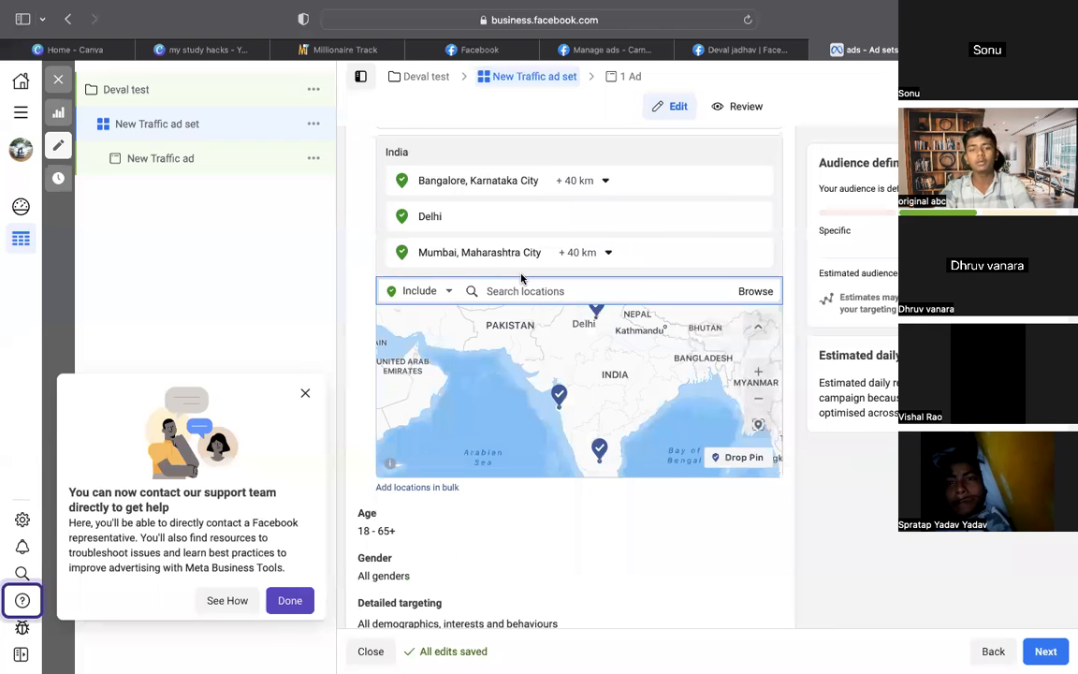
# Show the fields for including and excluding custom audiences
pyautogui.scroll(-1, 522, 278)
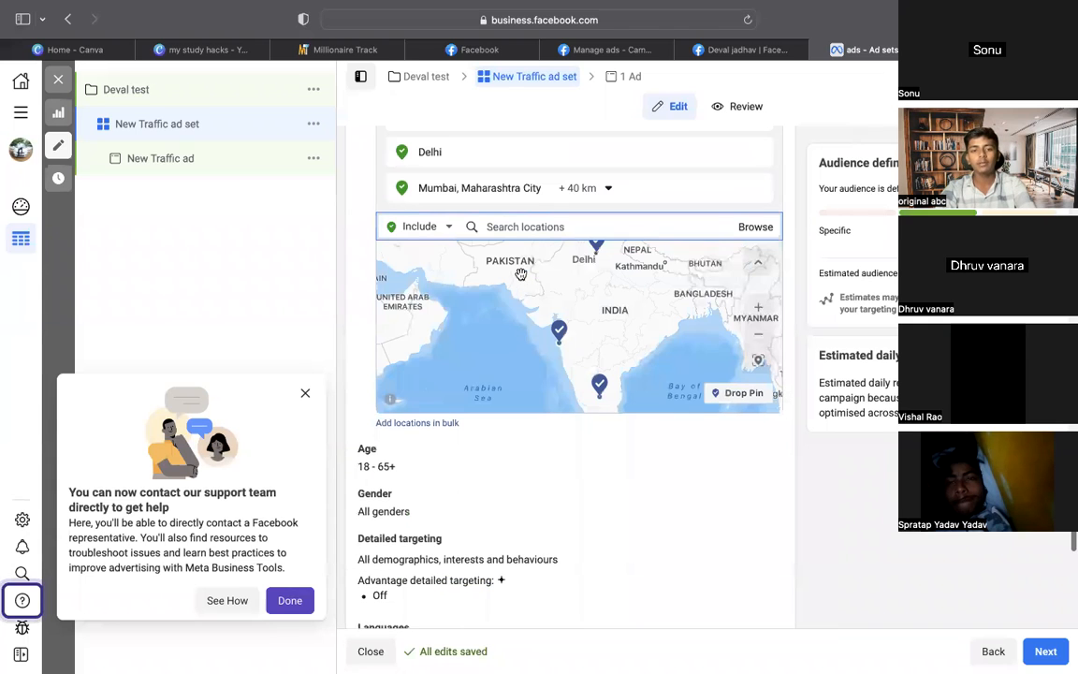
pyautogui.scroll(-3, 559, 273)
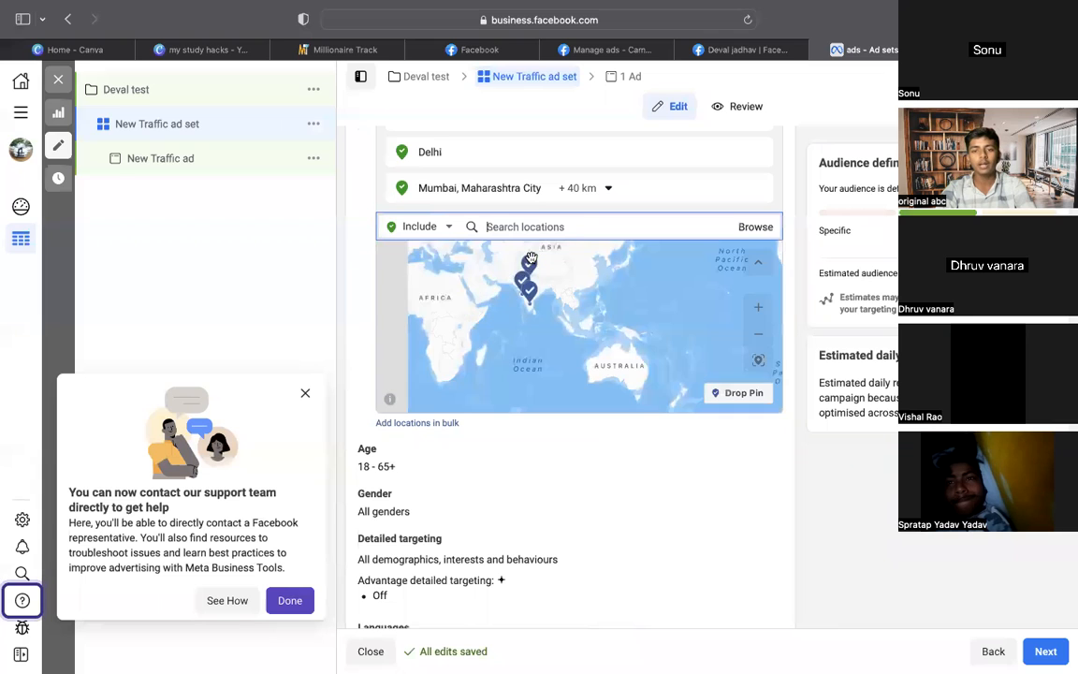
pyautogui.scroll(3, 560, 364)
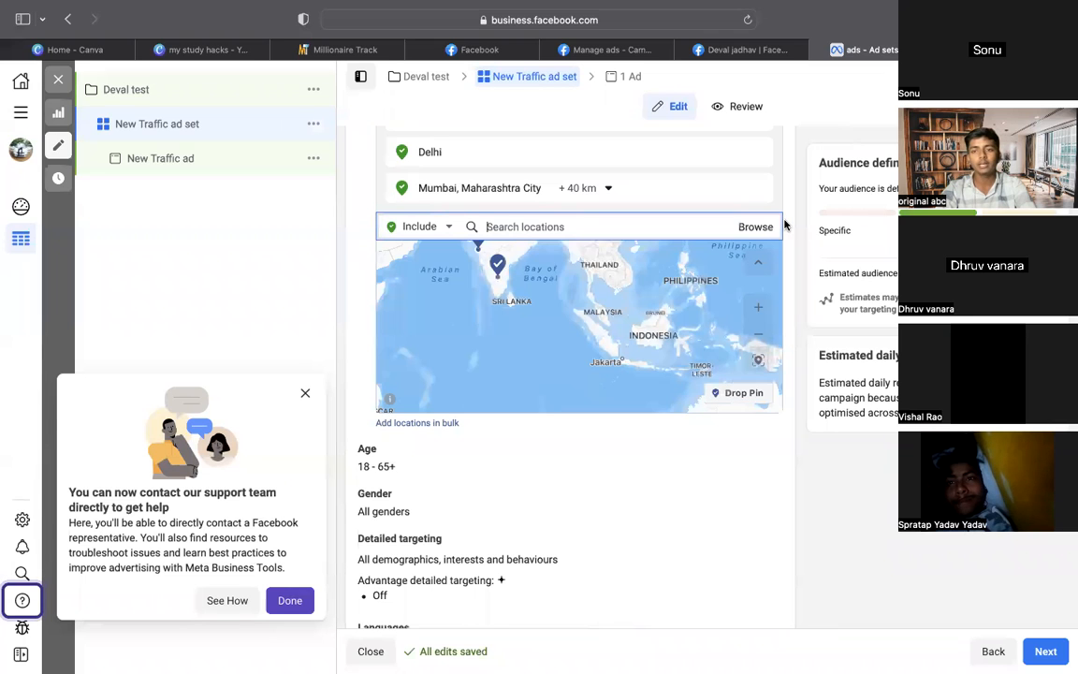
pyautogui.scroll(3, 784, 224)
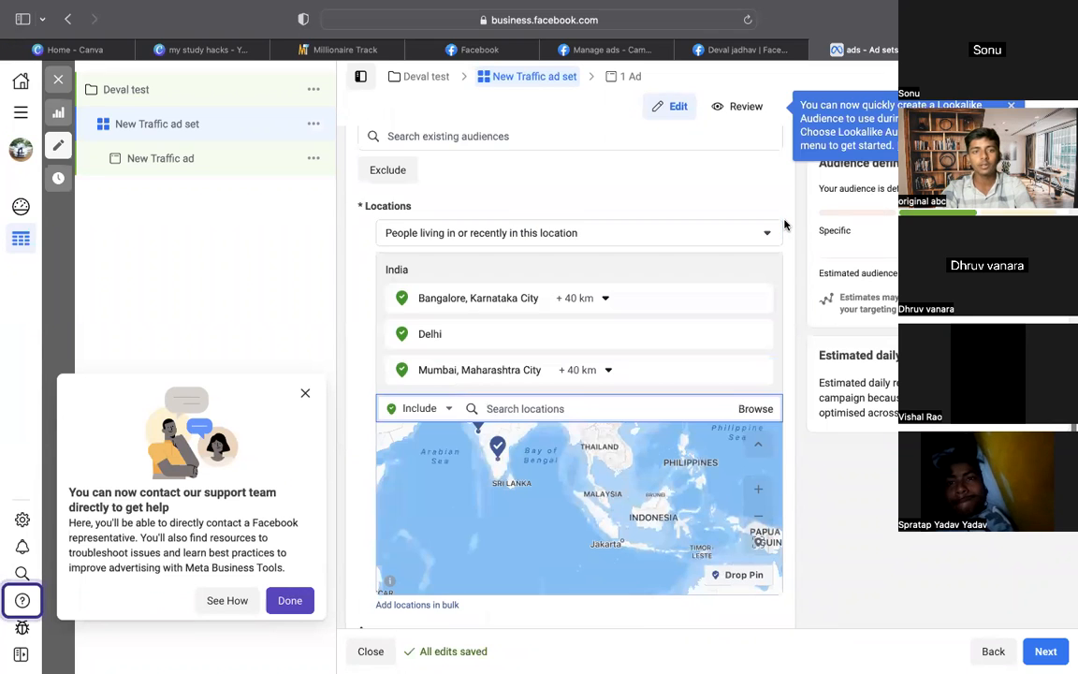
pyautogui.scroll(1, 488, 230)
pyautogui.click(403, 242)
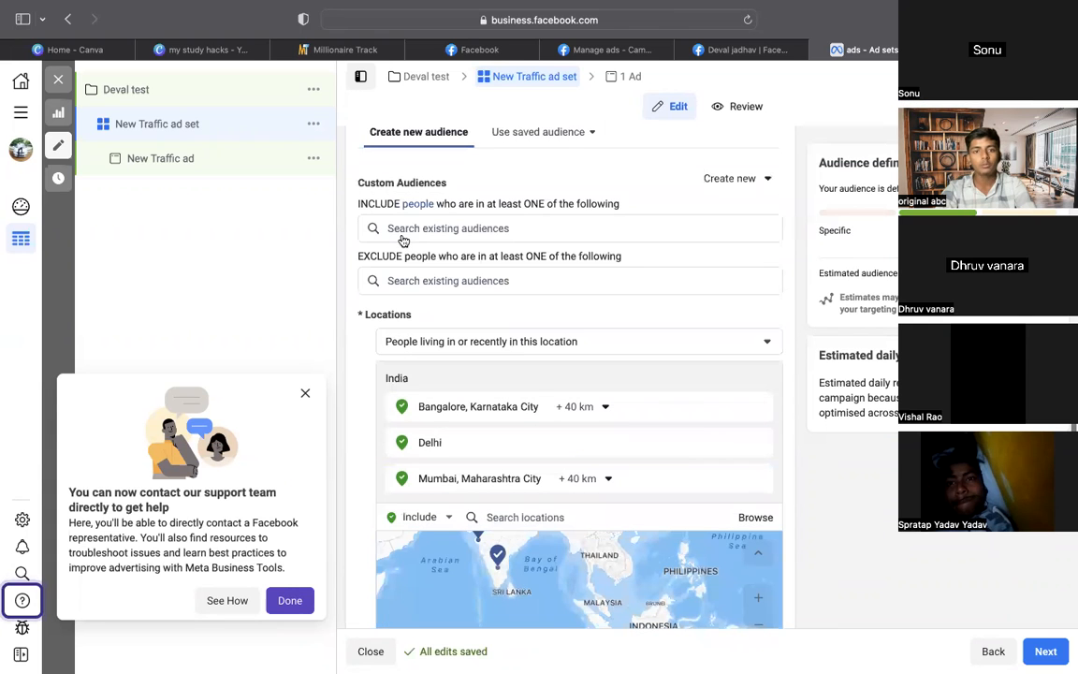
# Set the location dropdown to Include instead of Exclude
pyautogui.scroll(-5, 490, 196)
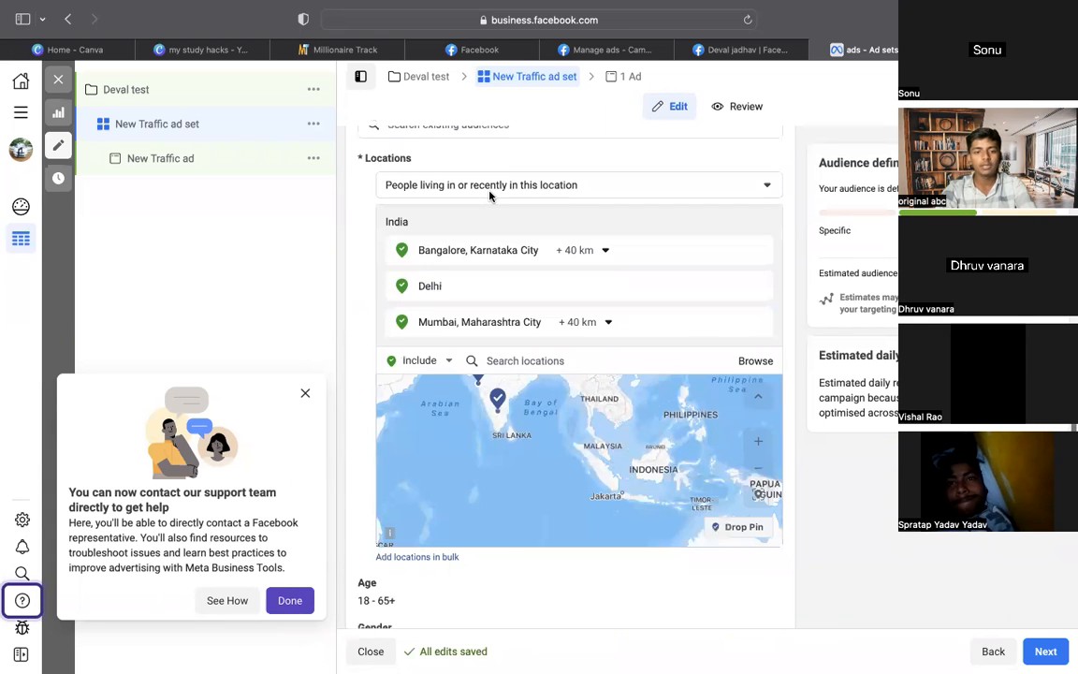
pyautogui.scroll(-3, 489, 195)
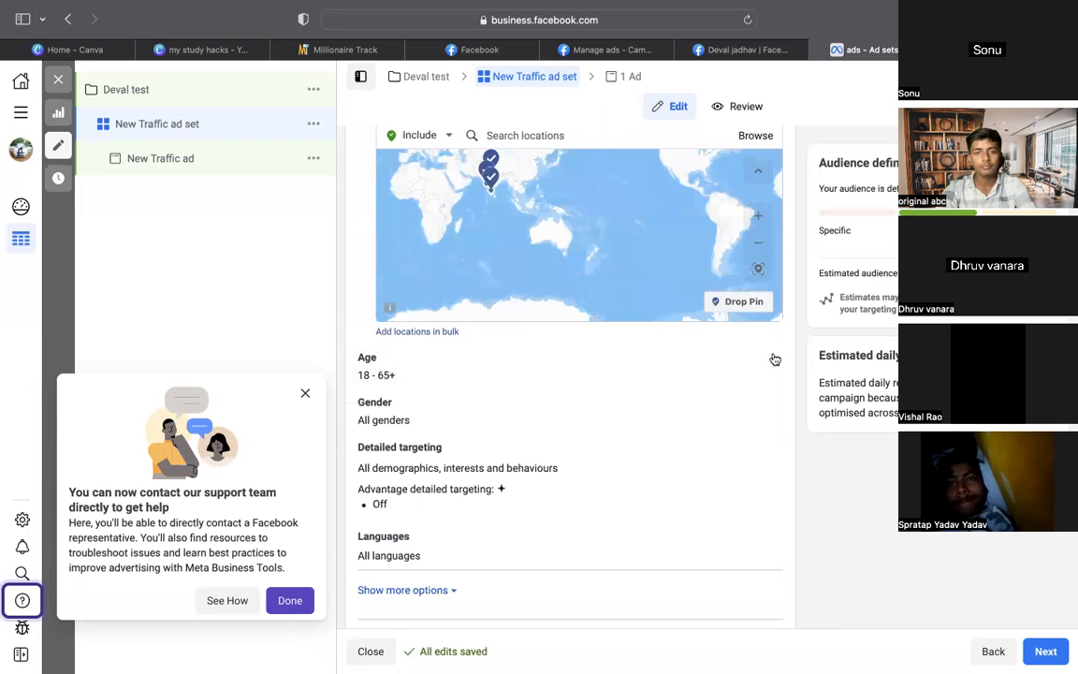
pyautogui.scroll(1, 794, 355)
pyautogui.scroll(2, 794, 356)
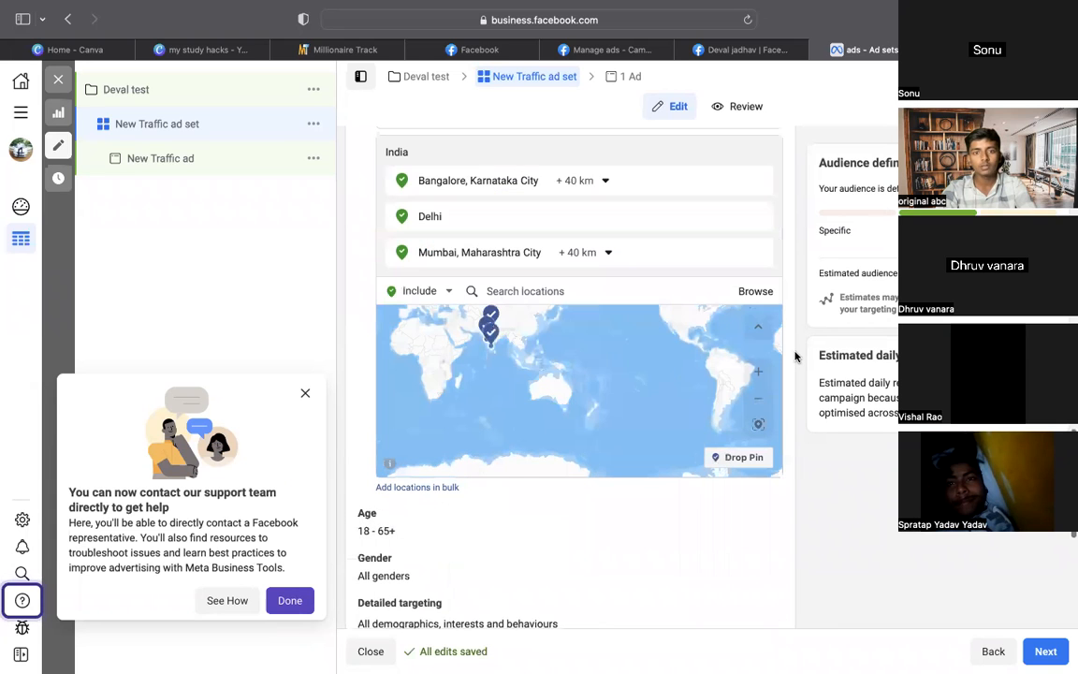
pyautogui.click(423, 293)
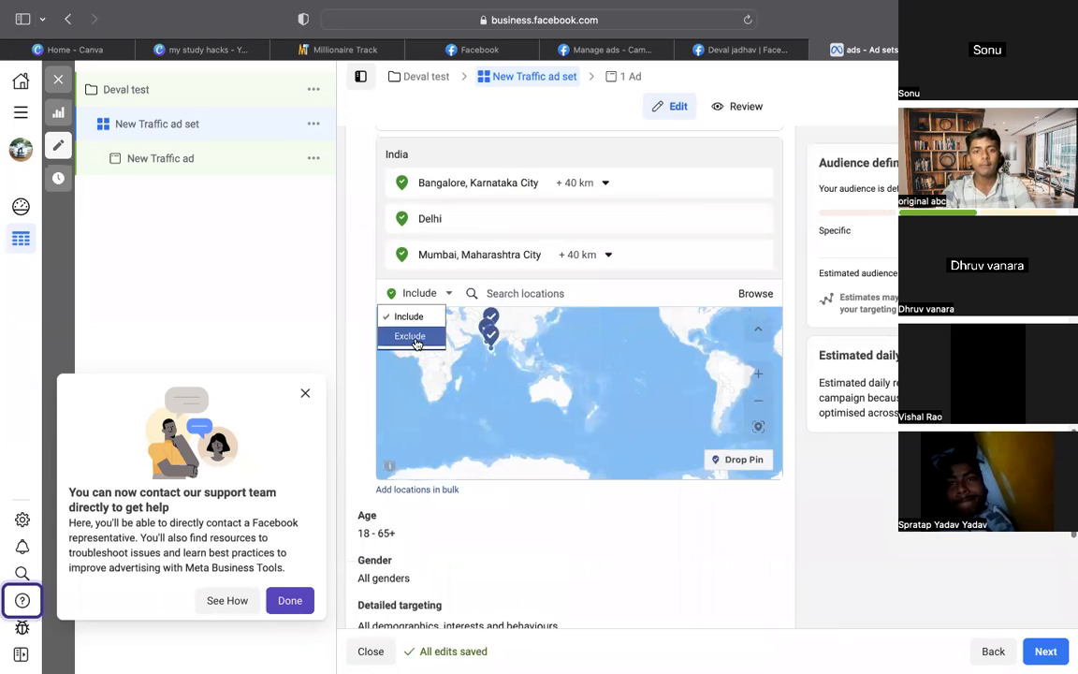
pyautogui.click(417, 339)
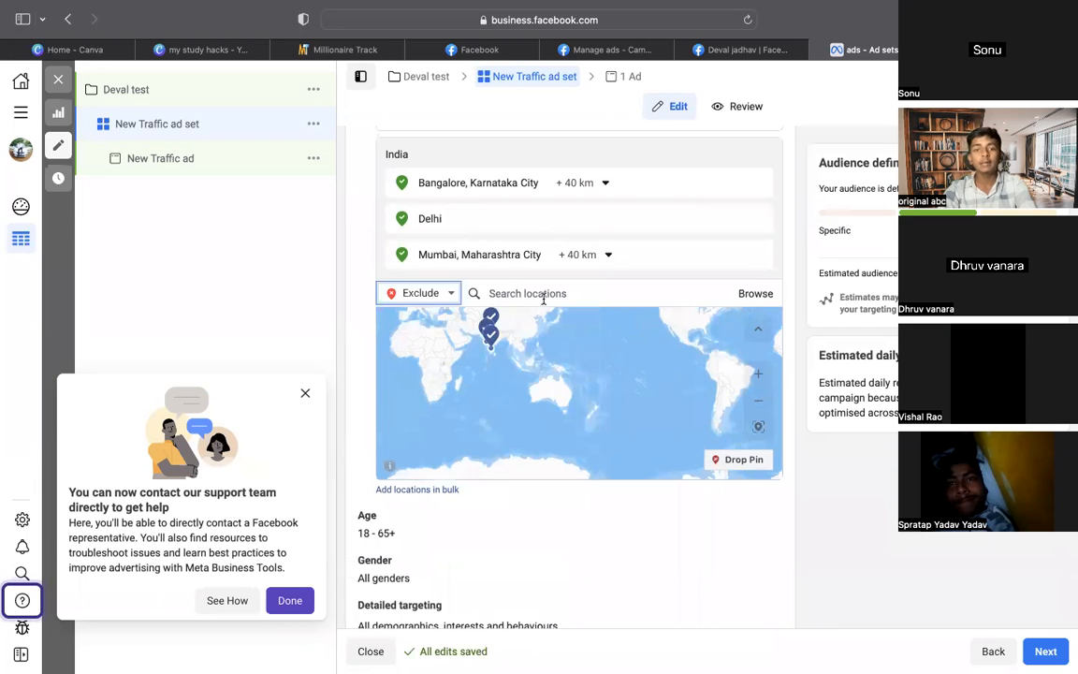
pyautogui.click(418, 292)
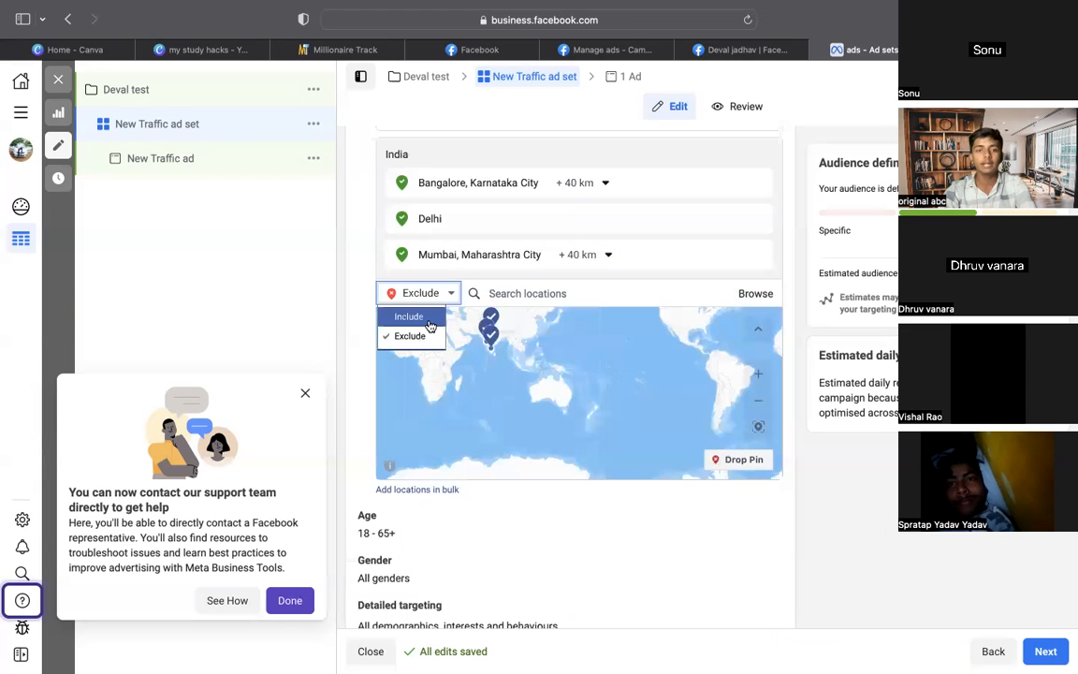
pyautogui.click(430, 319)
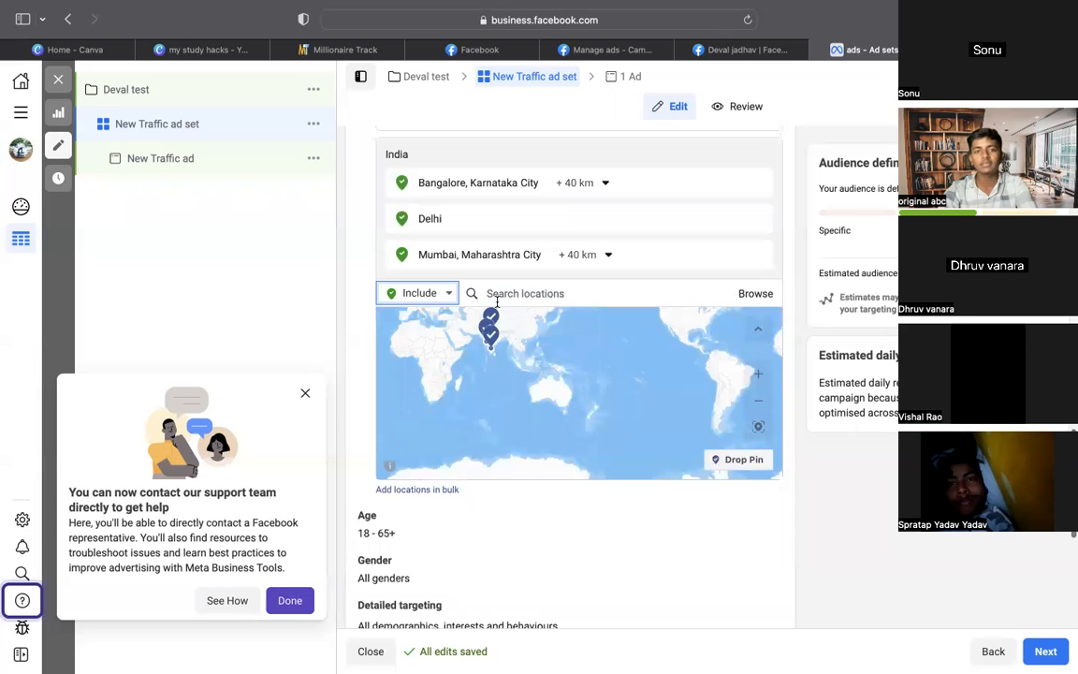
# Start editing the audience age range, currently 18 to 65+
pyautogui.scroll(-1, 496, 302)
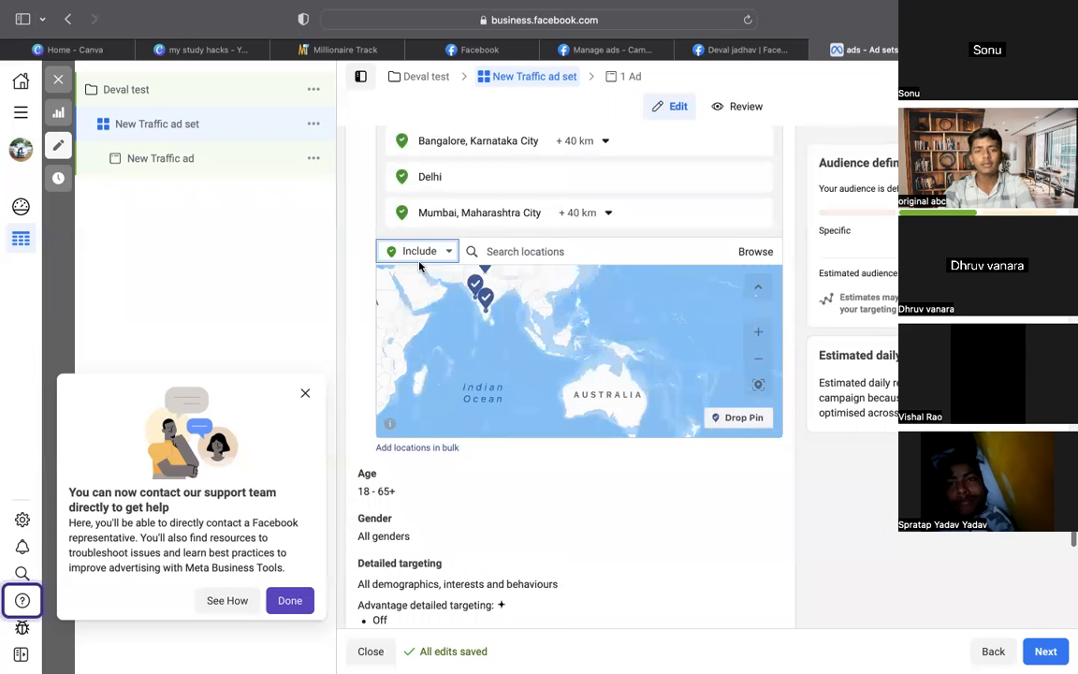
pyautogui.scroll(-2, 446, 294)
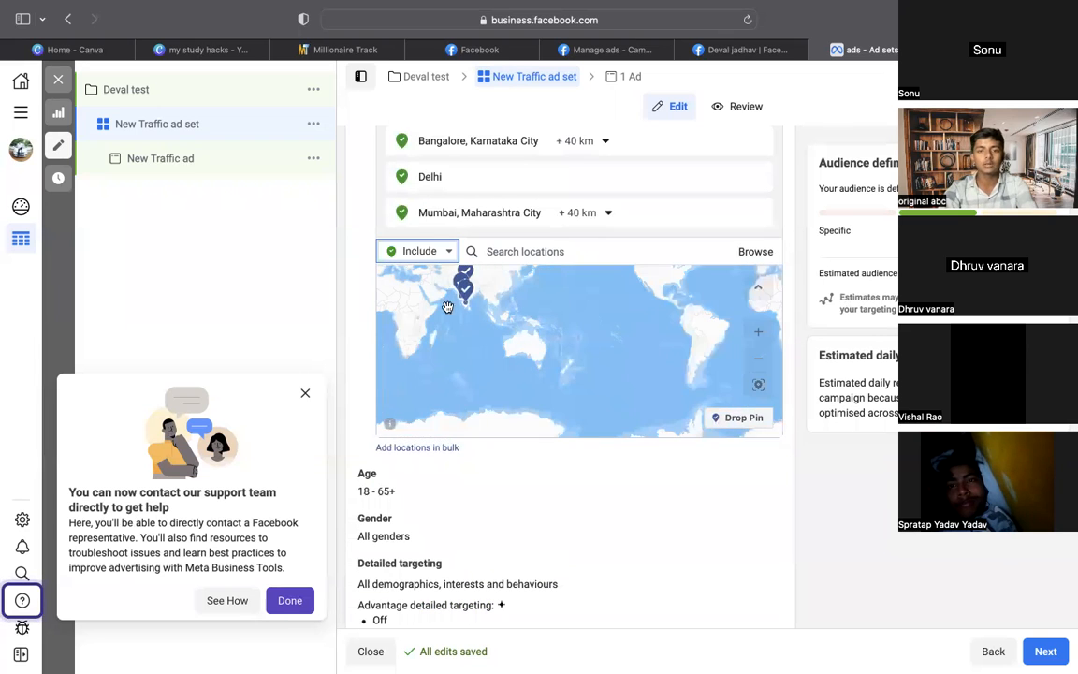
pyautogui.scroll(-1, 626, 424)
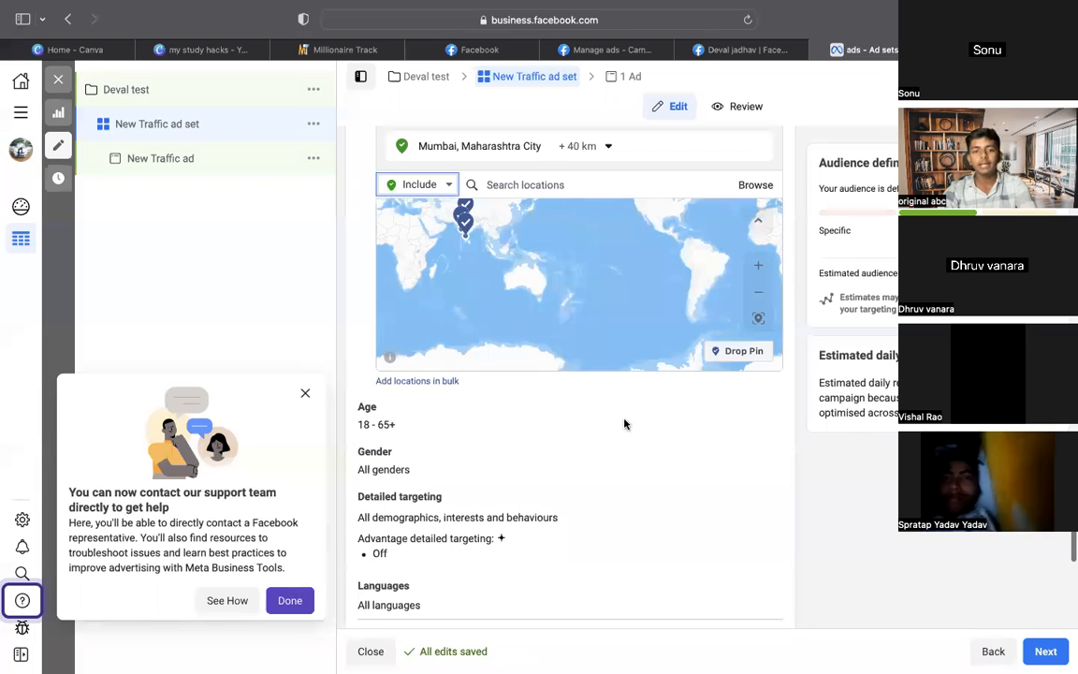
pyautogui.click(746, 410)
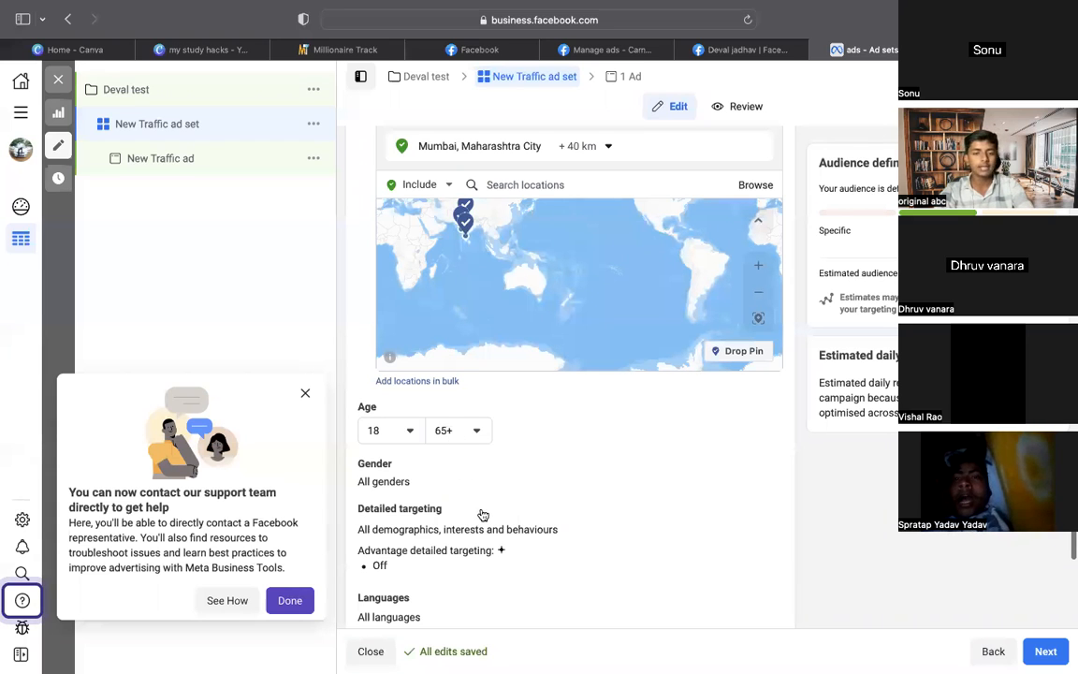
# Set the maximum audience age to 27, making the range 18–27
pyautogui.scroll(4, 482, 515)
pyautogui.scroll(5, 482, 515)
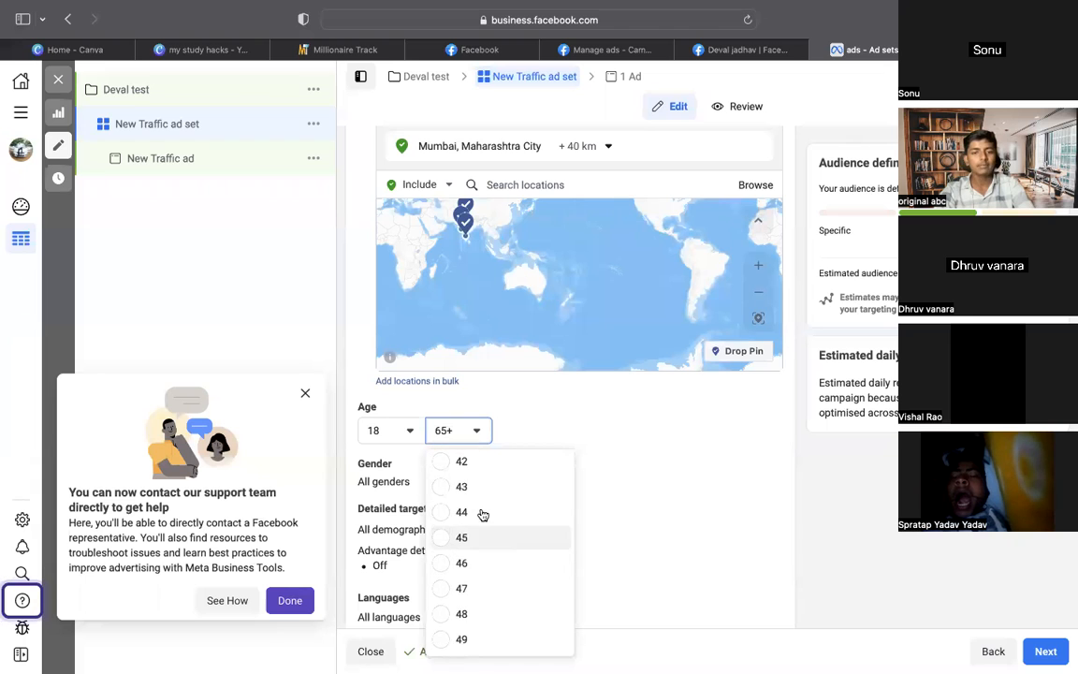
pyautogui.scroll(3, 483, 514)
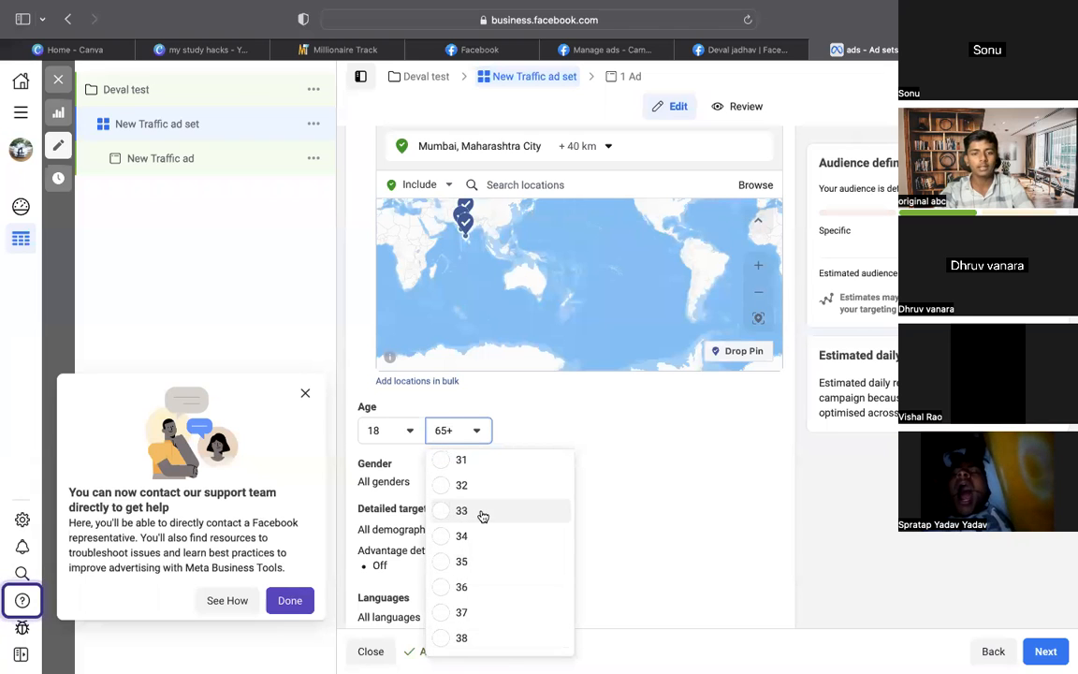
pyautogui.click(461, 464)
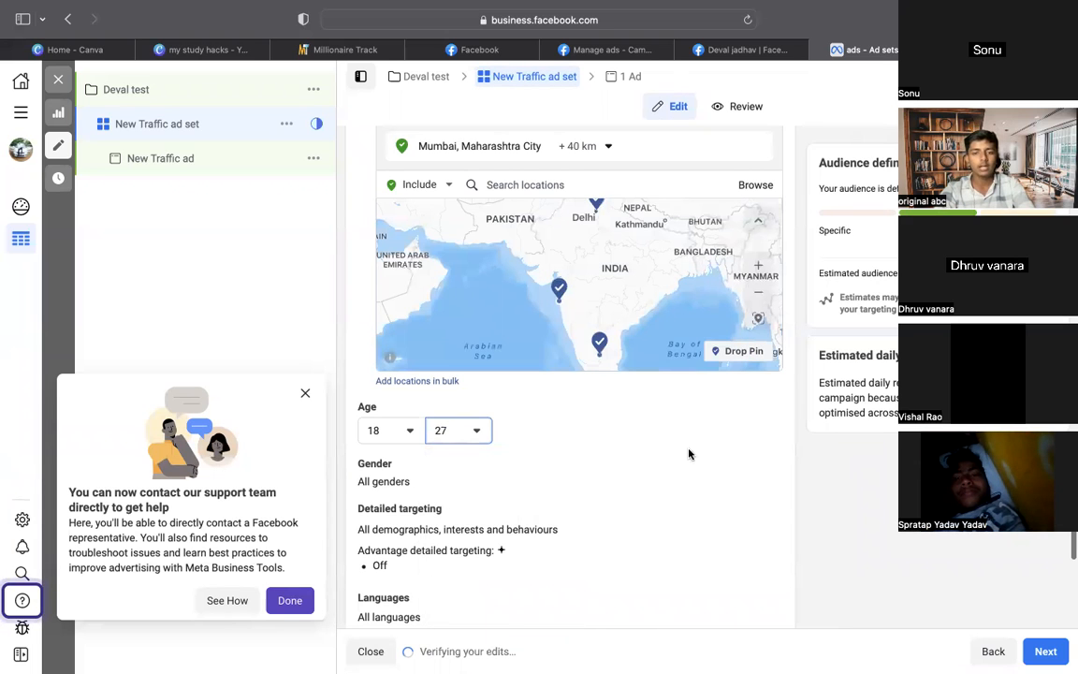
# Open the Gender setting, then open Detailed targeting for editing
pyautogui.click(762, 451)
pyautogui.scroll(-1, 764, 457)
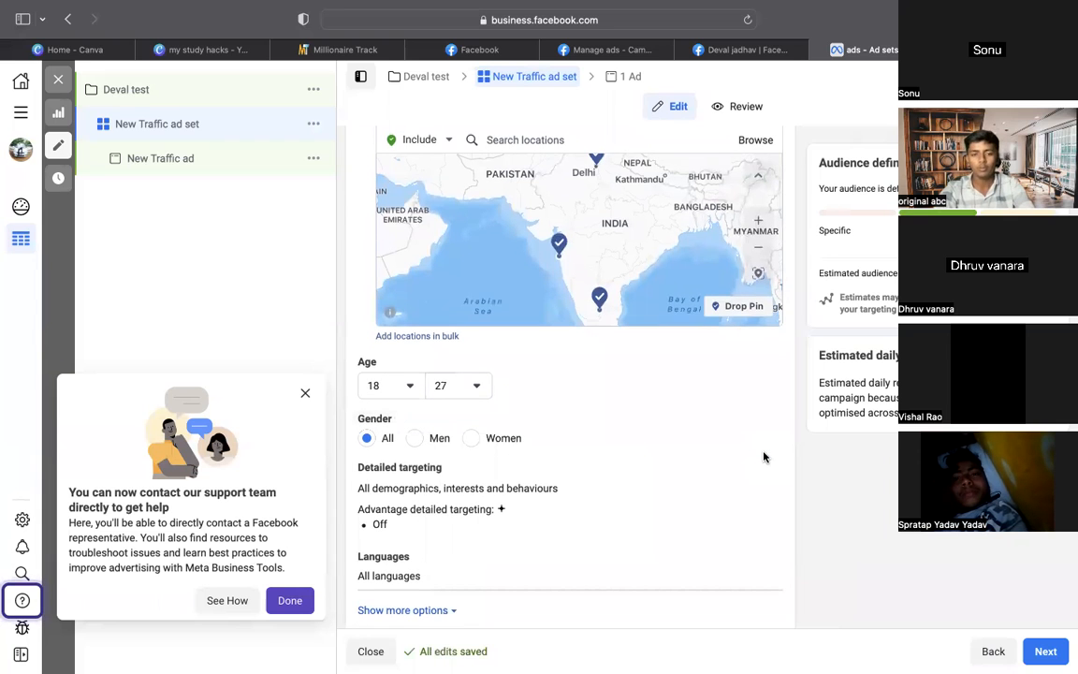
pyautogui.scroll(-1, 861, 472)
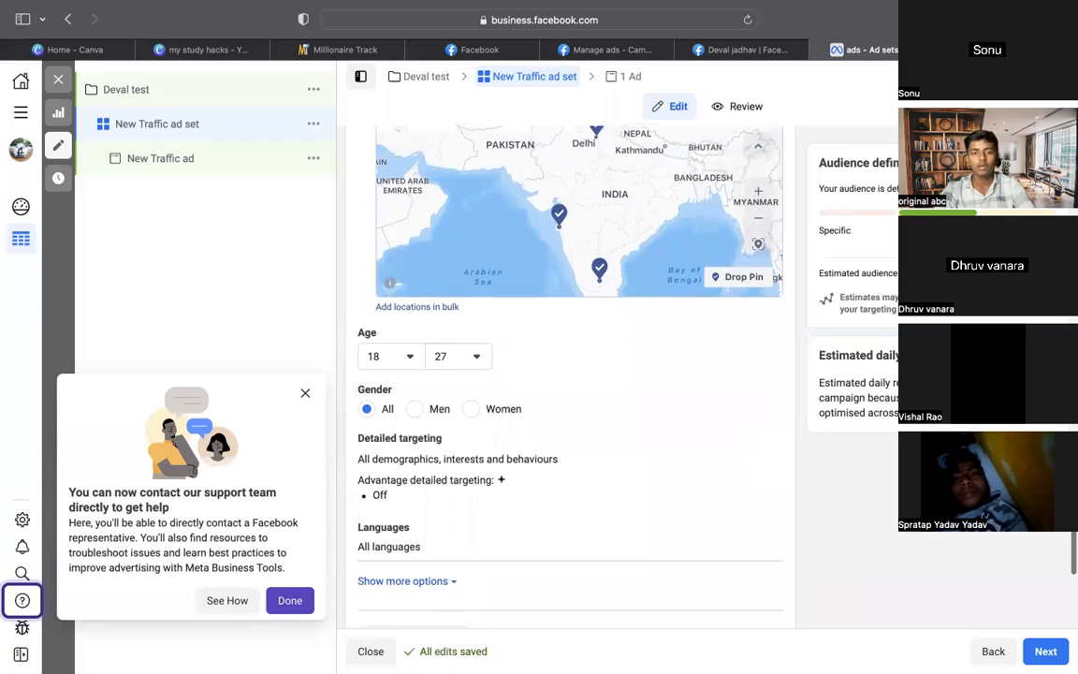
pyautogui.scroll(-3, 477, 428)
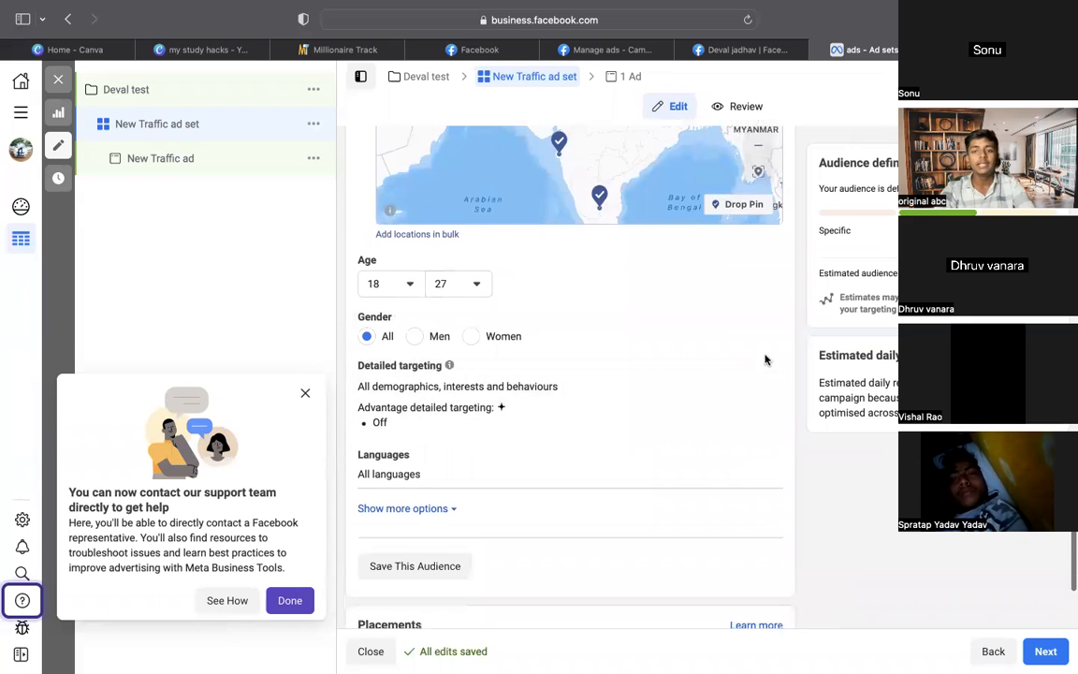
pyautogui.click(759, 367)
# Add Higher education and Student (education) as targeted interests
pyautogui.scroll(-1, 731, 426)
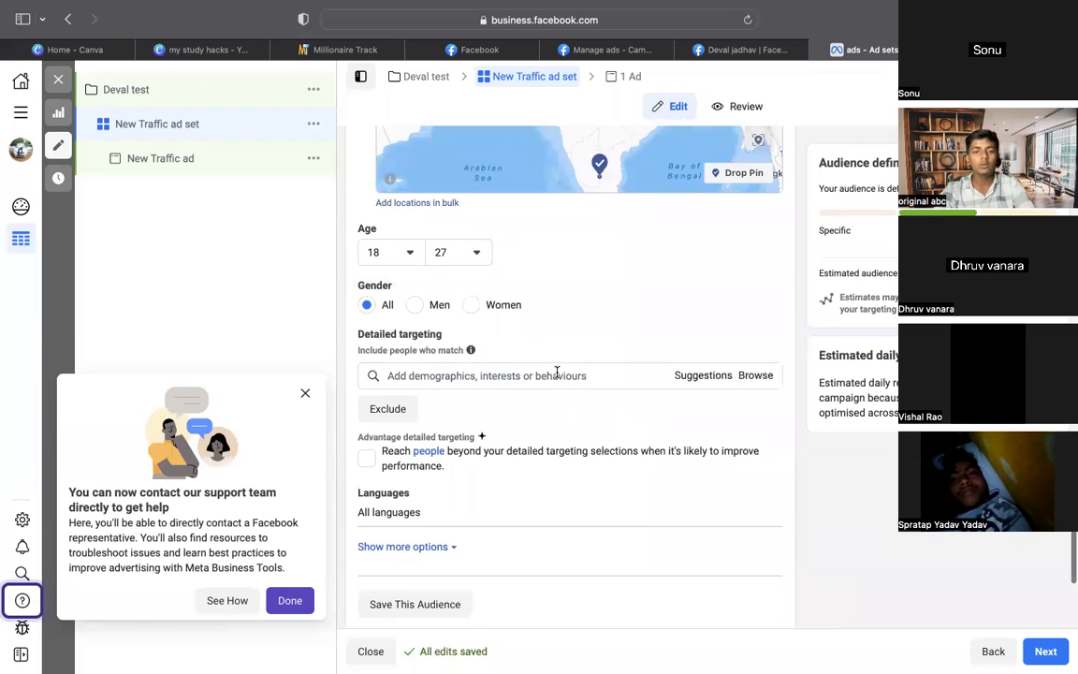
pyautogui.scroll(2, 557, 374)
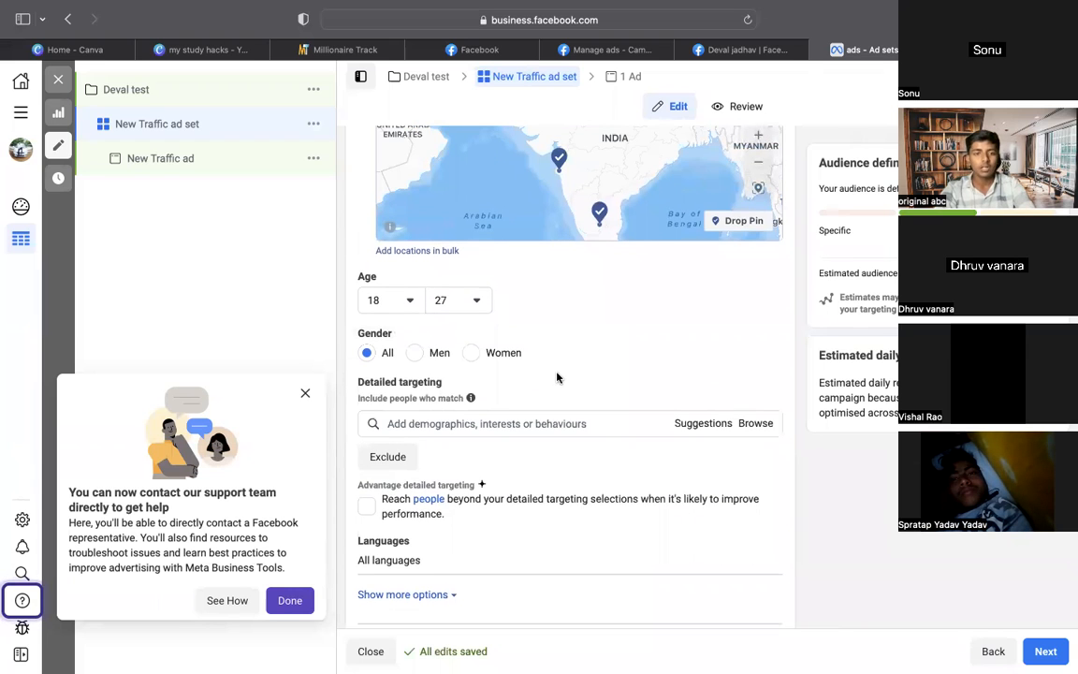
pyautogui.scroll(5, 557, 377)
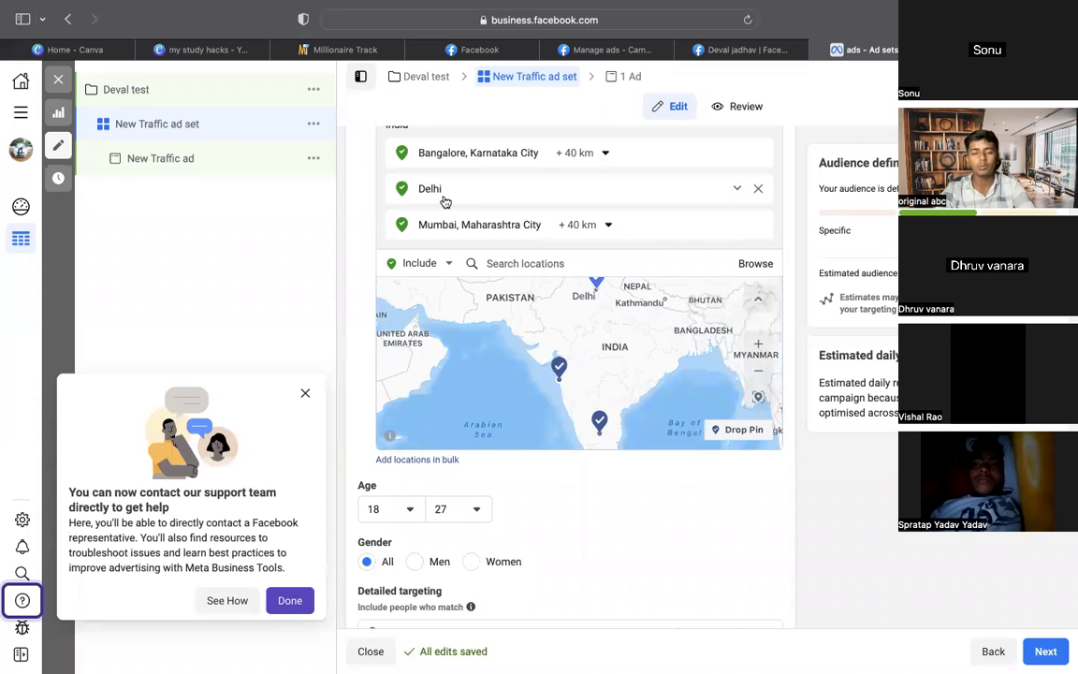
pyautogui.scroll(-3, 663, 218)
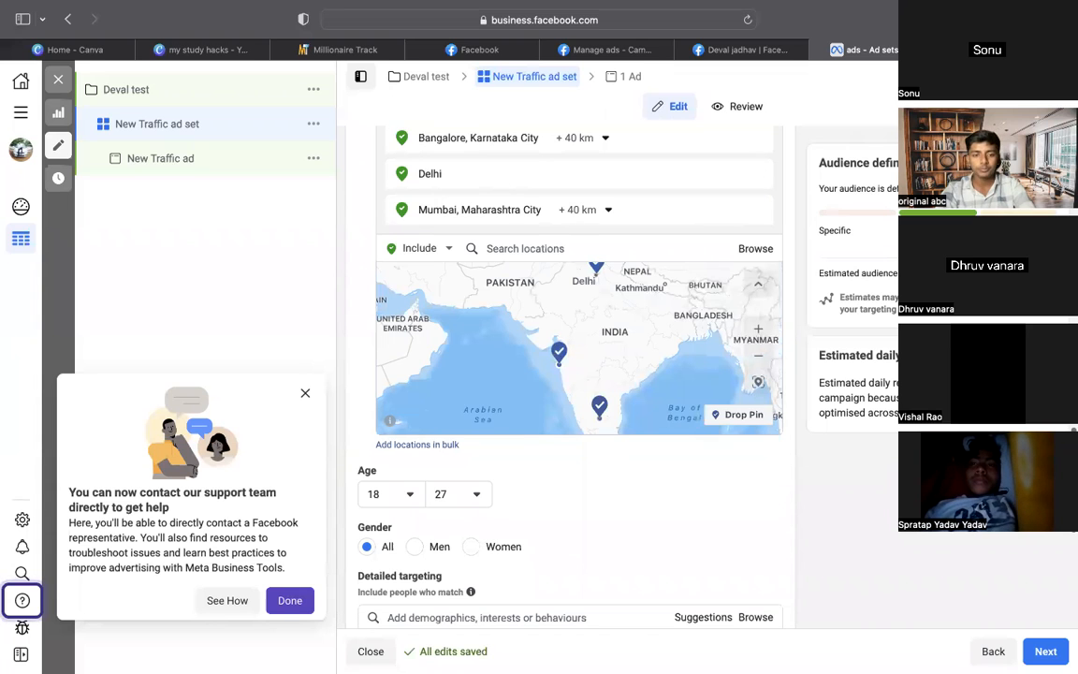
pyautogui.scroll(-6, 570, 374)
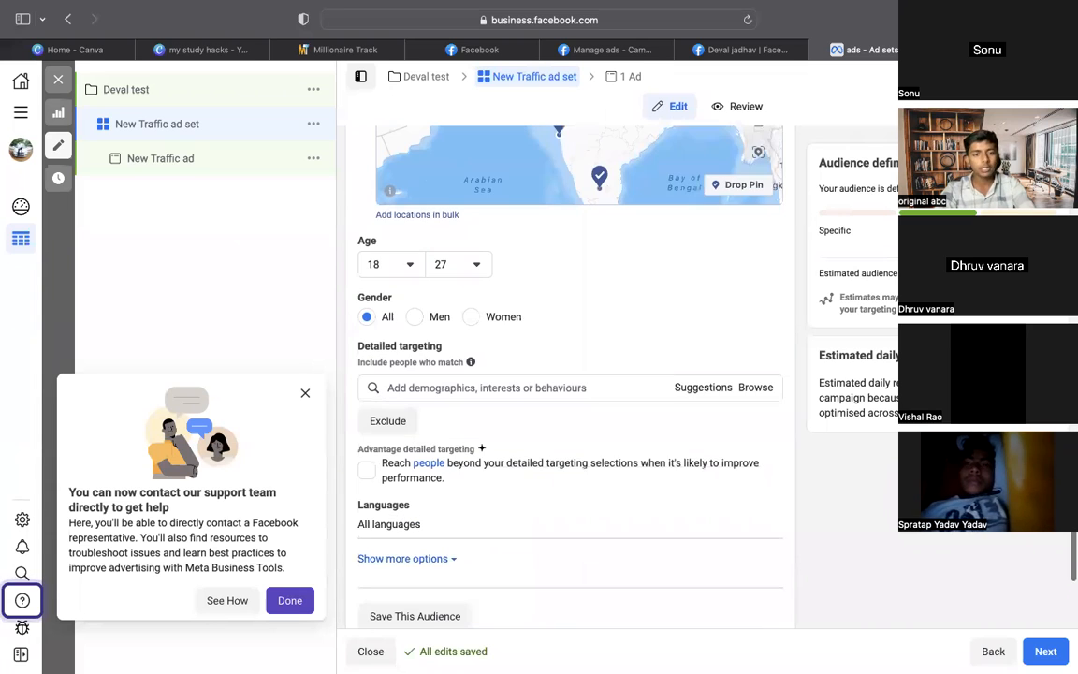
pyautogui.click(469, 388)
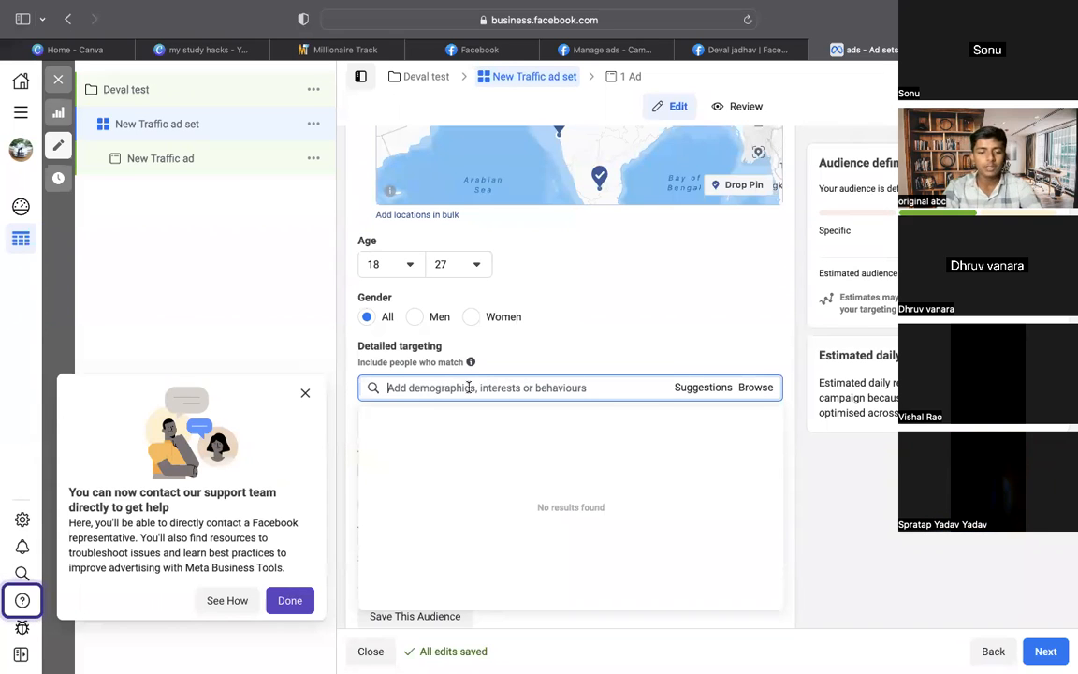
pyautogui.write('higher')
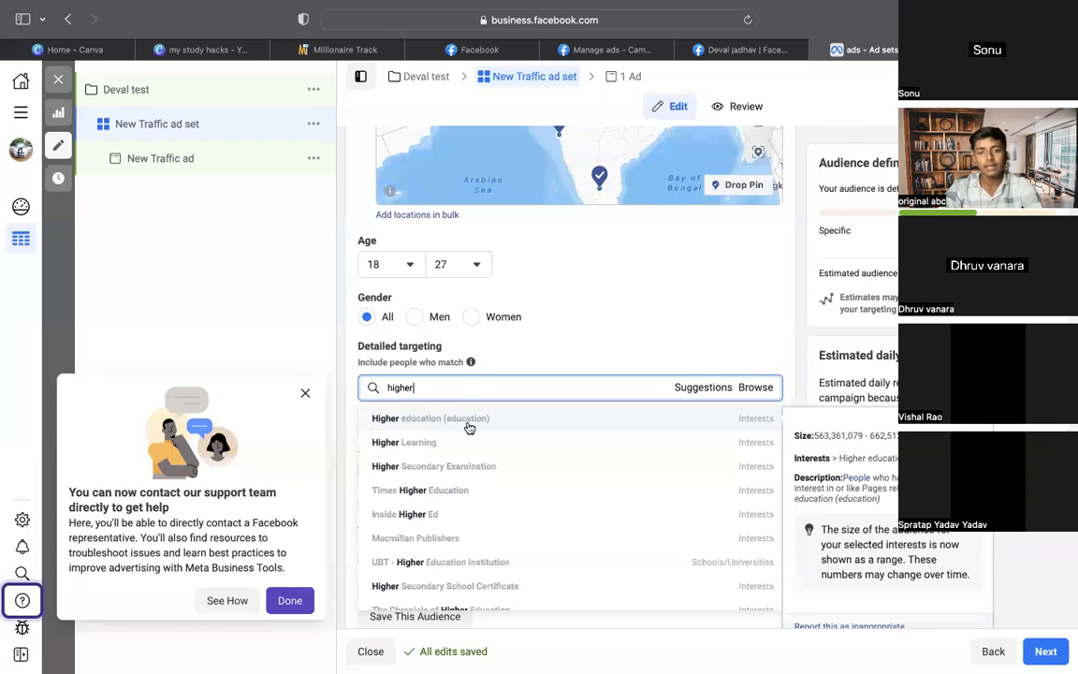
pyautogui.click(468, 428)
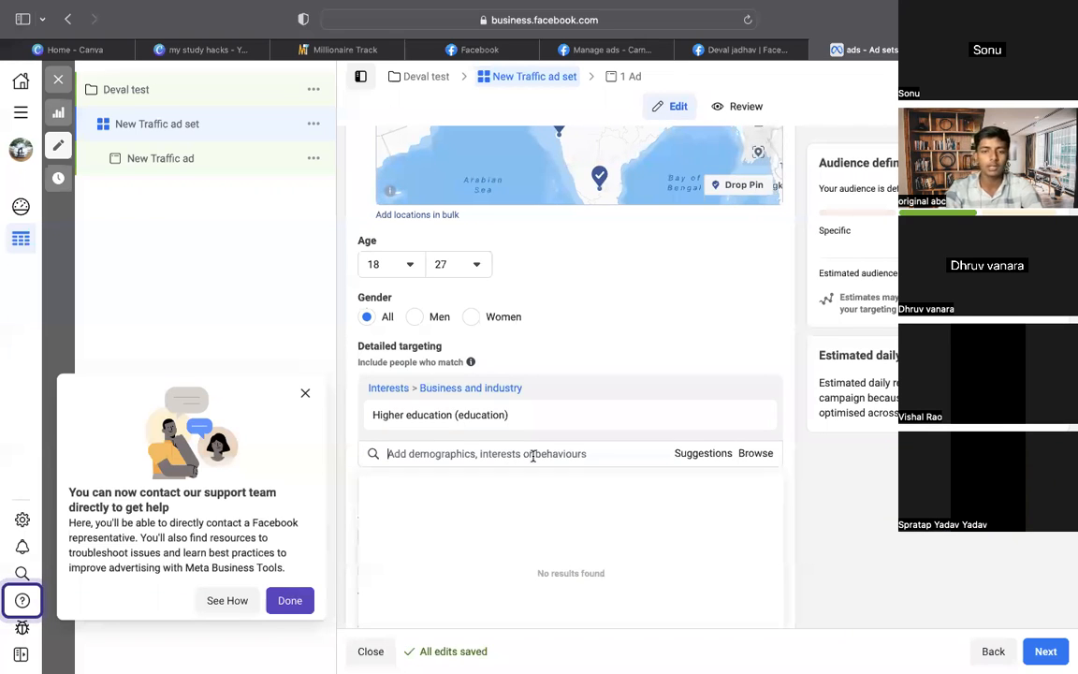
pyautogui.click(709, 453)
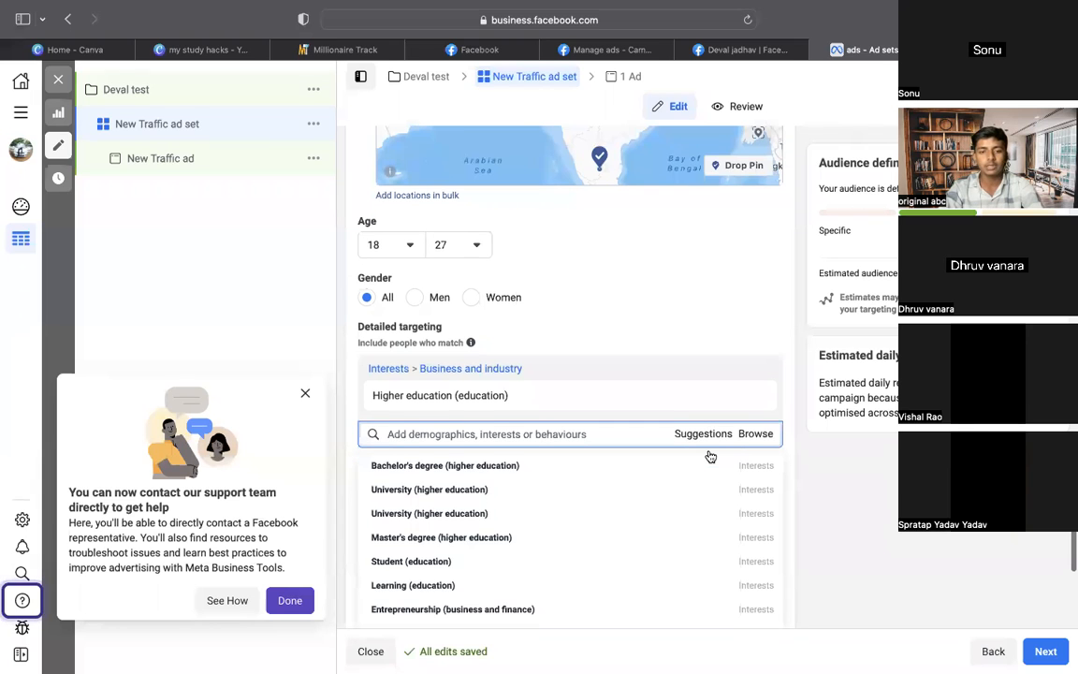
pyautogui.click(520, 518)
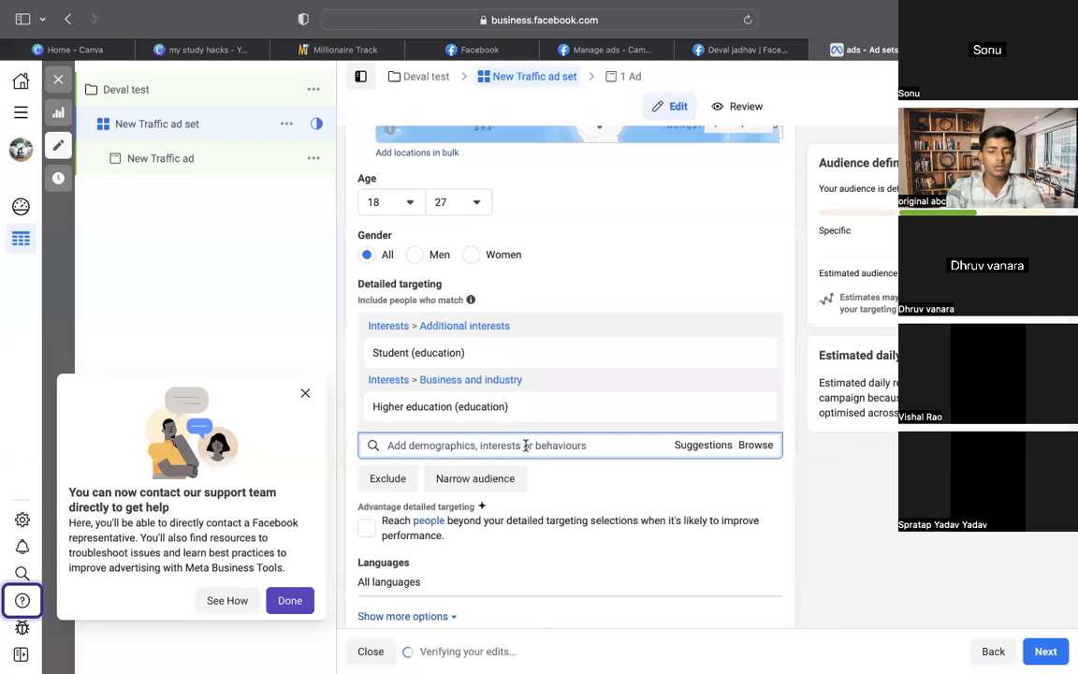
# Add Job hunting, Job interview and the 'Looking for work!' job title to targeting
pyautogui.write('job')
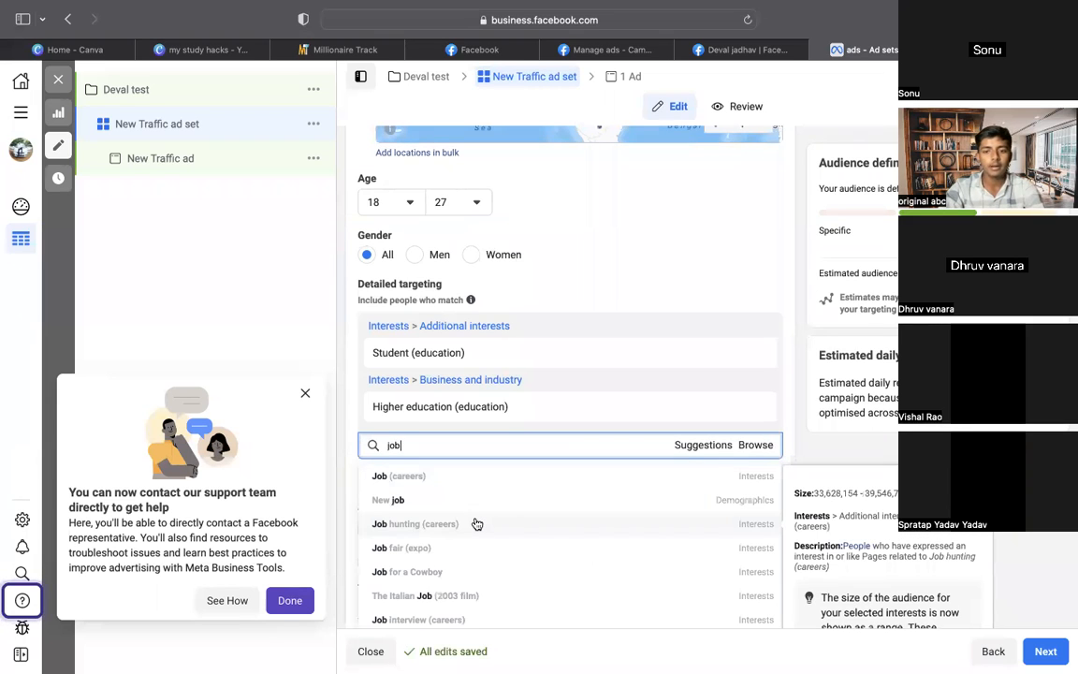
pyautogui.click(475, 523)
pyautogui.scroll(-2, 614, 418)
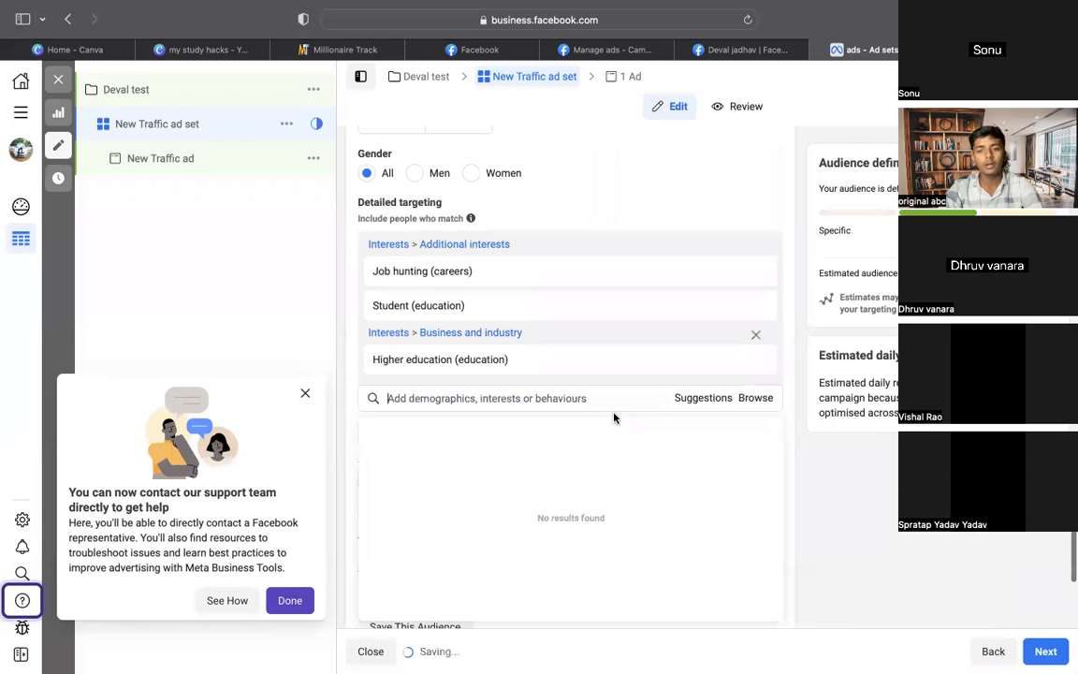
pyautogui.click(703, 399)
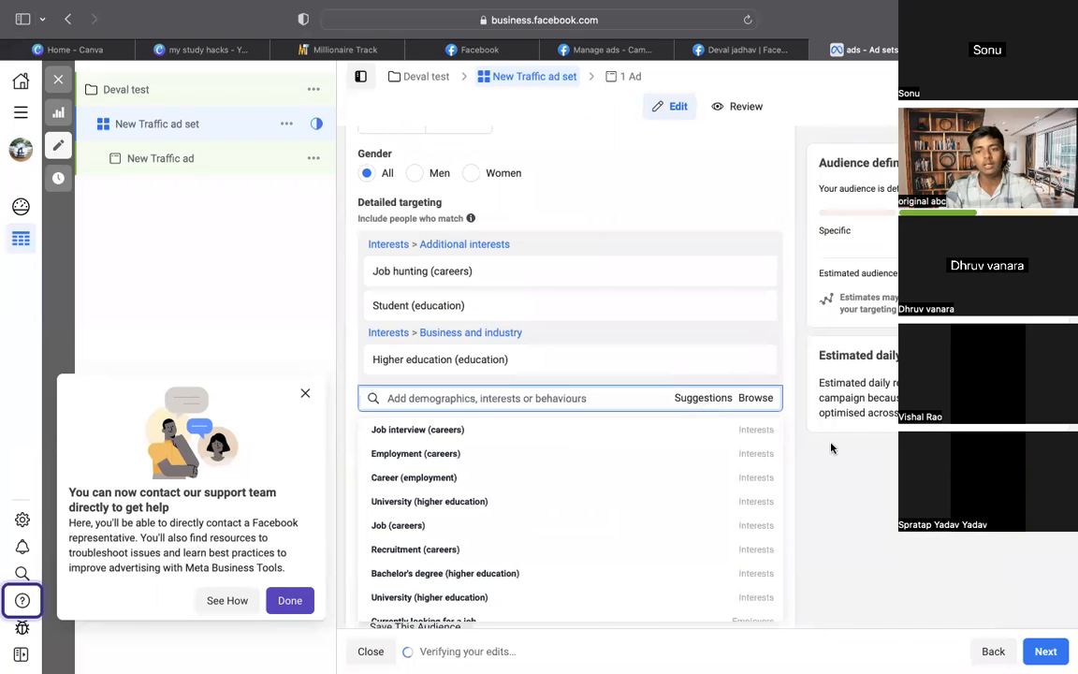
pyautogui.scroll(-1, 759, 438)
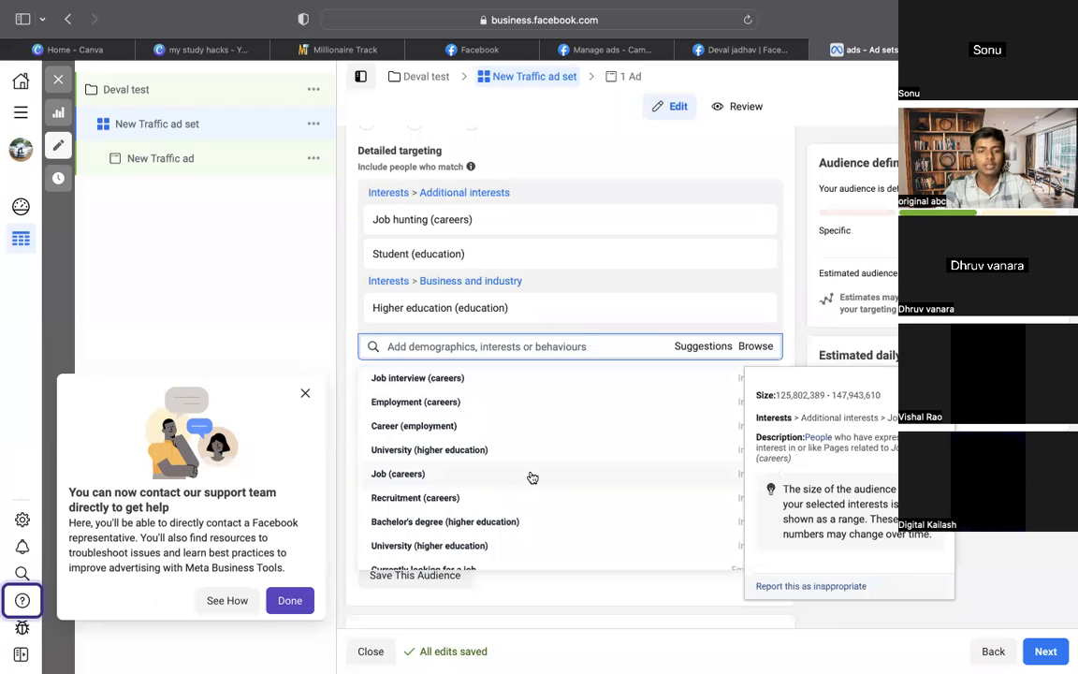
pyautogui.click(556, 379)
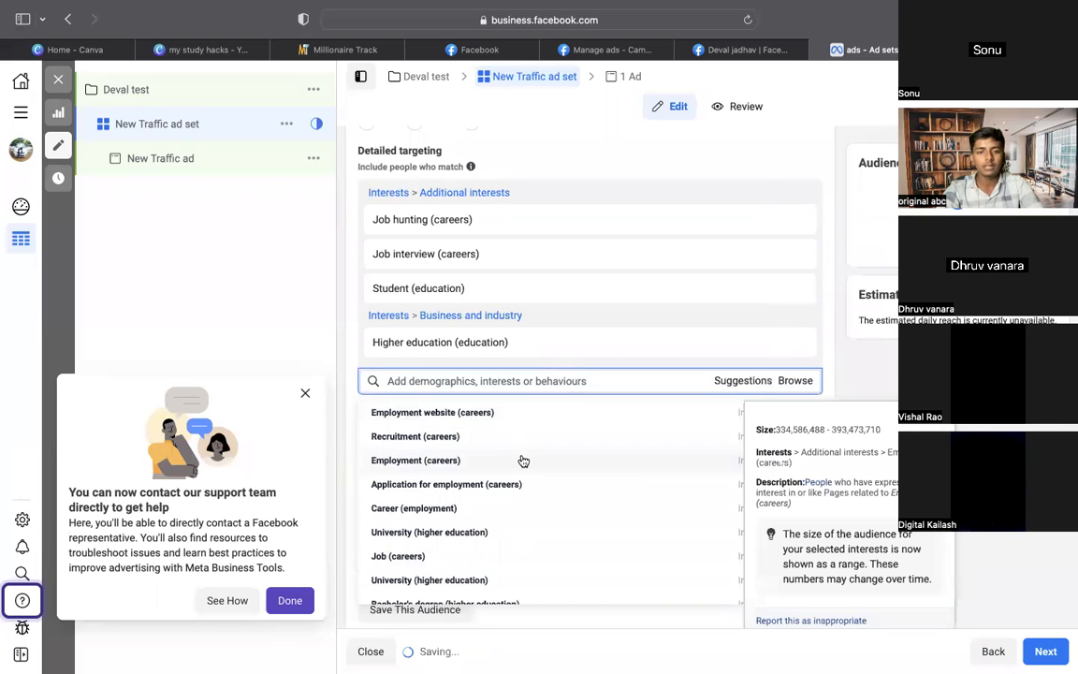
pyautogui.scroll(-2, 523, 460)
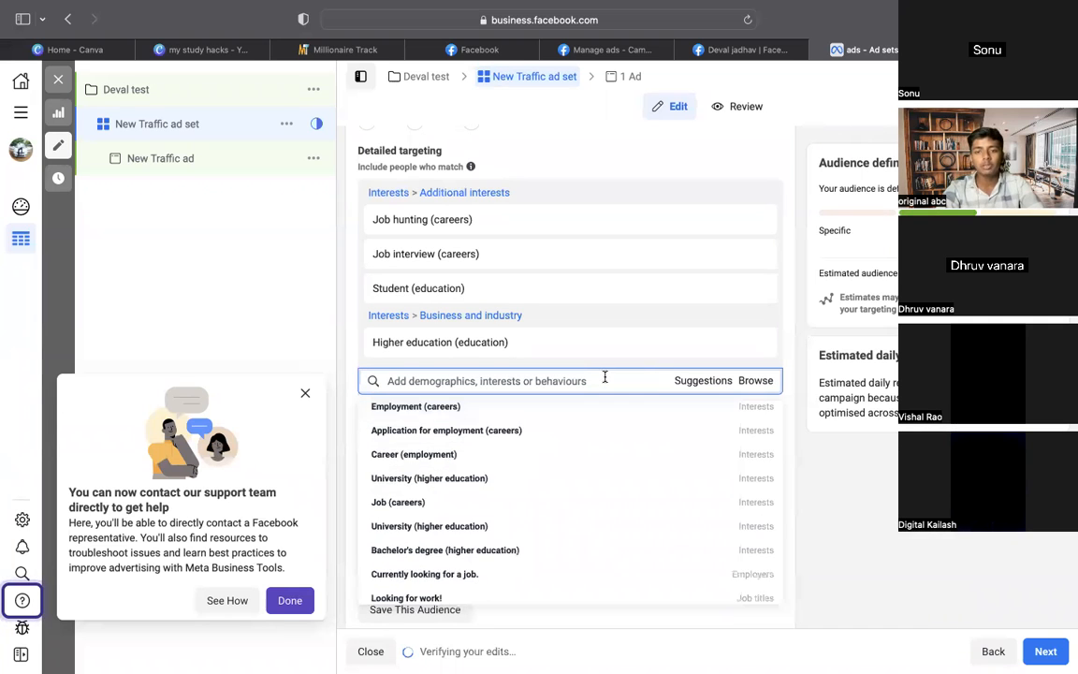
pyautogui.scroll(-2, 608, 413)
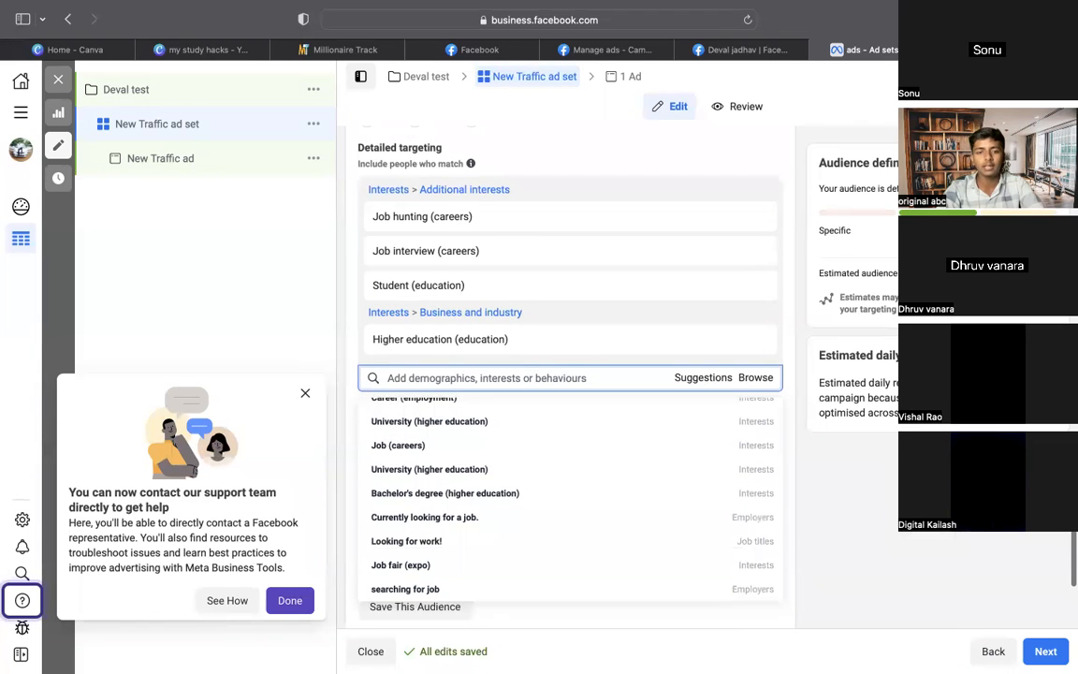
pyautogui.scroll(-1, 520, 432)
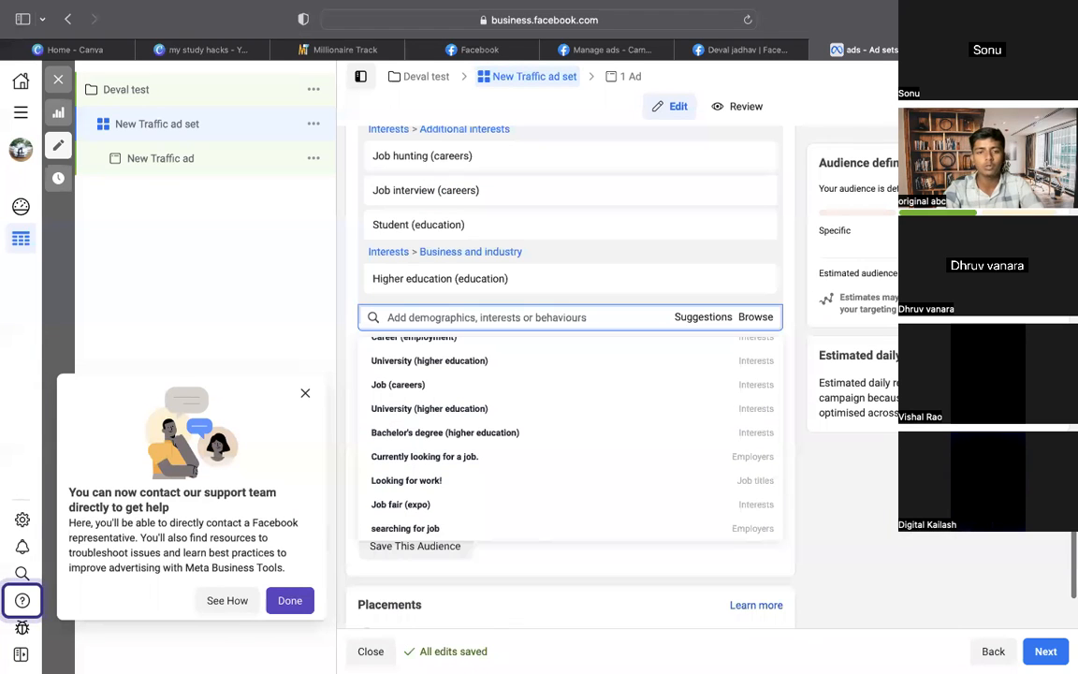
pyautogui.click(468, 482)
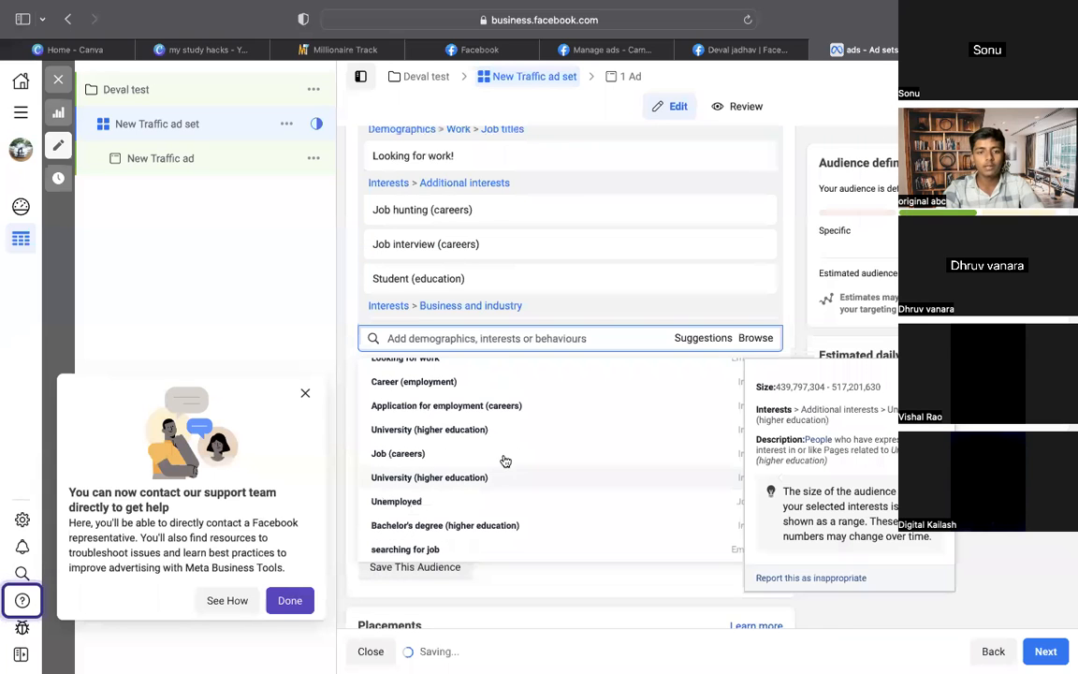
pyautogui.scroll(3, 513, 409)
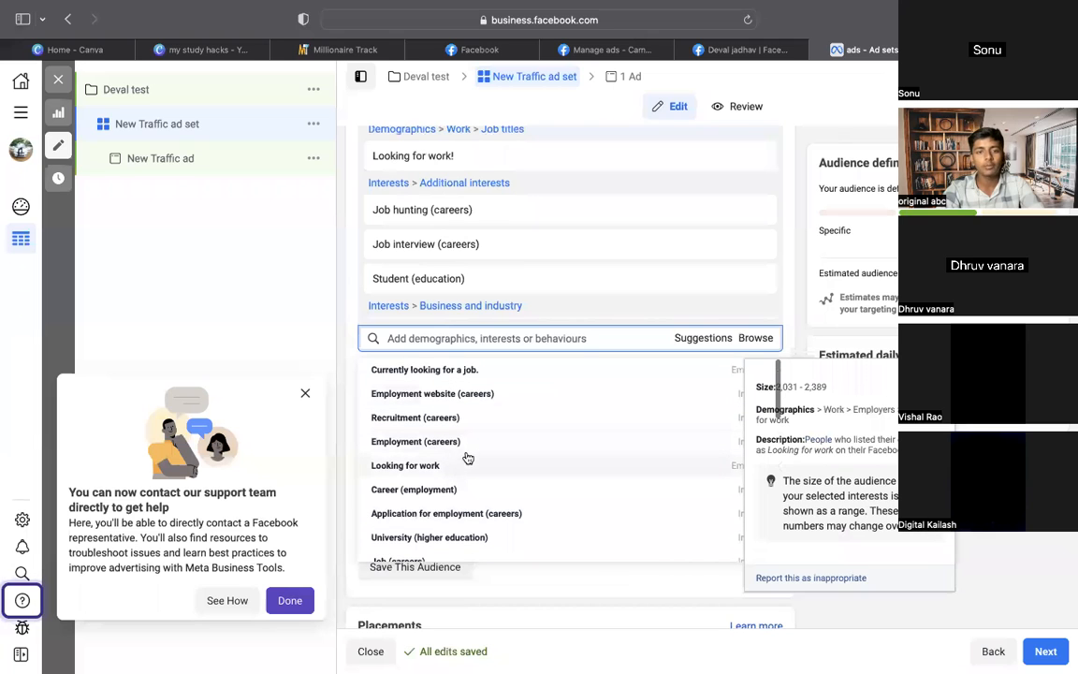
pyautogui.click(571, 337)
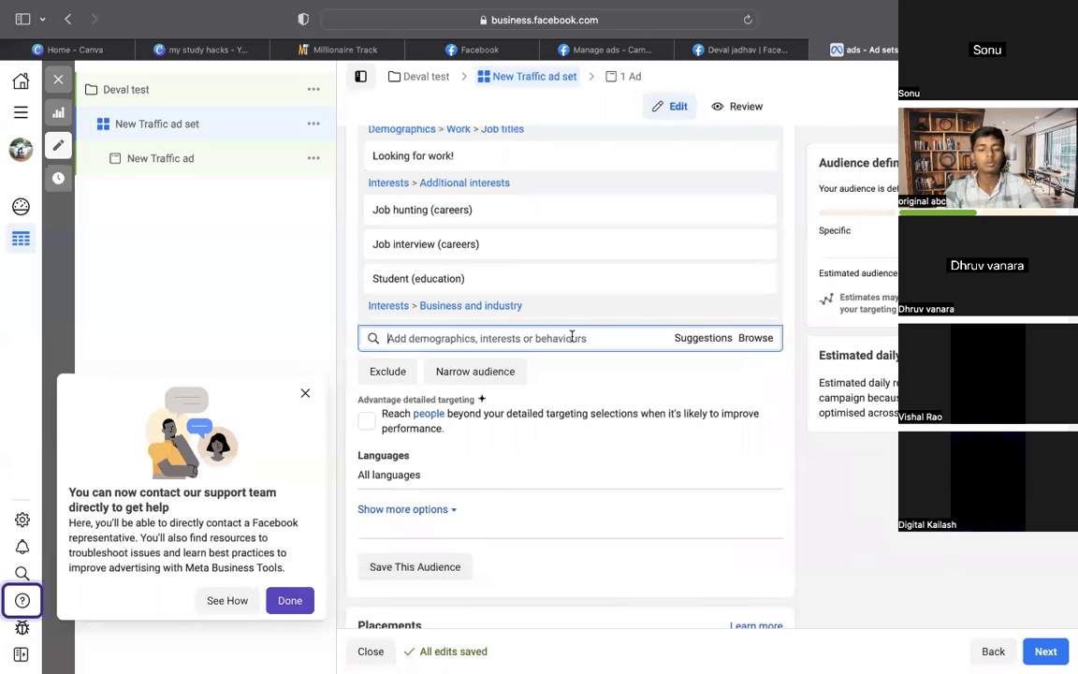
# Add Freelancer as an employer, plus BYJU's and Skillshare as interests
pyautogui.write('freelan')
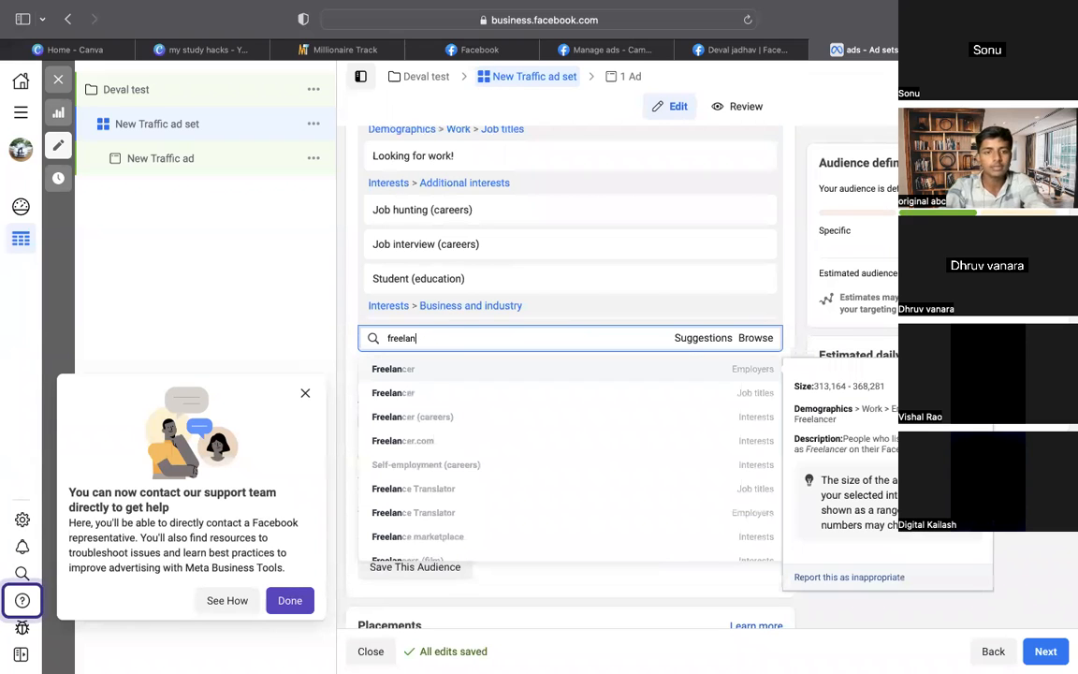
pyautogui.click(588, 376)
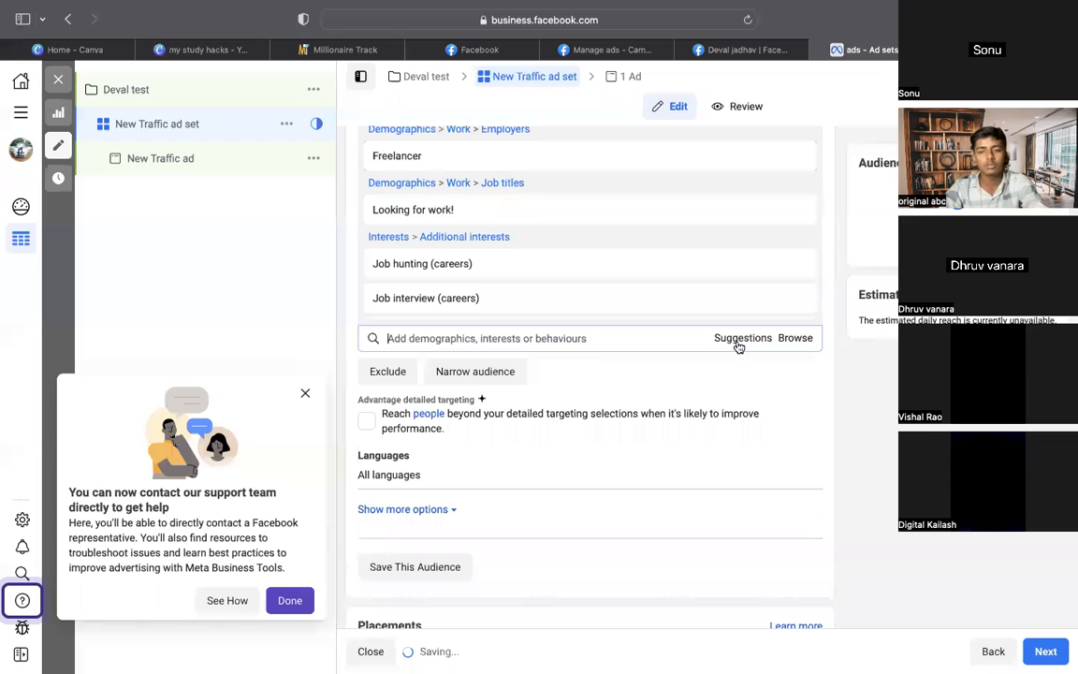
pyautogui.click(532, 346)
pyautogui.write('byju')
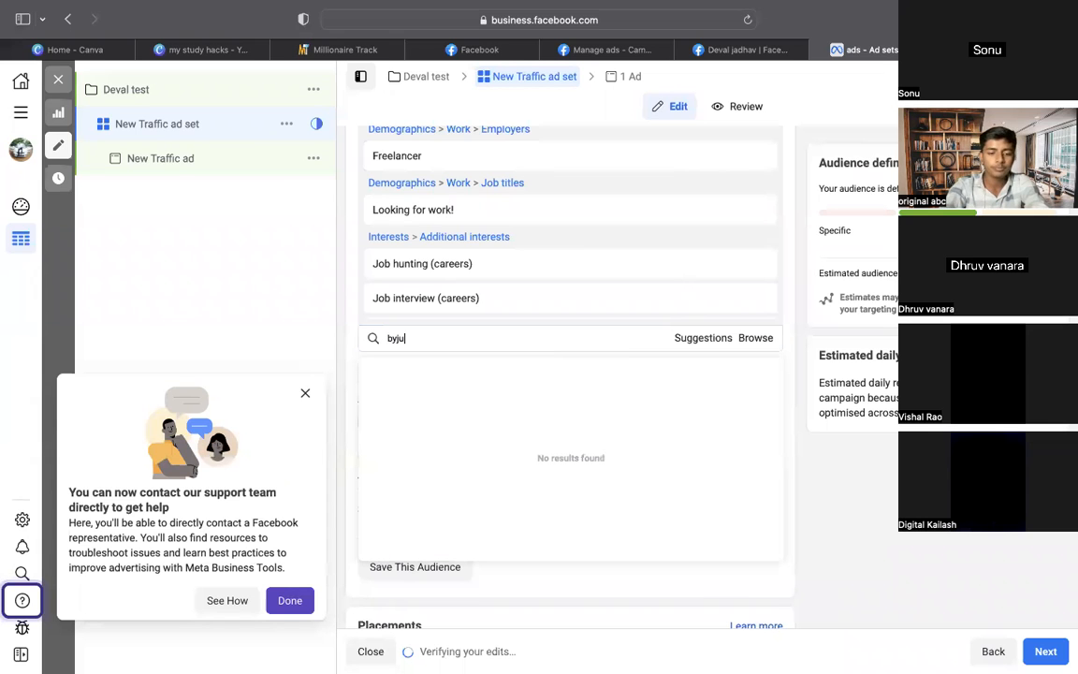
pyautogui.write('s')
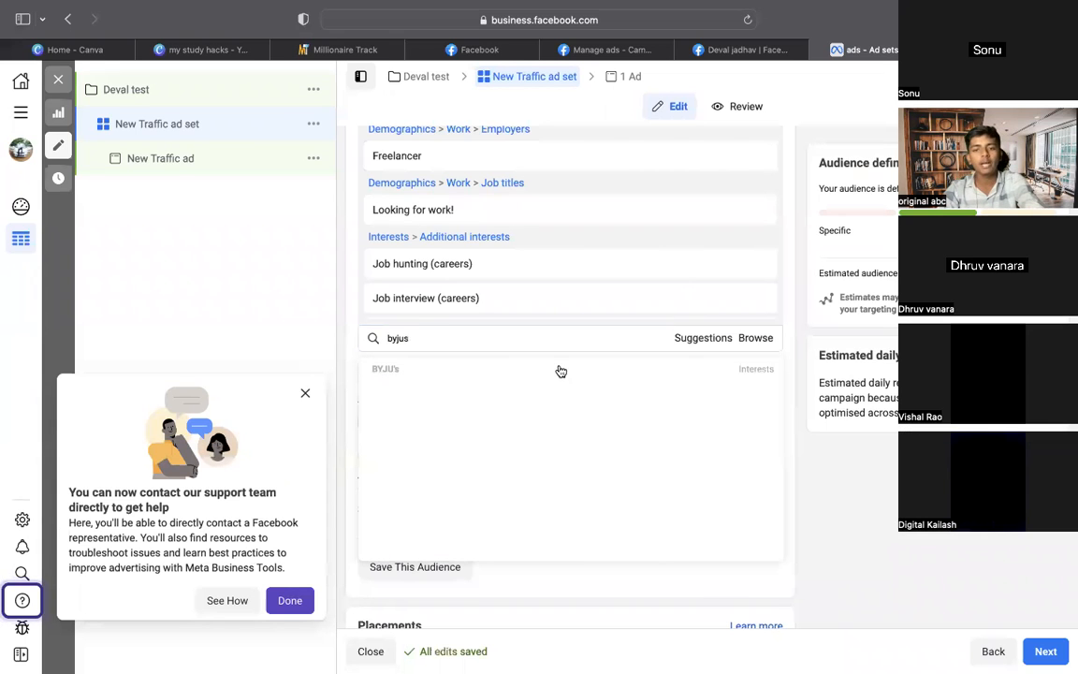
pyautogui.click(560, 369)
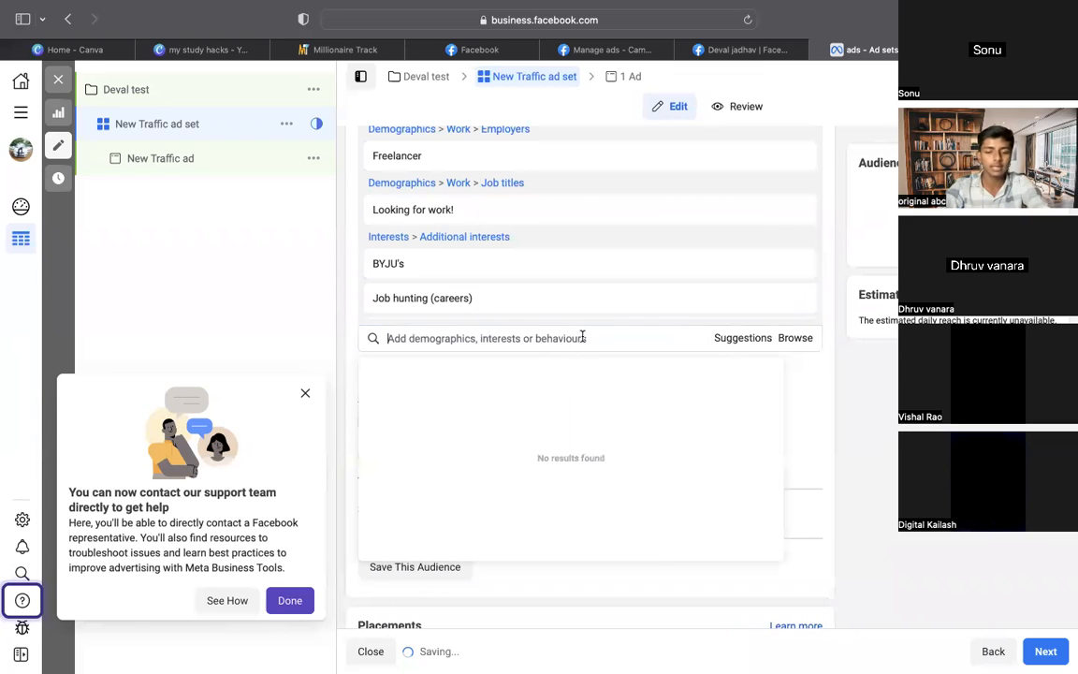
pyautogui.write('skil')
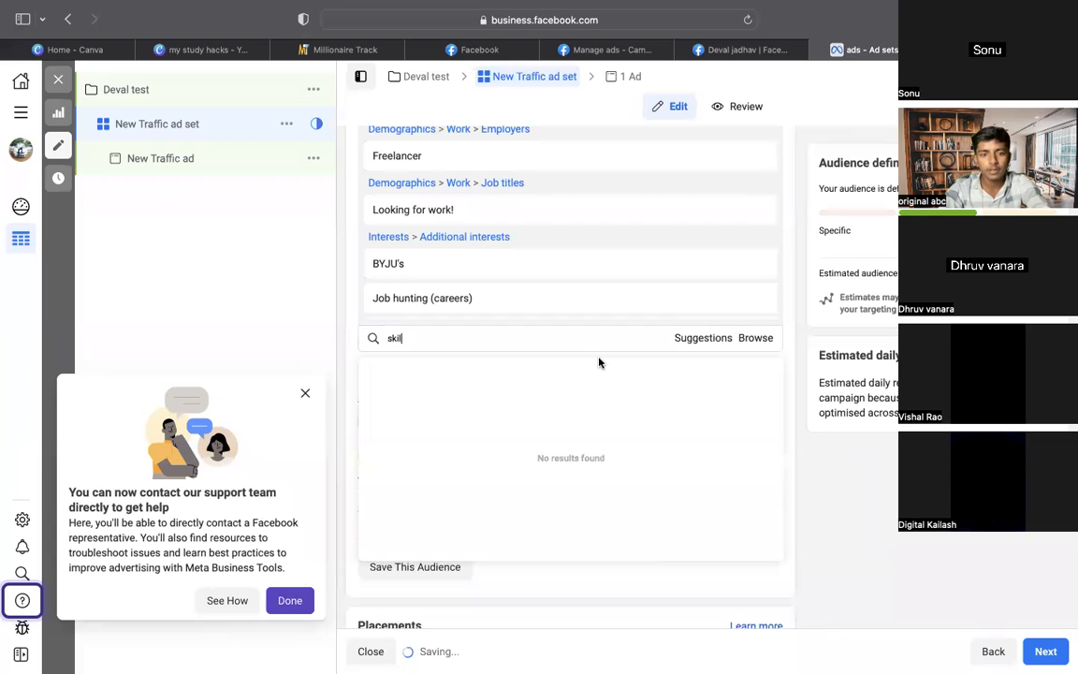
pyautogui.write('lsha')
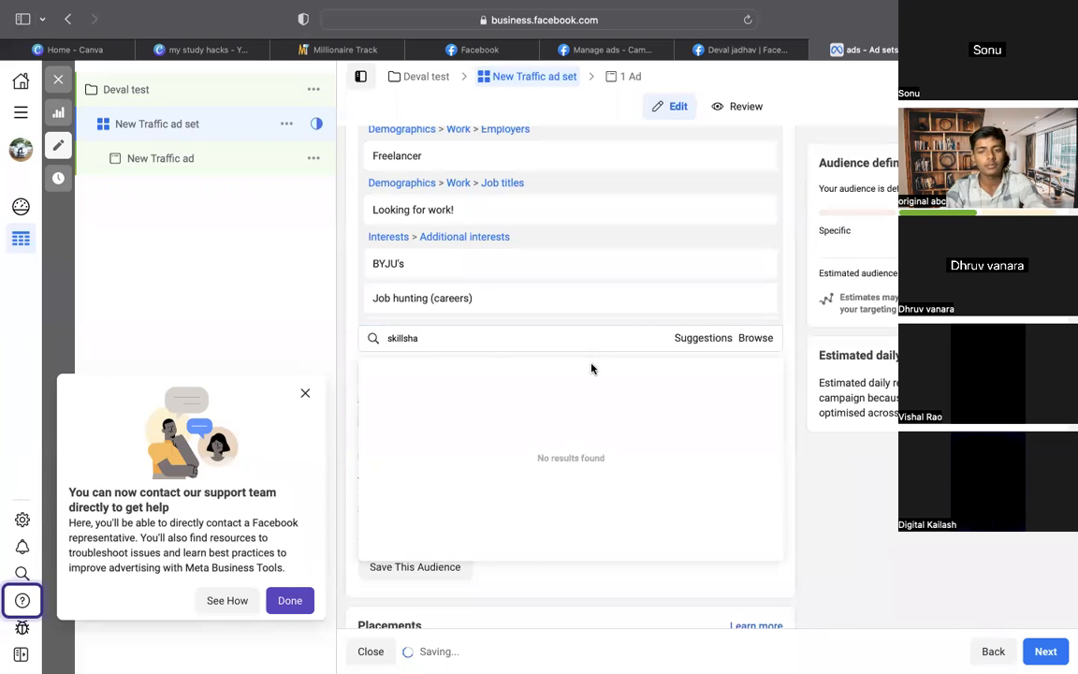
pyautogui.click(397, 337)
pyautogui.doubleClick(432, 336)
pyautogui.write('sk')
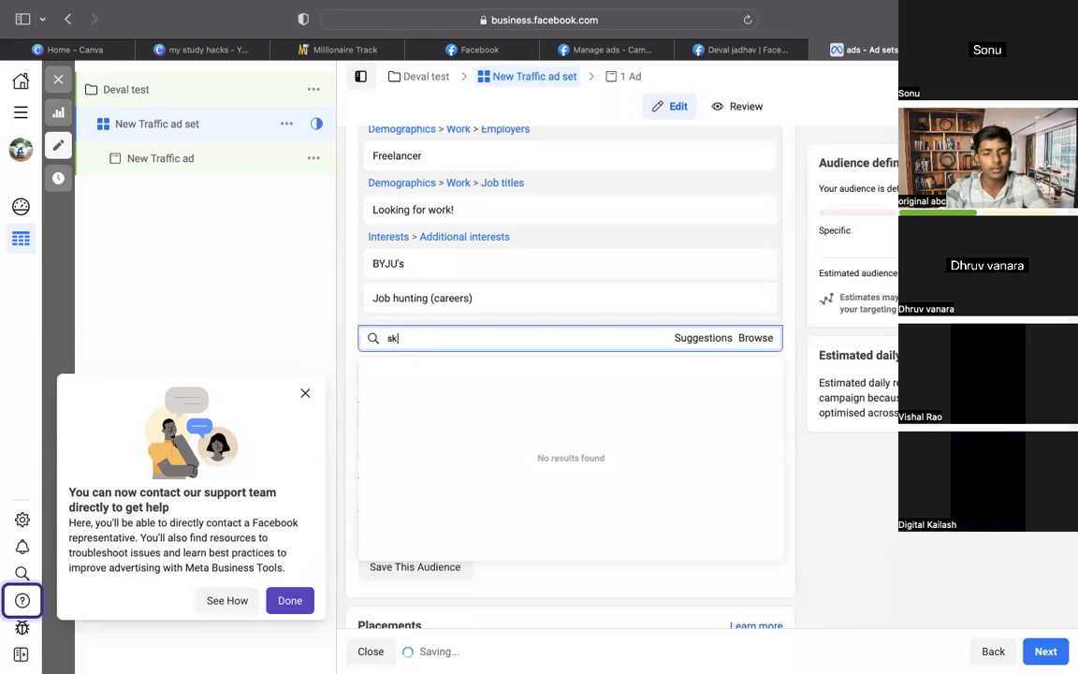
pyautogui.write('illsh')
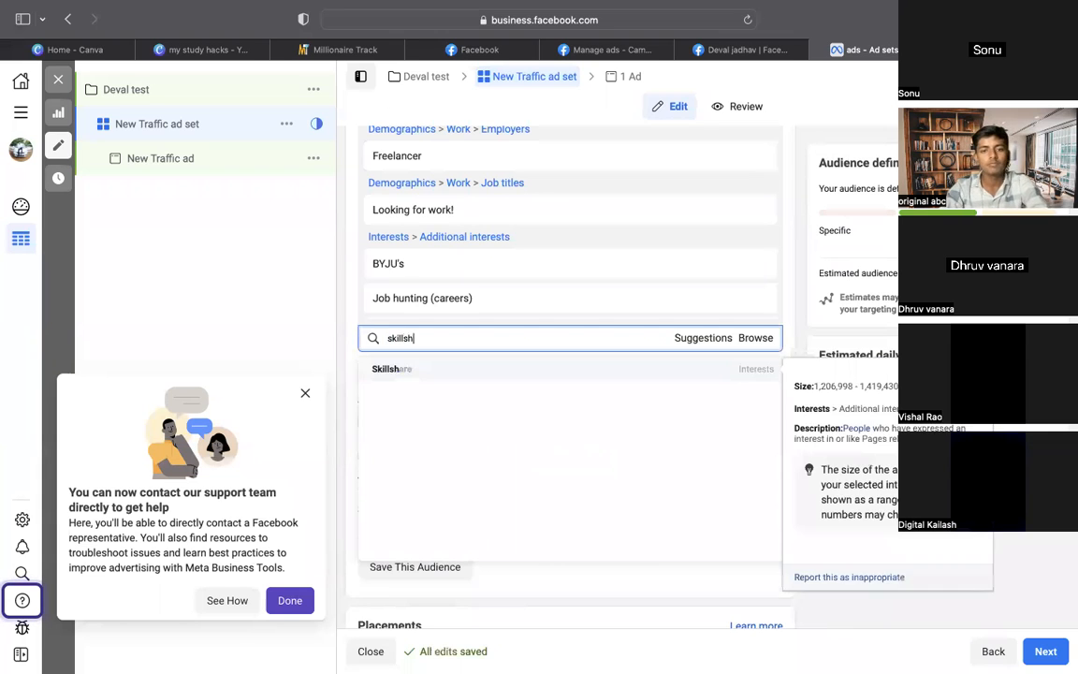
pyautogui.click(406, 371)
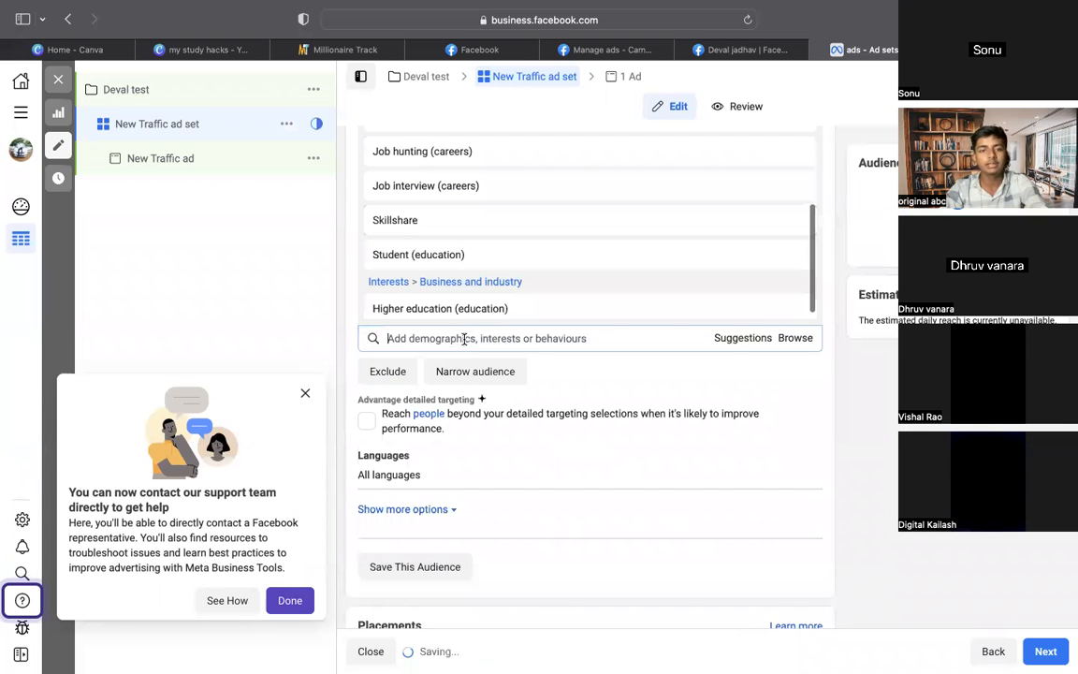
# Add Udemy, then Coursera and Khan Academy from the suggestions
pyautogui.write('udeny')
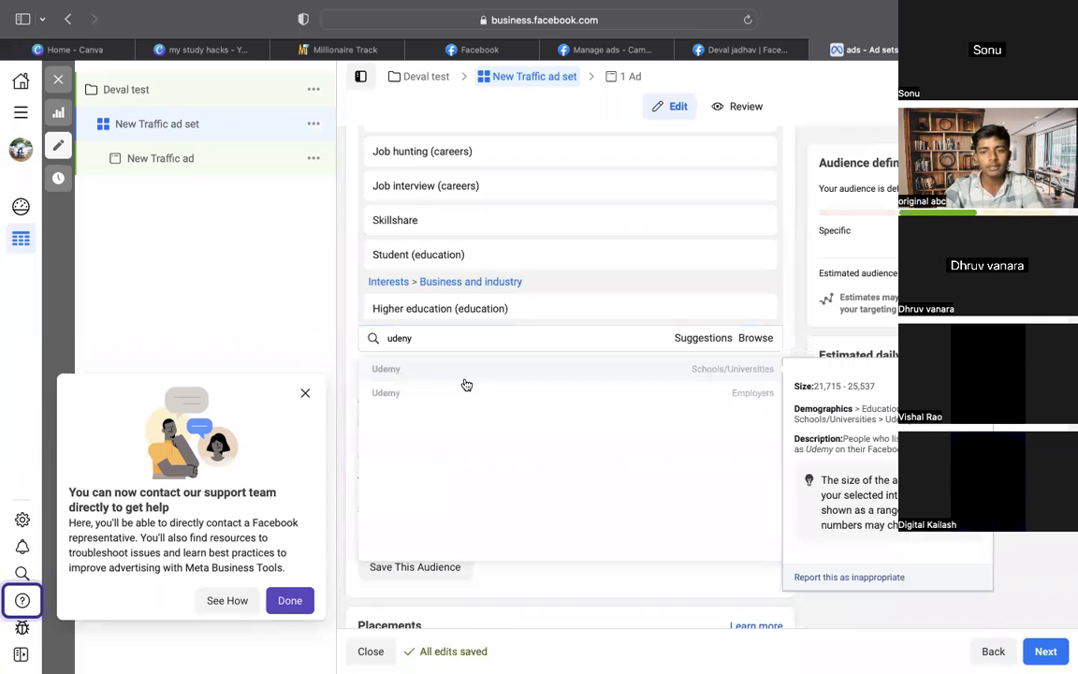
pyautogui.click(465, 384)
pyautogui.click(740, 338)
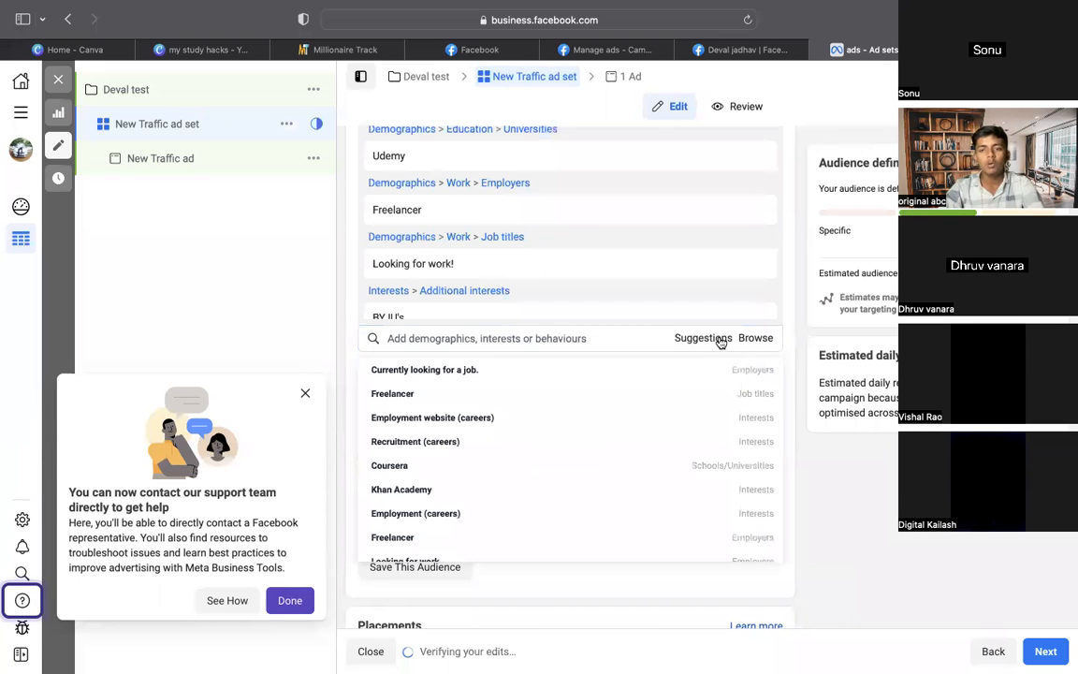
pyautogui.scroll(-1, 675, 380)
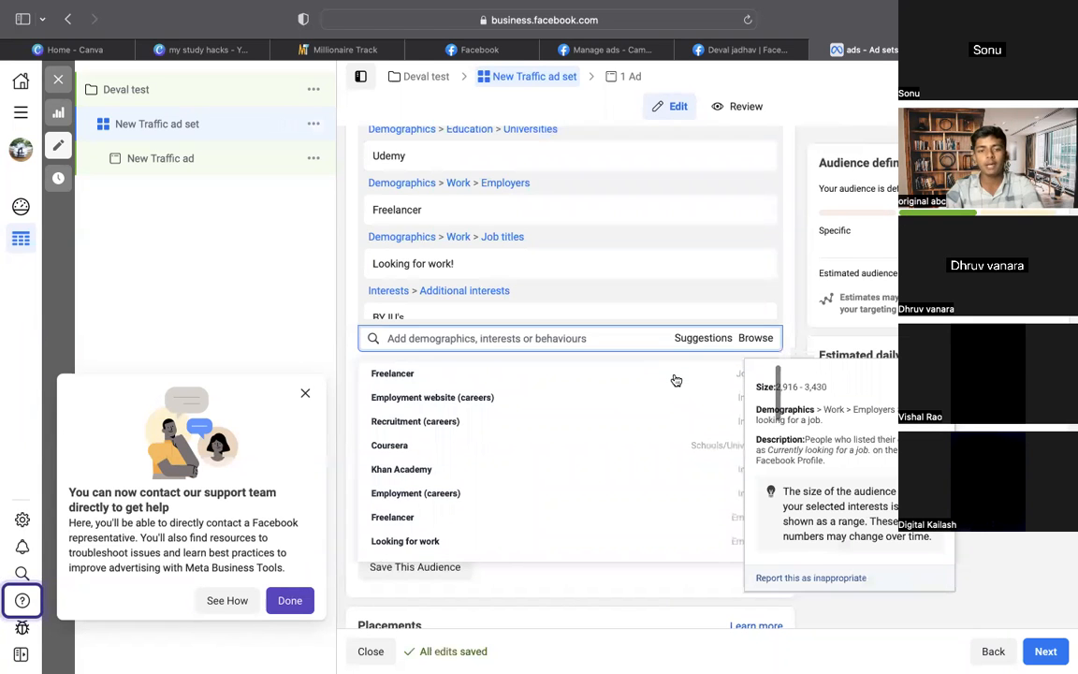
pyautogui.click(615, 423)
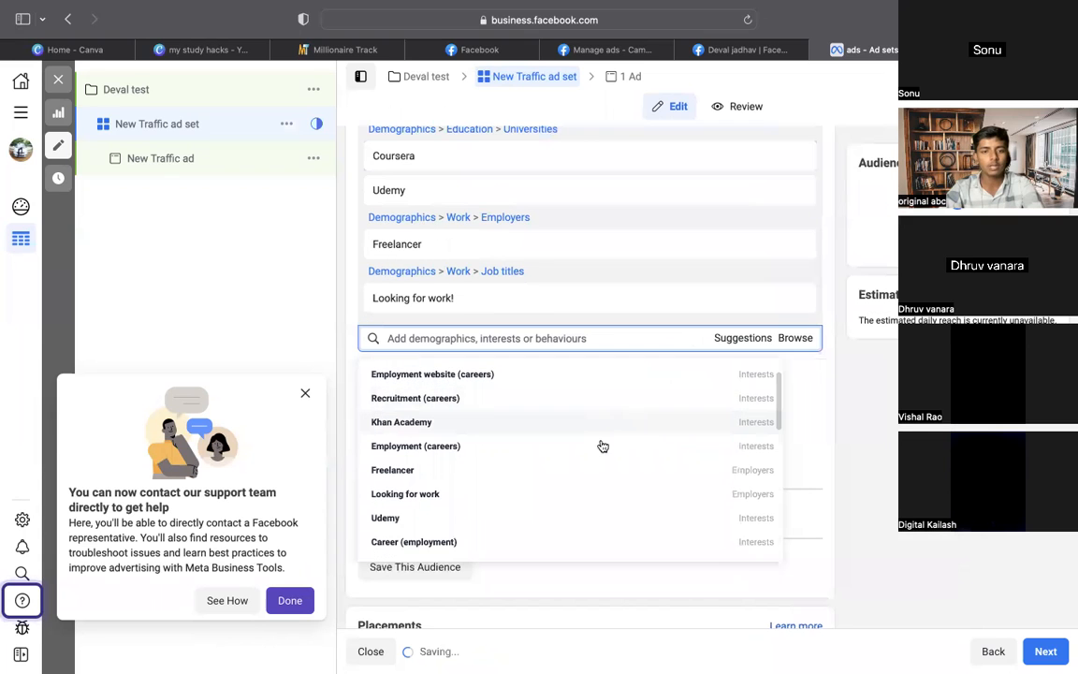
pyautogui.click(608, 424)
pyautogui.scroll(-5, 604, 452)
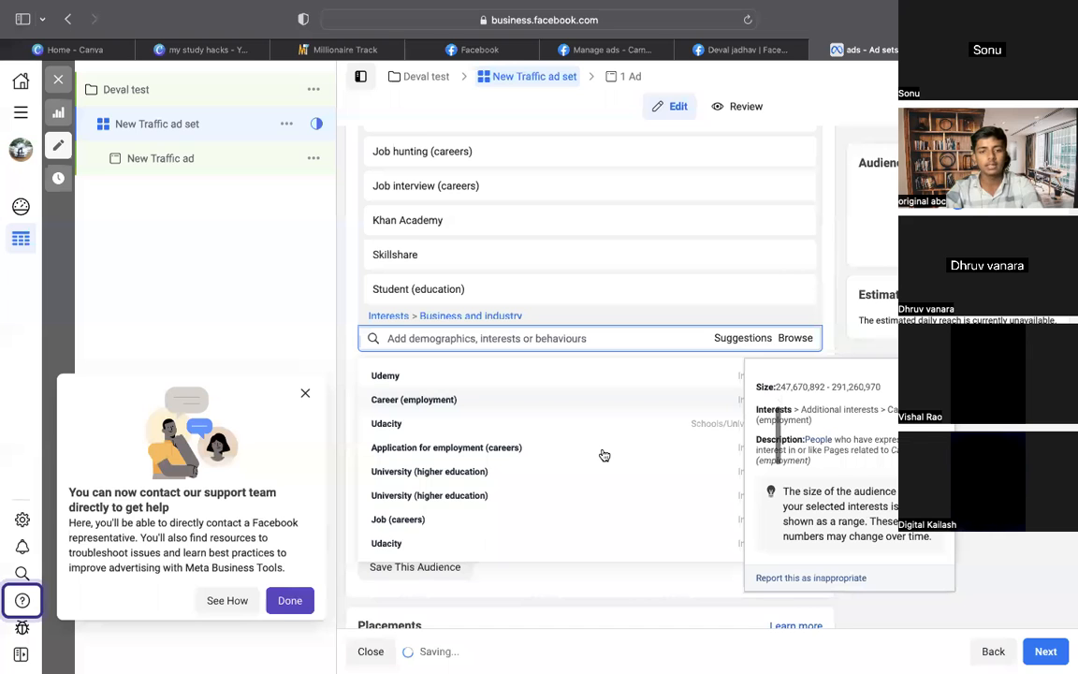
pyautogui.scroll(-5, 603, 455)
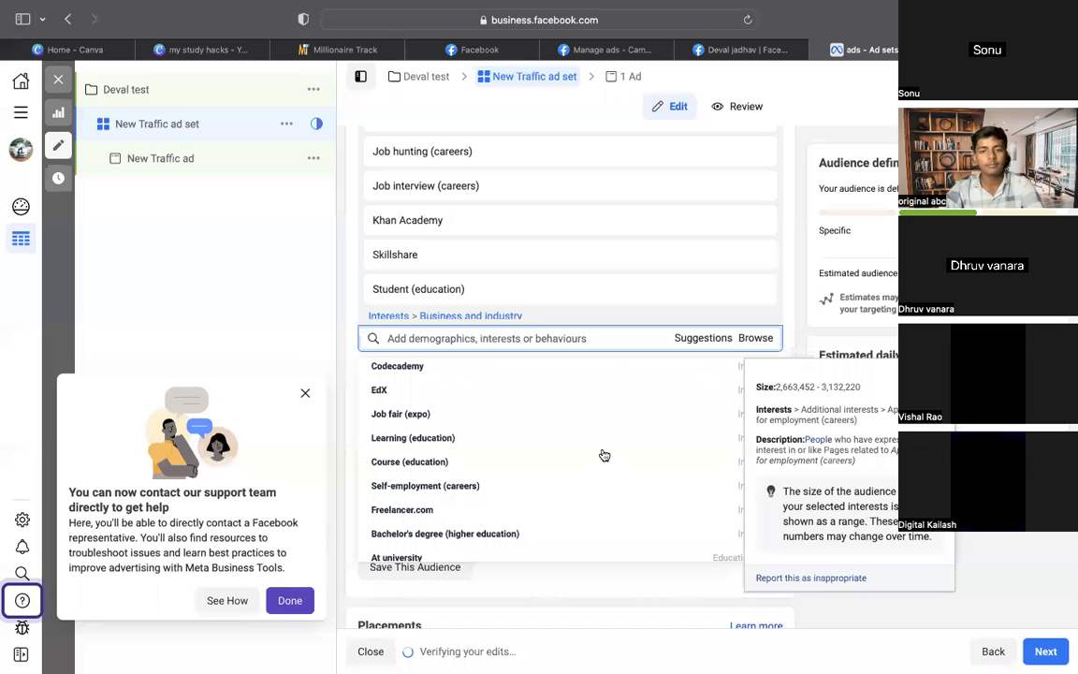
pyautogui.click(579, 342)
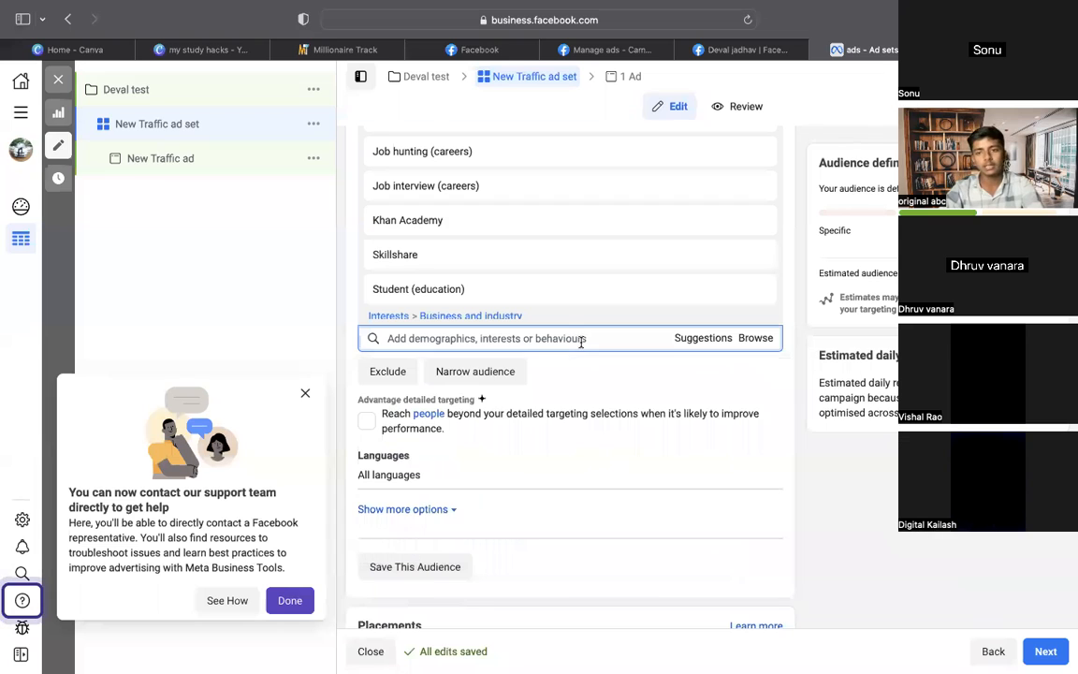
pyautogui.click(868, 468)
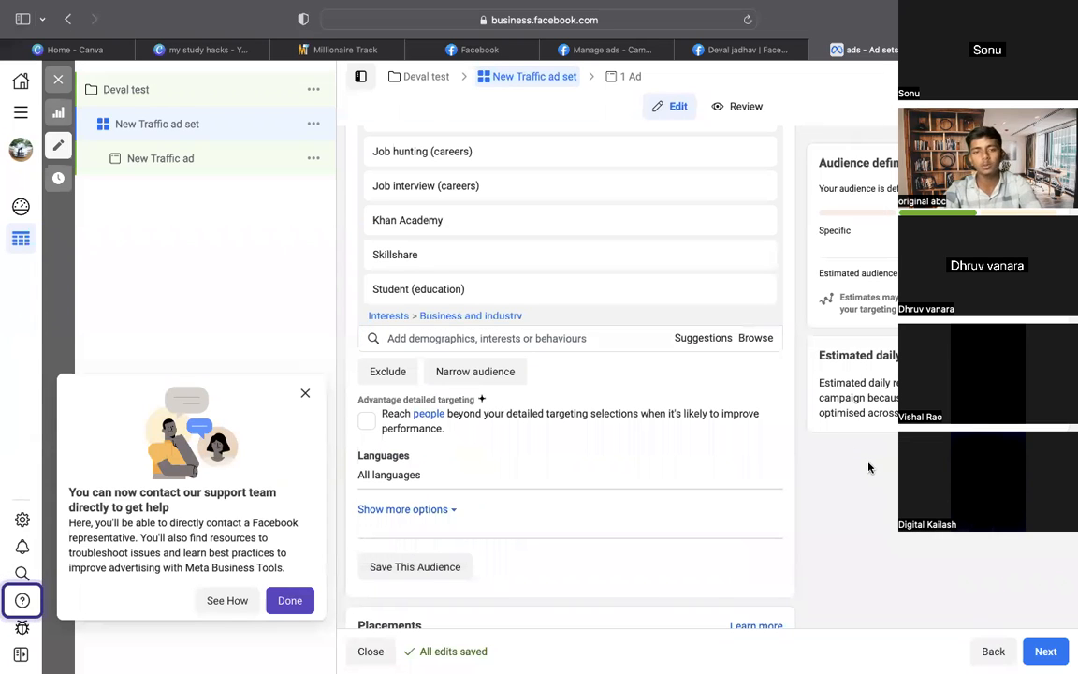
# Review the added interests and open the empty exclusion section of detailed targeting
pyautogui.scroll(2, 808, 266)
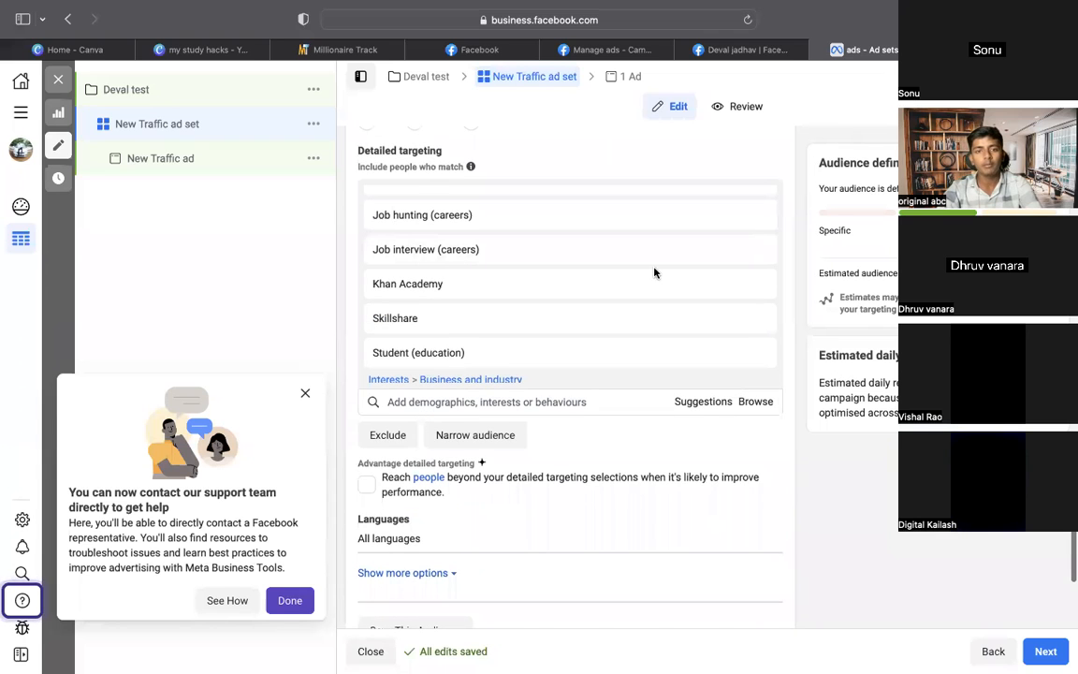
pyautogui.scroll(3, 654, 271)
pyautogui.scroll(2, 654, 271)
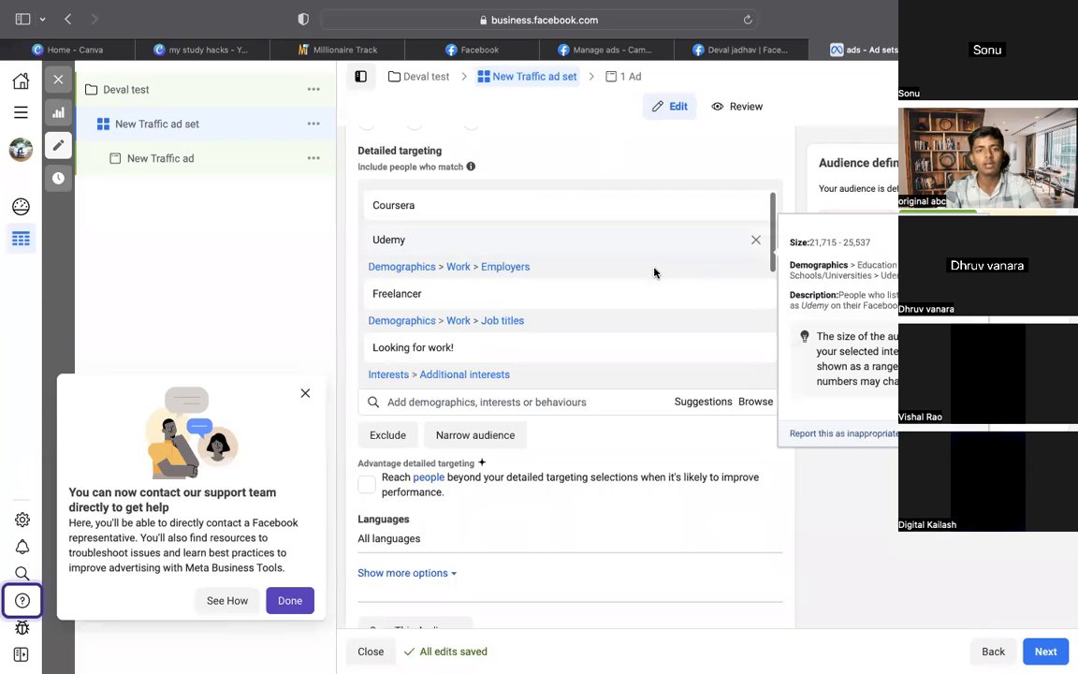
pyautogui.scroll(1, 654, 271)
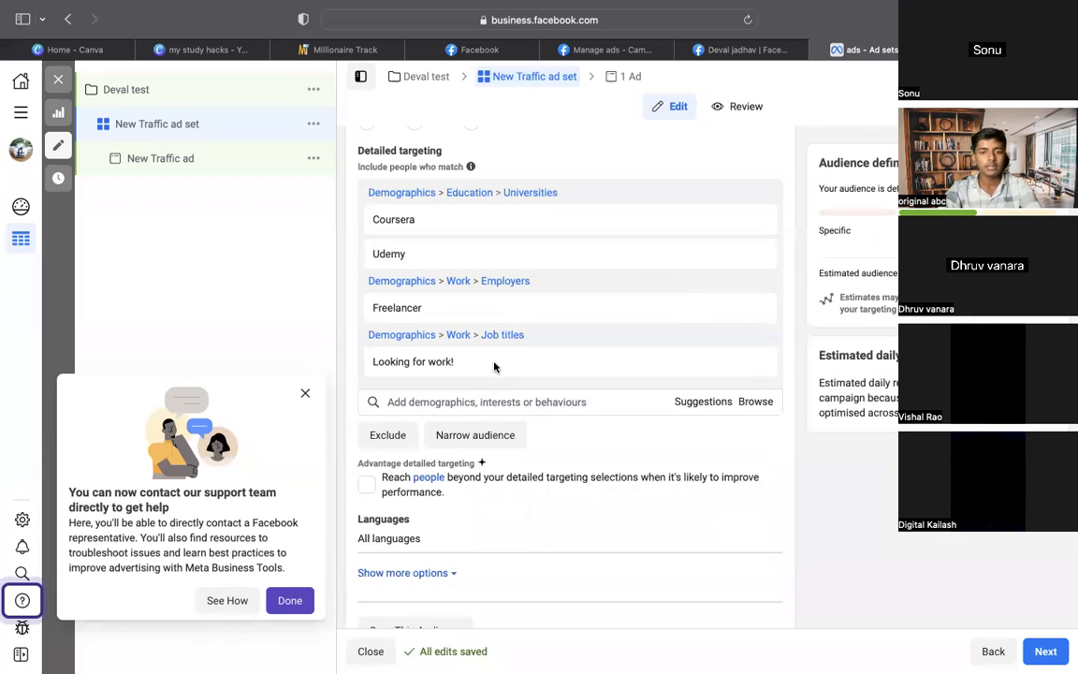
pyautogui.moveTo(552, 259)
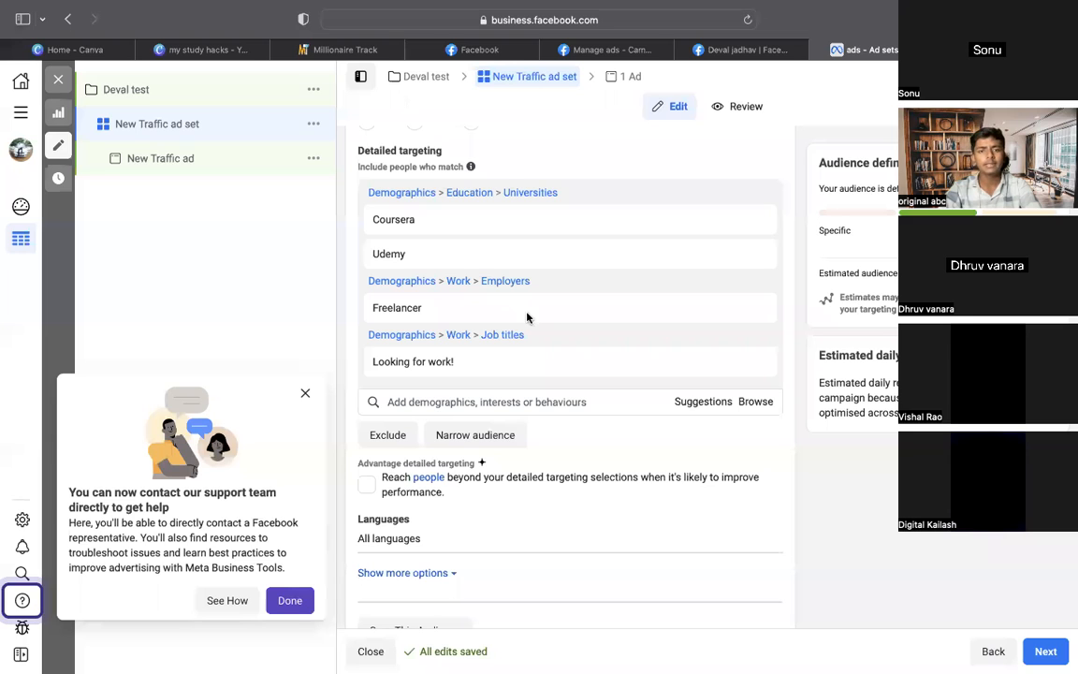
pyautogui.scroll(-5, 526, 318)
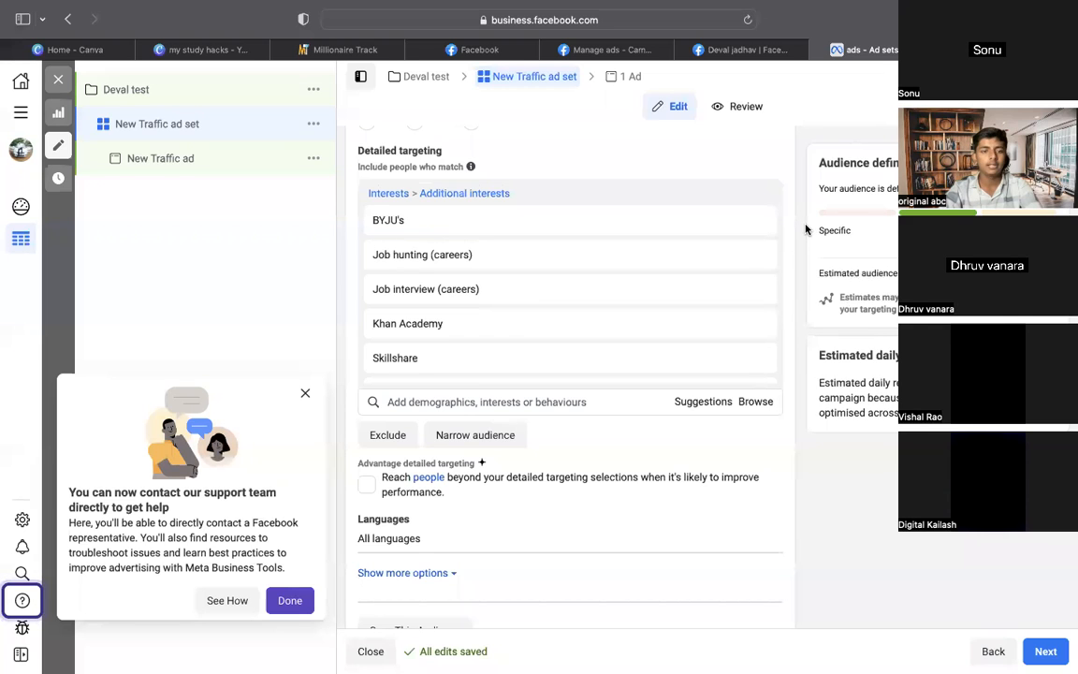
pyautogui.moveTo(645, 290)
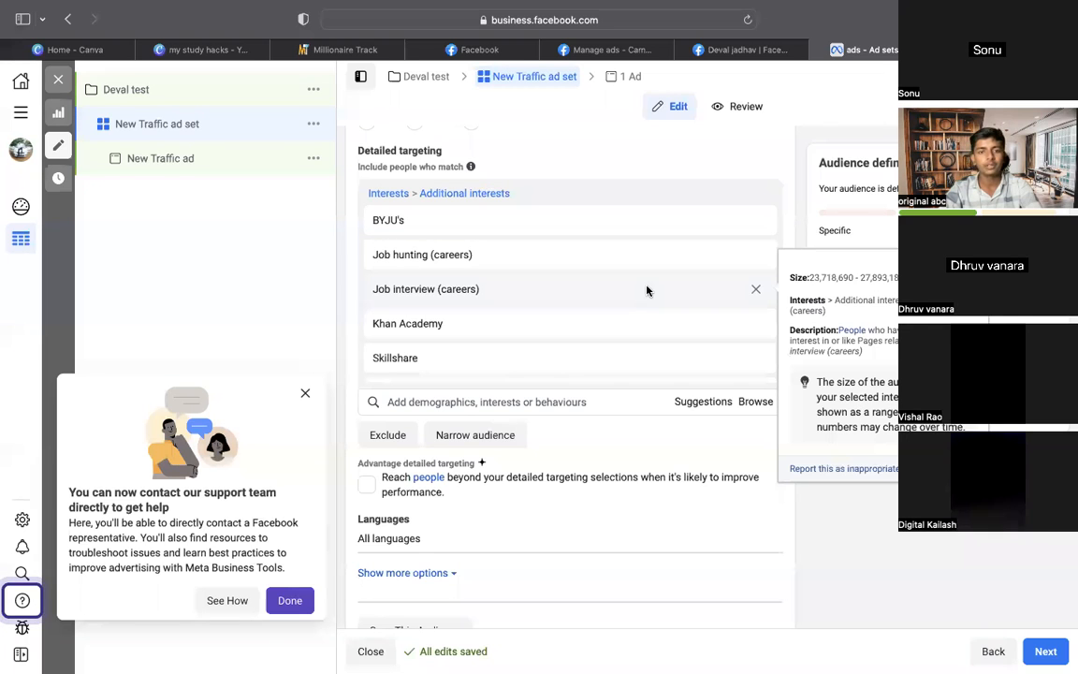
pyautogui.scroll(-3, 761, 278)
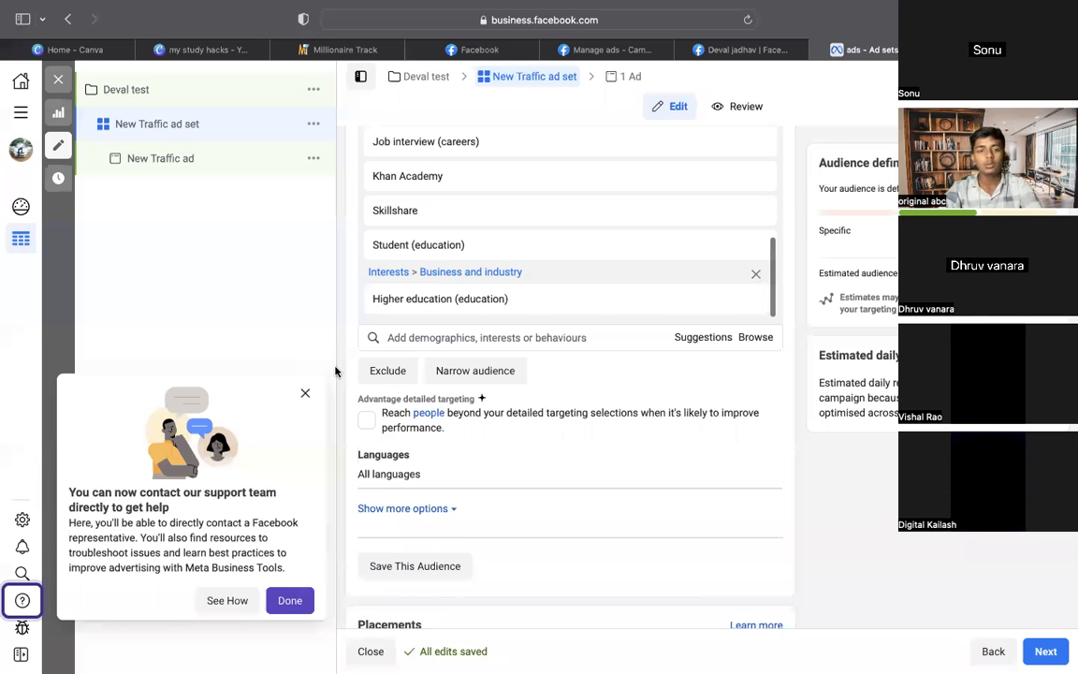
pyautogui.click(387, 371)
# Exclude people interested in Affiliate marketing (marketing)
pyautogui.click(452, 423)
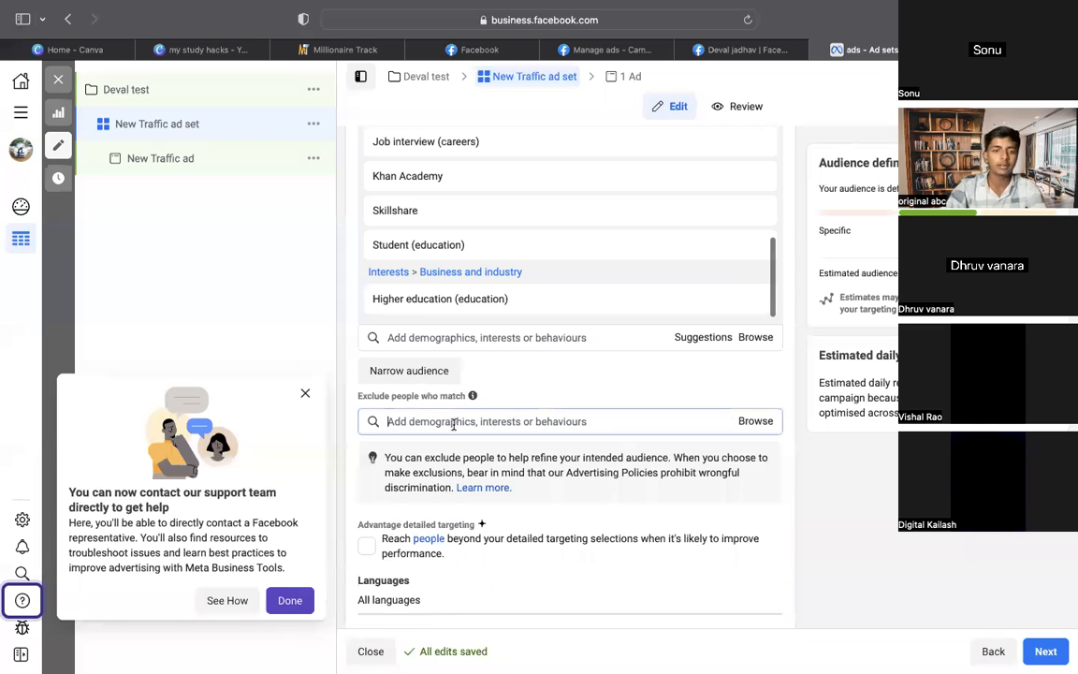
pyautogui.write('aff')
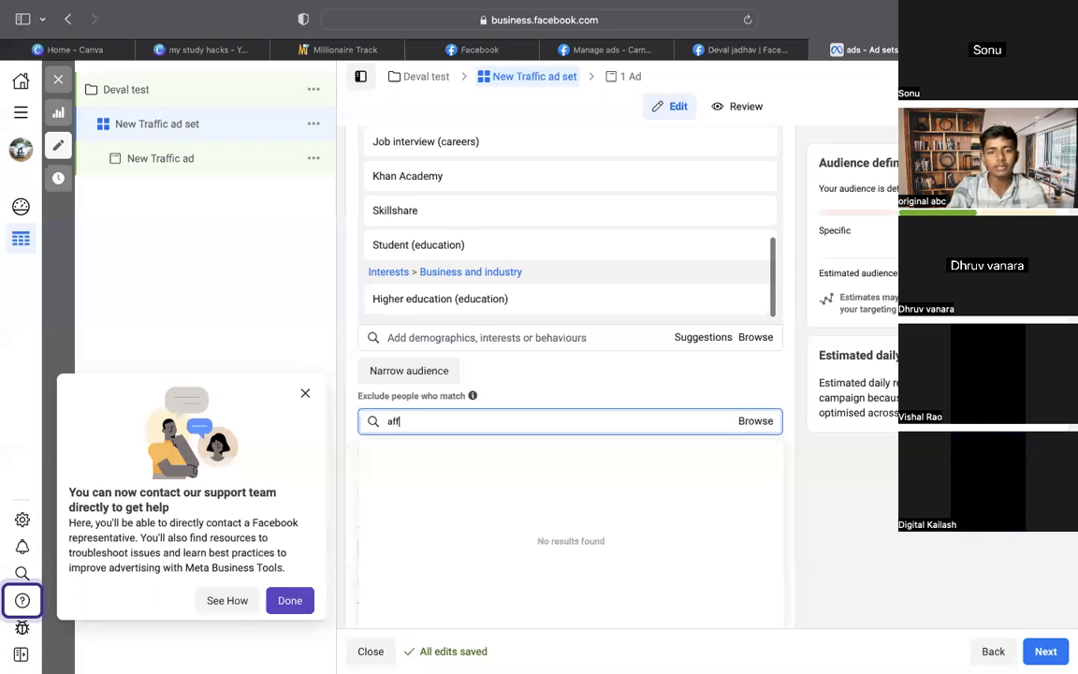
pyautogui.write('ilia')
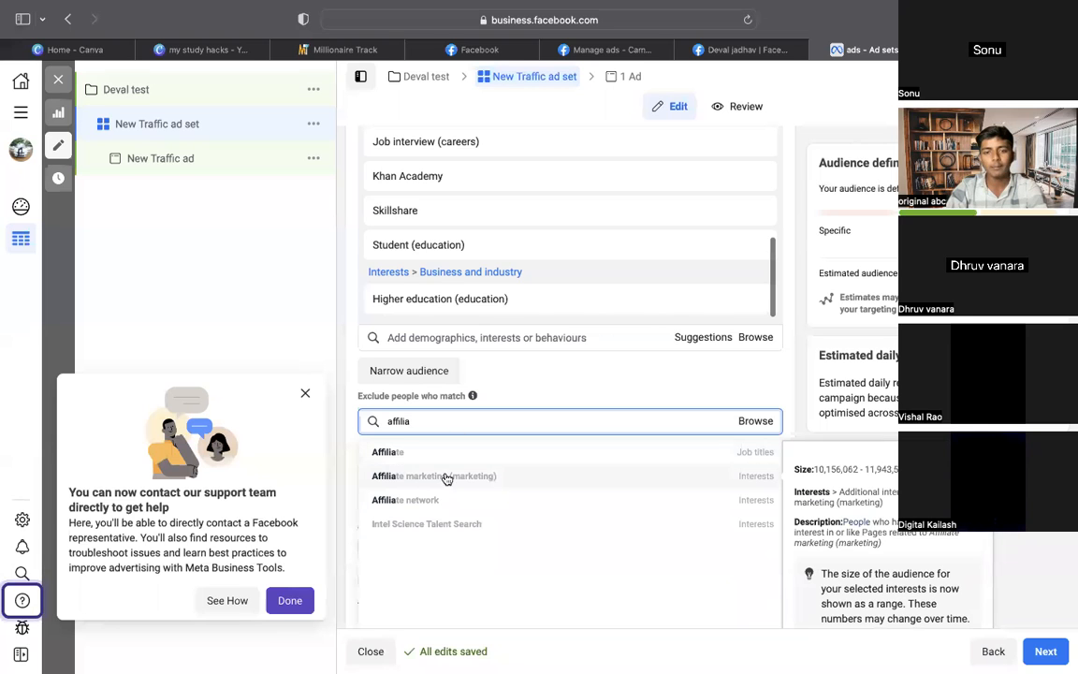
pyautogui.click(466, 479)
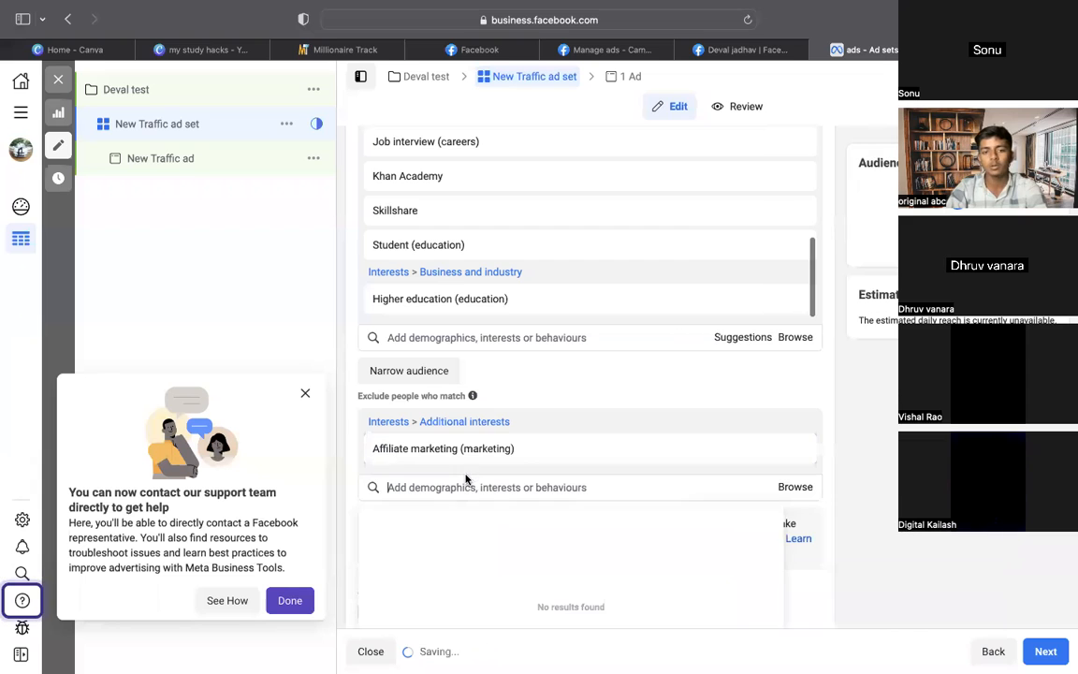
pyautogui.scroll(-6, 570, 374)
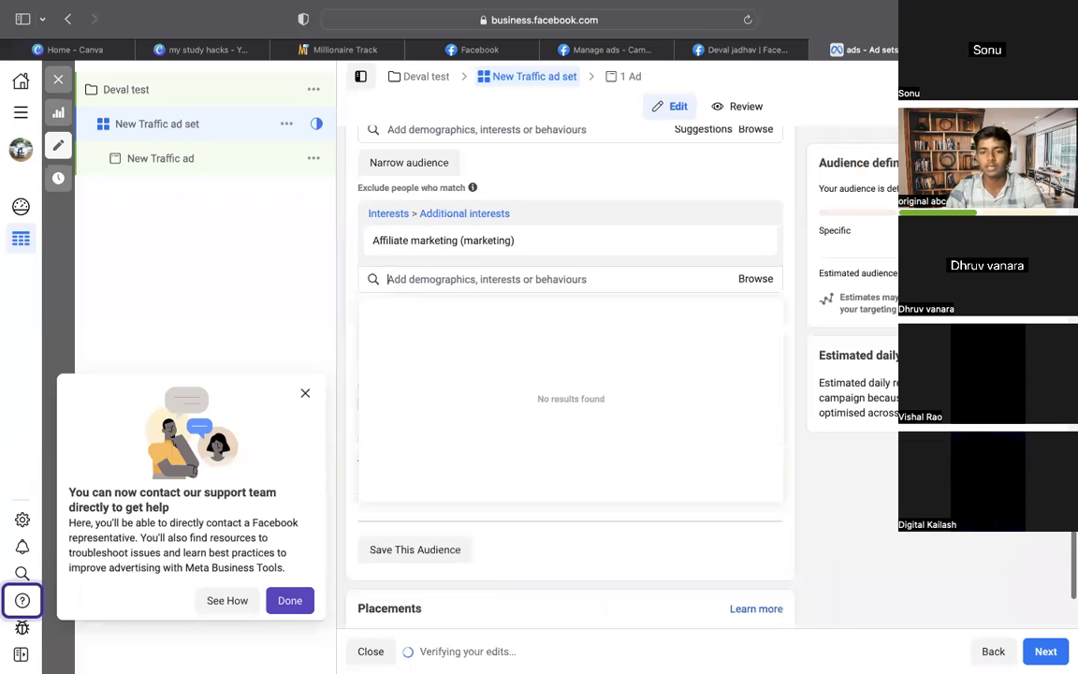
pyautogui.click(887, 445)
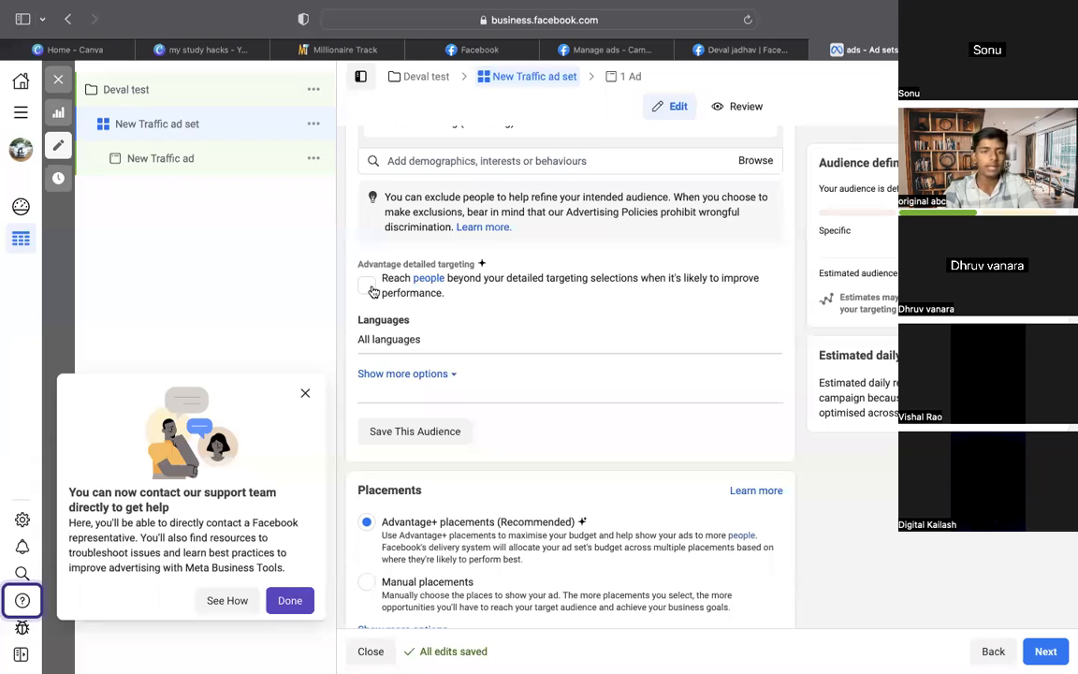
# Turn on Advantage detailed targeting and switch to Manual placements
pyautogui.click(366, 287)
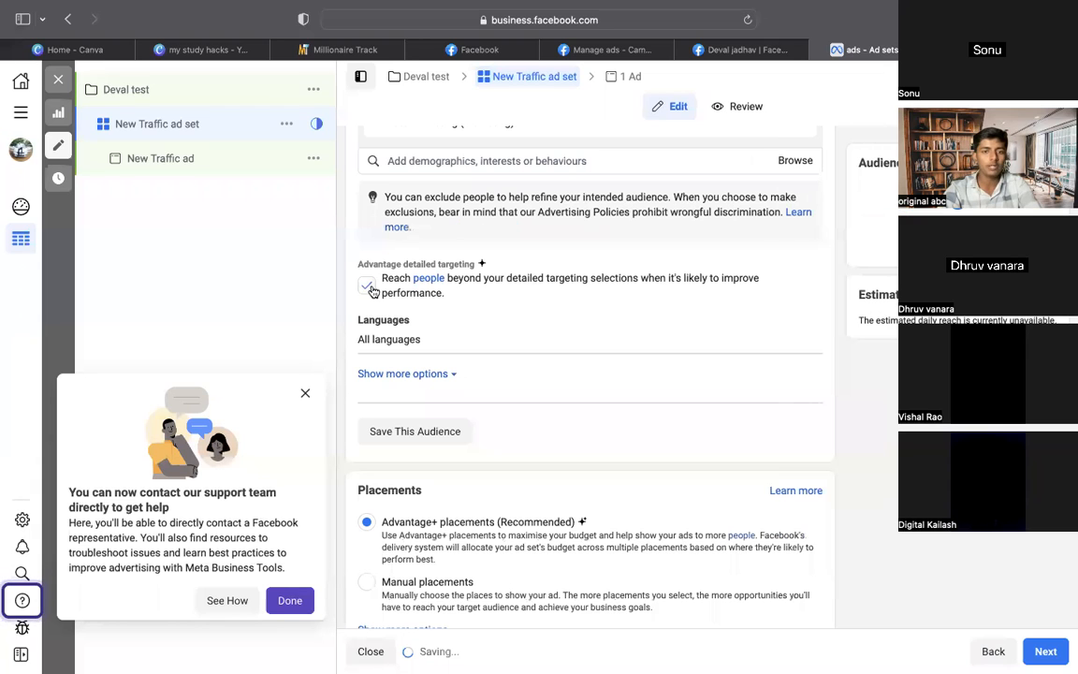
pyautogui.scroll(-1, 529, 351)
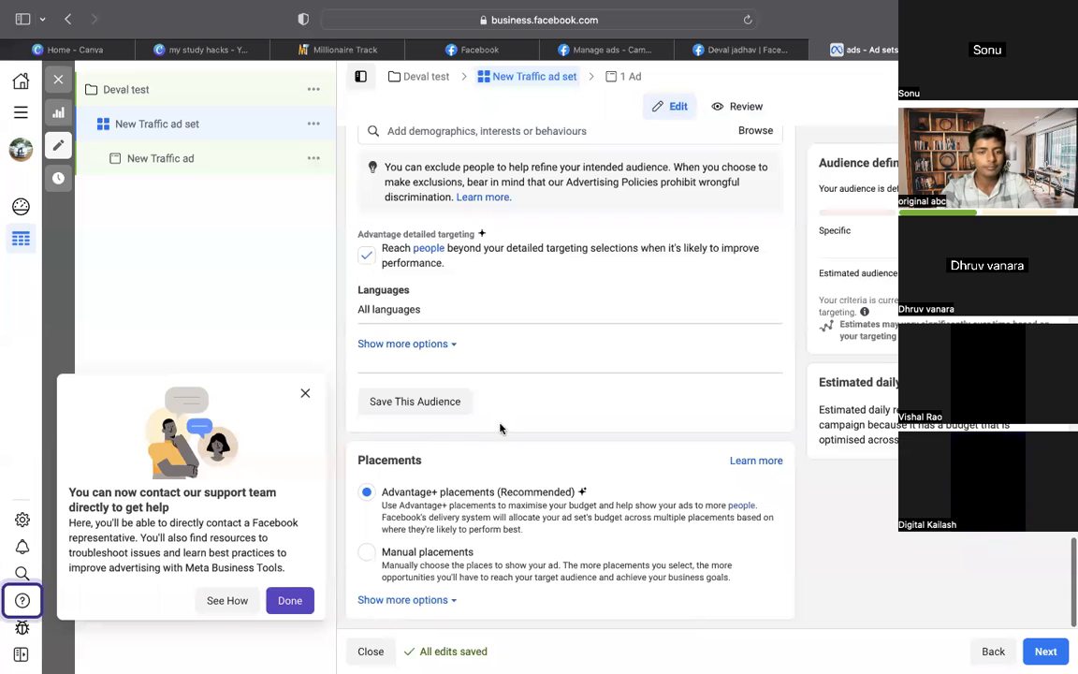
pyautogui.moveTo(501, 428); pyautogui.dragTo(214, 648)
pyautogui.click(221, 561)
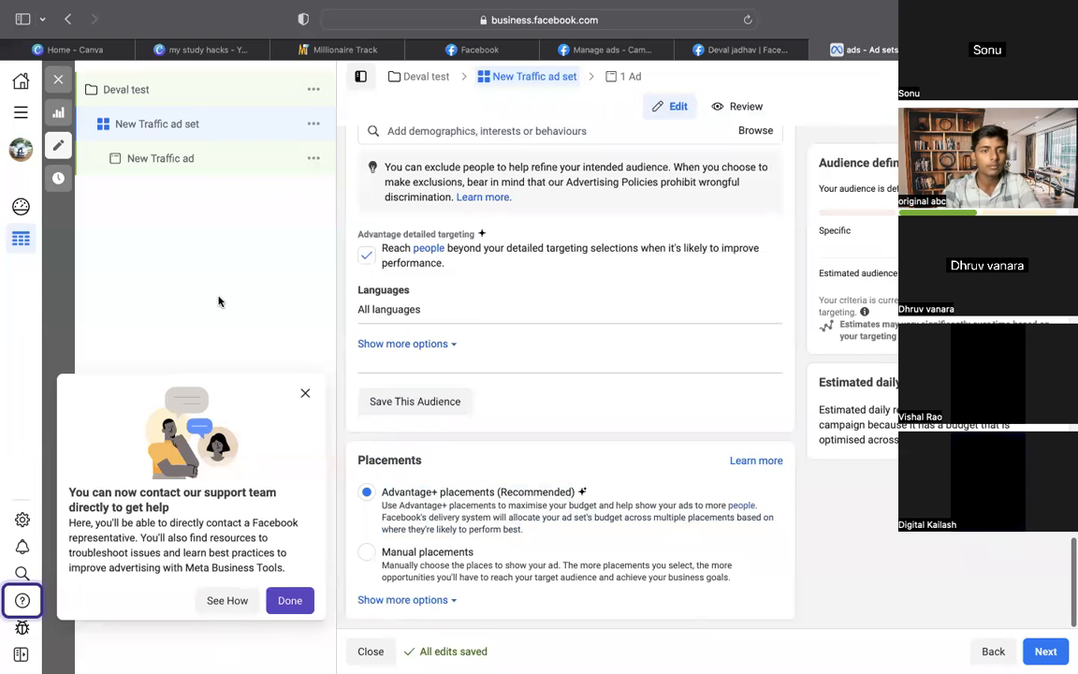
pyautogui.click(372, 559)
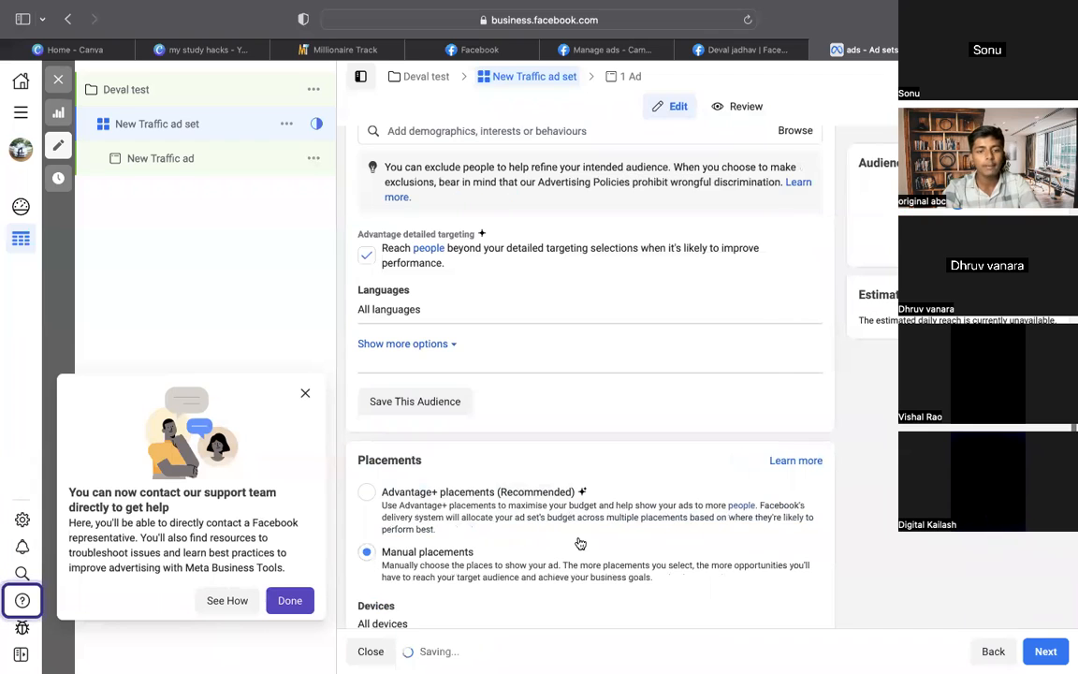
# Untick the Facebook and Audience Network placement platforms
pyautogui.scroll(-3, 578, 544)
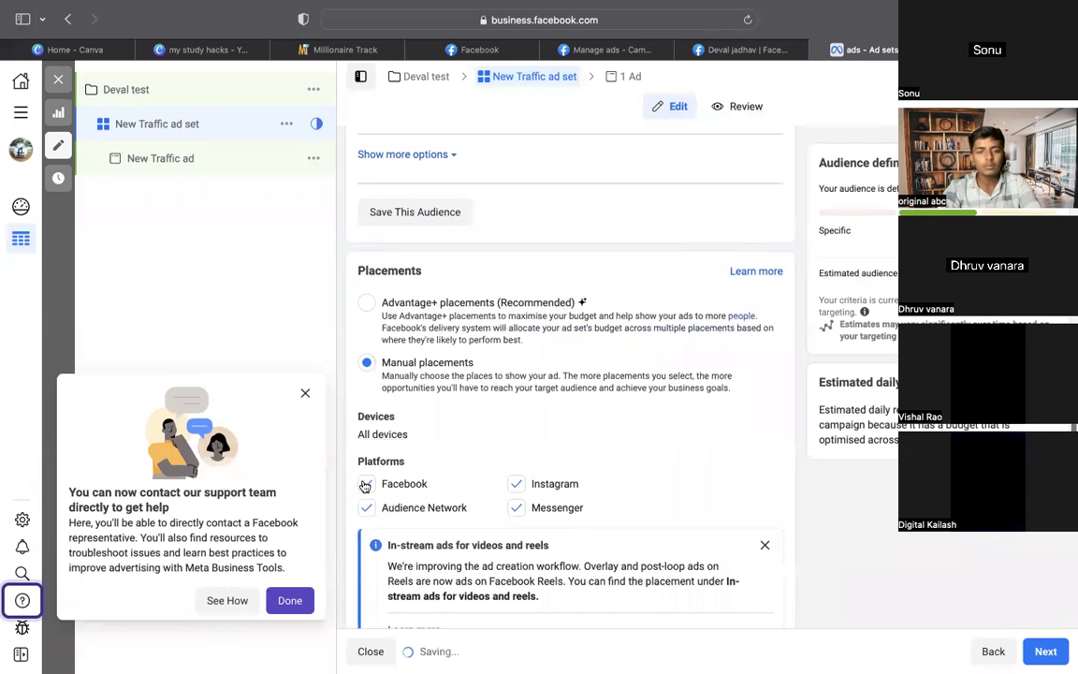
pyautogui.click(365, 483)
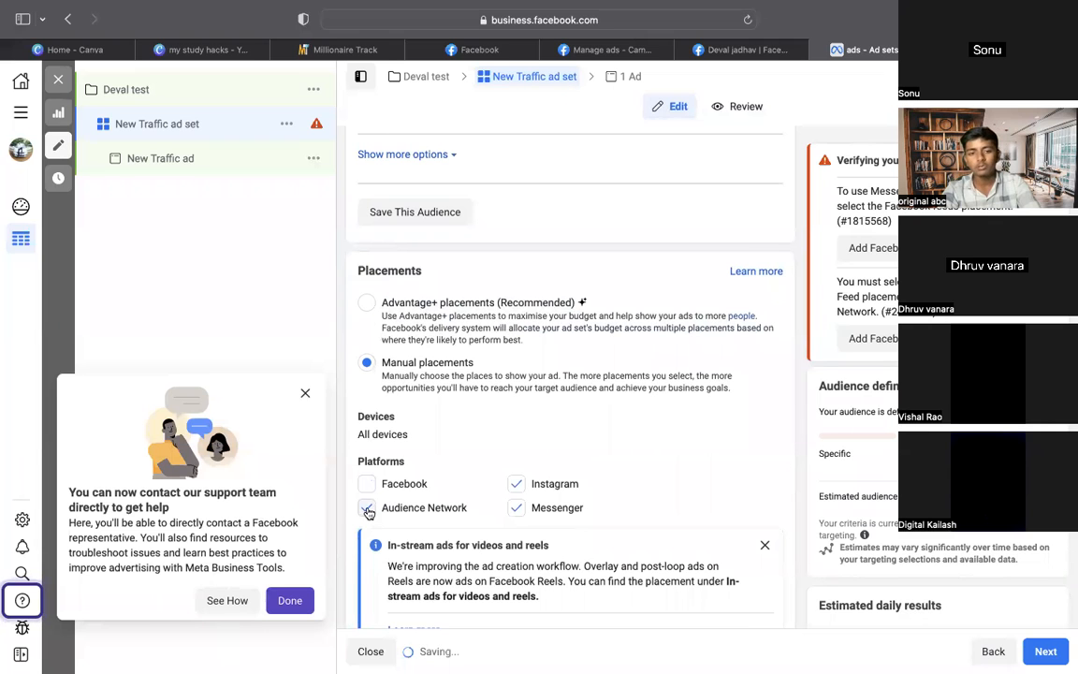
pyautogui.click(366, 508)
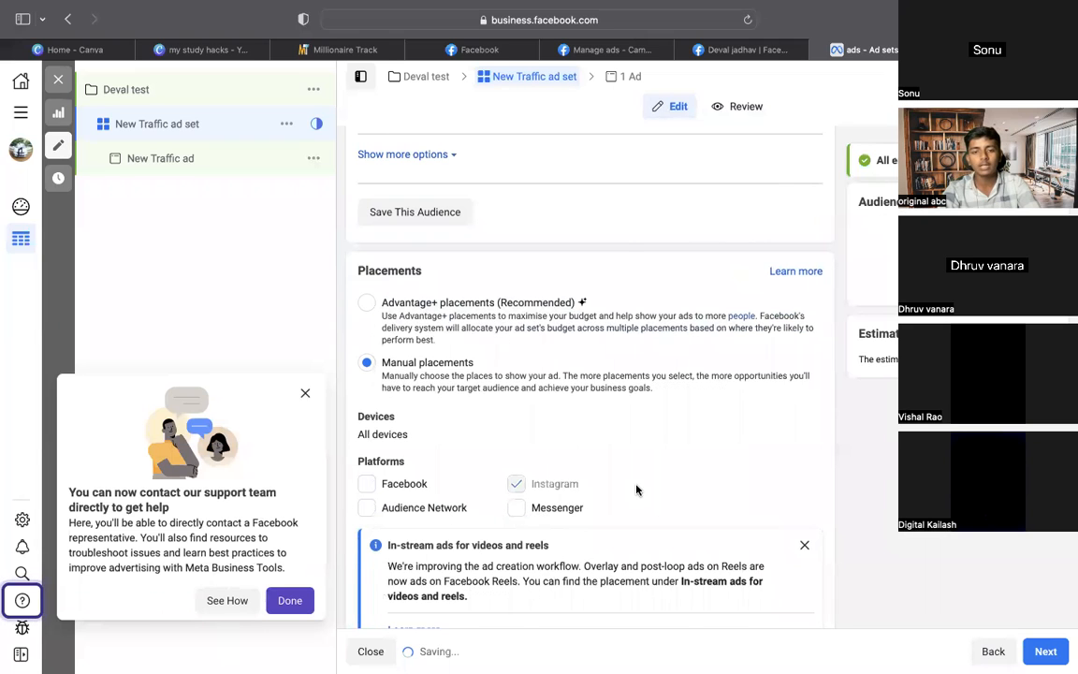
# Untick Instagram feed, Explore, Explore home and Shop, leaving only Stories and Reels
pyautogui.scroll(-3, 637, 489)
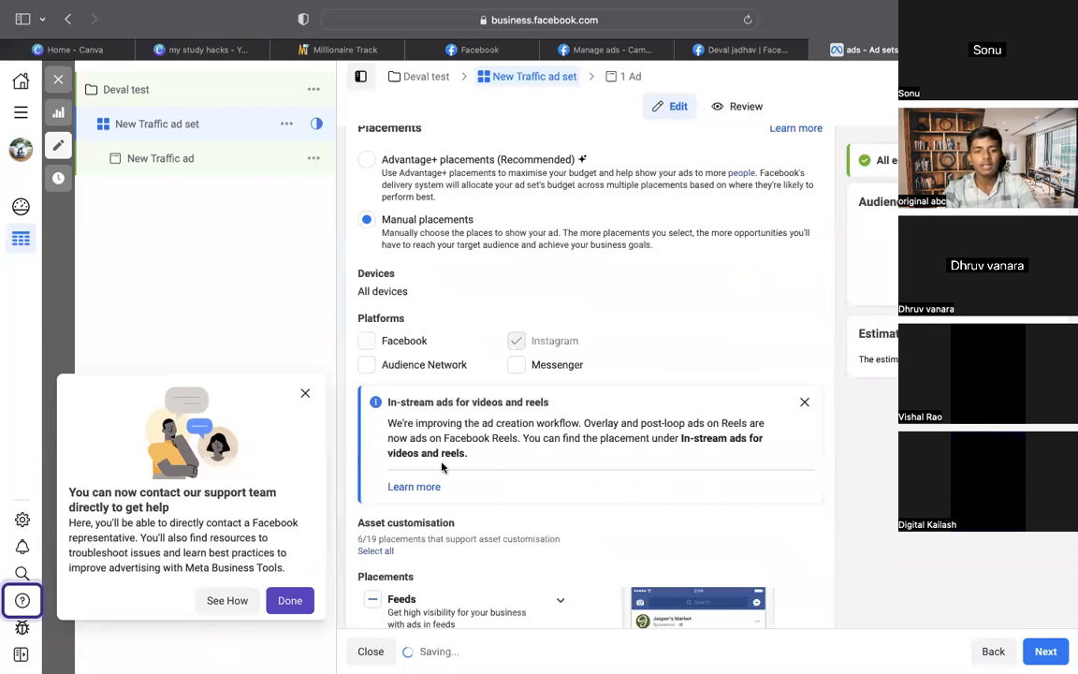
pyautogui.scroll(-5, 458, 450)
pyautogui.click(383, 430)
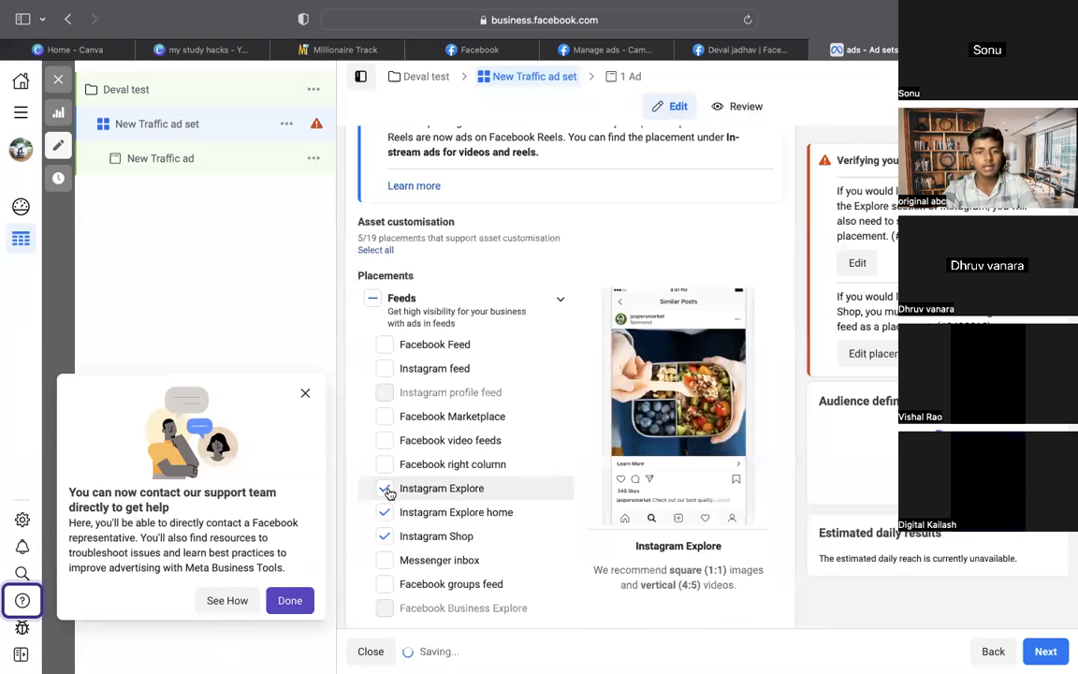
pyautogui.click(380, 517)
pyautogui.click(381, 539)
pyautogui.scroll(-3, 528, 554)
pyautogui.scroll(-1, 527, 554)
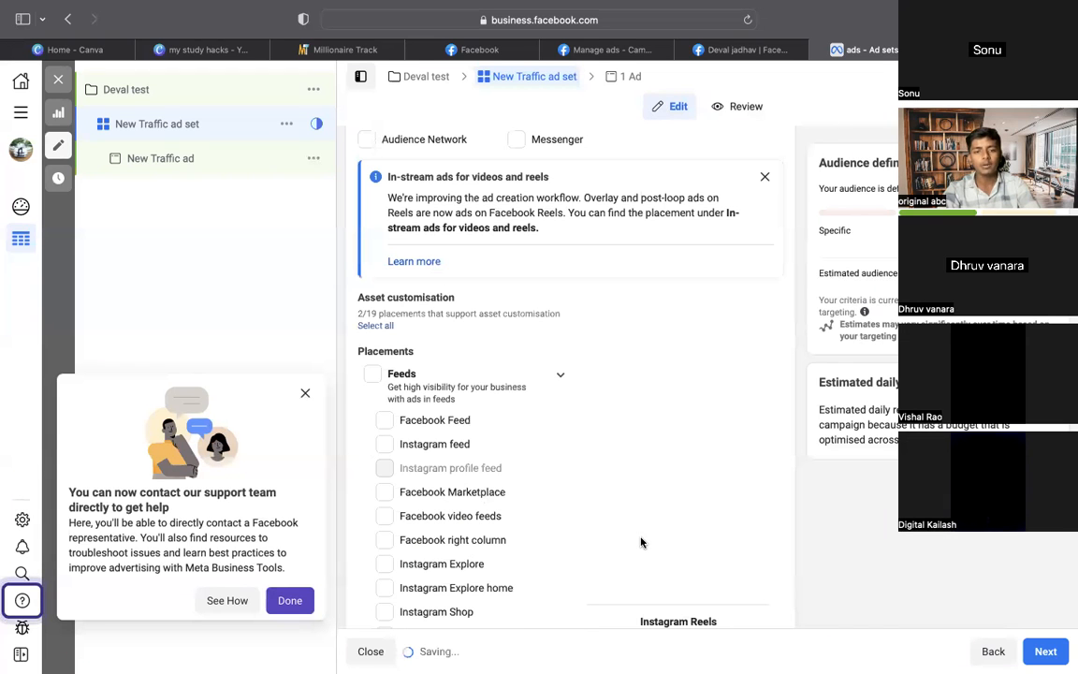
pyautogui.scroll(-4, 641, 542)
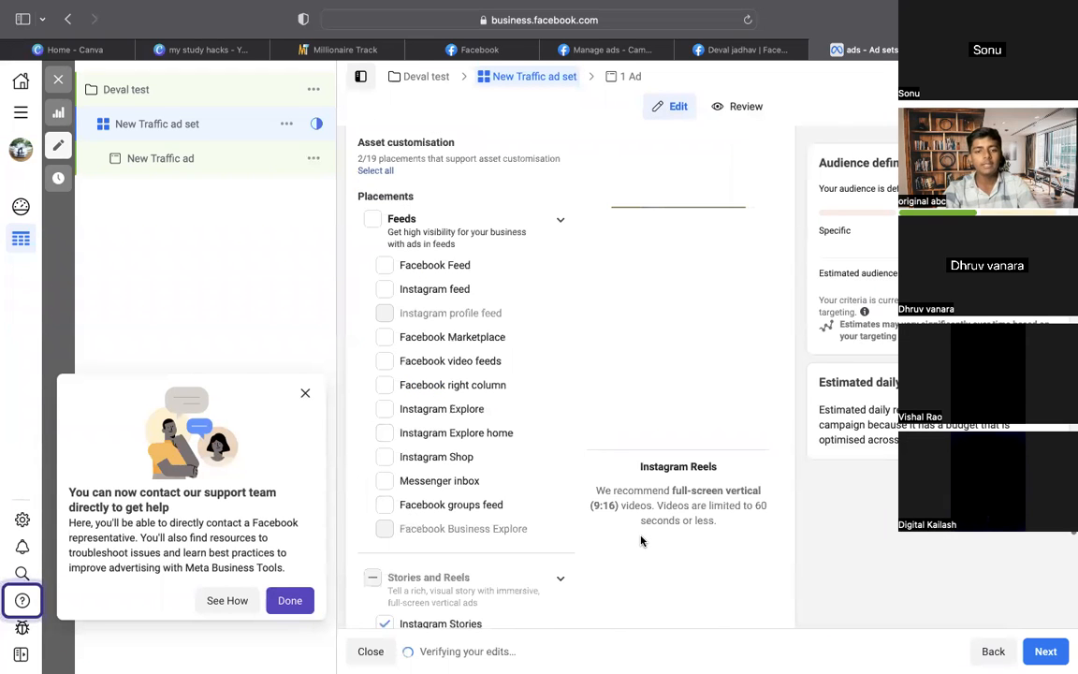
pyautogui.scroll(-4, 641, 542)
pyautogui.scroll(-5, 641, 541)
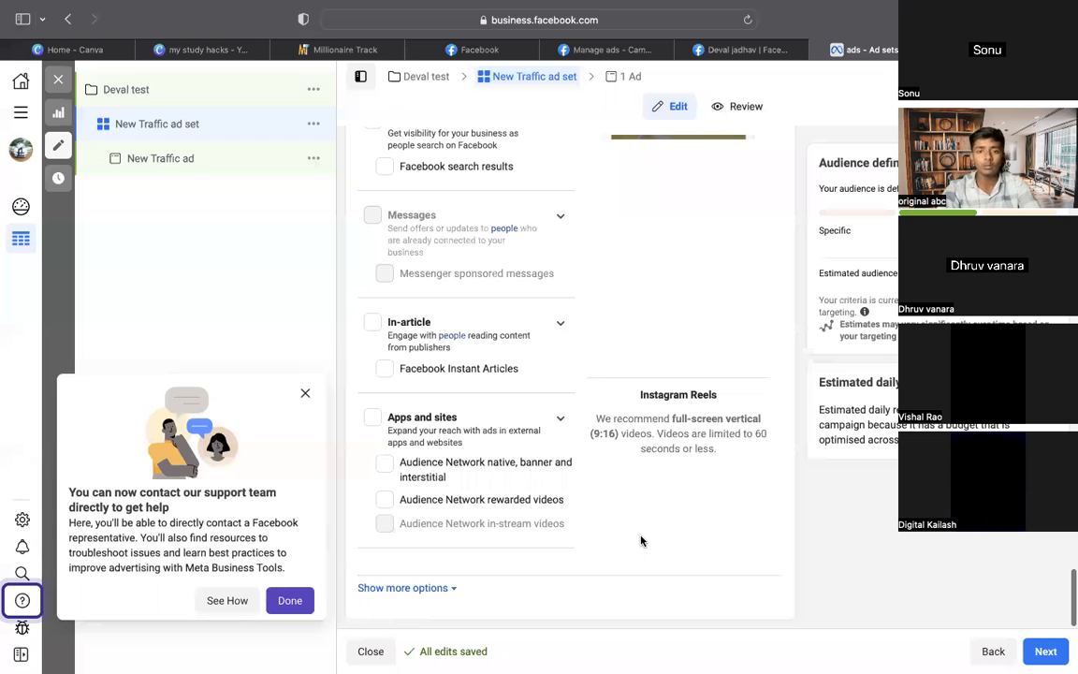
pyautogui.click(429, 588)
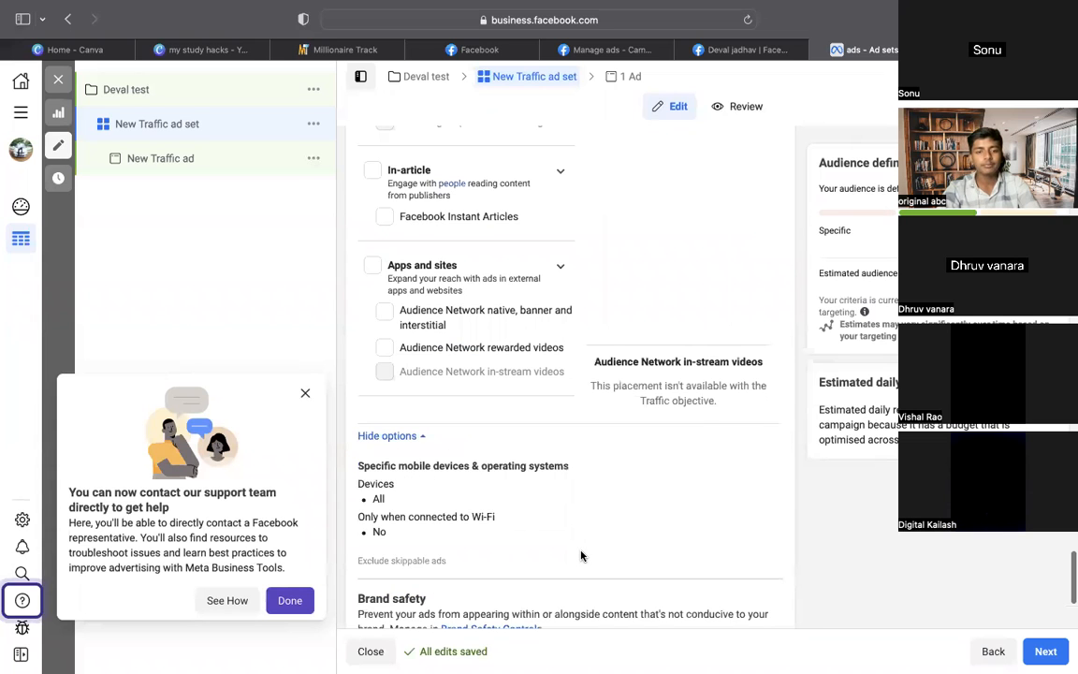
# Scroll through the device and brand safety options and back over the ad set's audience
pyautogui.scroll(-3, 581, 556)
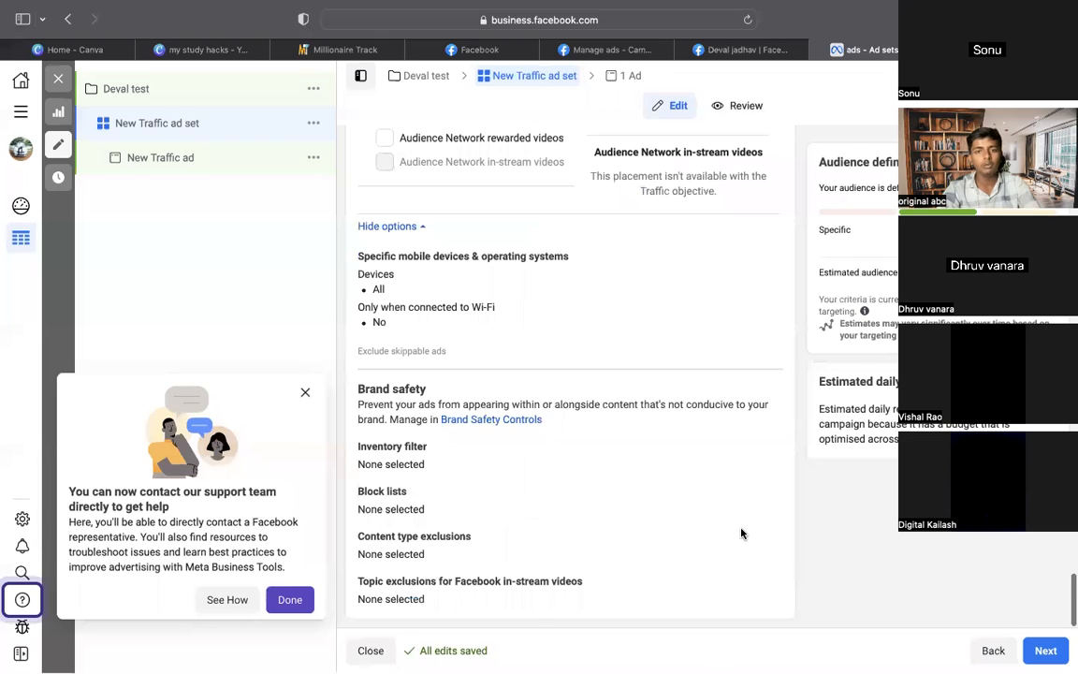
pyautogui.scroll(3, 741, 534)
pyautogui.scroll(10, 741, 533)
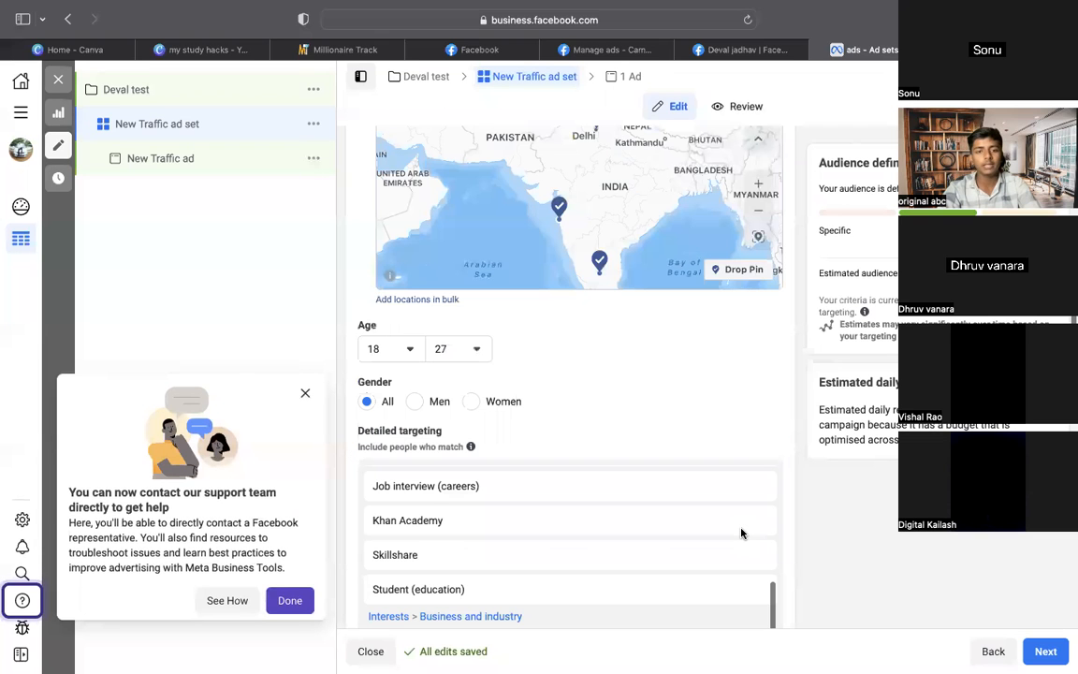
pyautogui.scroll(10, 741, 533)
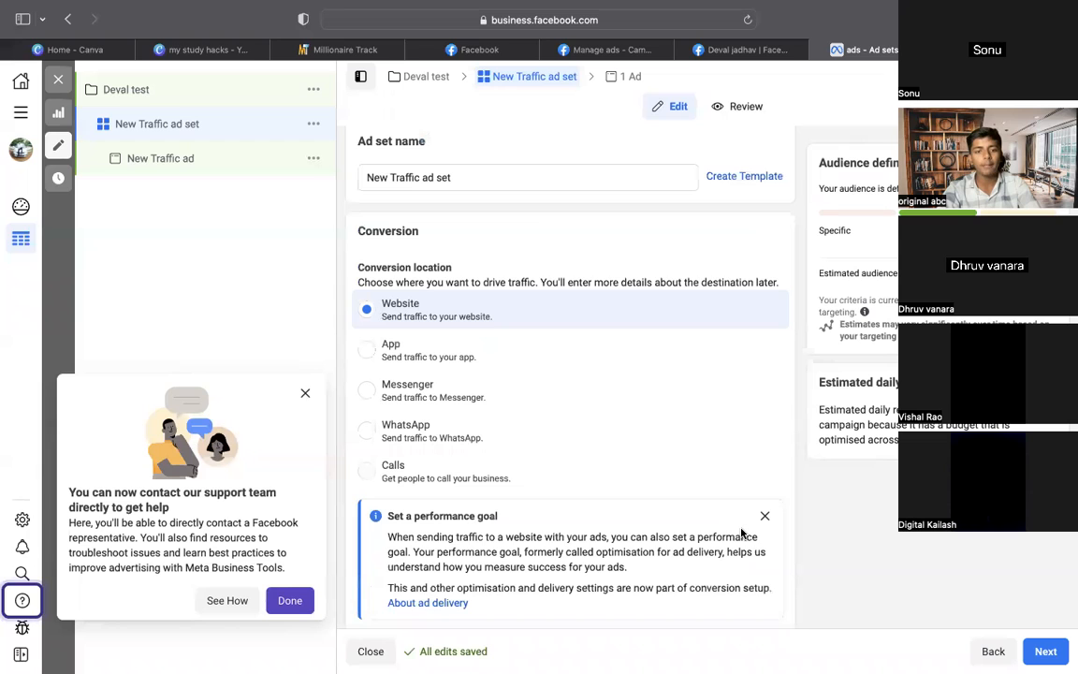
pyautogui.scroll(-10, 741, 534)
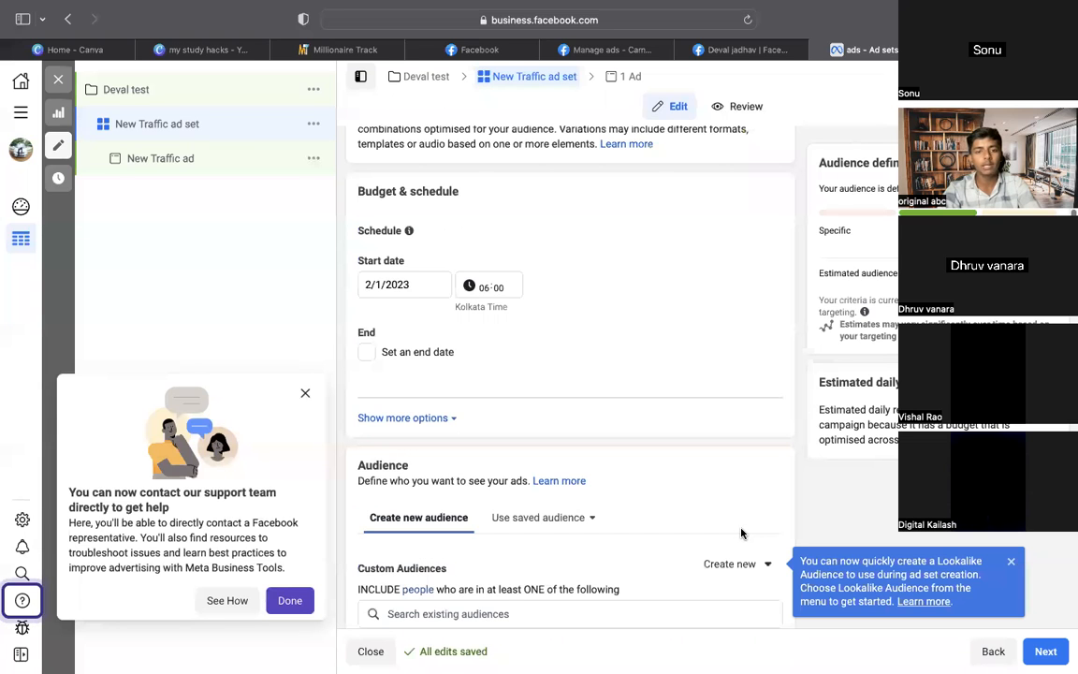
pyautogui.scroll(-5, 741, 533)
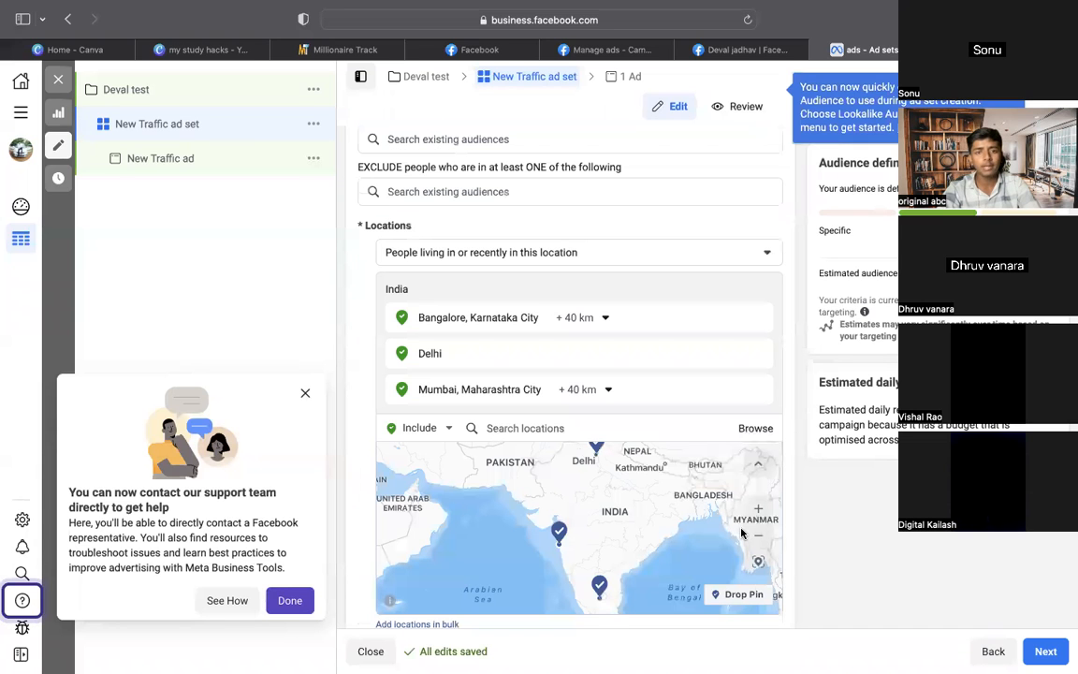
pyautogui.scroll(-2, 741, 533)
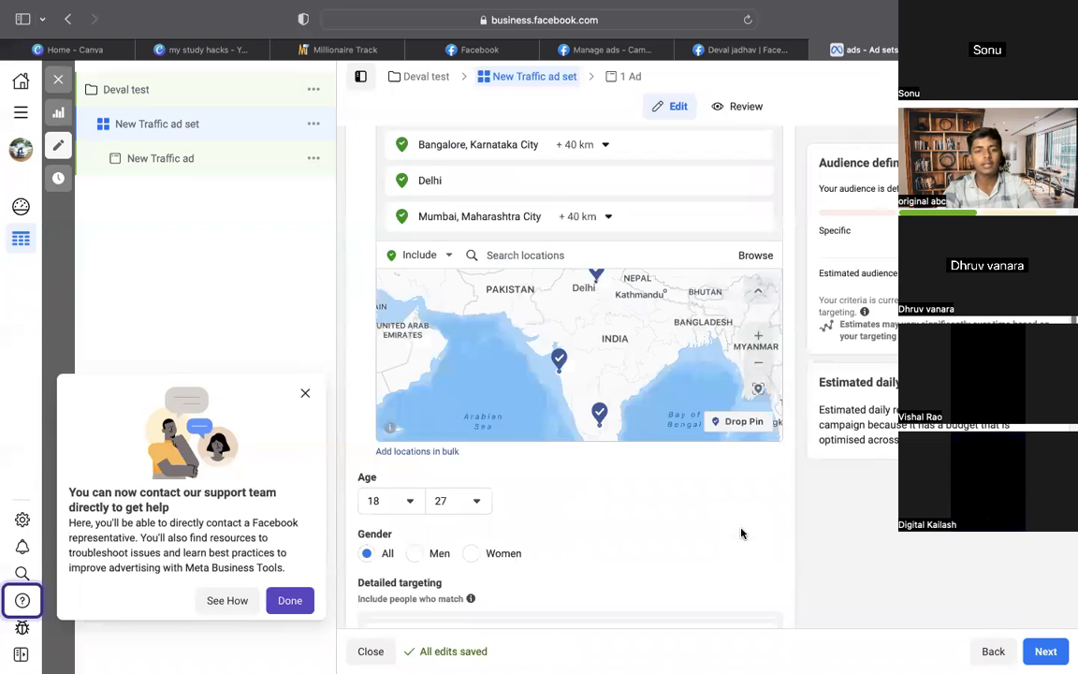
pyautogui.scroll(-2, 741, 534)
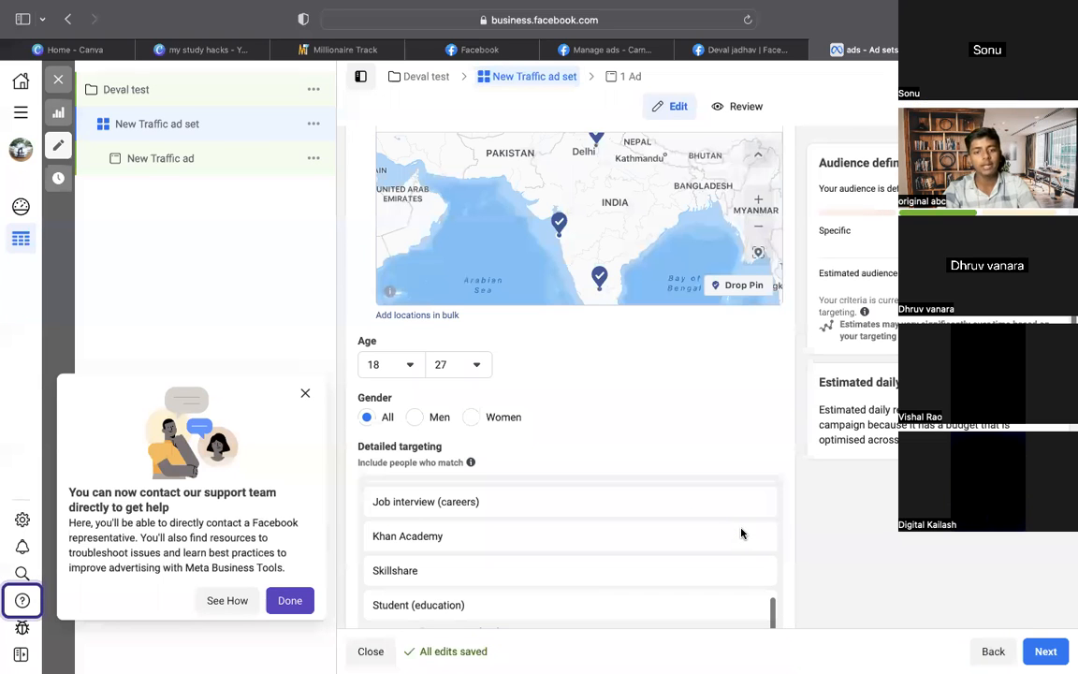
pyautogui.scroll(-5, 741, 534)
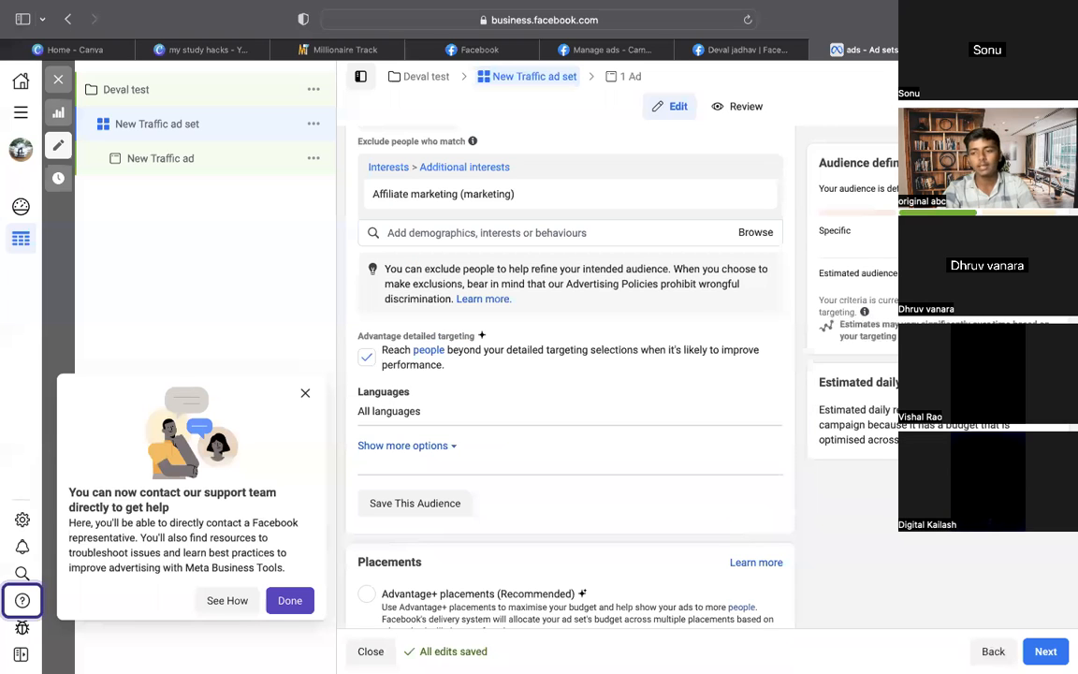
# Move on to the ad level, keeping the existing ad name
pyautogui.click(1045, 651)
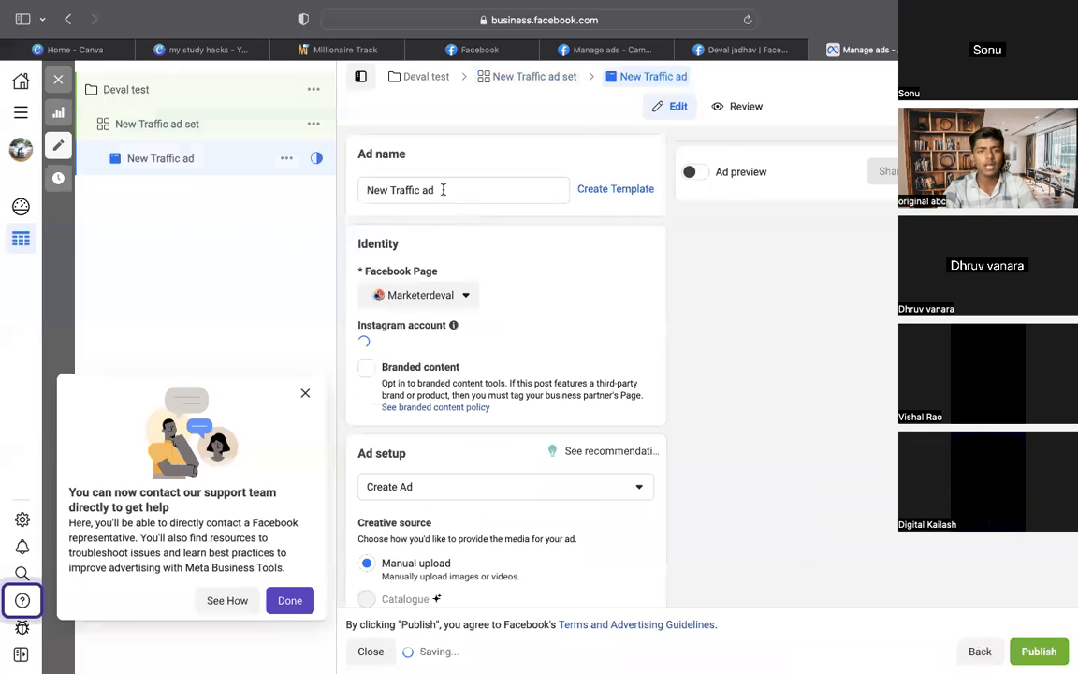
pyautogui.moveTo(444, 189); pyautogui.dragTo(365, 192)
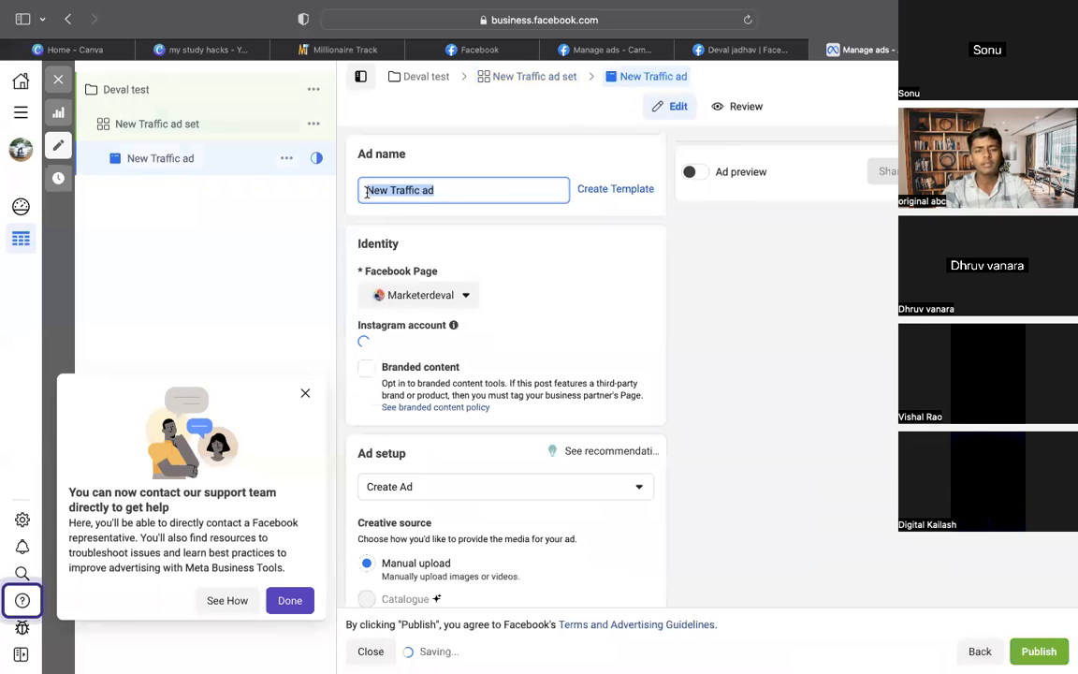
pyautogui.click(754, 258)
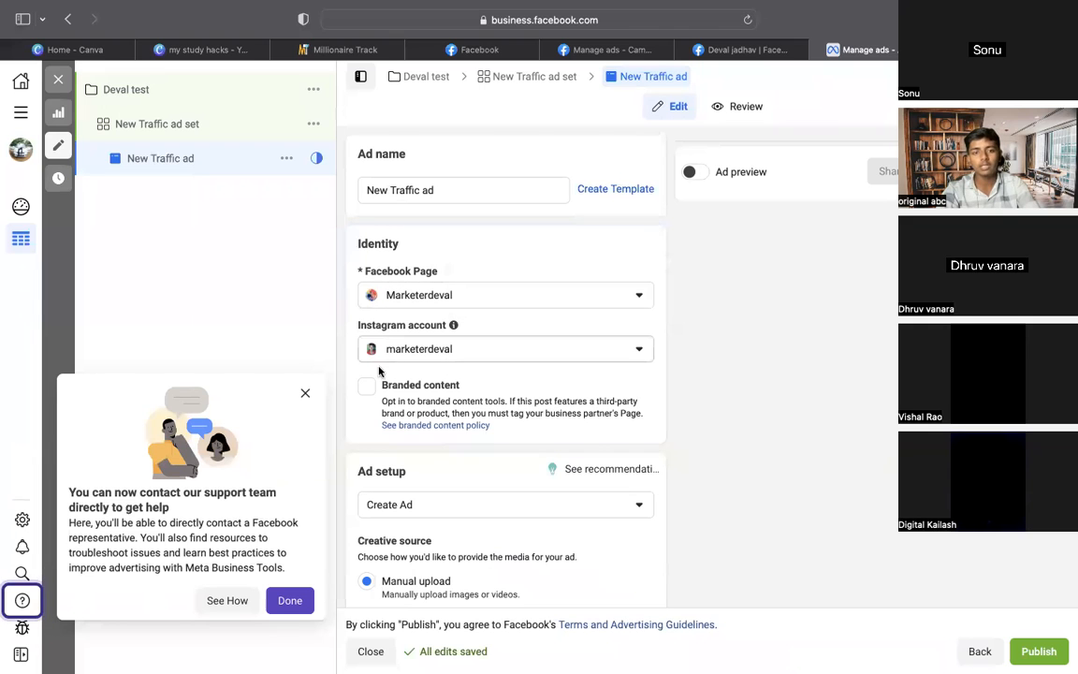
# Try Deval Business as the Facebook Page, then switch back to Marketerdeval
pyautogui.click(596, 298)
pyautogui.click(505, 402)
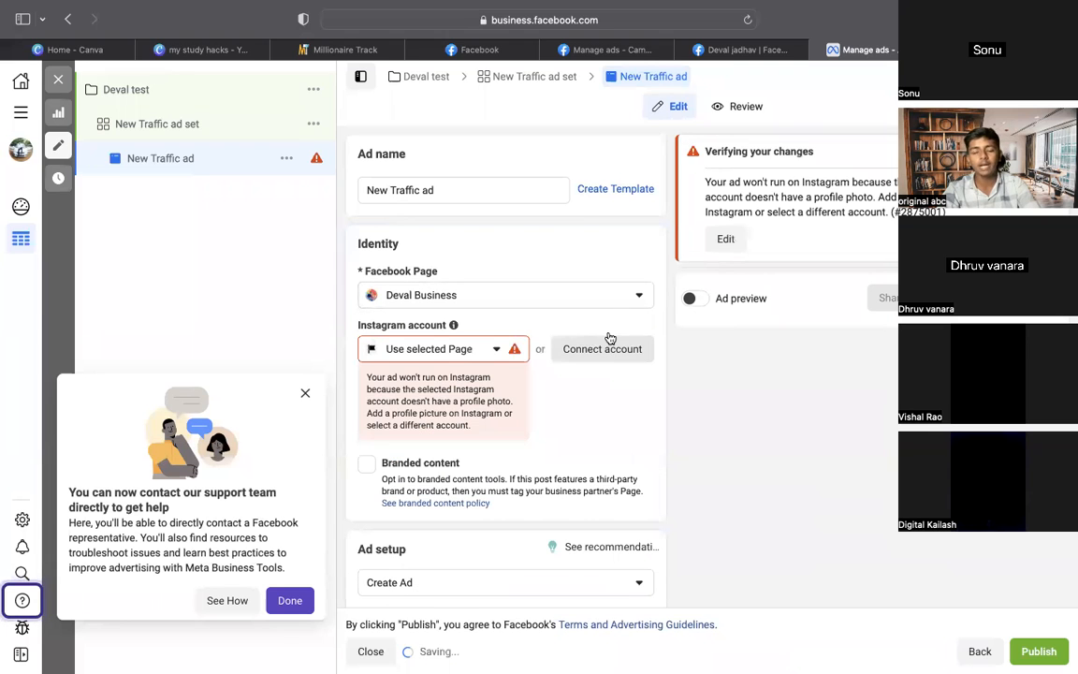
pyautogui.click(630, 300)
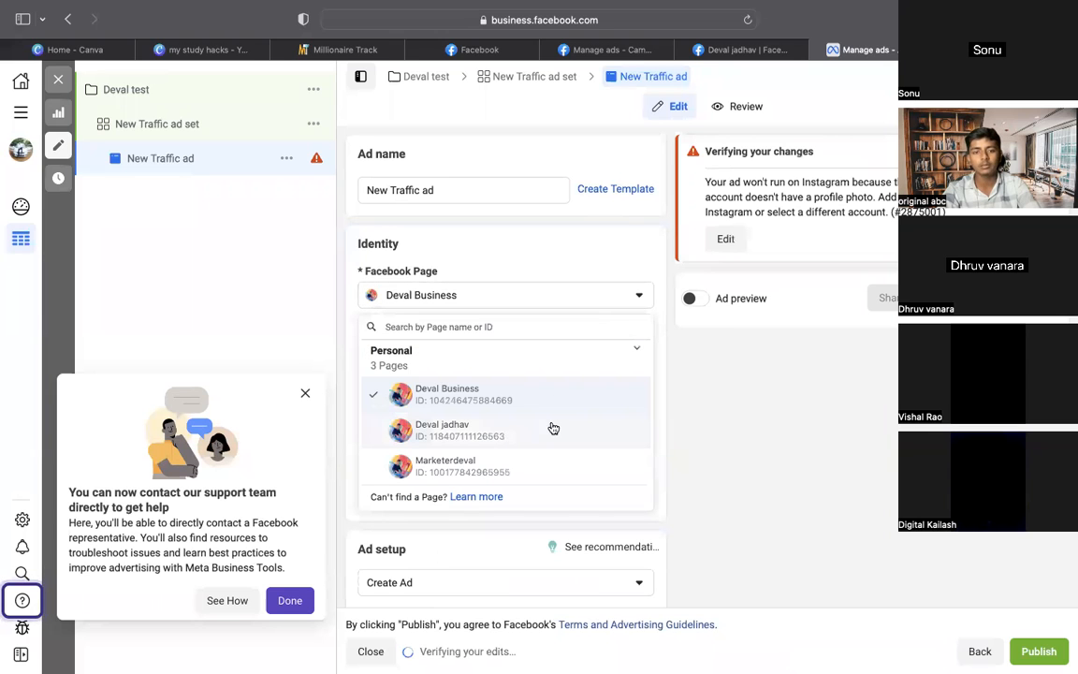
pyautogui.click(537, 461)
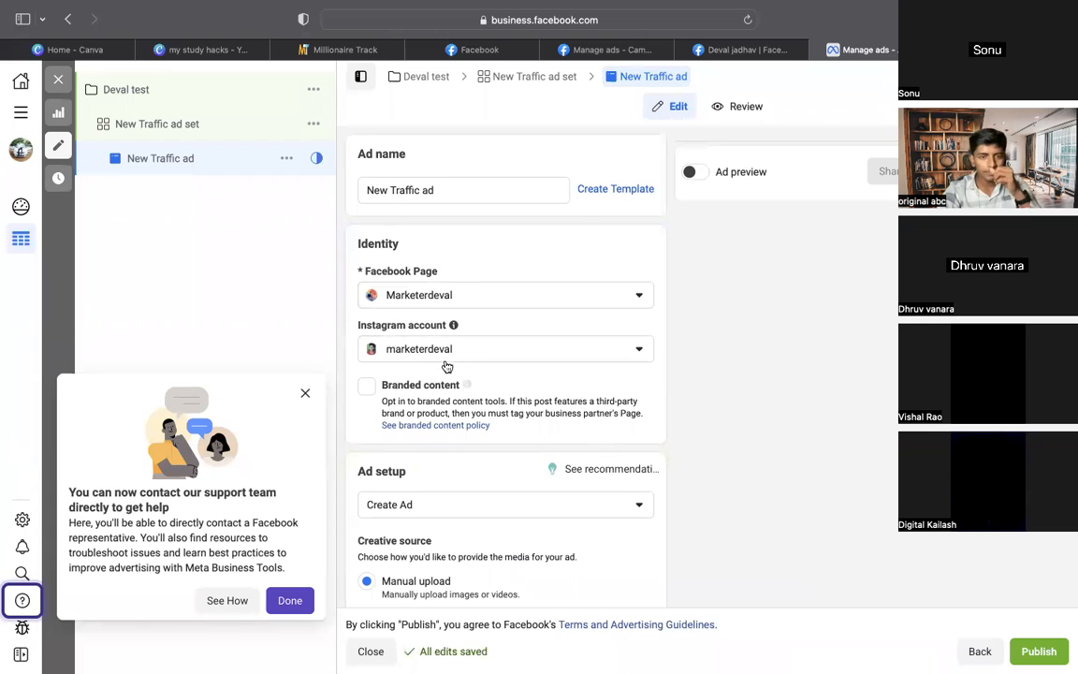
pyautogui.scroll(-3, 706, 355)
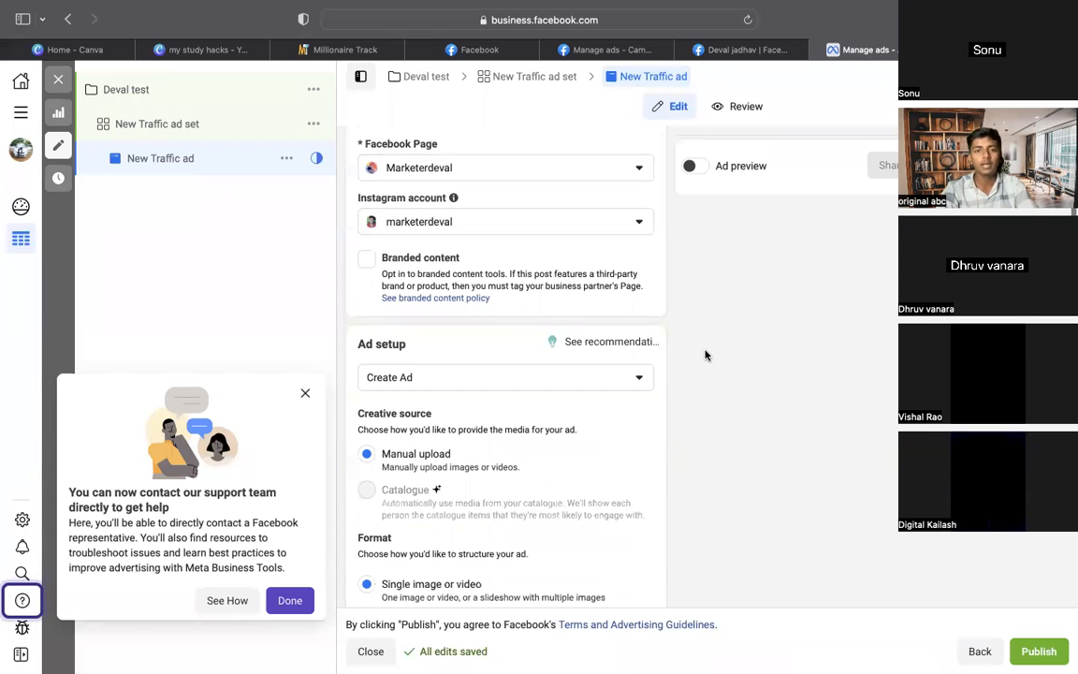
pyautogui.scroll(-2, 739, 310)
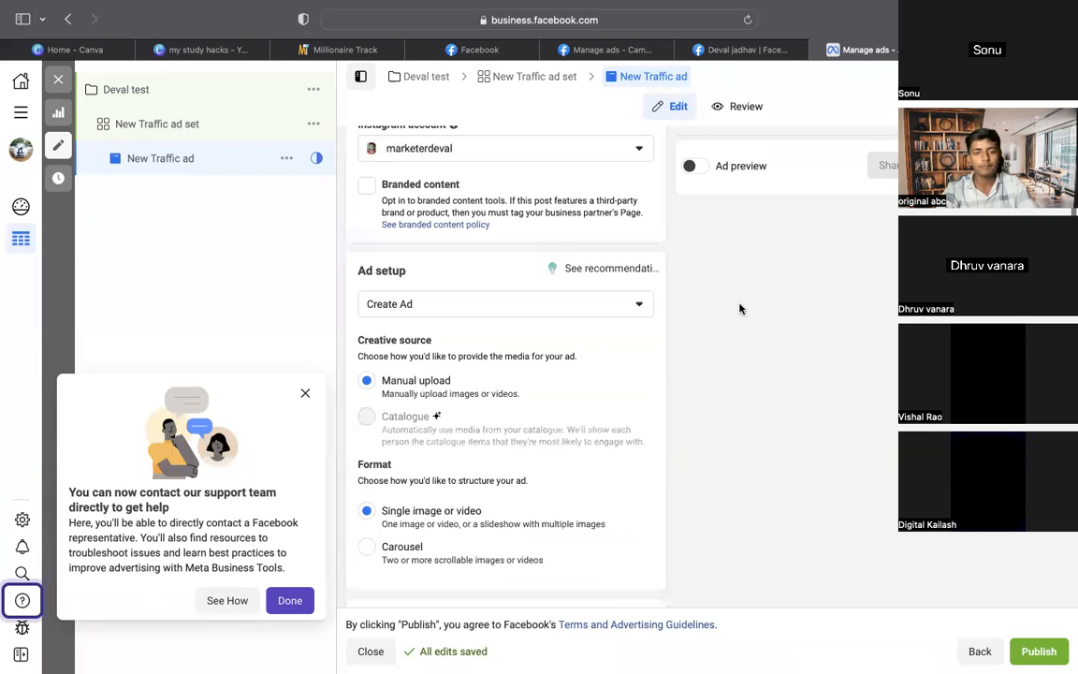
pyautogui.scroll(-3, 740, 308)
pyautogui.scroll(-4, 739, 309)
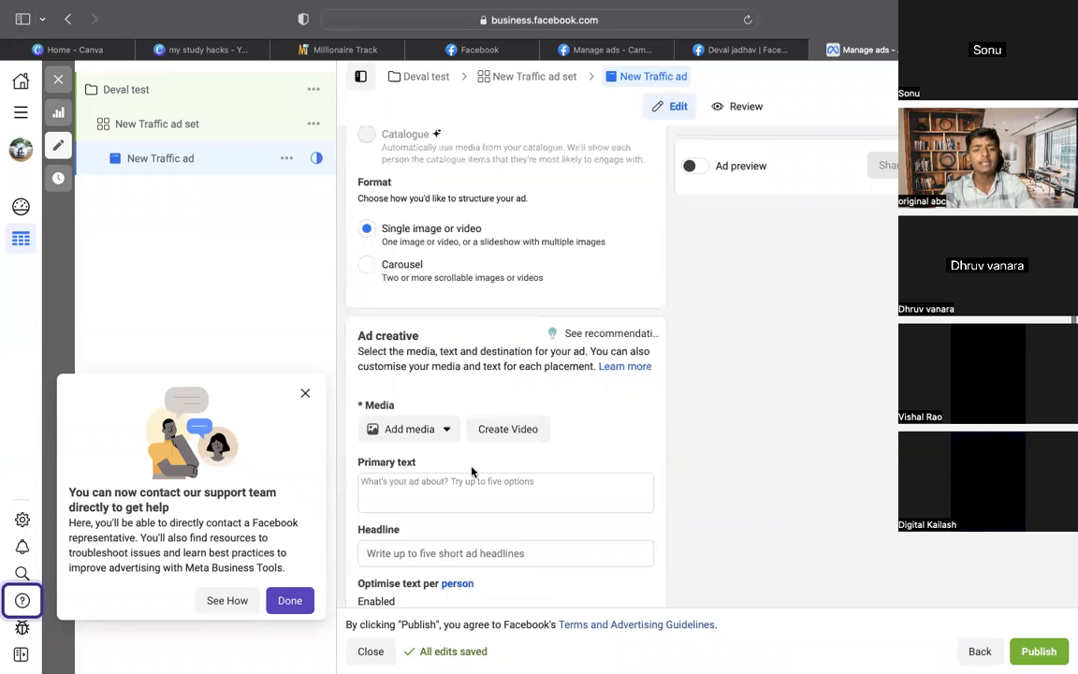
# Add the video deval ad.mp4 as the ad's media and confirm the crop step
pyautogui.click(417, 436)
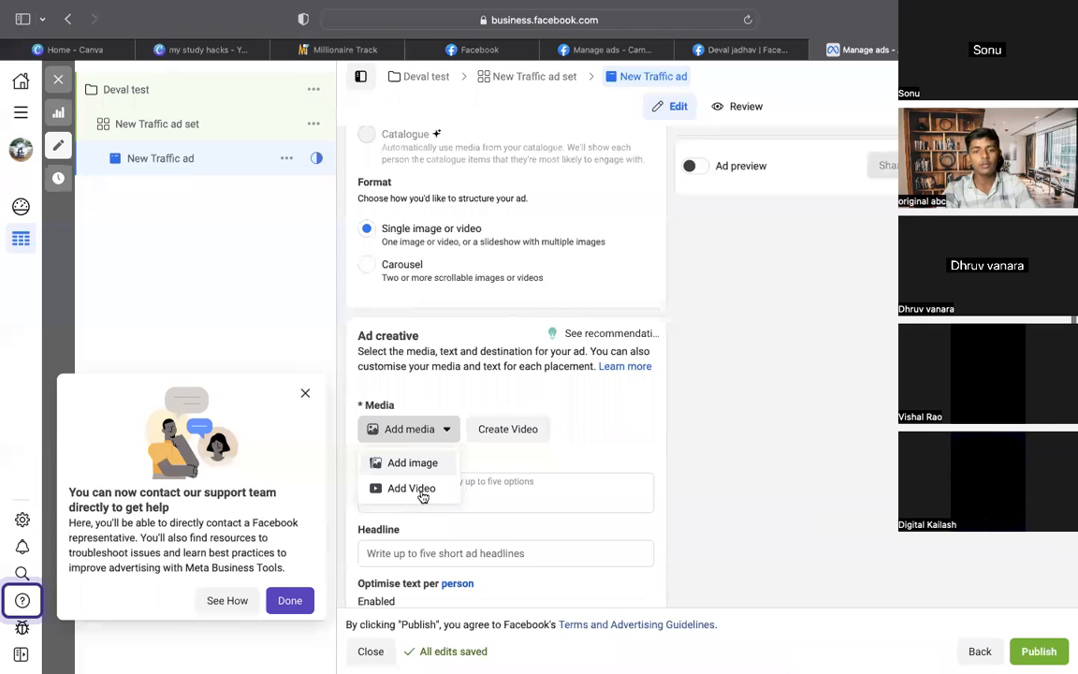
pyautogui.click(491, 422)
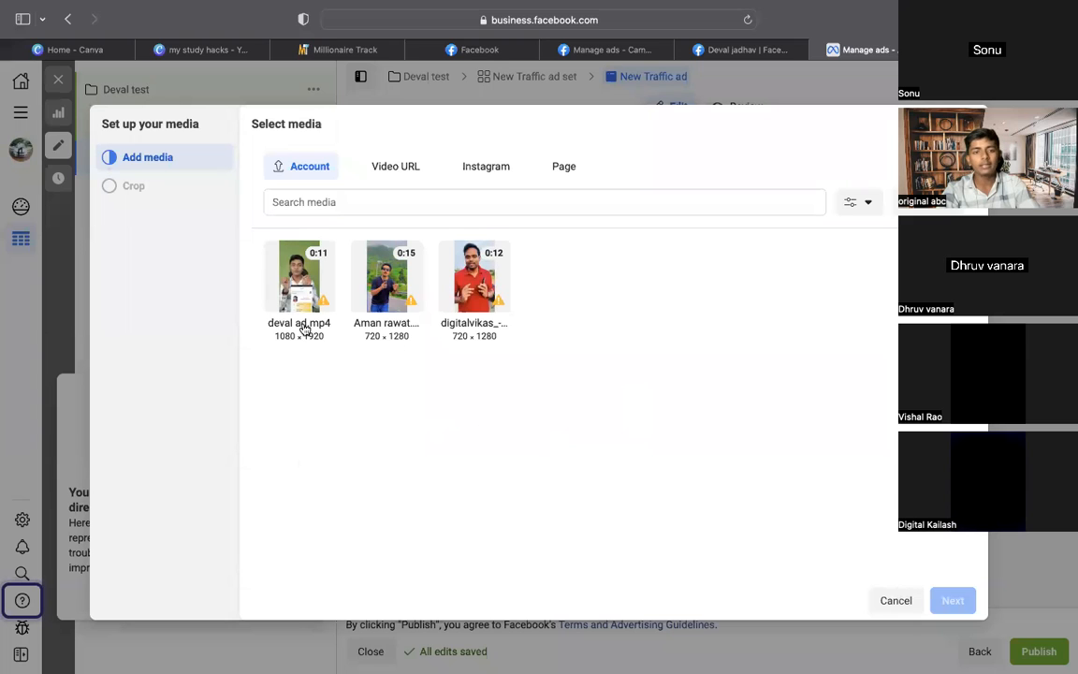
pyautogui.moveTo(292, 291)
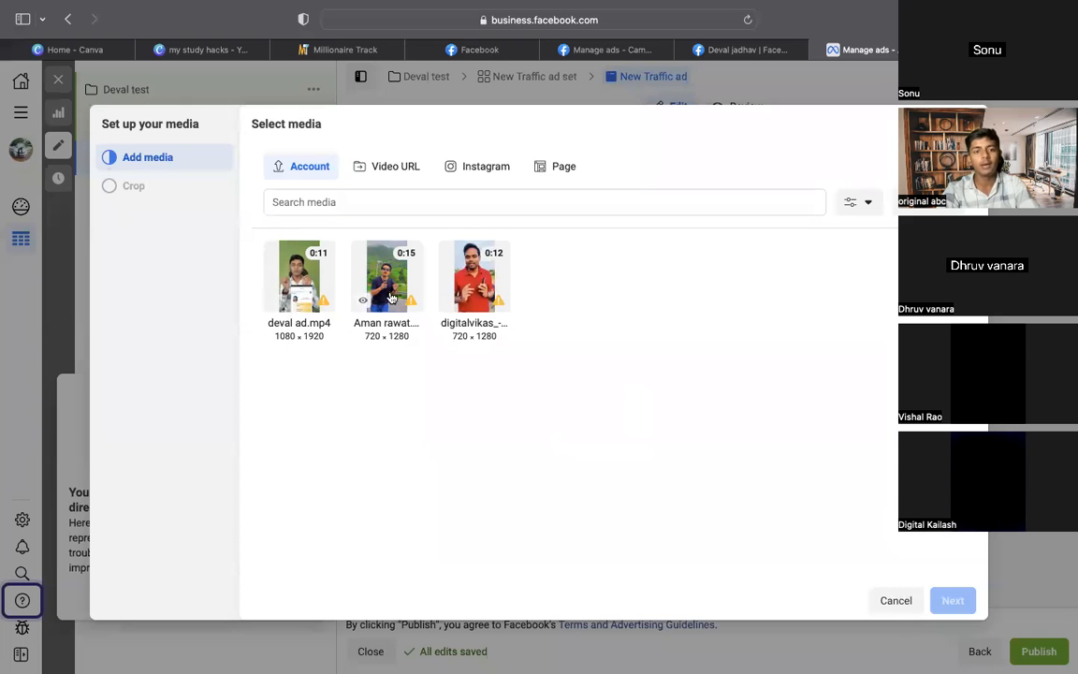
pyautogui.moveTo(379, 312)
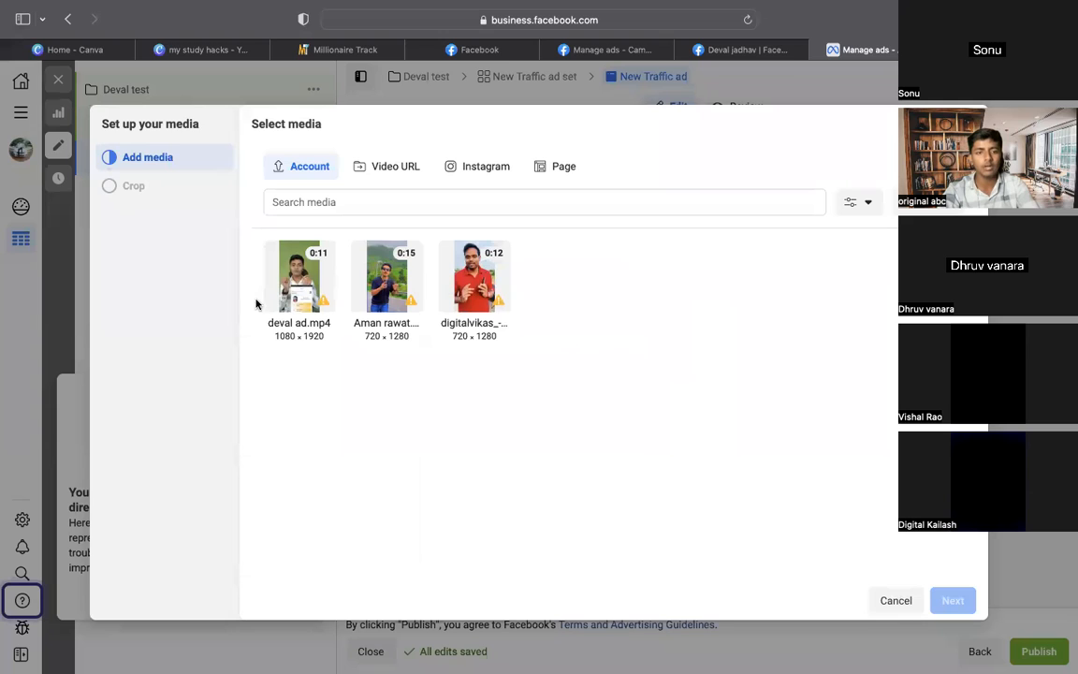
pyautogui.click(293, 277)
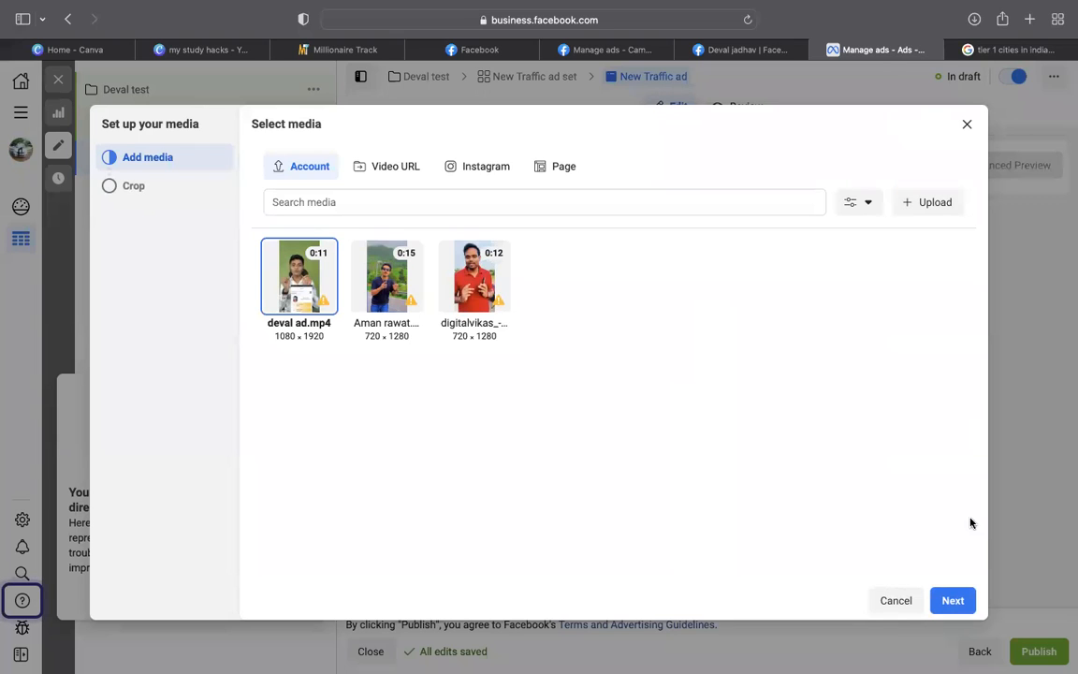
pyautogui.click(954, 600)
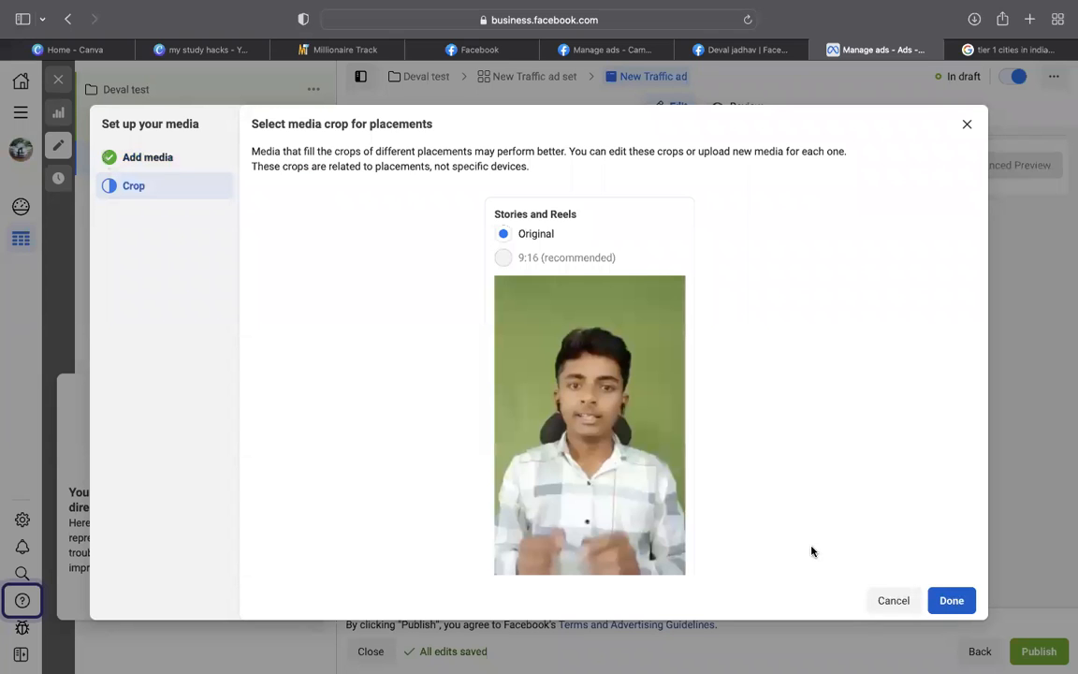
pyautogui.scroll(-2, 811, 551)
pyautogui.scroll(2, 811, 551)
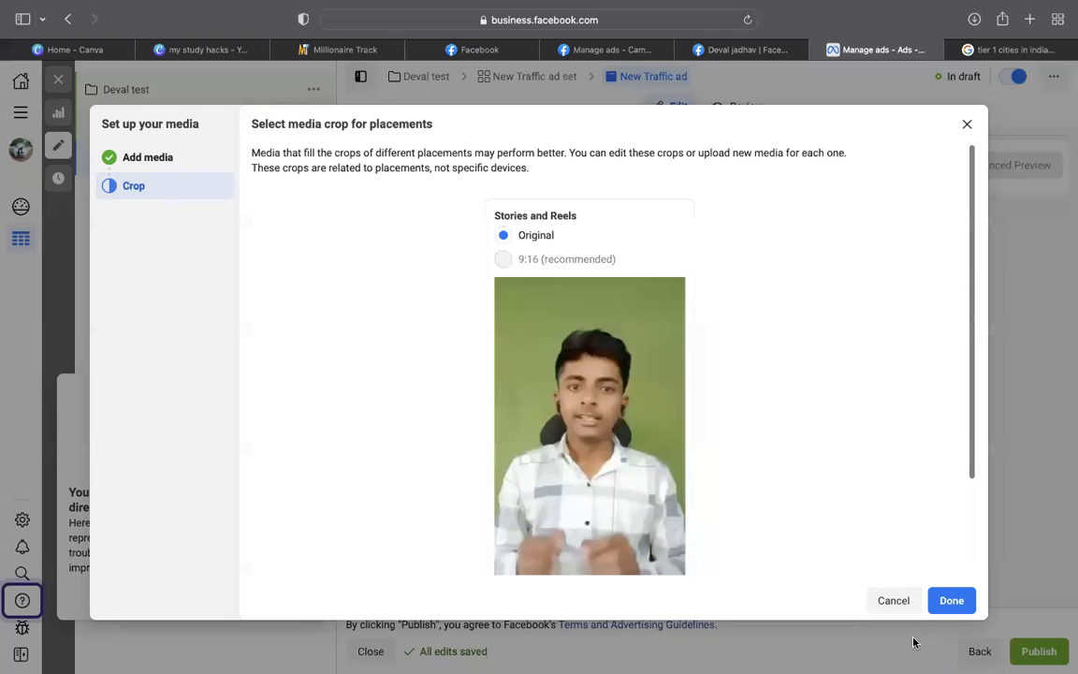
pyautogui.click(952, 600)
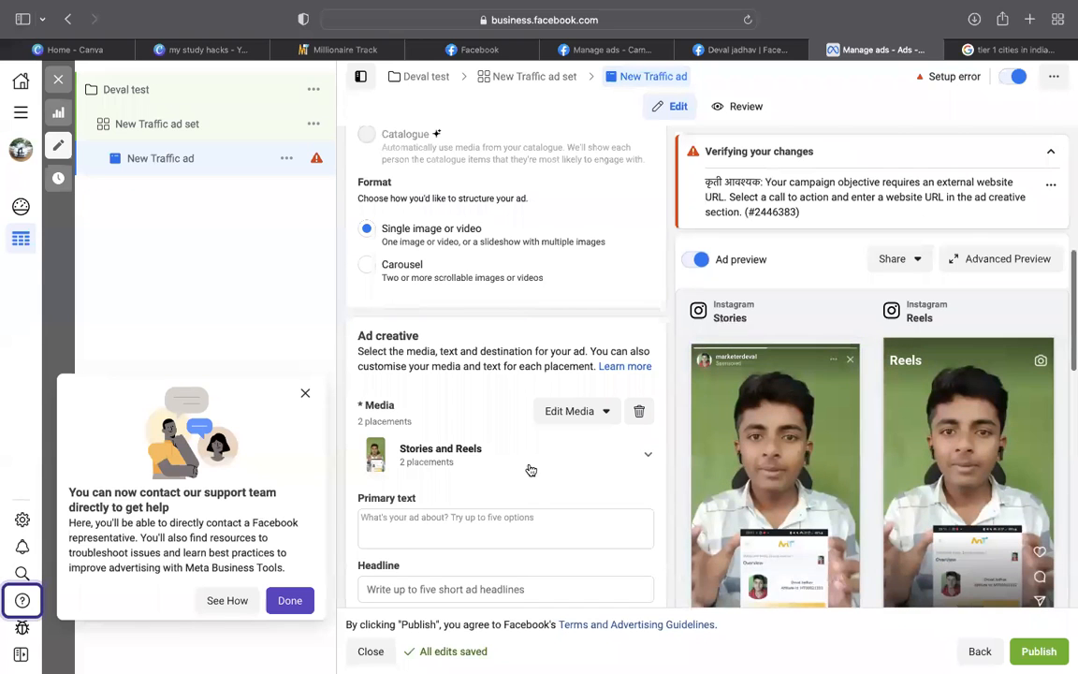
# Scroll down the ad editor and focus the Primary text field
pyautogui.scroll(-2, 524, 463)
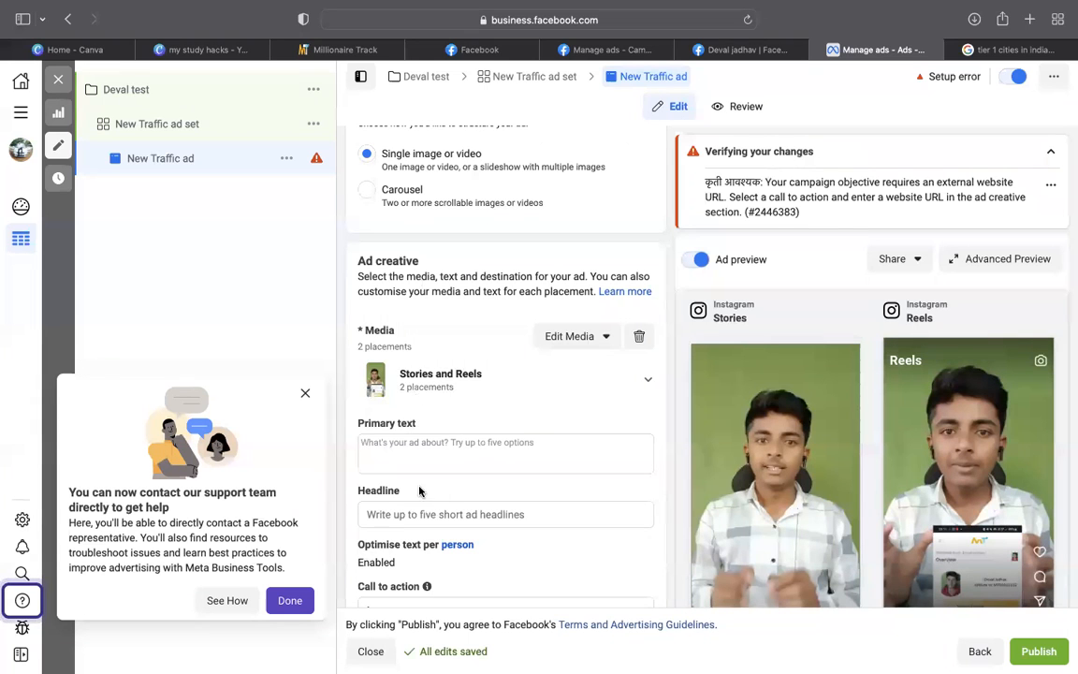
pyautogui.scroll(-1, 434, 486)
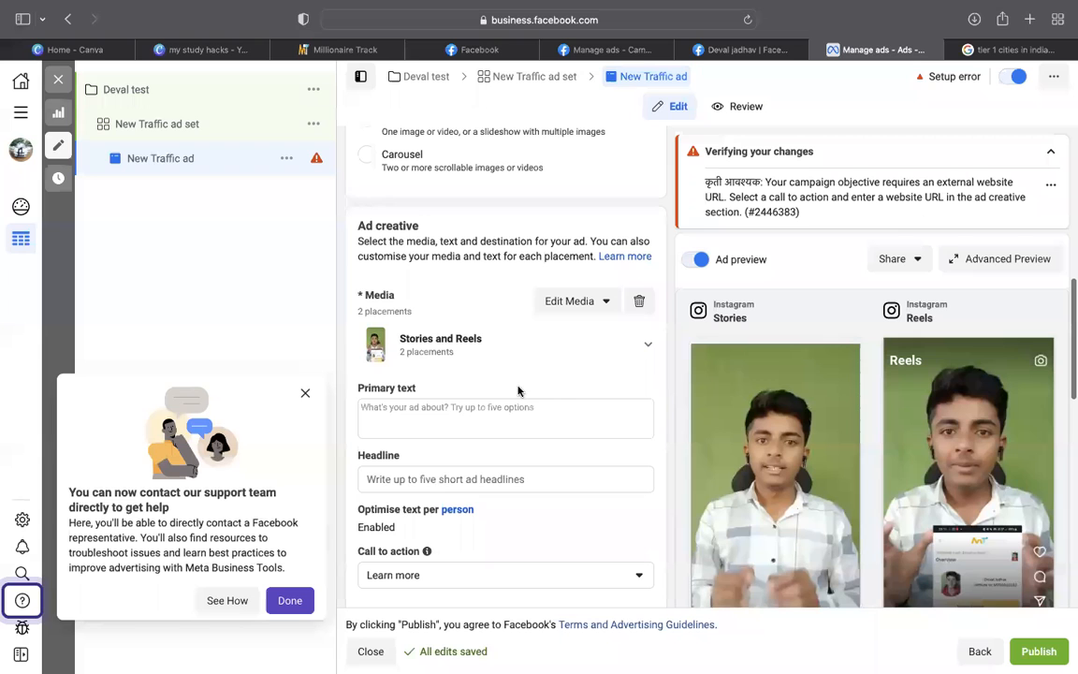
pyautogui.click(469, 415)
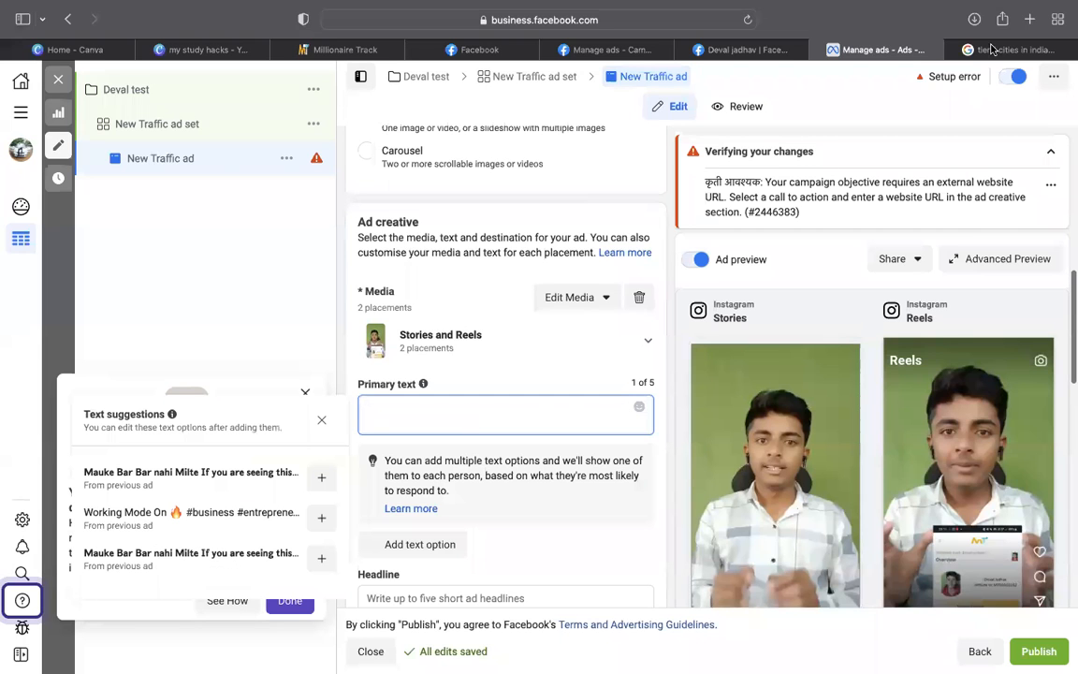
# Switch to the other Safari tab and load Gmail by typing 'mail' in the address bar
pyautogui.hotkey('ctrl', 'Tab')
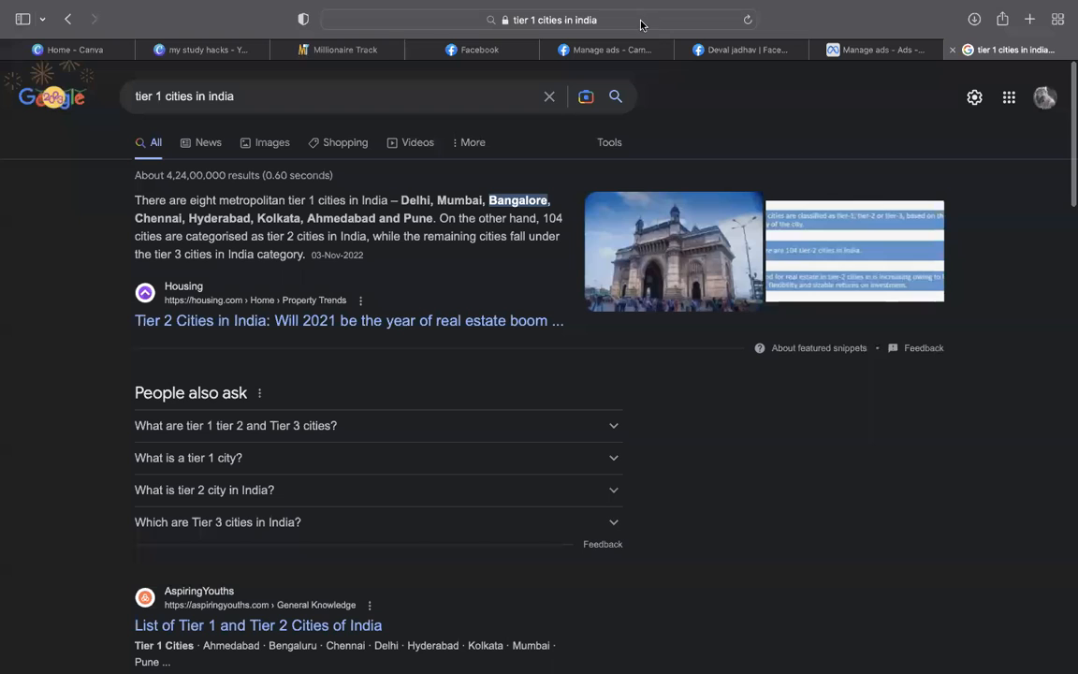
pyautogui.press('super+l')
pyautogui.write('mail')
pyautogui.press('Return')
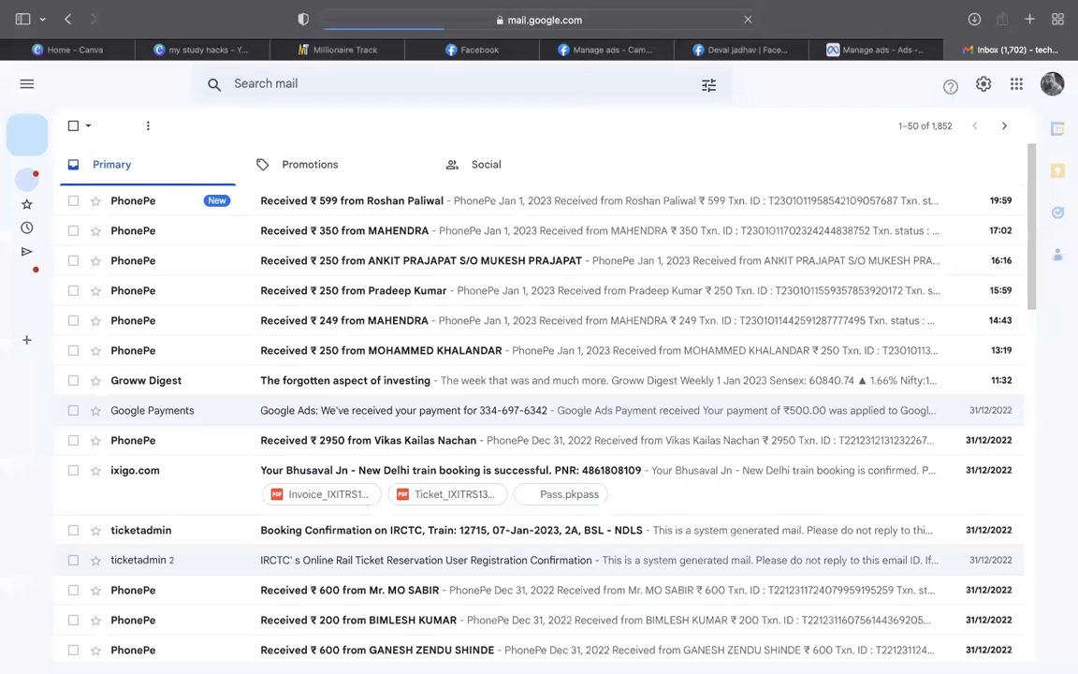
# Search Gmail for 'mauke', select the ad copy in the 'ads text' email, and return to Ads Manager
pyautogui.write('mauke')
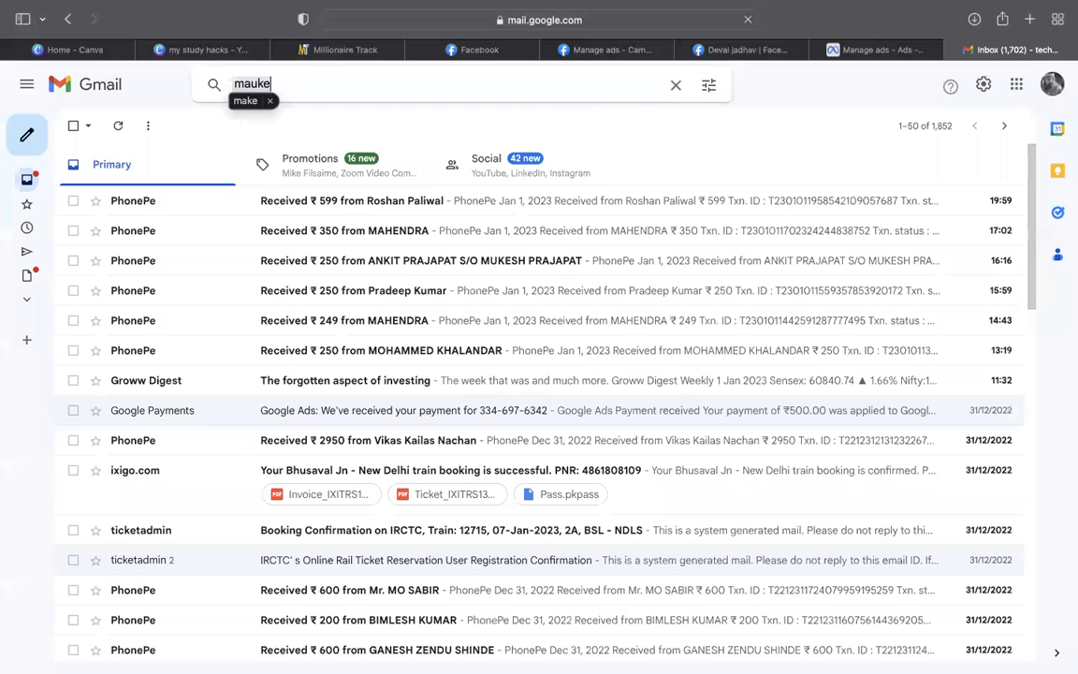
pyautogui.press('BackSpace')
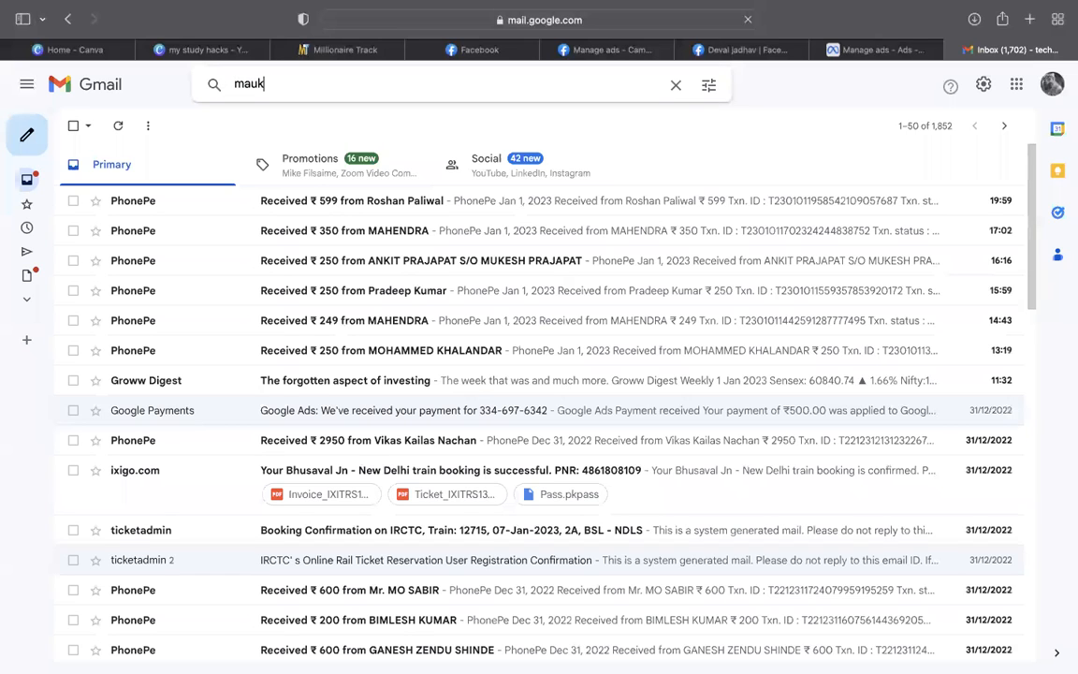
pyautogui.write('e')
pyautogui.press('Return')
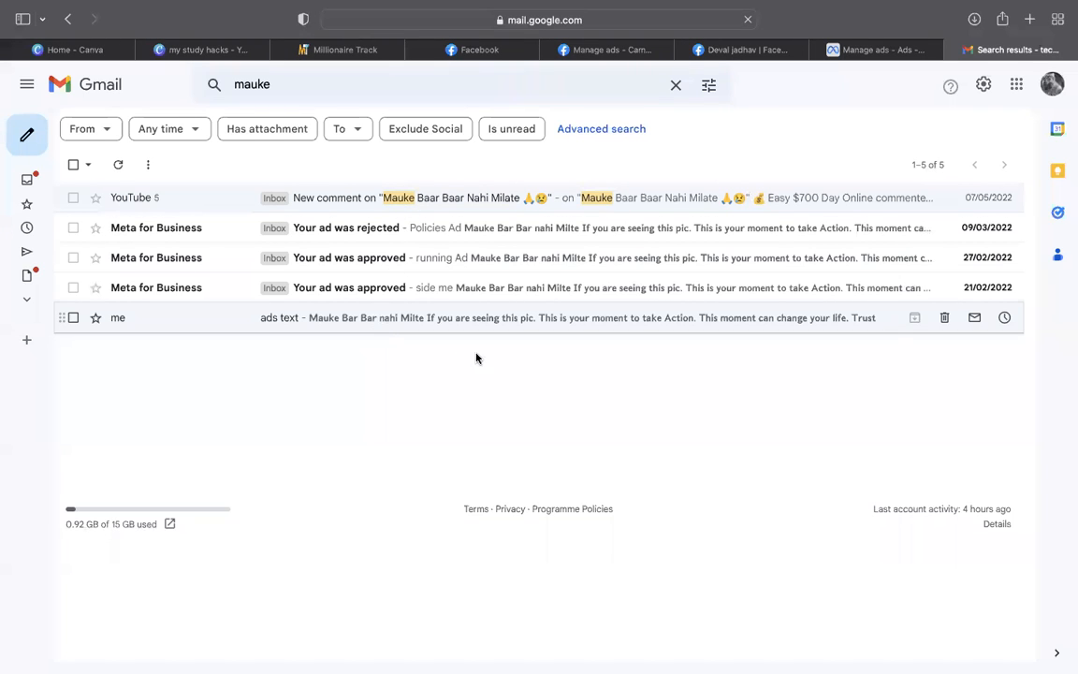
pyautogui.moveTo(110, 245); pyautogui.dragTo(355, 354)
pyautogui.press('super+c')
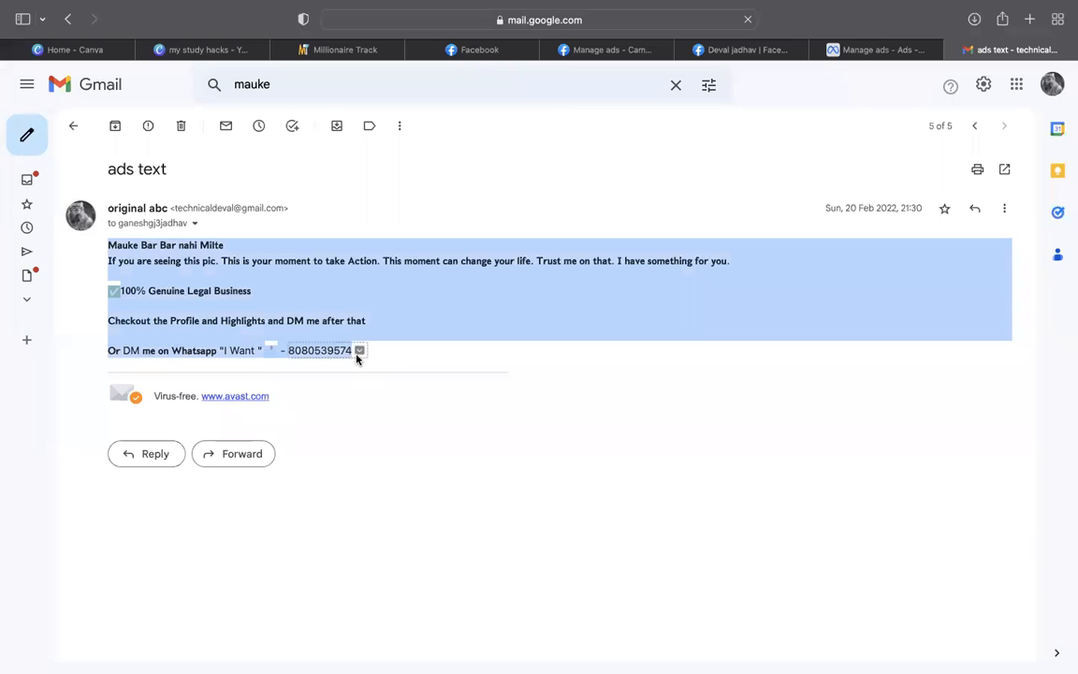
pyautogui.click(870, 49)
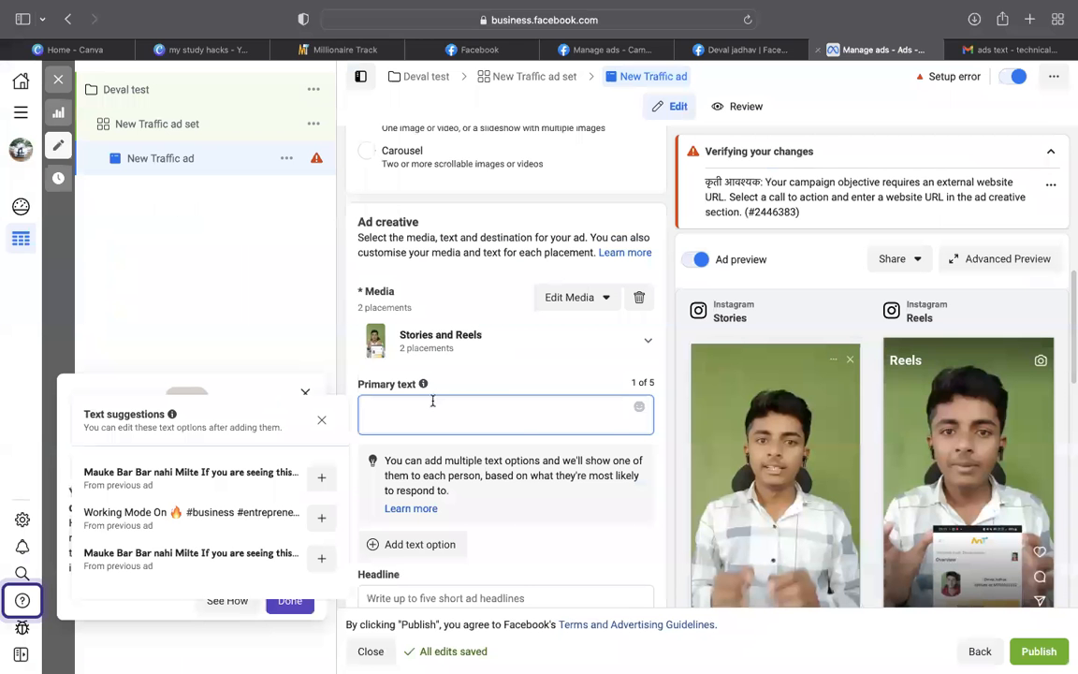
# Paste the ad copy into Primary text and enter the creator's name as the headline
pyautogui.press('super+v')
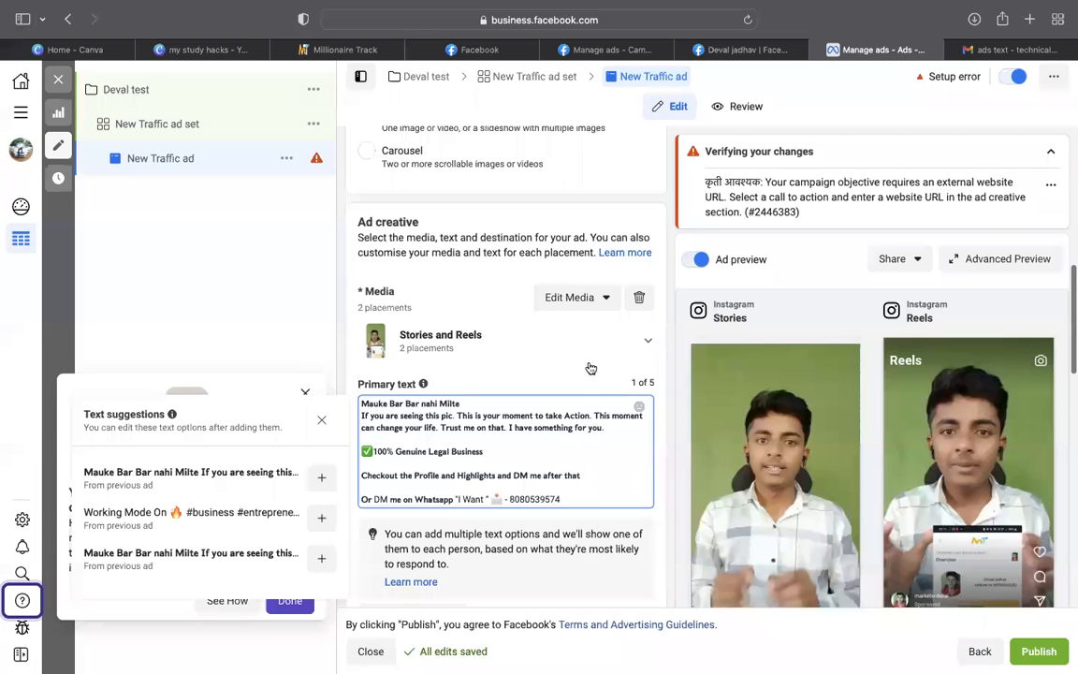
pyautogui.scroll(-5, 588, 366)
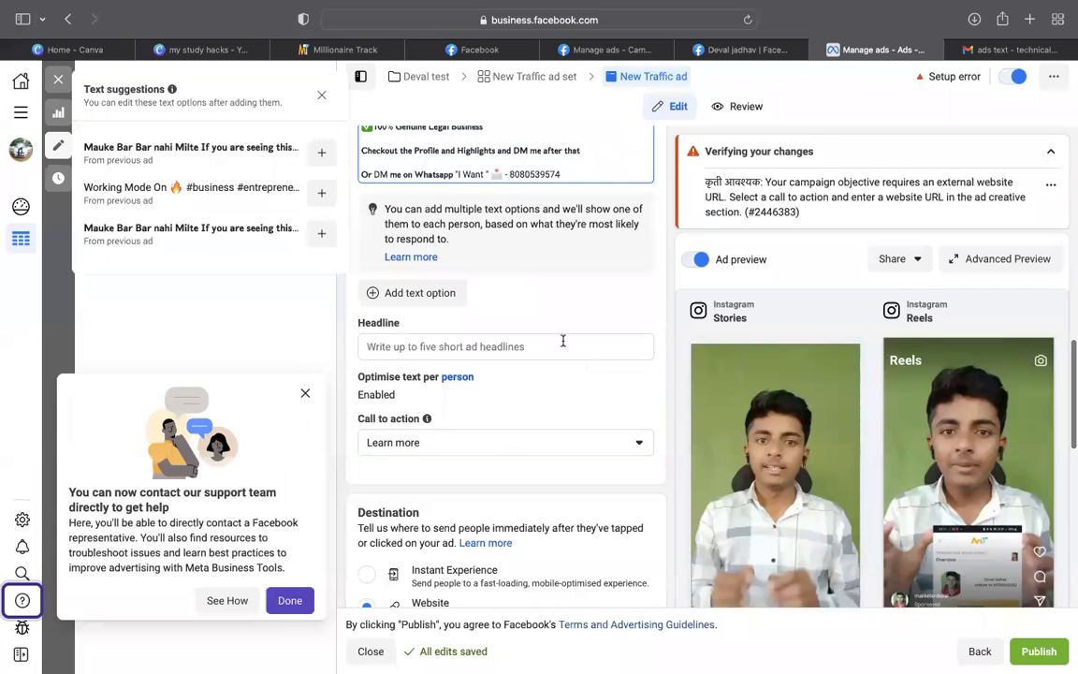
pyautogui.click(560, 345)
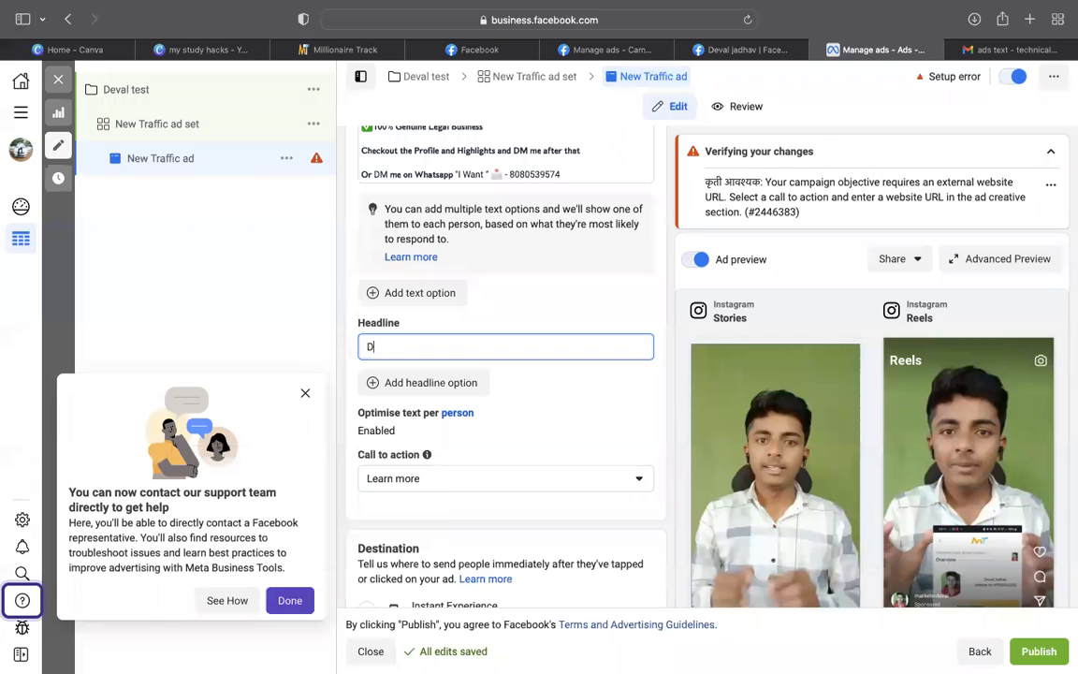
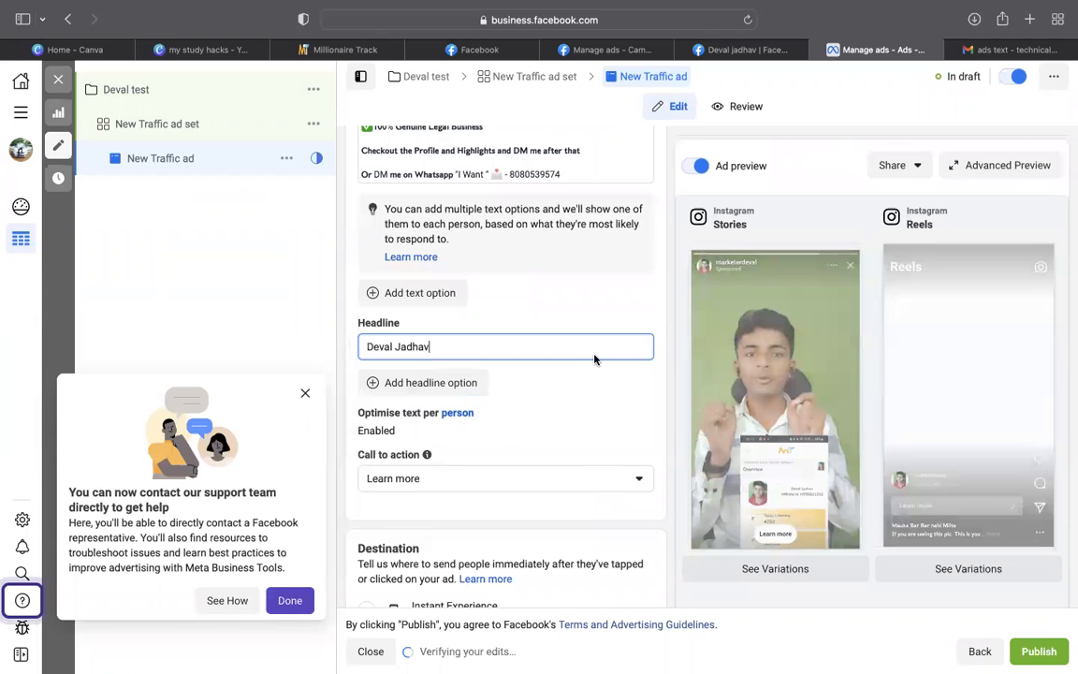
# Keep Learn more as the call to action and scroll down to the Website URL field
pyautogui.scroll(-3, 593, 358)
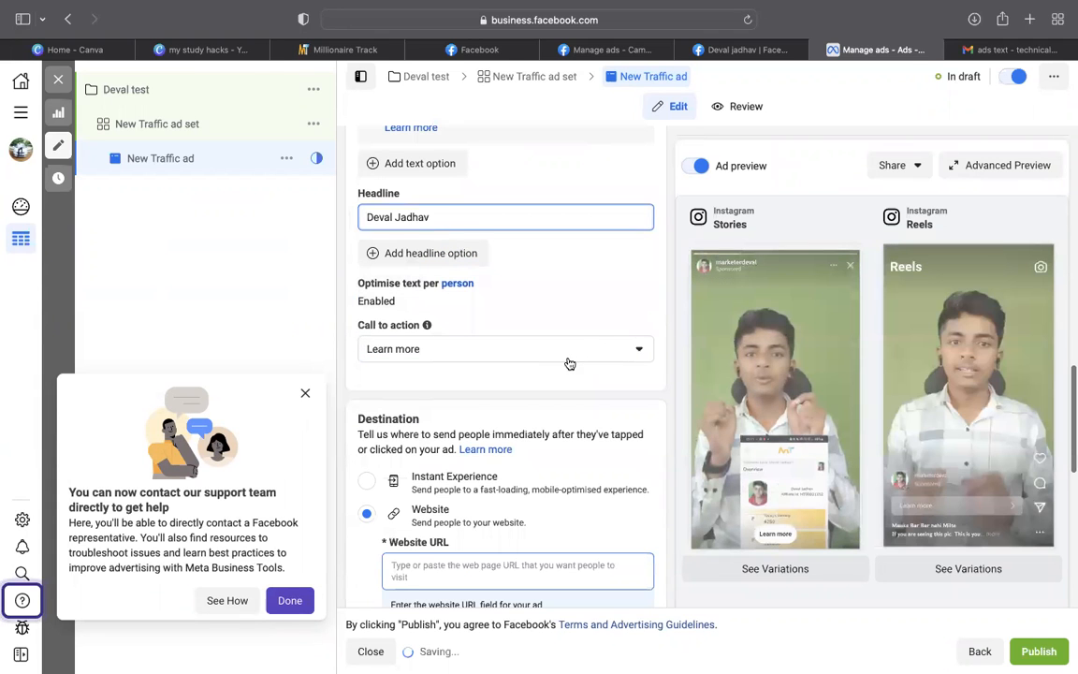
pyautogui.click(572, 357)
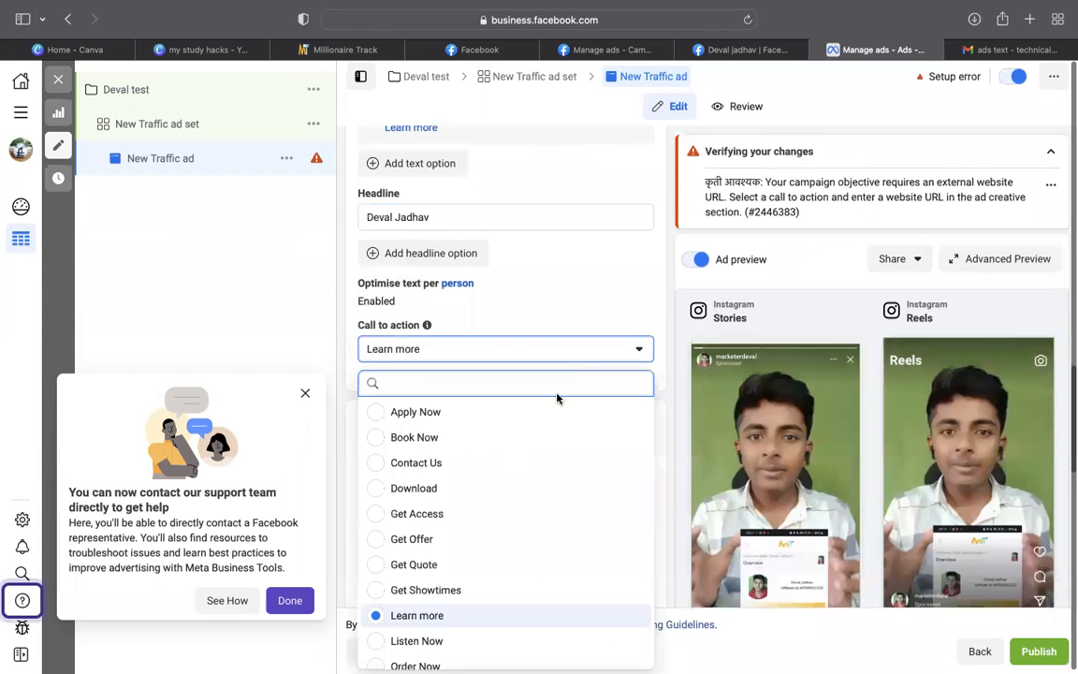
pyautogui.scroll(-2, 582, 355)
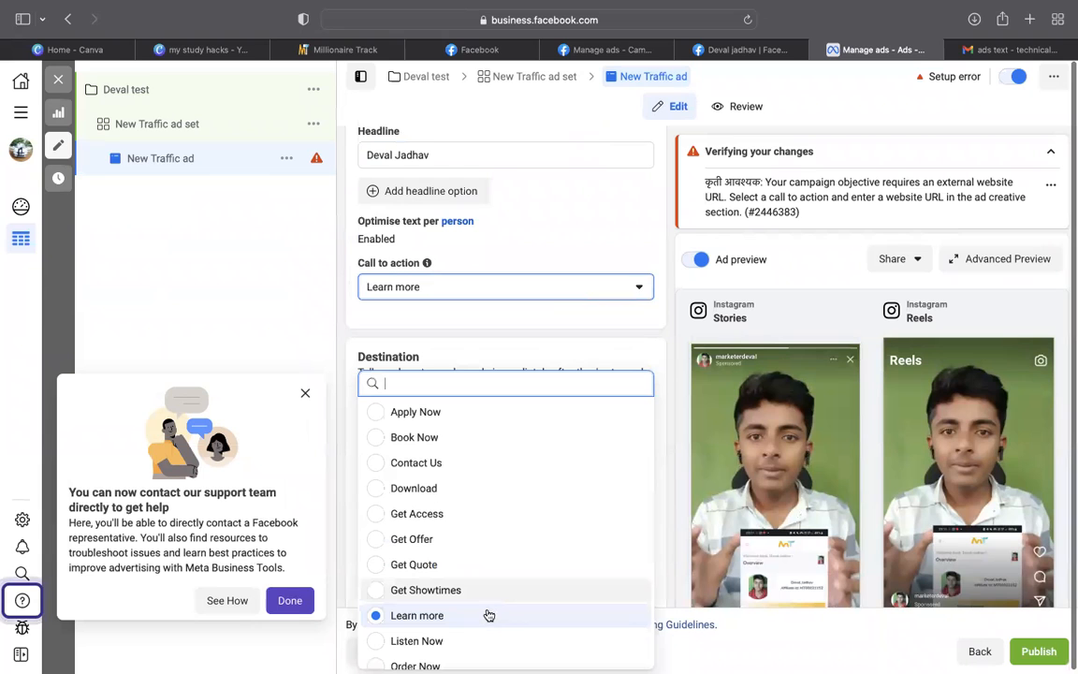
pyautogui.click(596, 367)
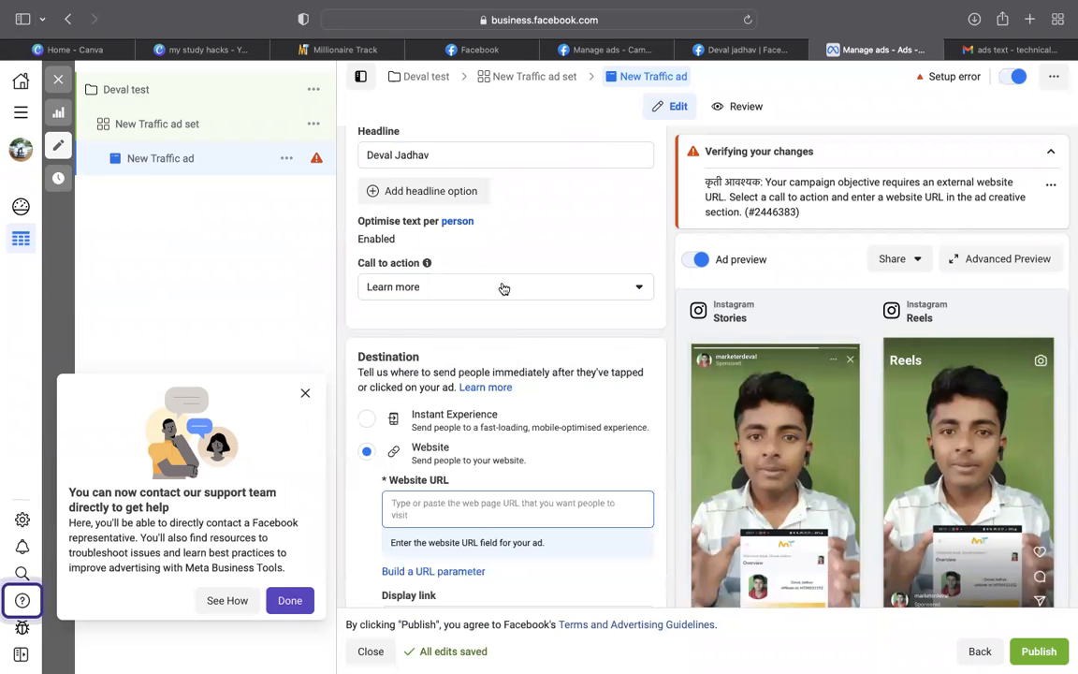
pyautogui.scroll(-1, 433, 295)
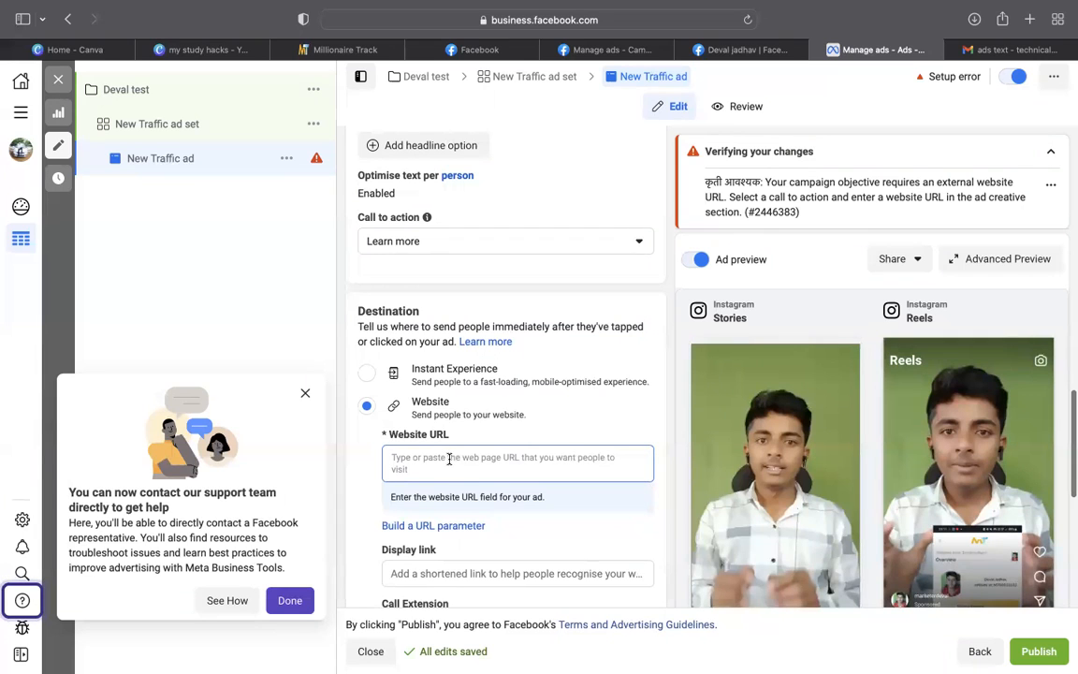
pyautogui.scroll(-1, 448, 457)
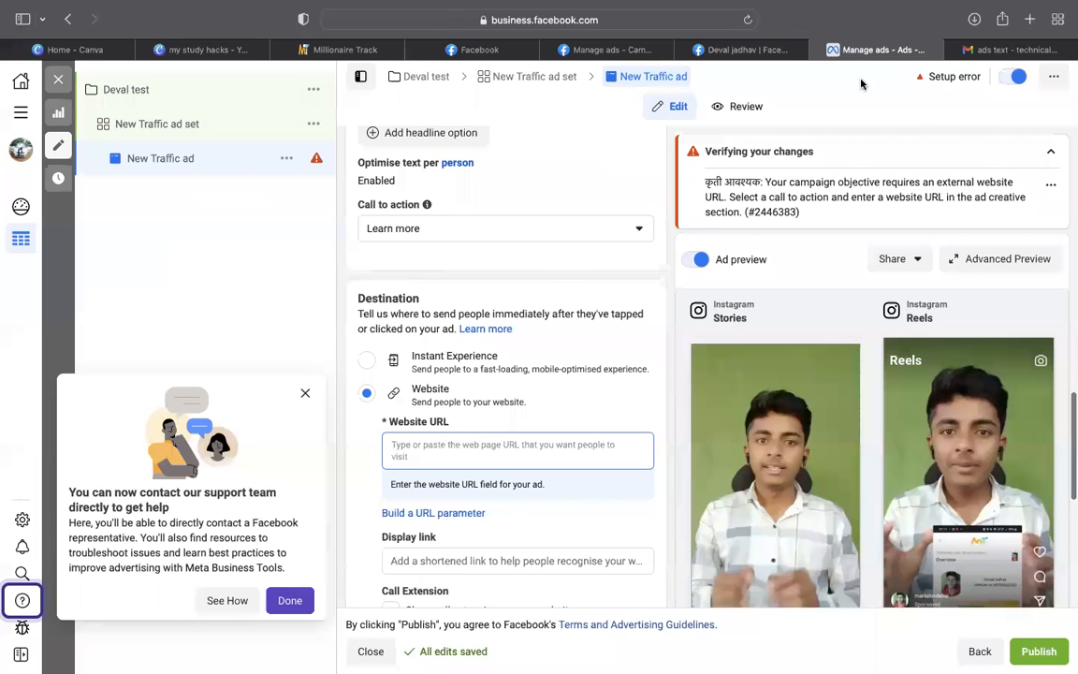
# Search 'wa link creator' in a new tab and open the 'Create WhatsApp links | Walink' result
pyautogui.press('super+t')
pyautogui.write('wa')
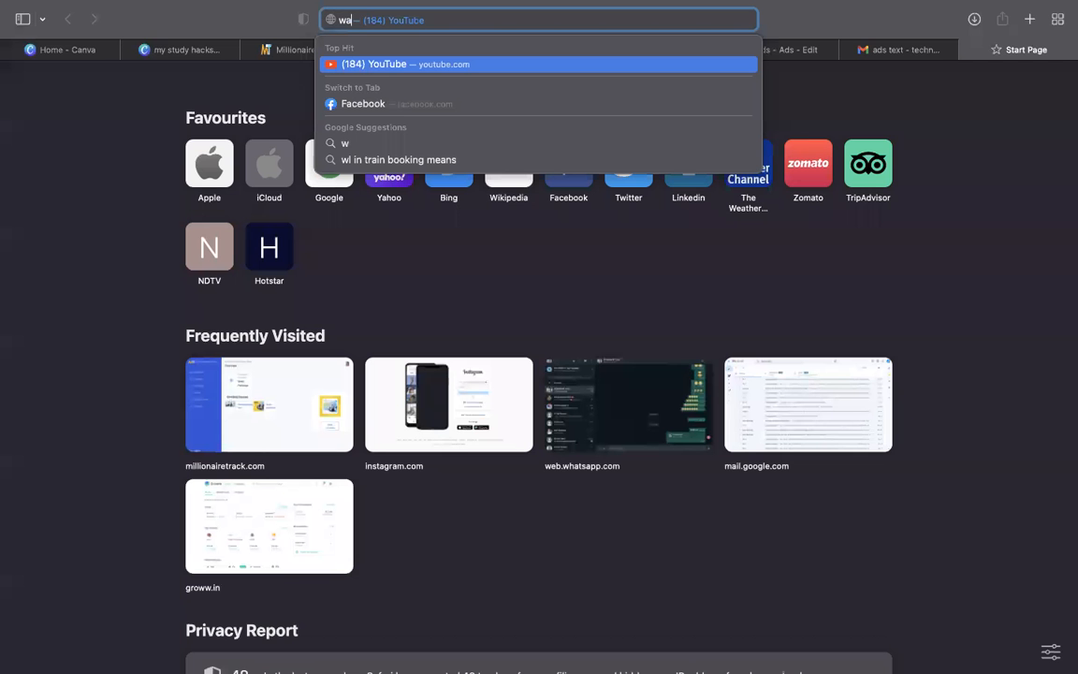
pyautogui.write(' link c')
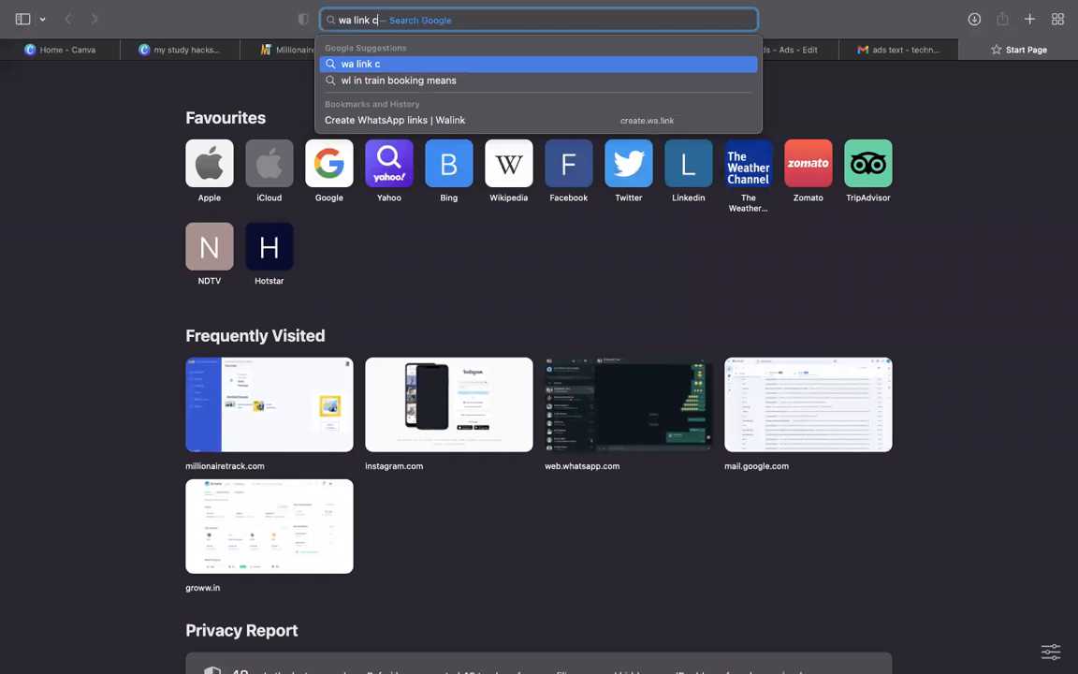
pyautogui.write('reator')
pyautogui.press('Return')
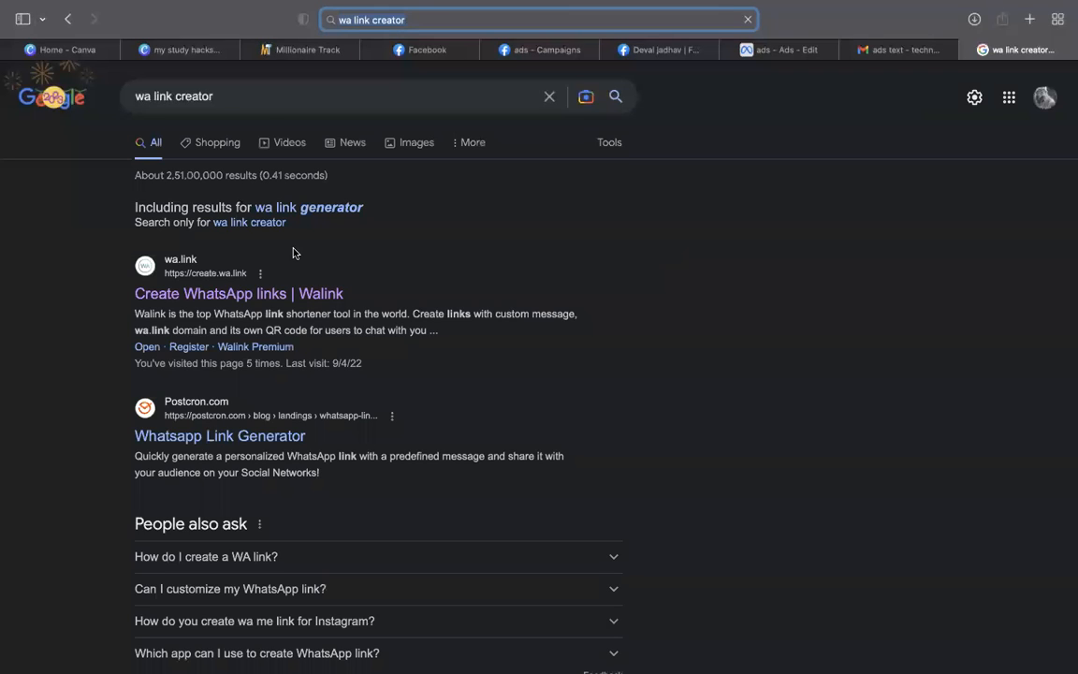
pyautogui.scroll(-1, 293, 252)
pyautogui.click(291, 245)
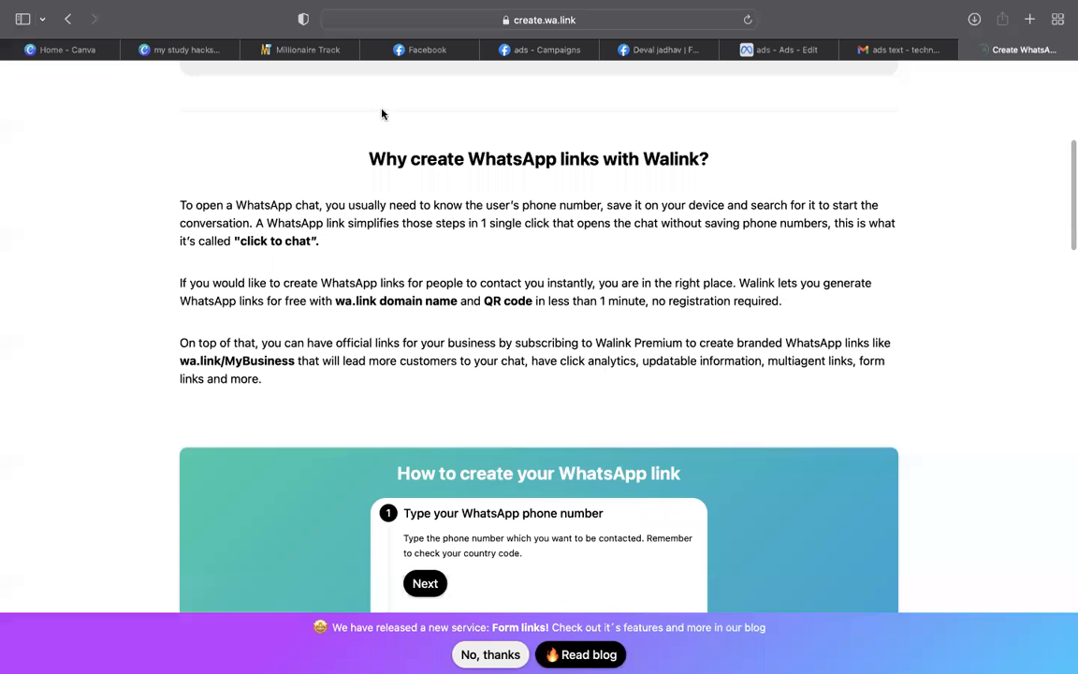
# Enter the WhatsApp phone number and the message 'I Want To Make Money Online' in Walink
pyautogui.scroll(6, 387, 146)
pyautogui.click(387, 146)
pyautogui.click(329, 296)
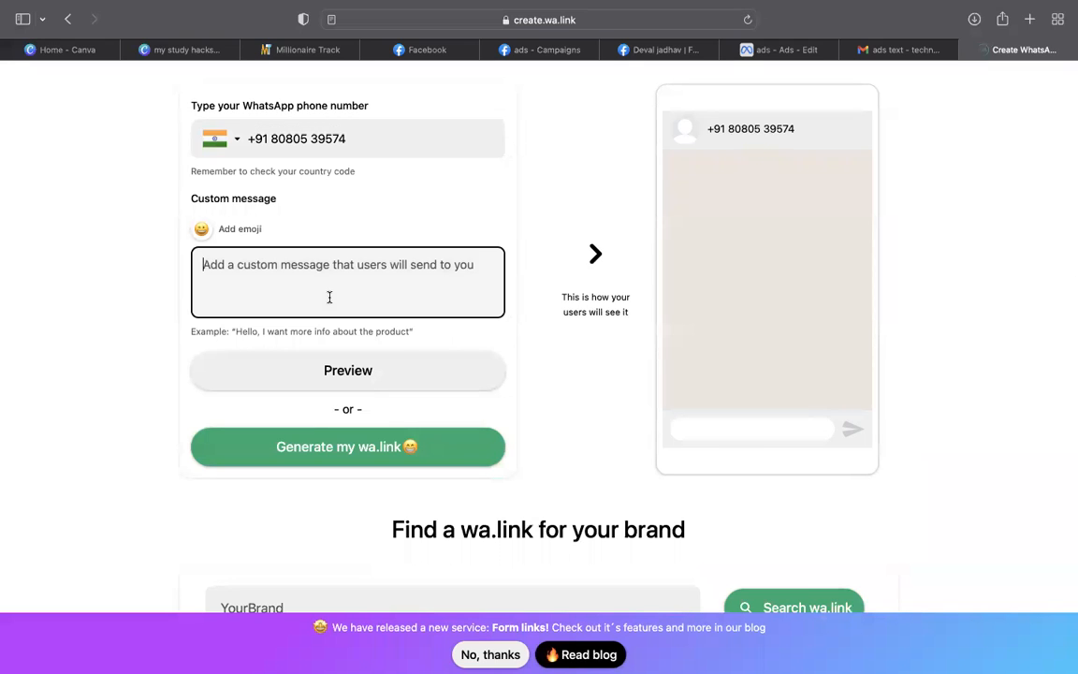
pyautogui.press('BackSpace')
pyautogui.write('I W')
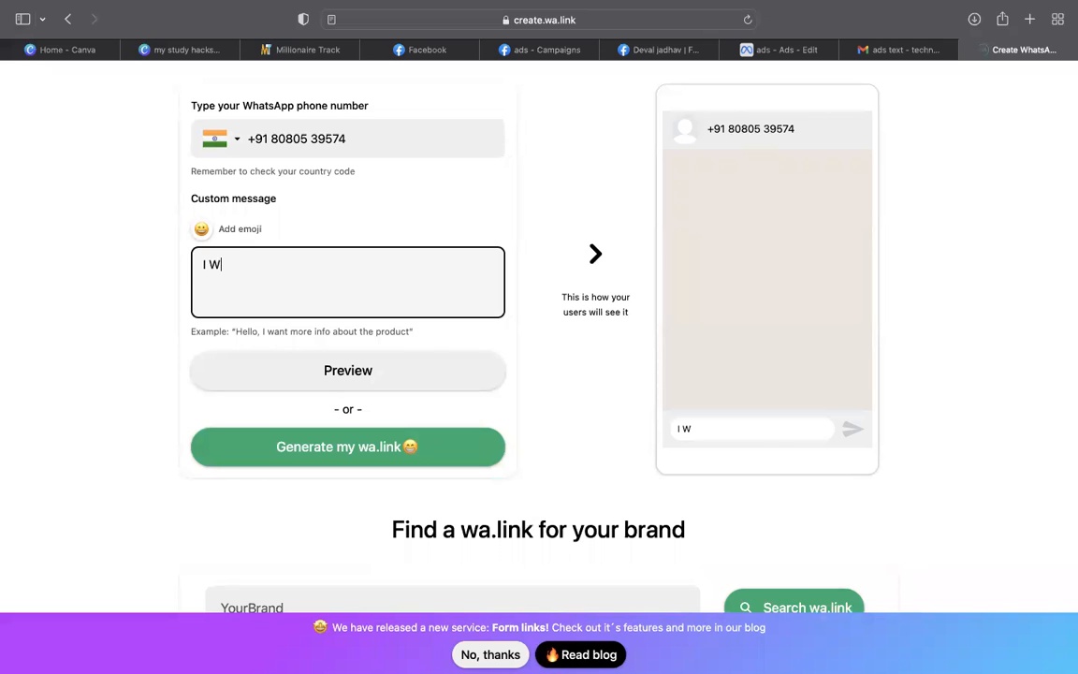
pyautogui.write('ant To Mak')
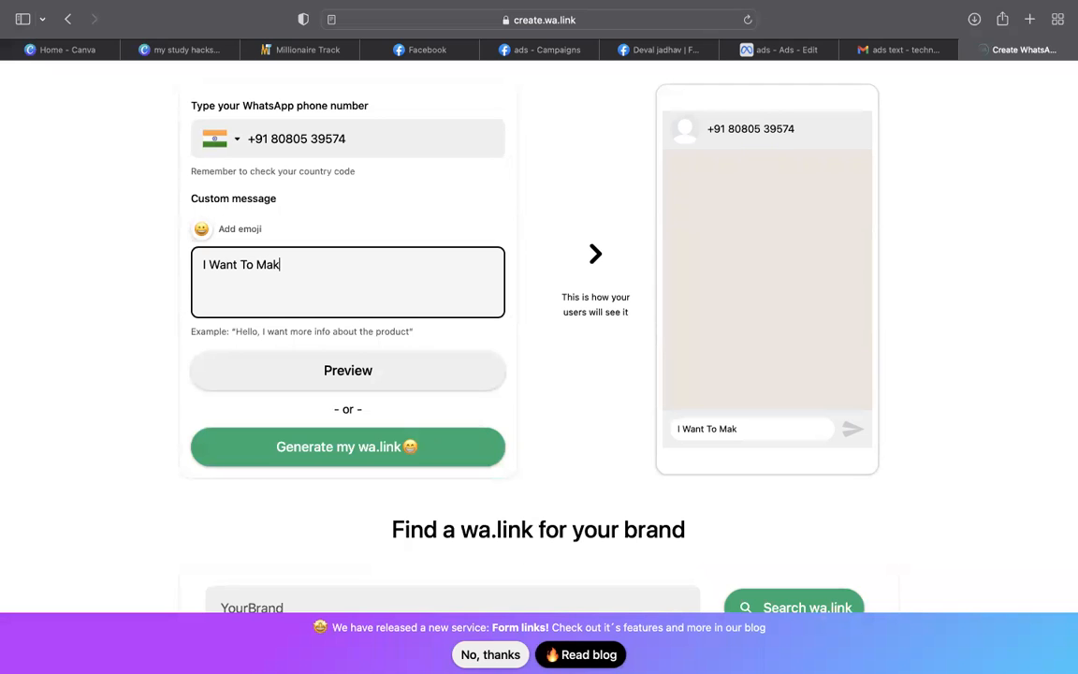
pyautogui.write('e Money Online')
pyautogui.click(314, 385)
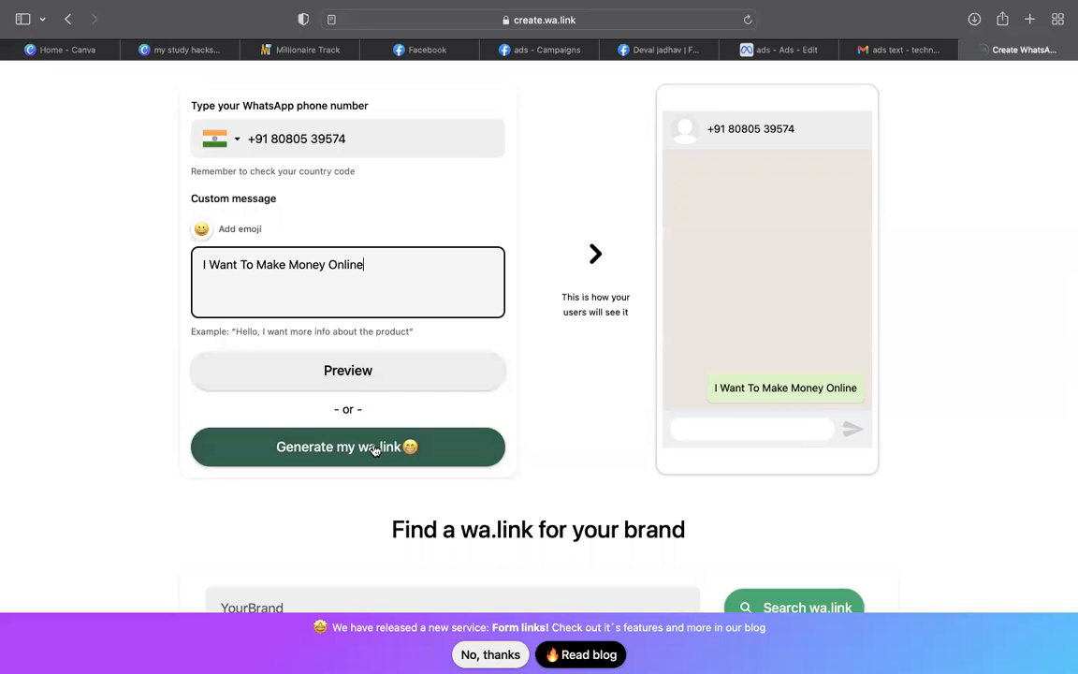
pyautogui.click(372, 449)
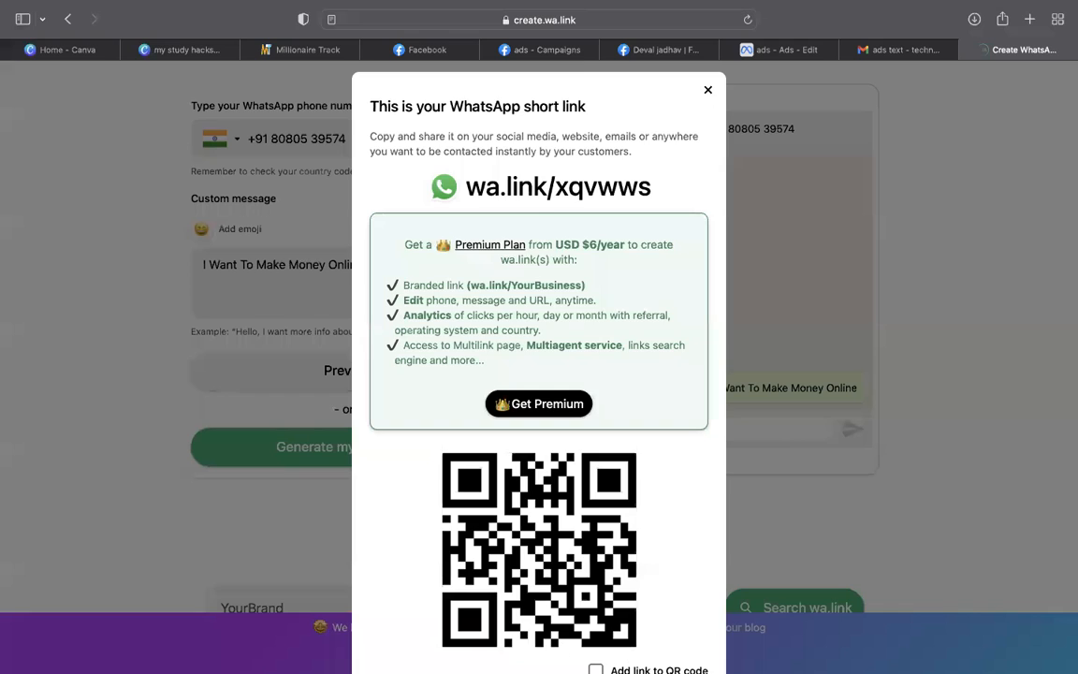
pyautogui.scroll(-2, 604, 641)
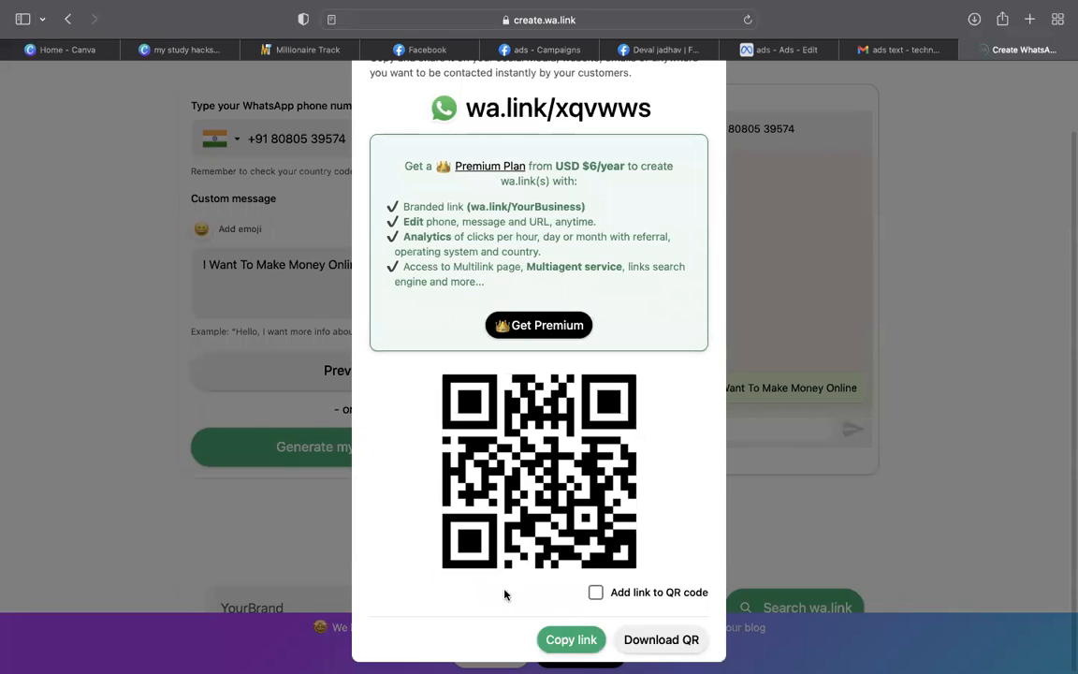
pyautogui.click(571, 639)
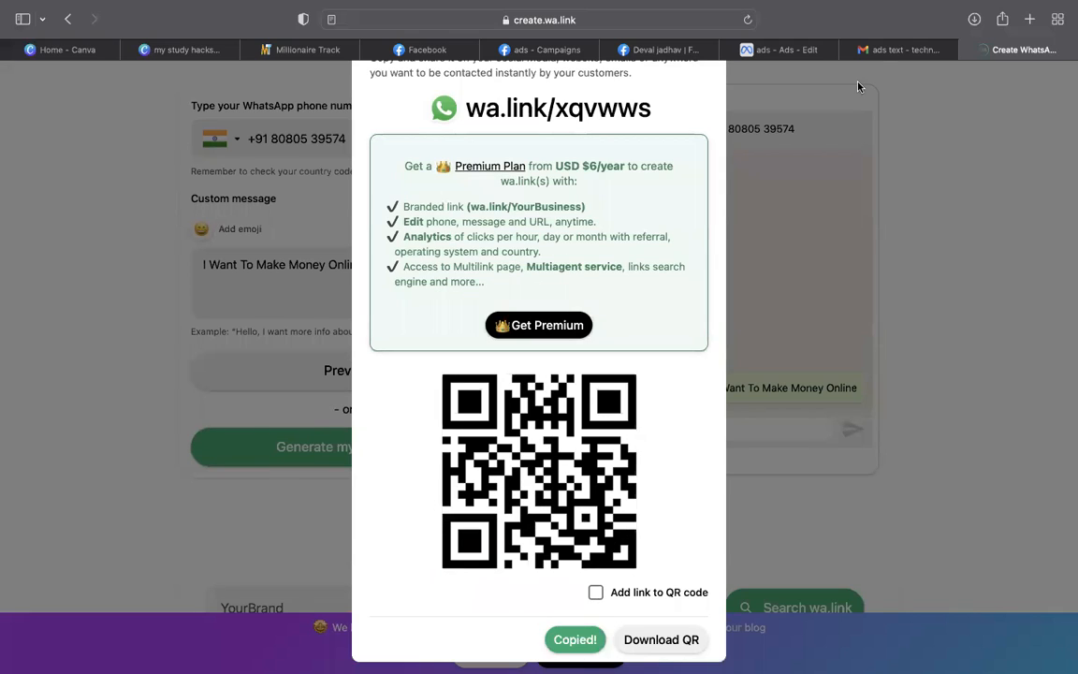
pyautogui.click(782, 49)
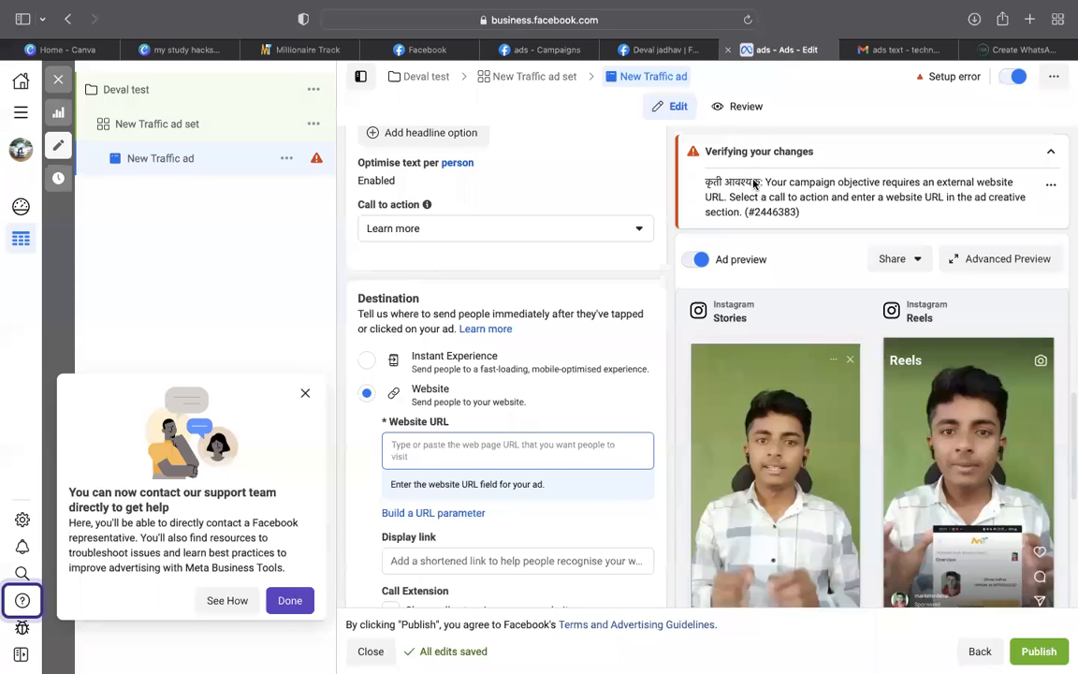
pyautogui.click(507, 444)
pyautogui.press('super+v')
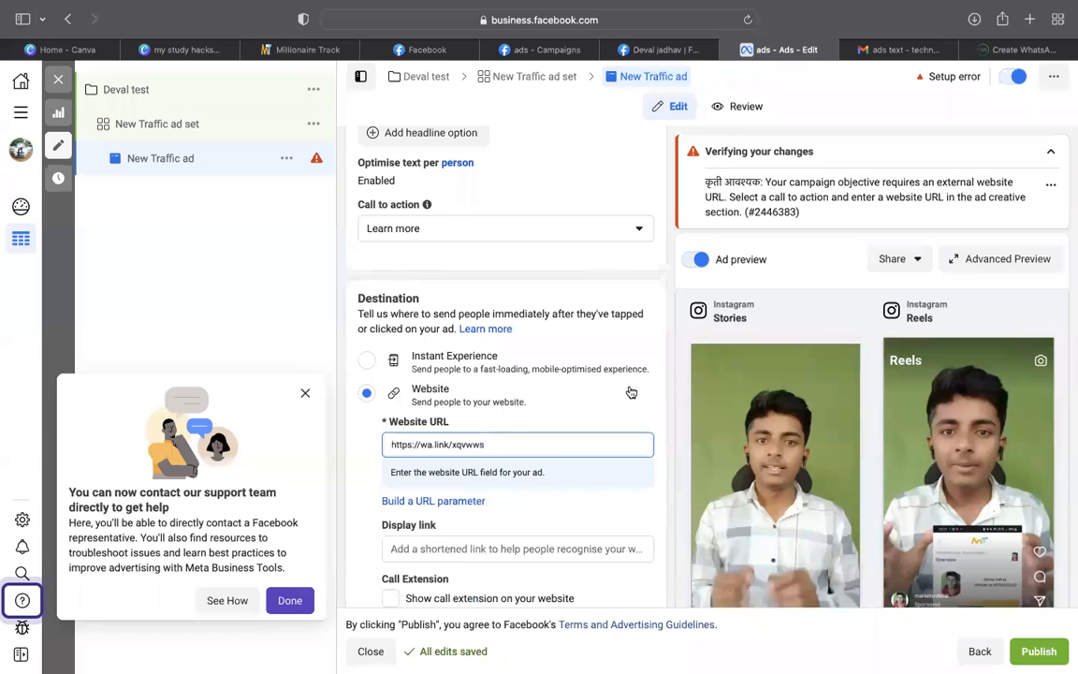
pyautogui.scroll(-2, 629, 391)
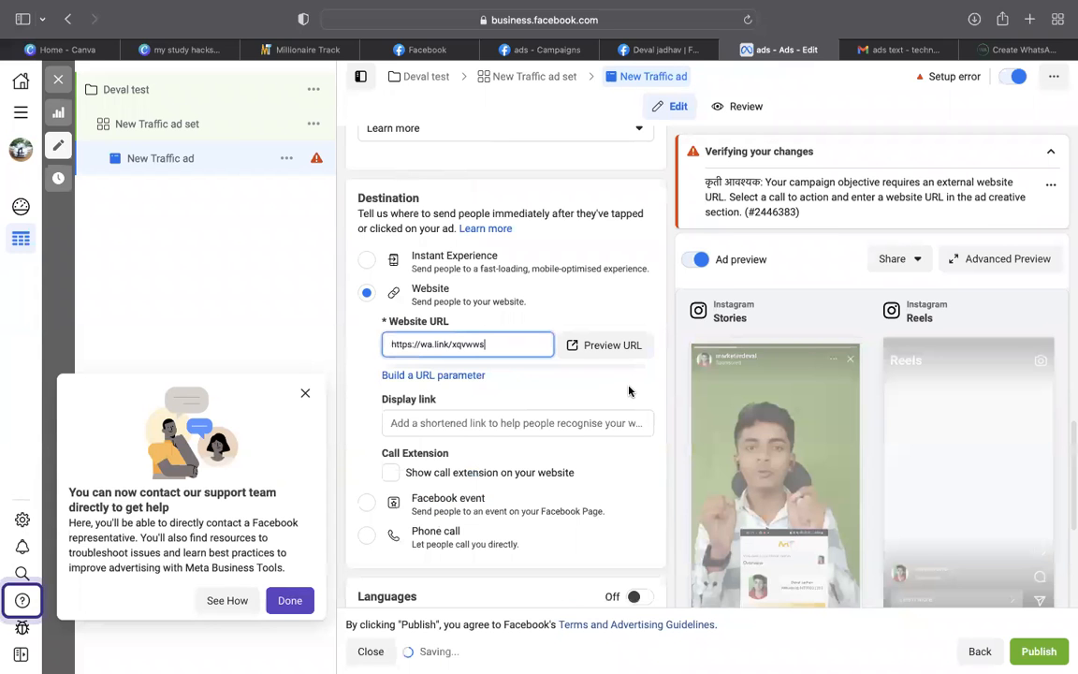
pyautogui.scroll(-3, 628, 391)
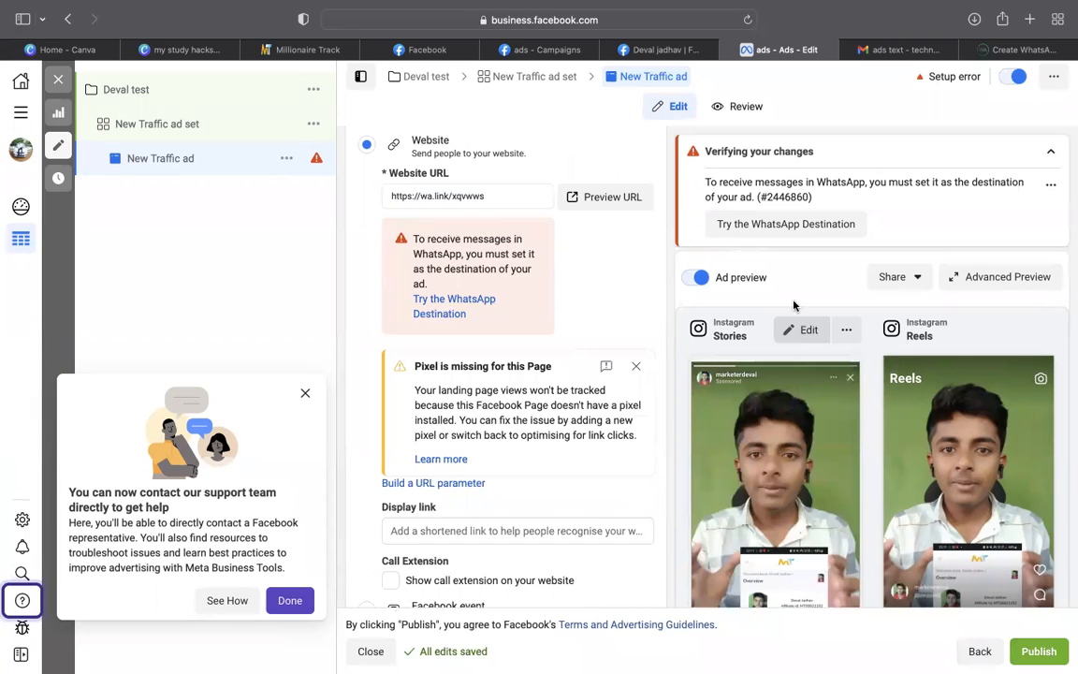
# Switch the ad set's conversion location to the WhatsApp destination and confirm
pyautogui.click(784, 224)
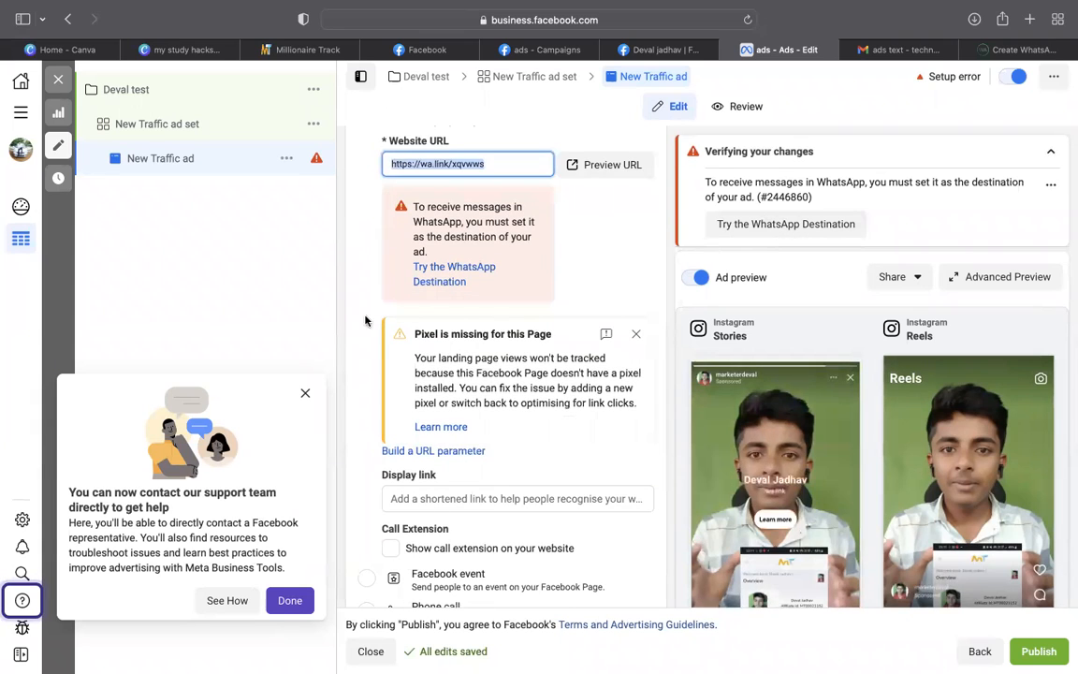
pyautogui.click(443, 281)
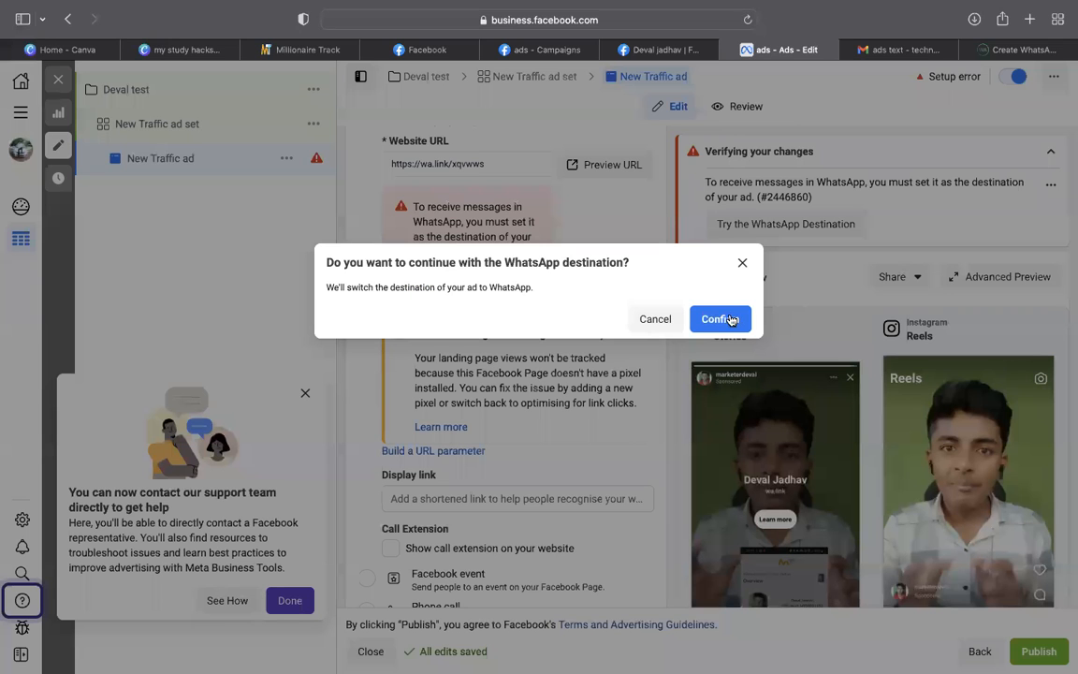
pyautogui.click(730, 319)
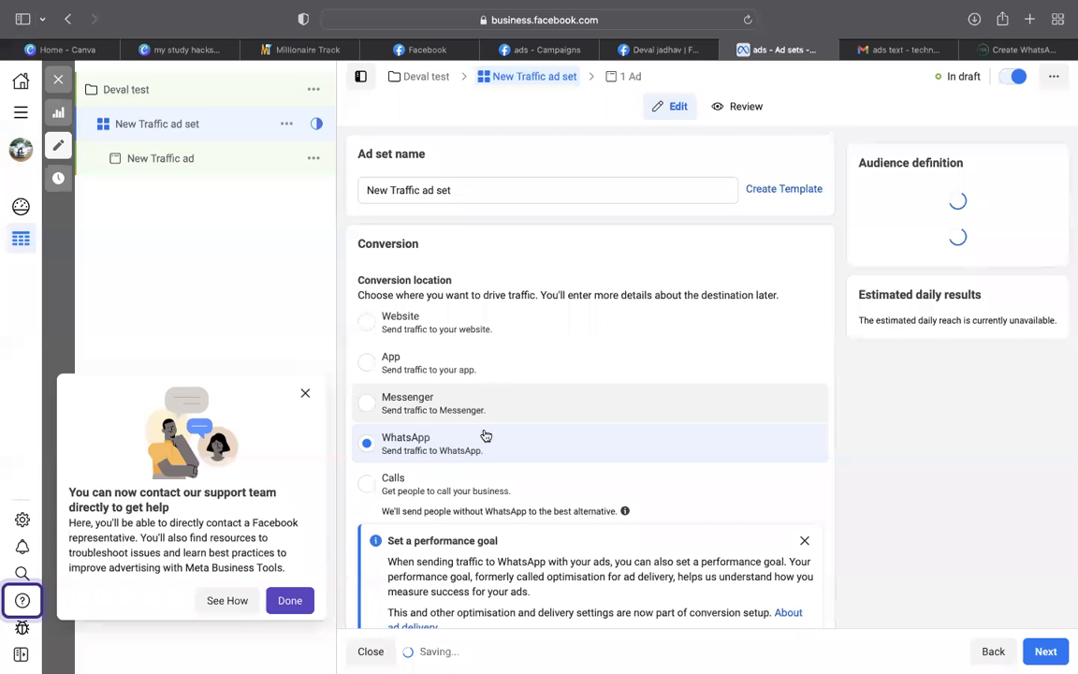
# Scroll through the WhatsApp ad set settings, then reopen the New Traffic ad from the campaign tree
pyautogui.scroll(-5, 486, 436)
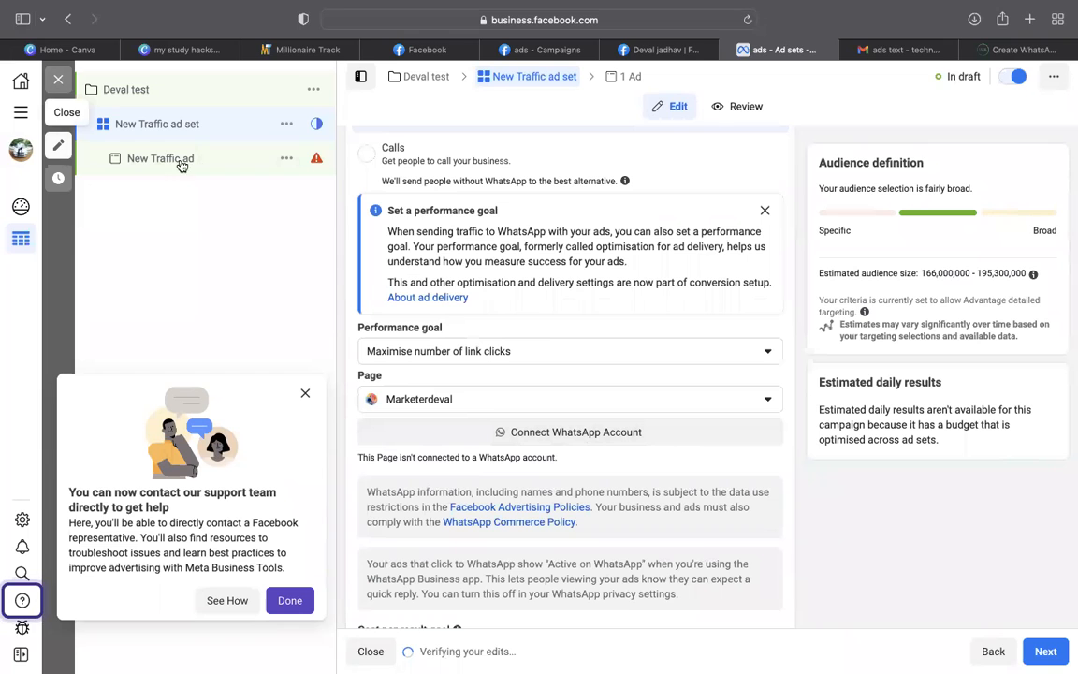
pyautogui.scroll(-10, 632, 384)
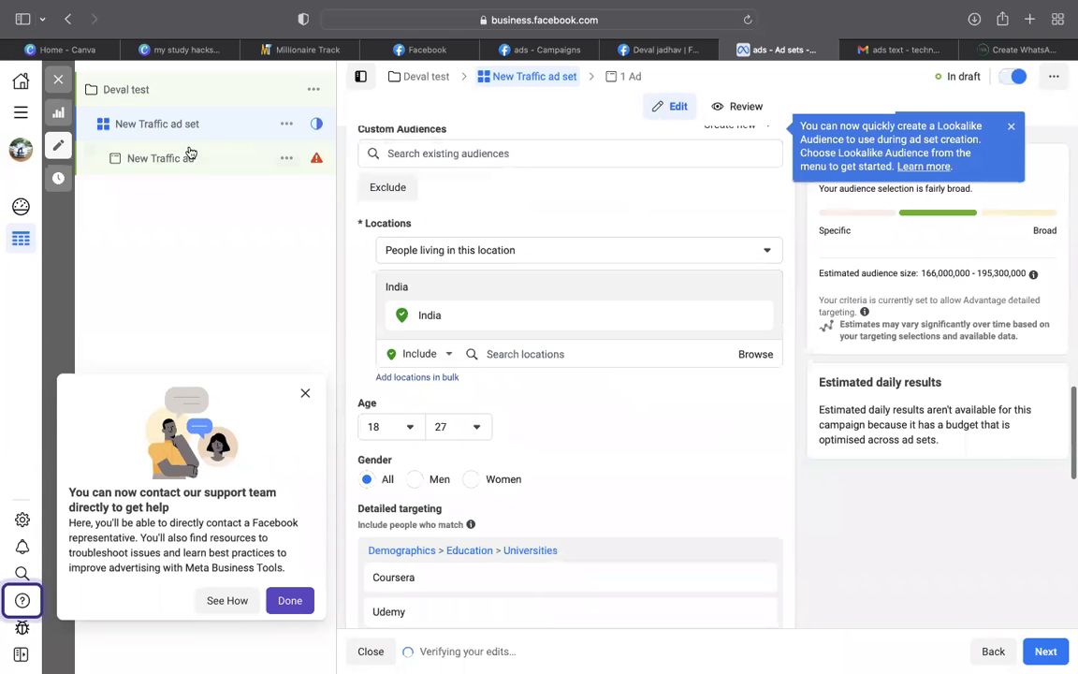
pyautogui.click(166, 160)
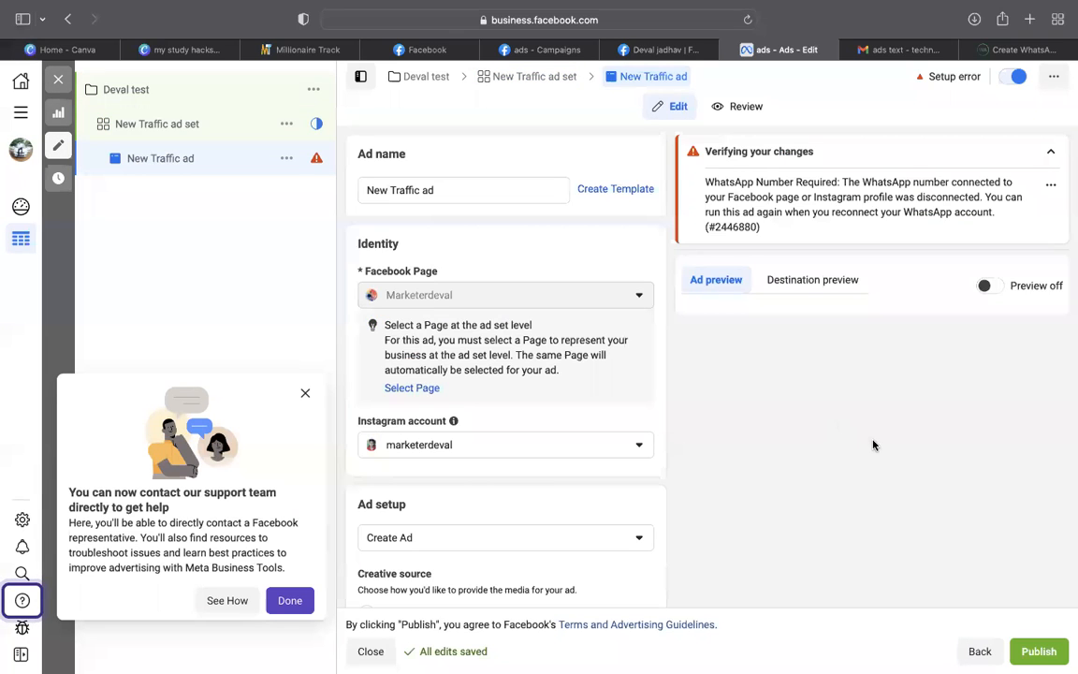
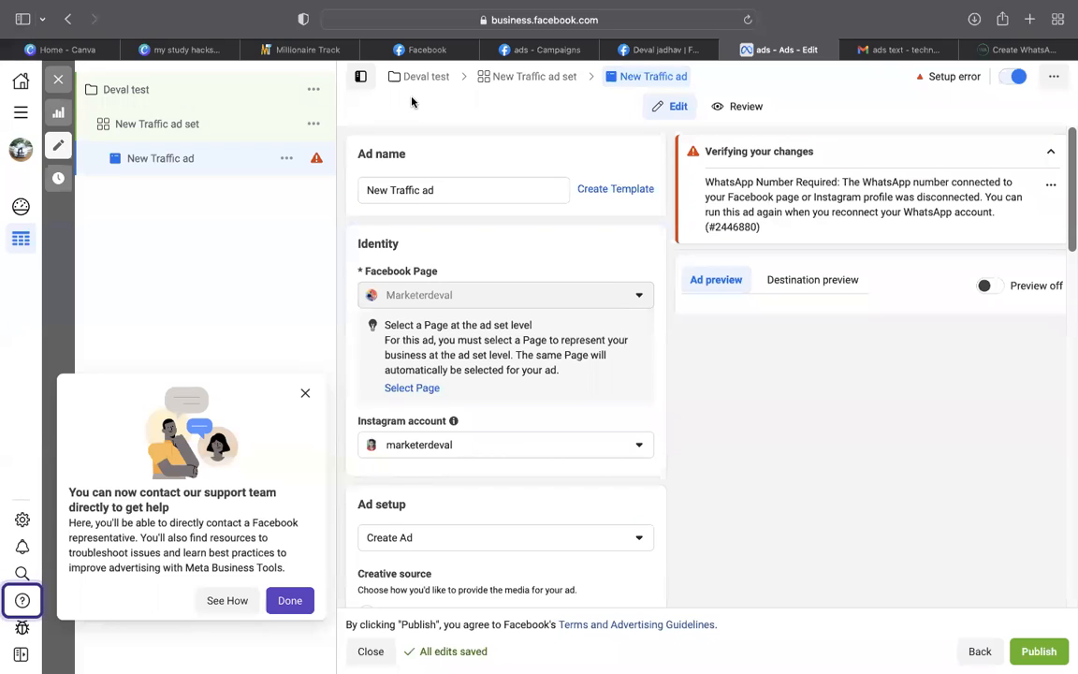
# Keep the traffic ad as unpublished drafts and start a new campaign with the Leads objective
pyautogui.click(59, 79)
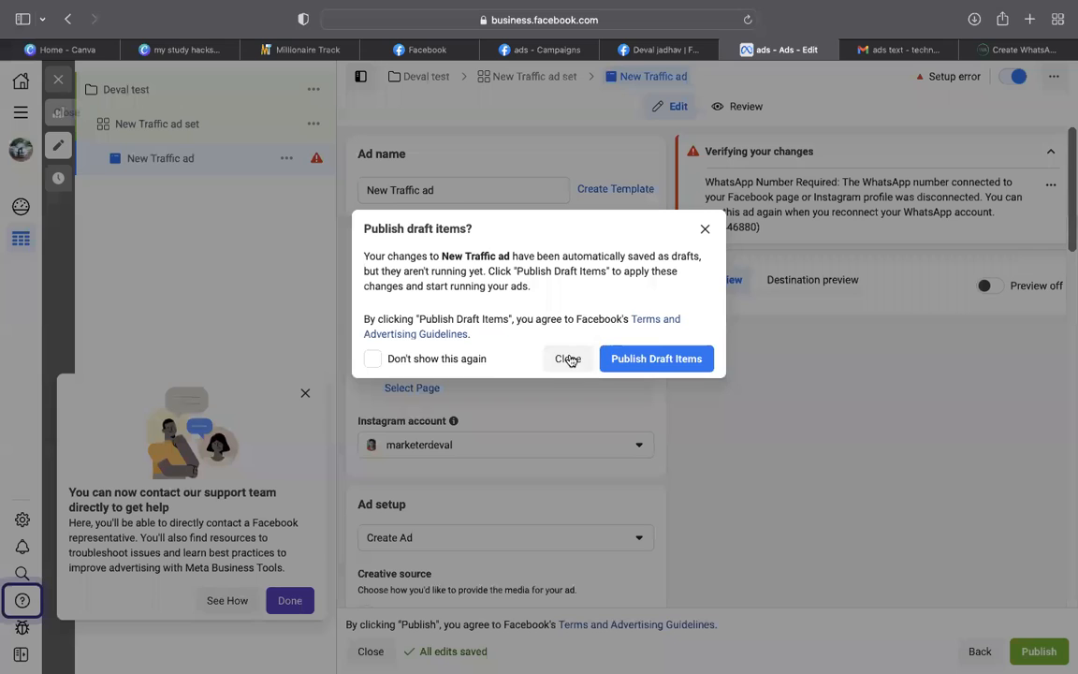
pyautogui.click(568, 359)
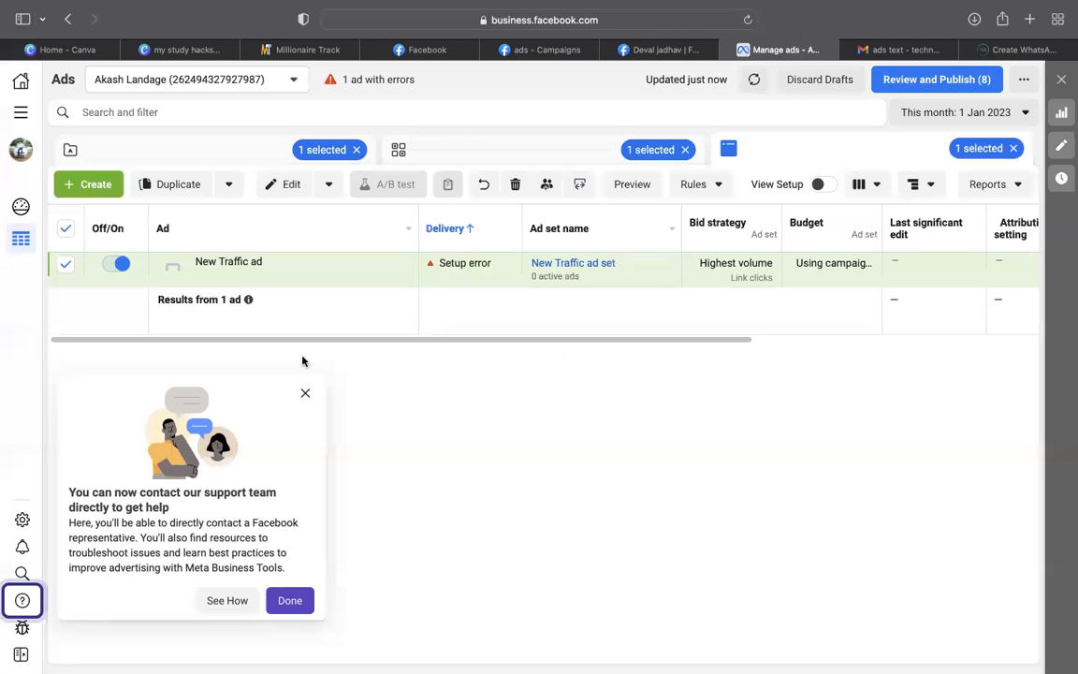
pyautogui.click(79, 182)
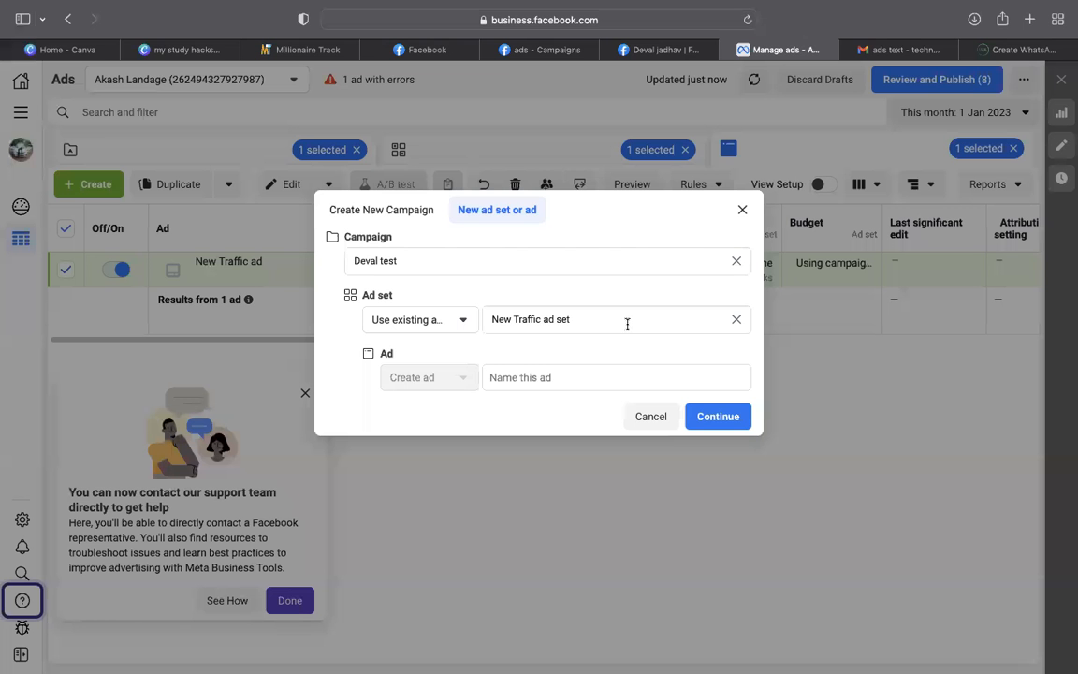
pyautogui.click(402, 215)
pyautogui.click(402, 472)
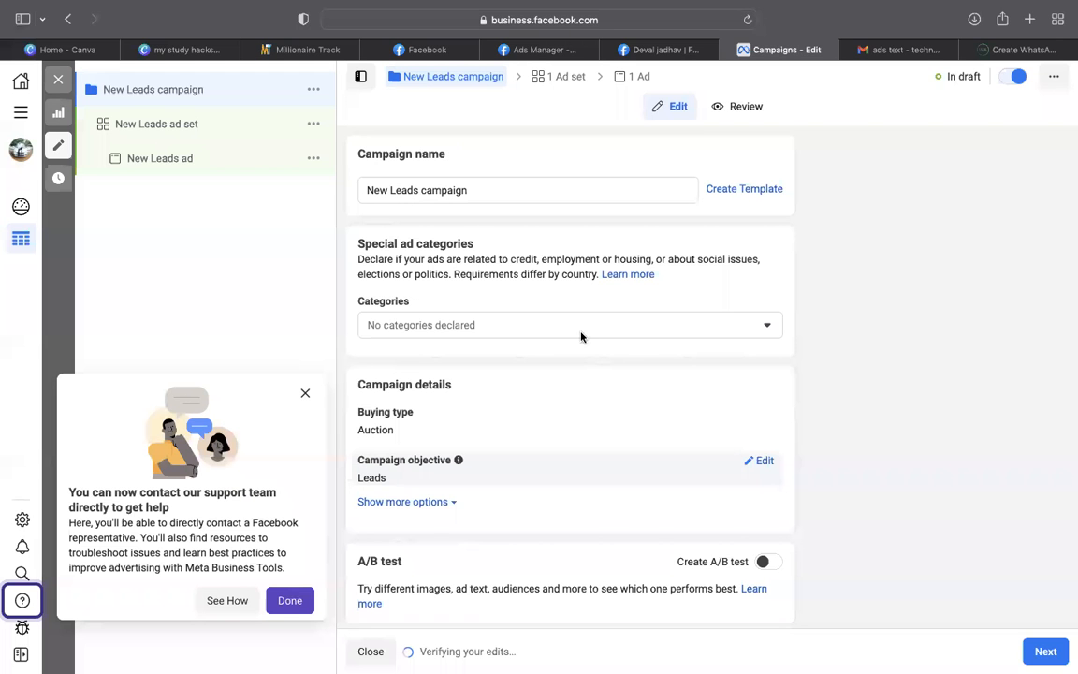
# Turn on Advantage campaign budget with a daily budget of 200 INR and continue to the ad set
pyautogui.scroll(-3, 521, 271)
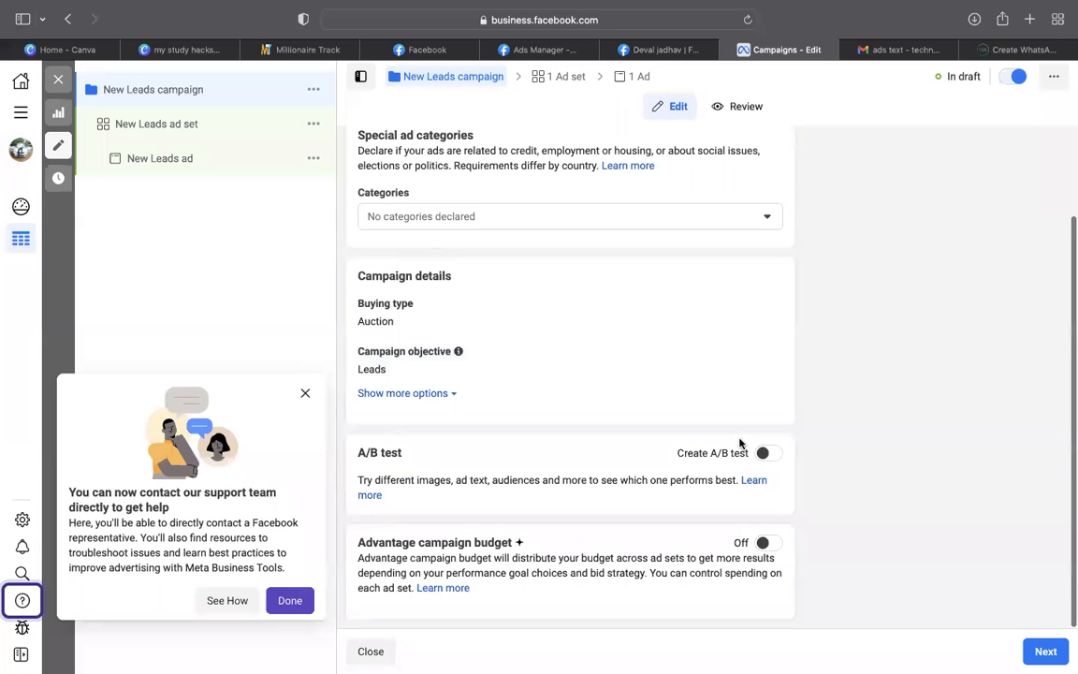
pyautogui.click(769, 542)
pyautogui.scroll(-2, 603, 599)
pyautogui.click(642, 590)
pyautogui.press('super+a')
pyautogui.write('200')
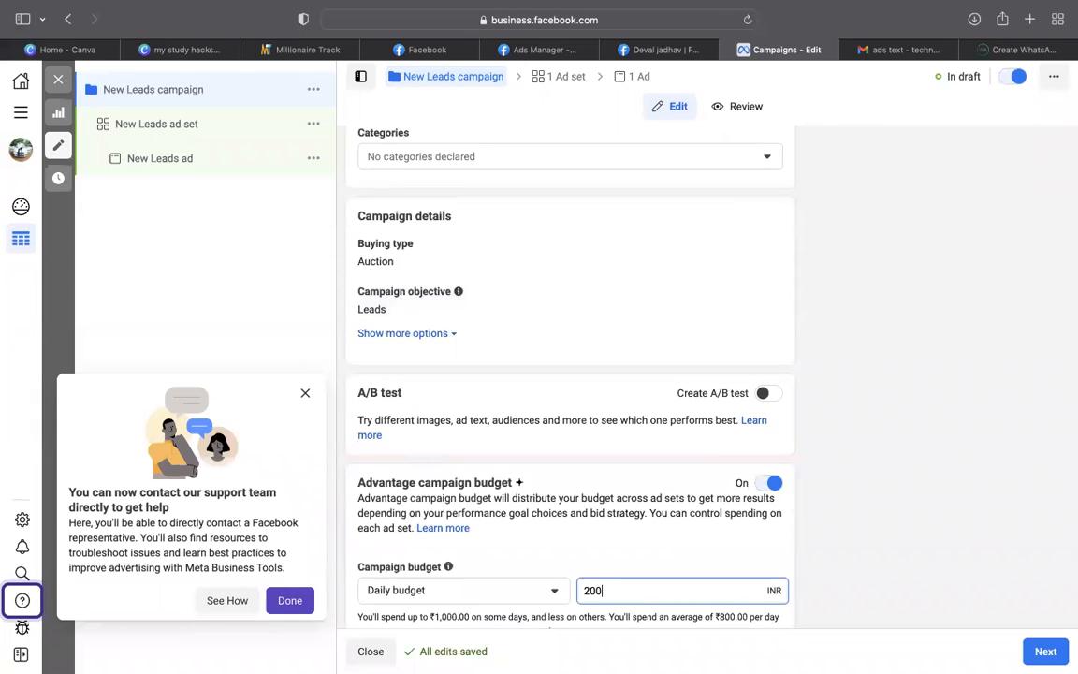
pyautogui.click(1045, 644)
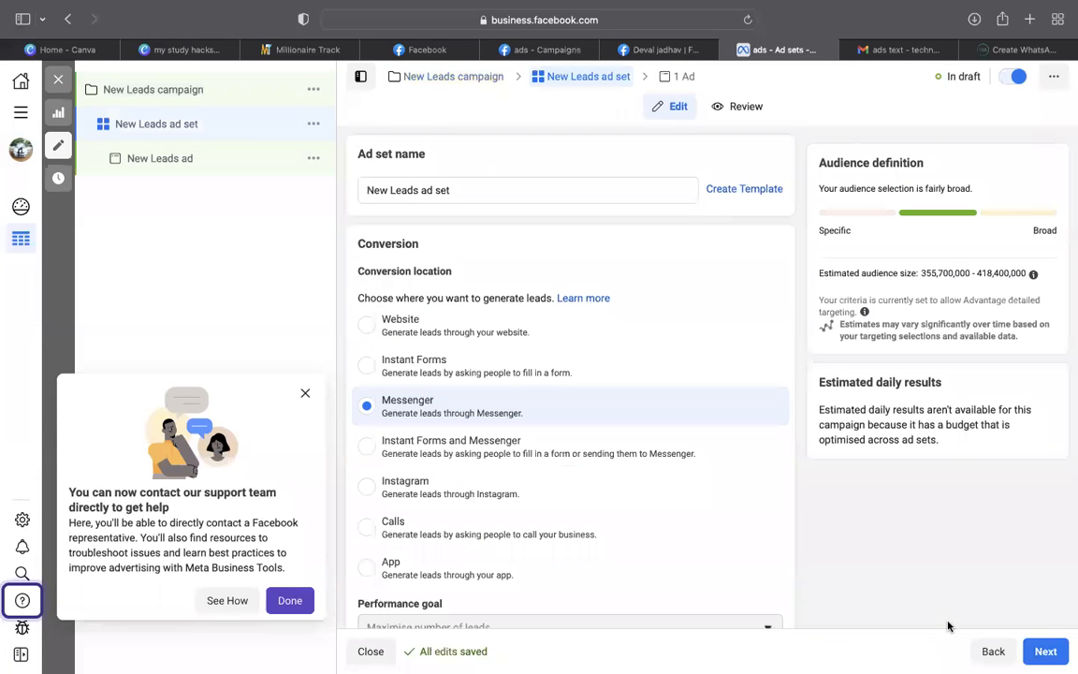
# Set the Leads ad set's conversion location to Instagram
pyautogui.scroll(-1, 929, 483)
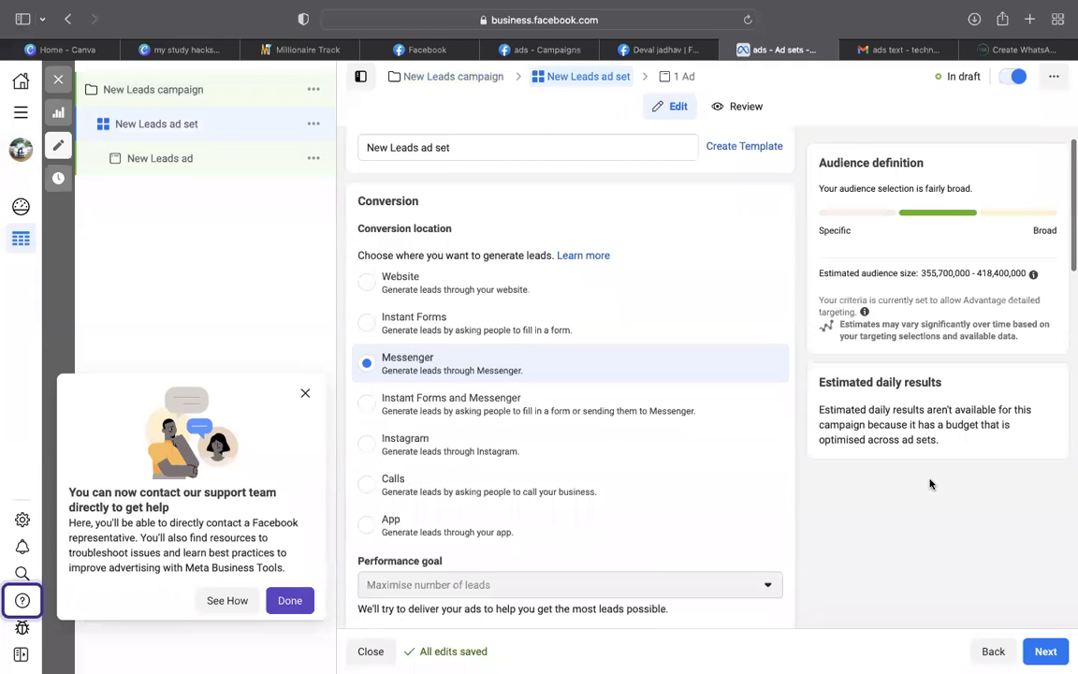
pyautogui.scroll(-1, 929, 484)
pyautogui.scroll(2, 929, 484)
pyautogui.scroll(-1, 929, 484)
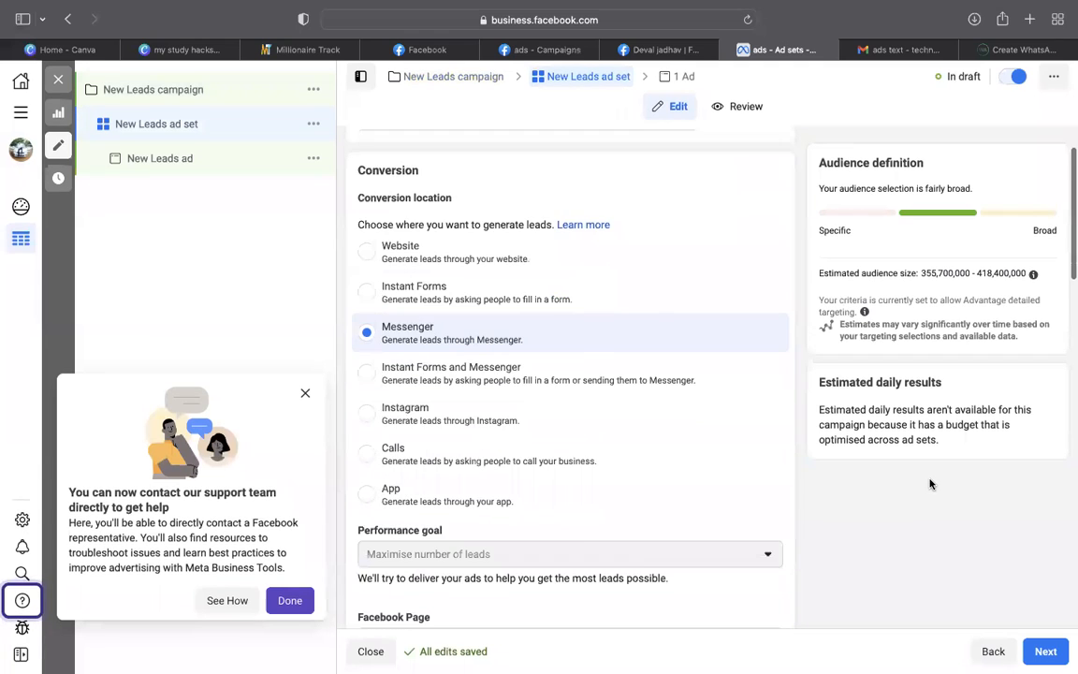
pyautogui.scroll(-2, 930, 484)
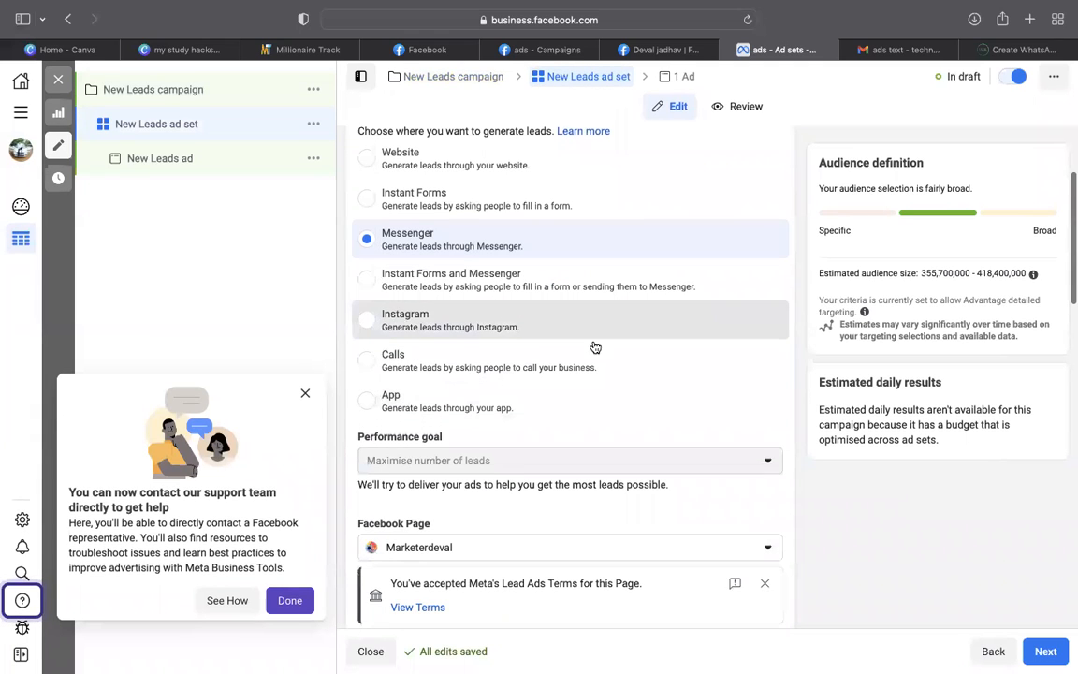
pyautogui.click(593, 339)
# Switch to manual placements, keeping Instagram feed and Stories, and continue to the ad
pyautogui.scroll(-3, 963, 520)
pyautogui.scroll(-4, 963, 519)
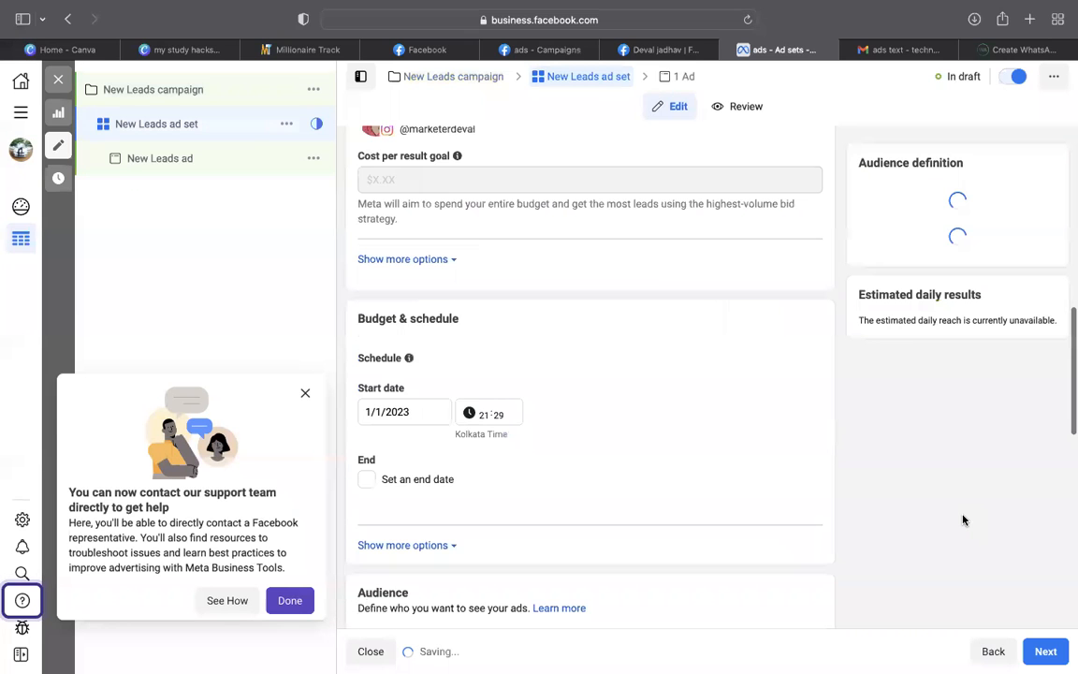
pyautogui.scroll(-2, 952, 510)
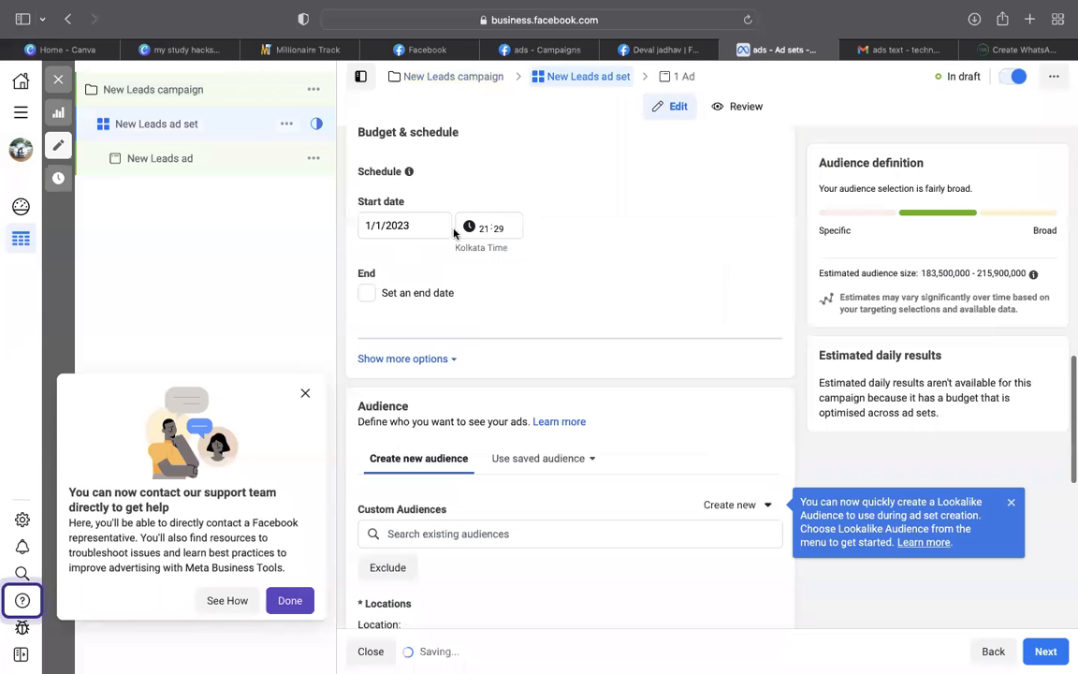
pyautogui.scroll(-3, 643, 253)
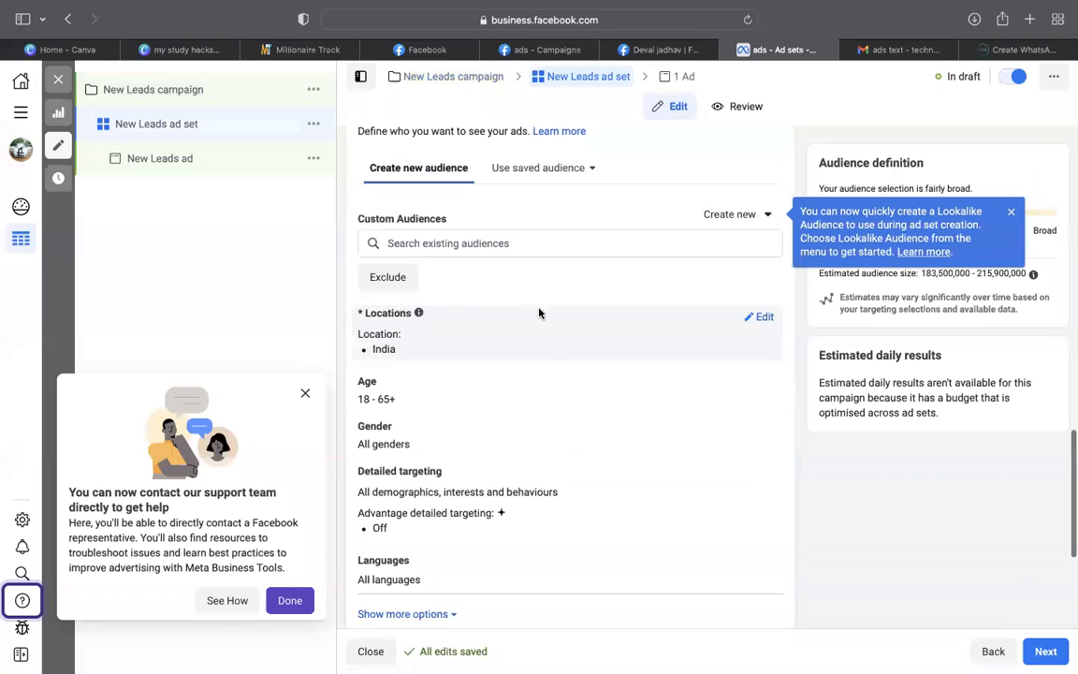
pyautogui.scroll(-1, 524, 364)
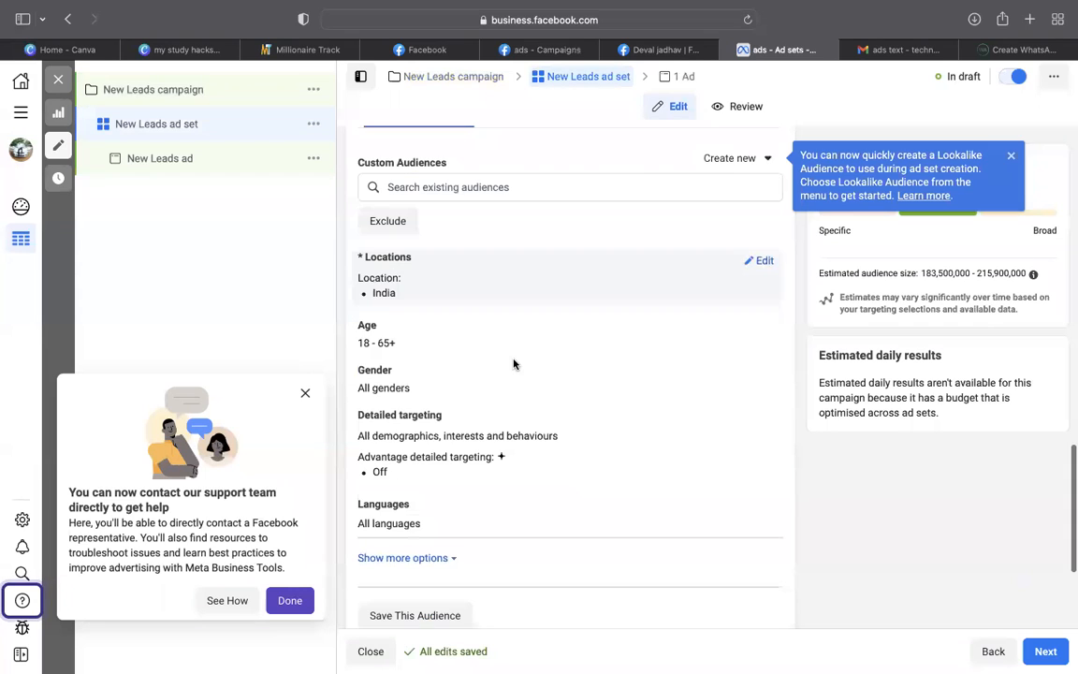
pyautogui.scroll(-4, 544, 448)
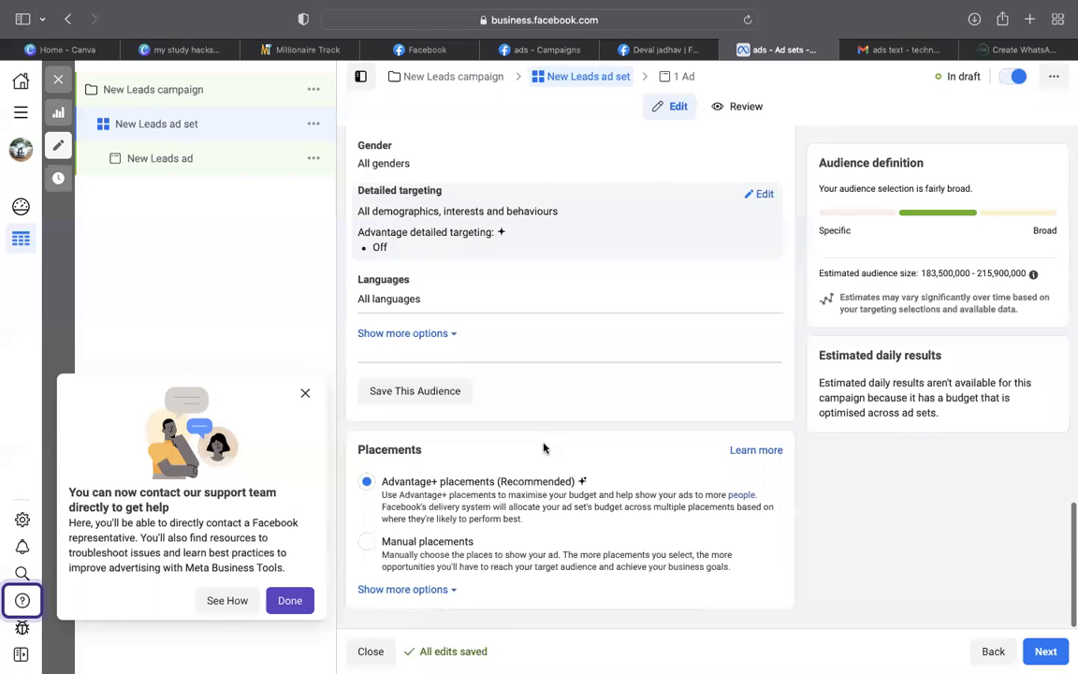
pyautogui.click(367, 552)
pyautogui.scroll(-5, 709, 312)
pyautogui.scroll(4, 709, 311)
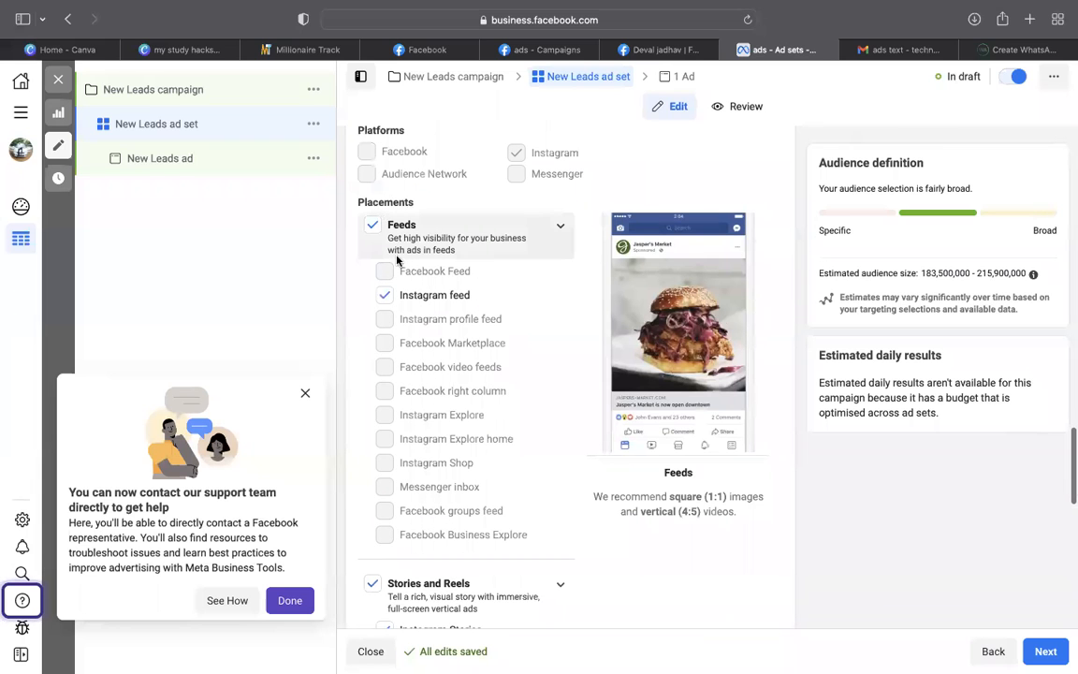
pyautogui.scroll(-6, 573, 292)
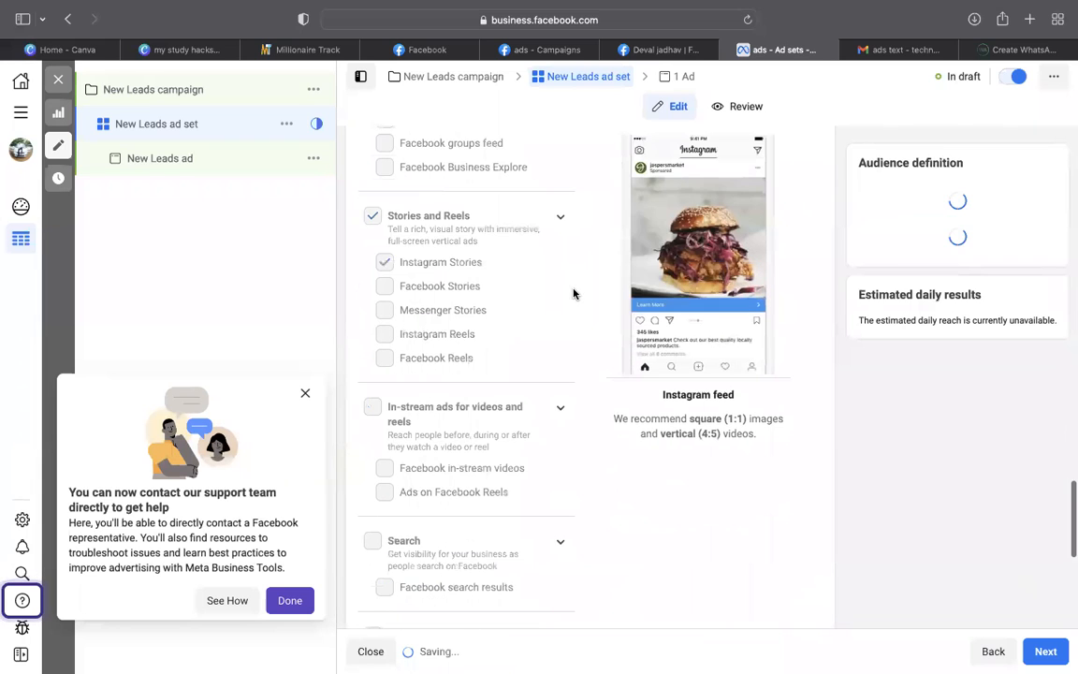
pyautogui.scroll(-1, 574, 293)
pyautogui.click(1048, 652)
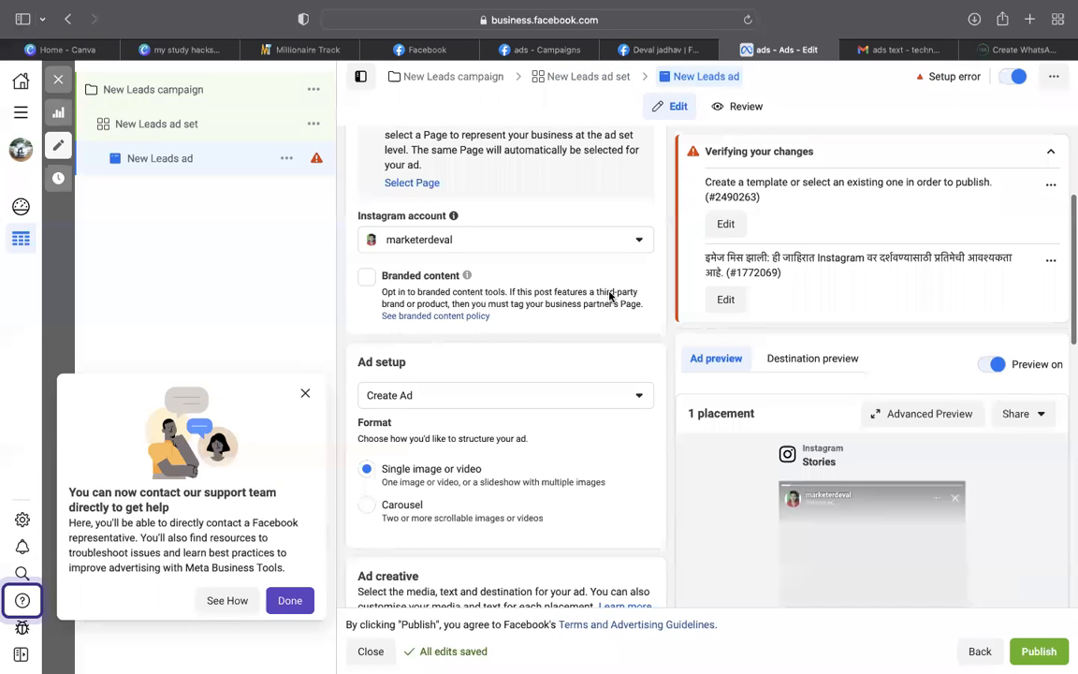
# Check the Page selection in the ad set settings and return to the ad
pyautogui.scroll(2, 379, 271)
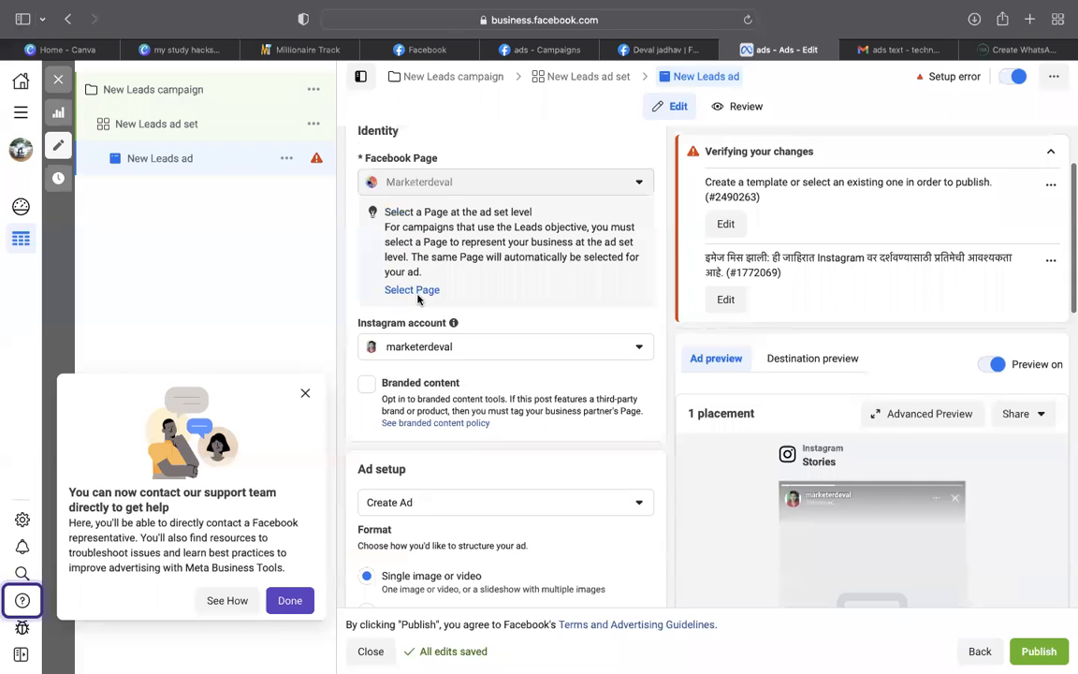
pyautogui.click(421, 291)
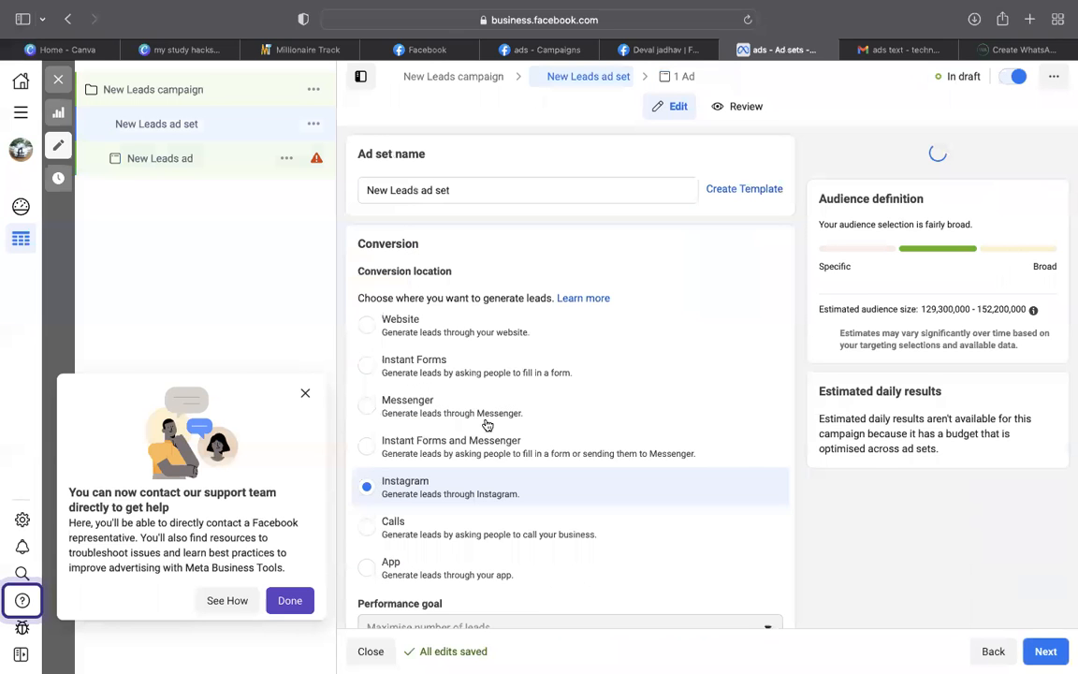
pyautogui.click(1046, 652)
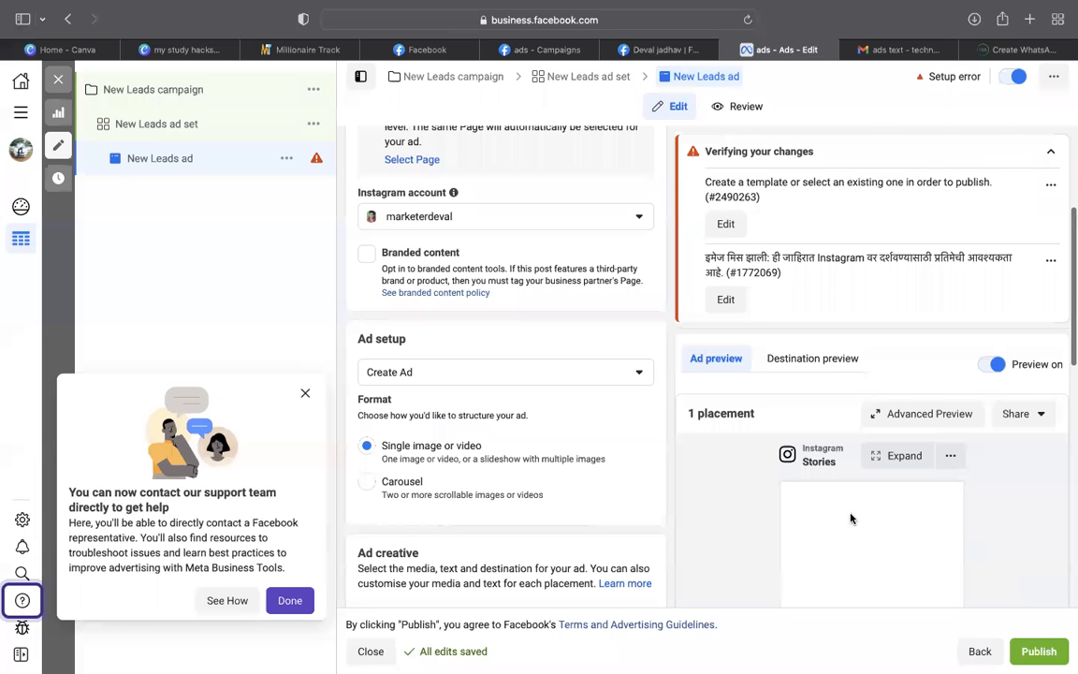
# Add the video 'deval ad.mp4' as the ad's media
pyautogui.scroll(-5, 450, 278)
pyautogui.click(450, 279)
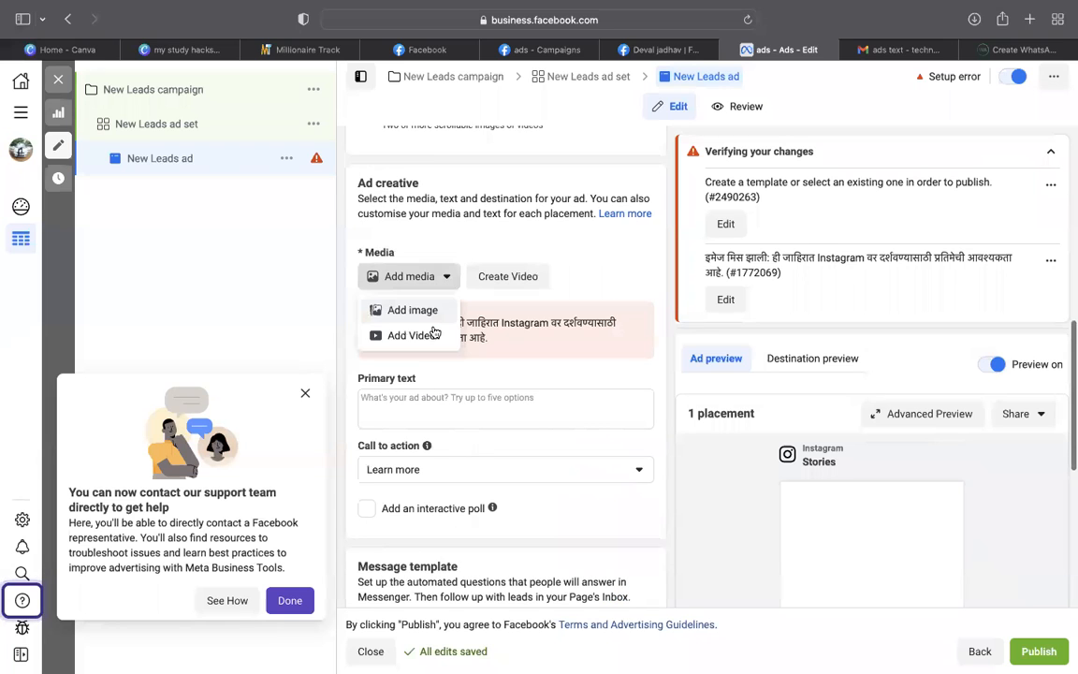
pyautogui.click(430, 334)
pyautogui.click(295, 292)
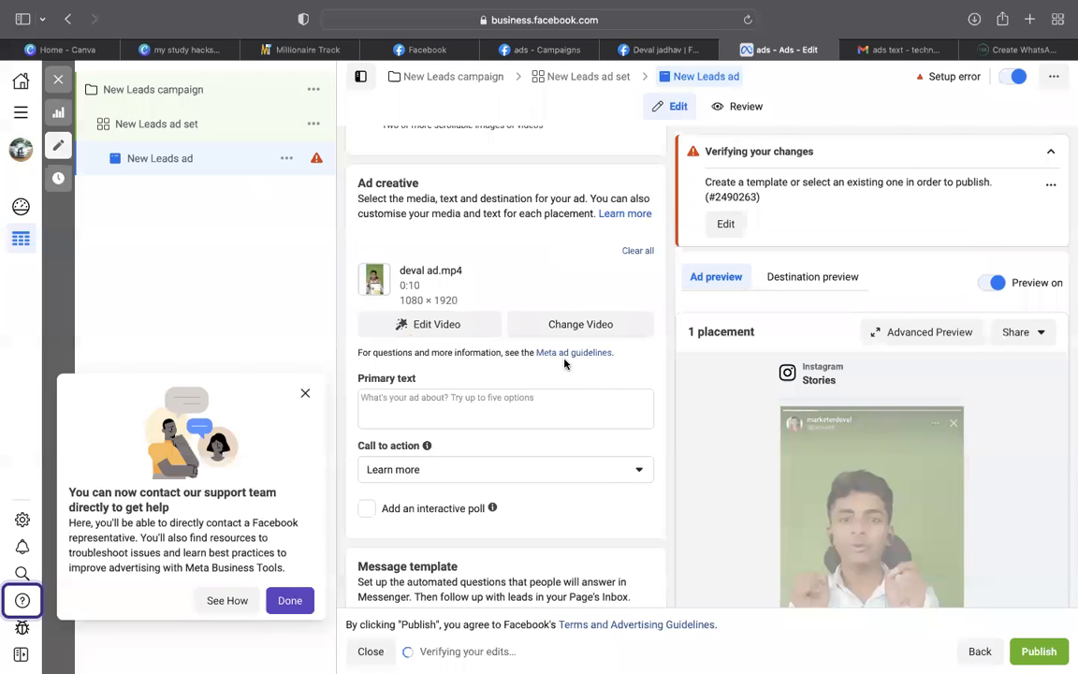
# Review the ad's Instagram Stories video preview with its 'Learn more' call to action
pyautogui.scroll(-2, 564, 361)
pyautogui.scroll(-2, 565, 363)
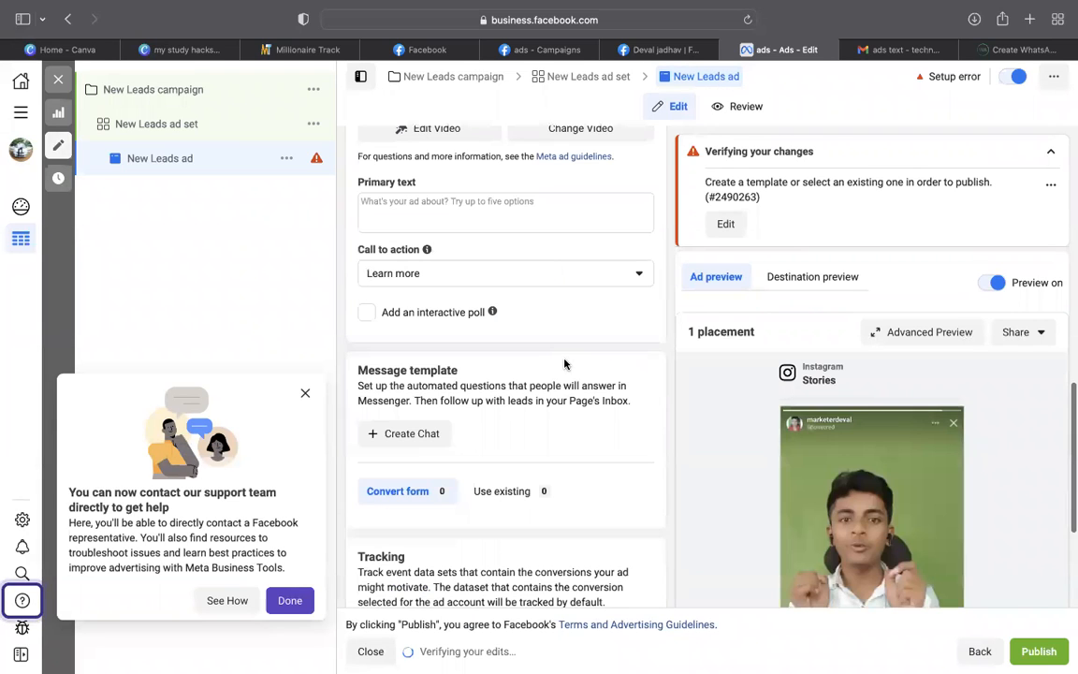
pyautogui.scroll(-2, 565, 363)
pyautogui.scroll(-3, 565, 363)
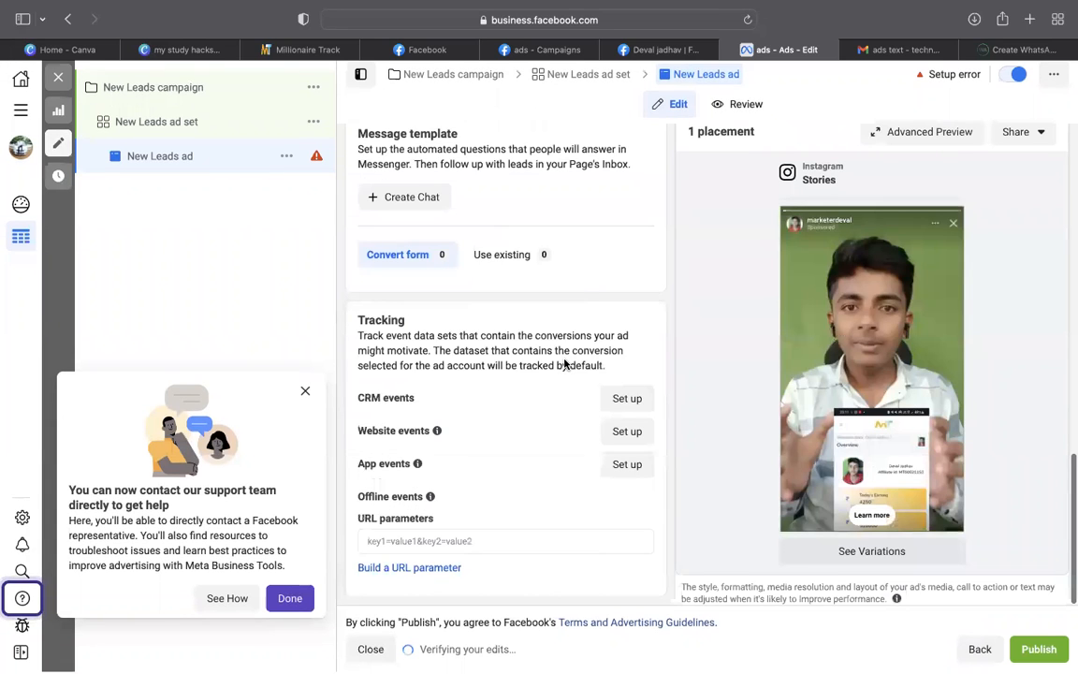
pyautogui.scroll(7, 564, 364)
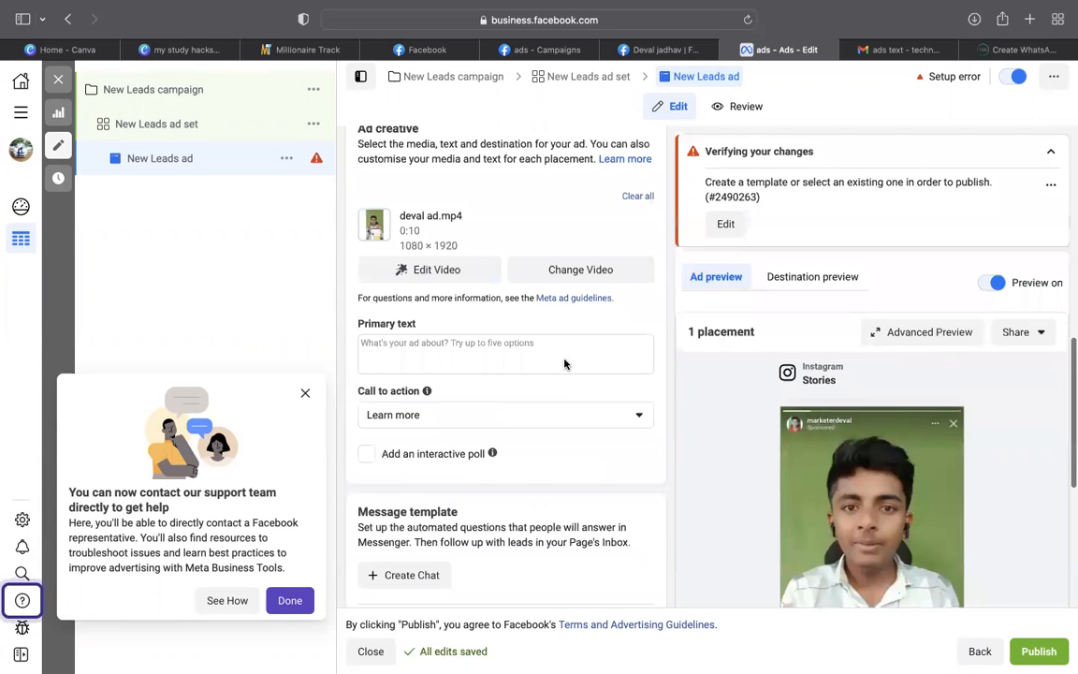
pyautogui.scroll(-7, 564, 363)
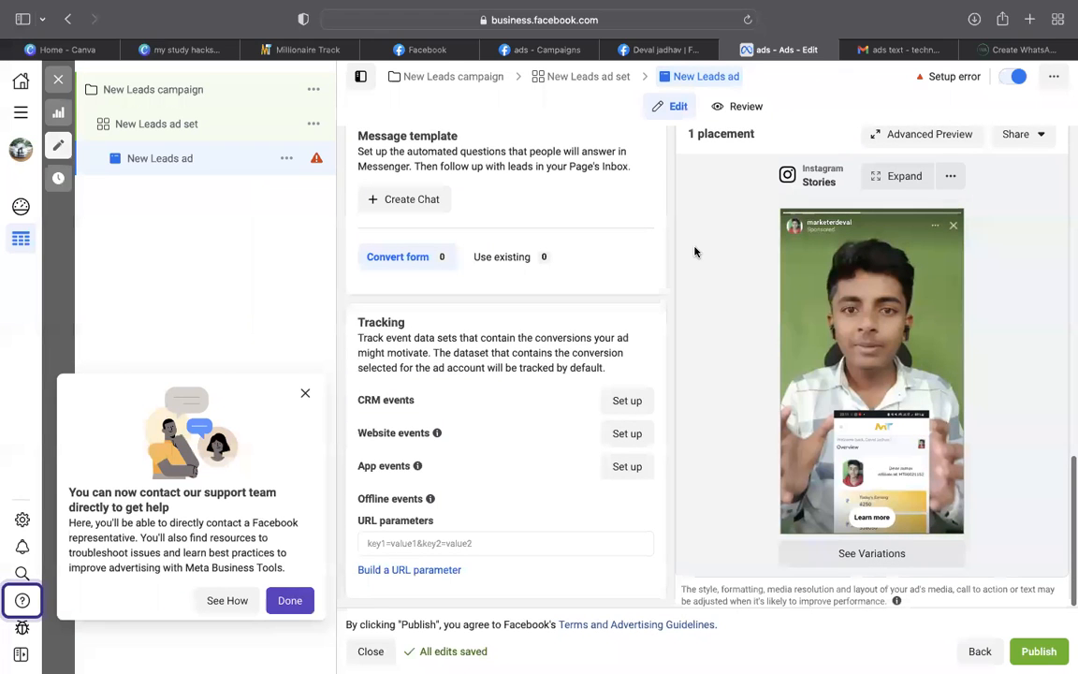
pyautogui.scroll(1, 713, 255)
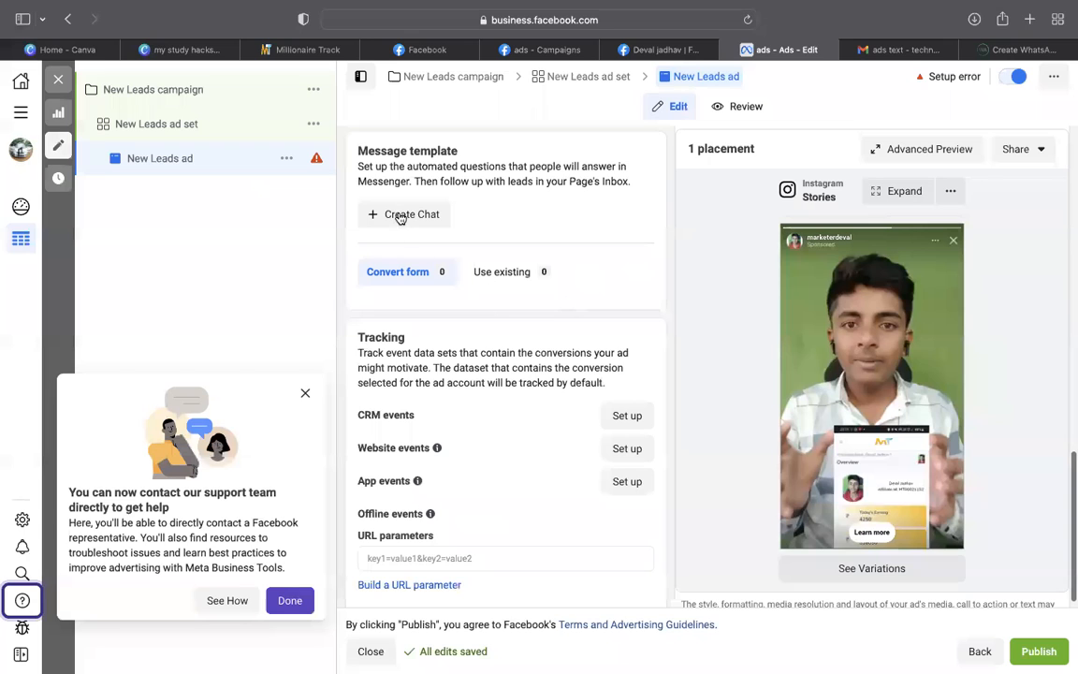
pyautogui.scroll(2, 530, 192)
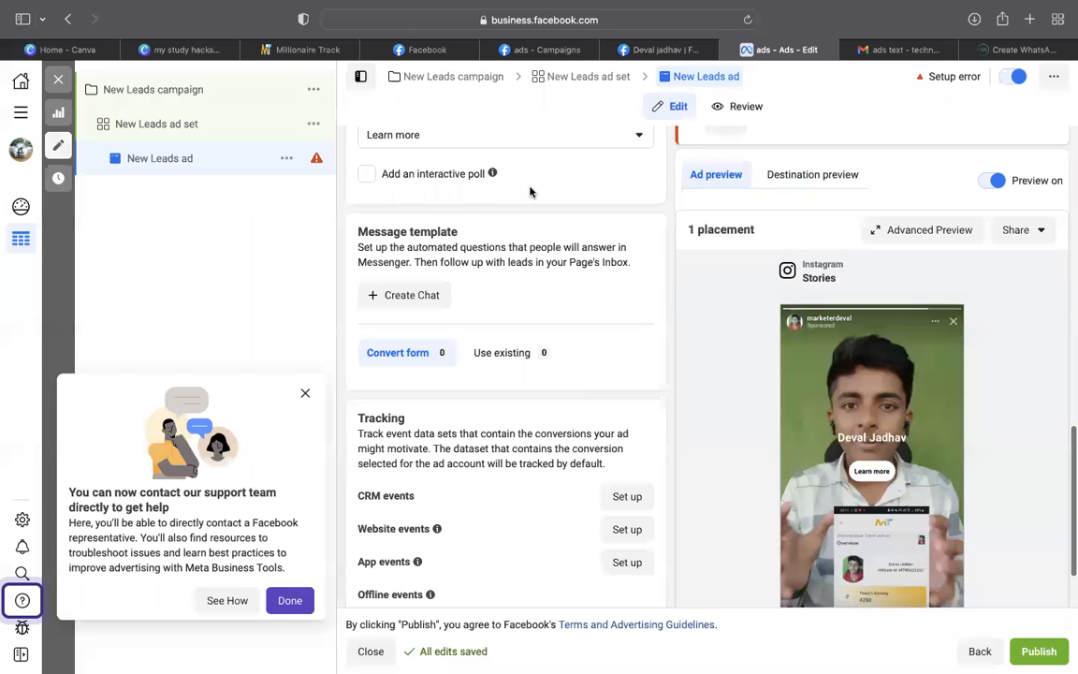
pyautogui.scroll(1, 530, 192)
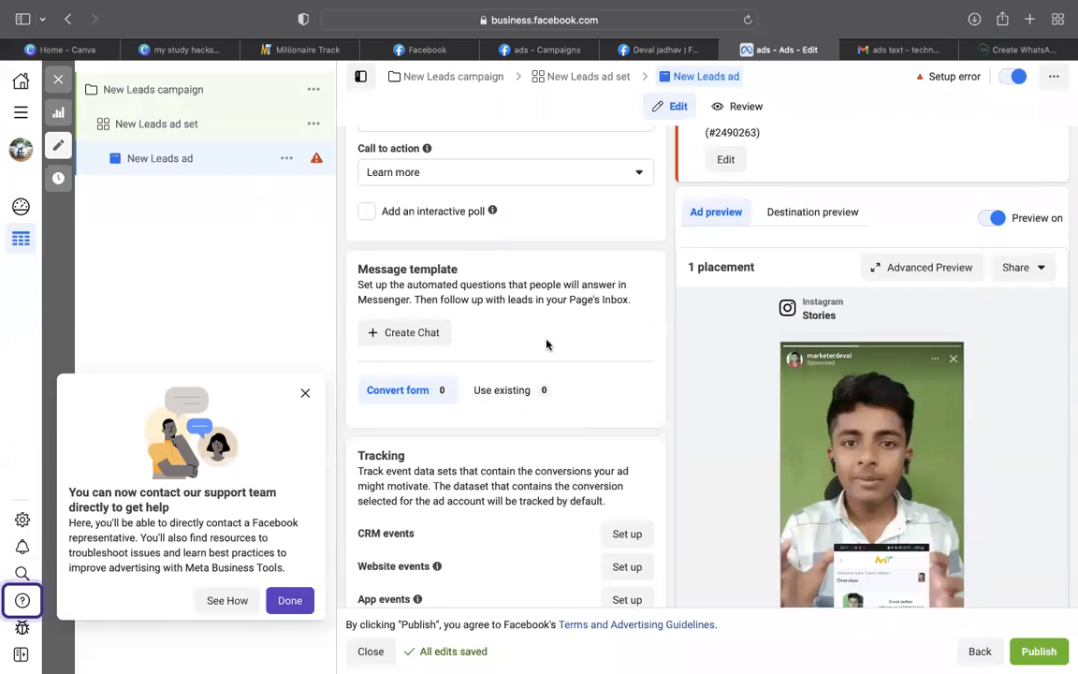
pyautogui.scroll(-3, 547, 346)
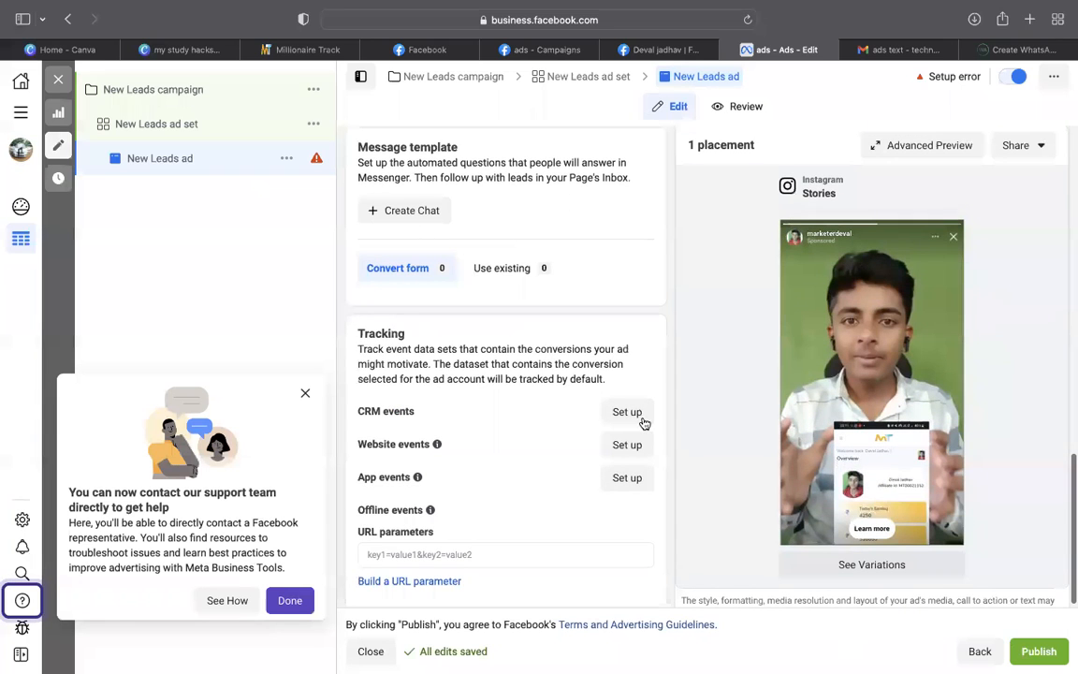
pyautogui.scroll(1, 562, 426)
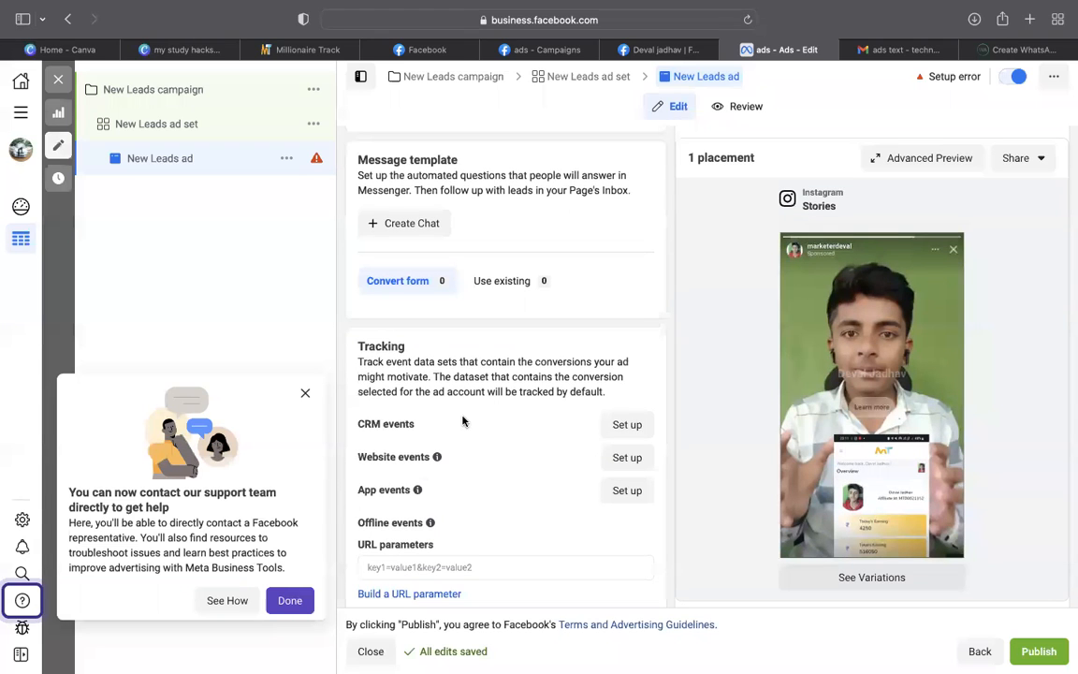
pyautogui.scroll(5, 462, 421)
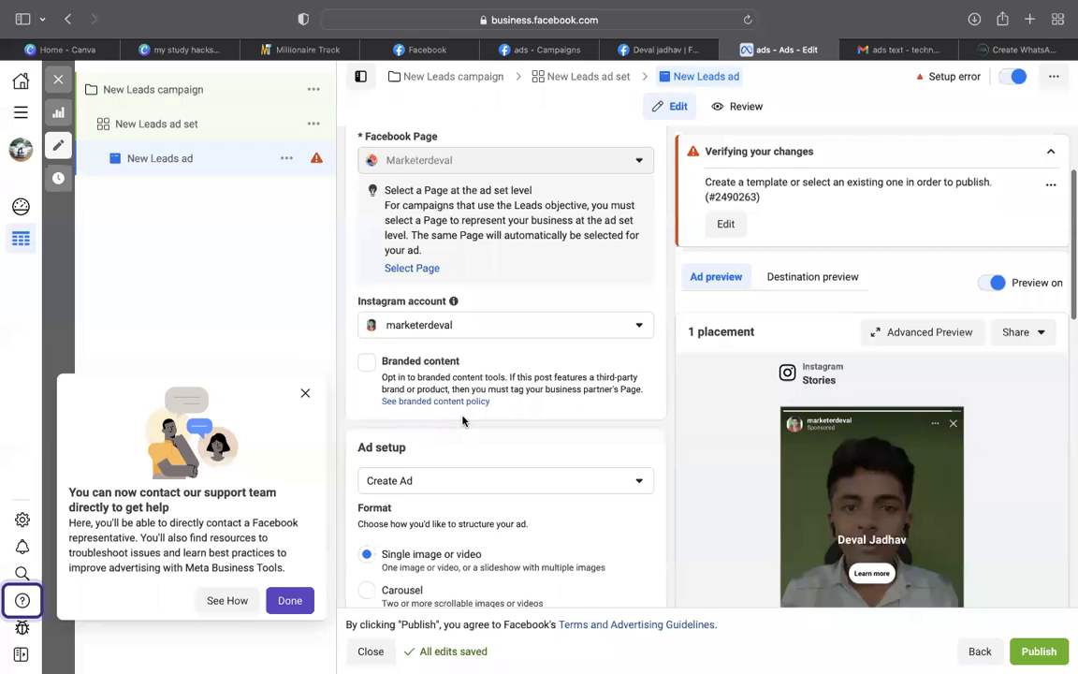
pyautogui.scroll(3, 463, 421)
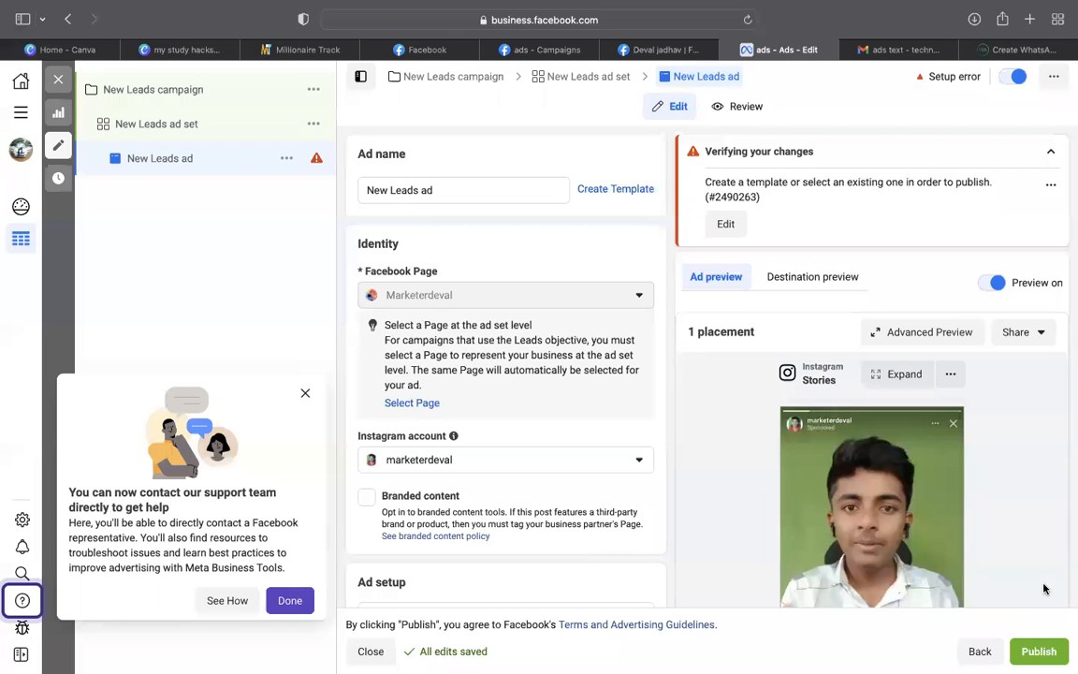
pyautogui.click(21, 111)
# Return to the Campaigns table to see the New Leads draft at ₹200.00 daily
pyautogui.click(77, 145)
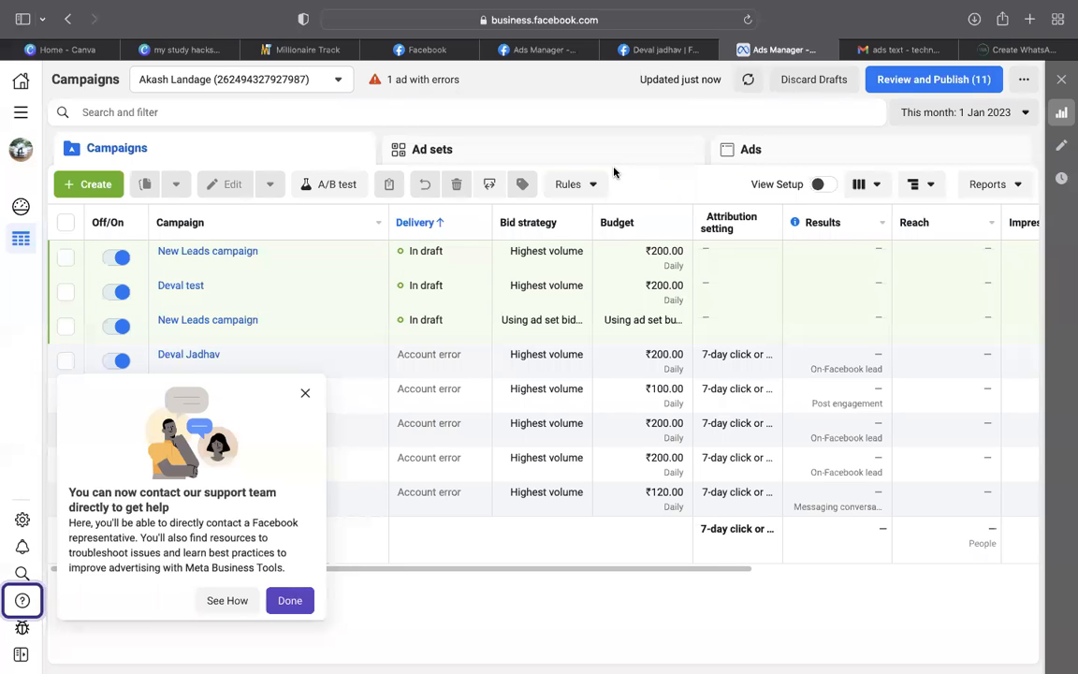
pyautogui.moveTo(613, 223)
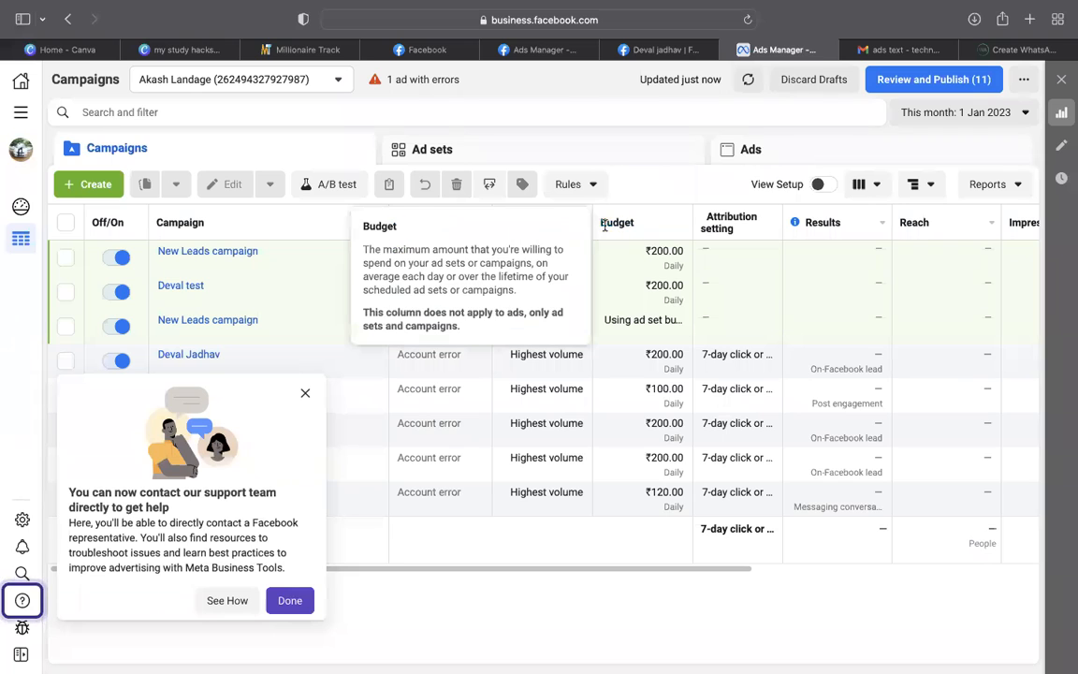